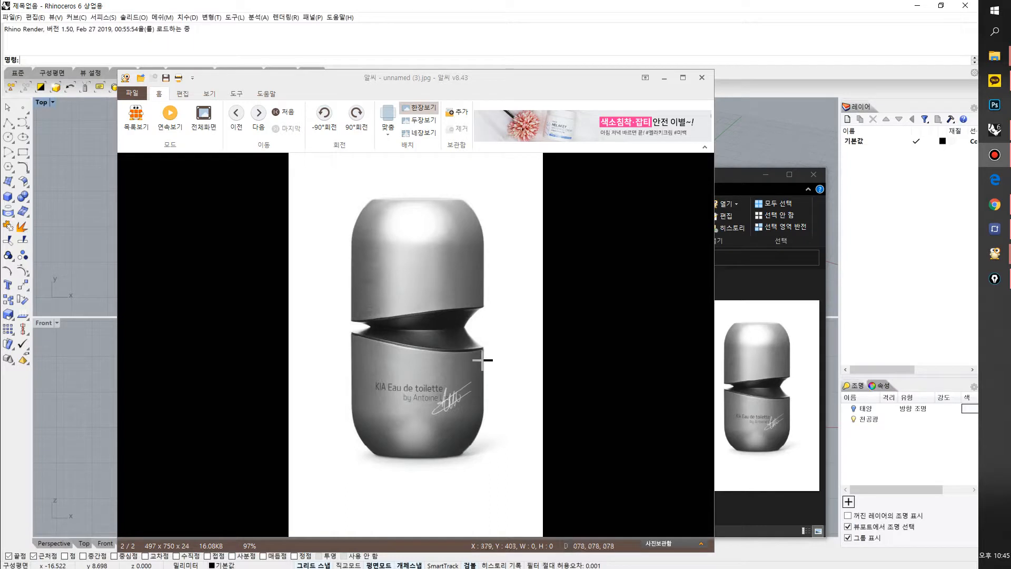
# Minimize the photo viewer showing the bottle to bring the empty modelling viewports into view
pyautogui.click(666, 77)
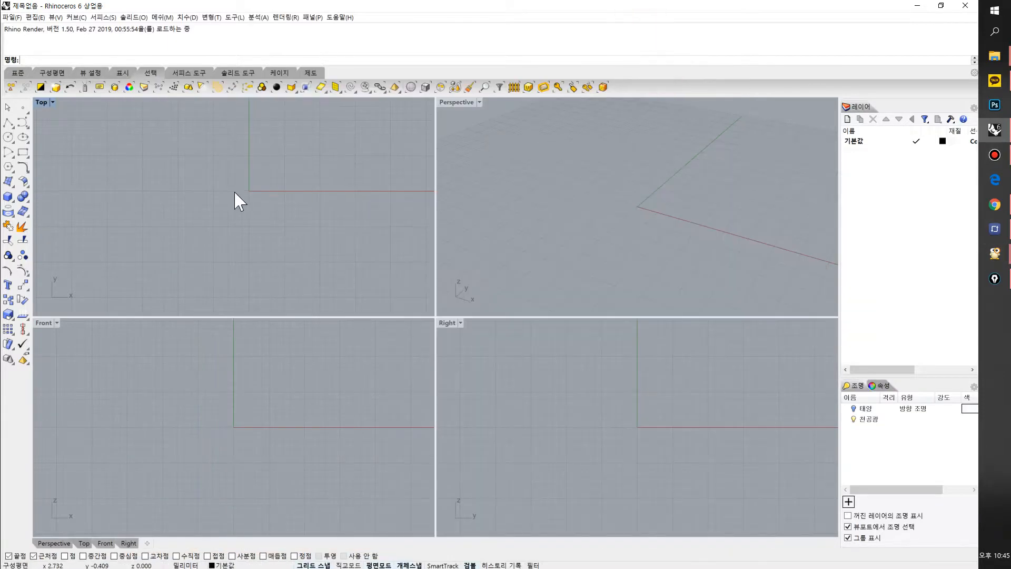
pyautogui.moveTo(258, 261); pyautogui.dragTo(236, 273, button='right')
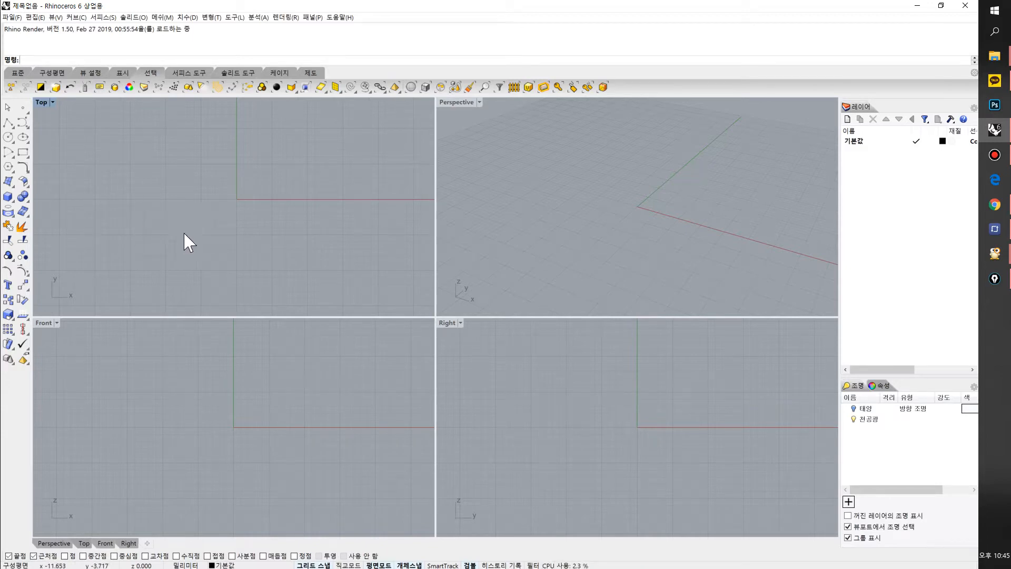
pyautogui.click(112, 280)
pyautogui.moveTo(200, 400)
pyautogui.mouseDown(button='right')
pyautogui.moveTo(192, 416)
pyautogui.moveTo(229, 412)
pyautogui.moveTo(206, 405)
pyautogui.mouseUp(button='right')
pyautogui.scroll(-4, 192, 413)
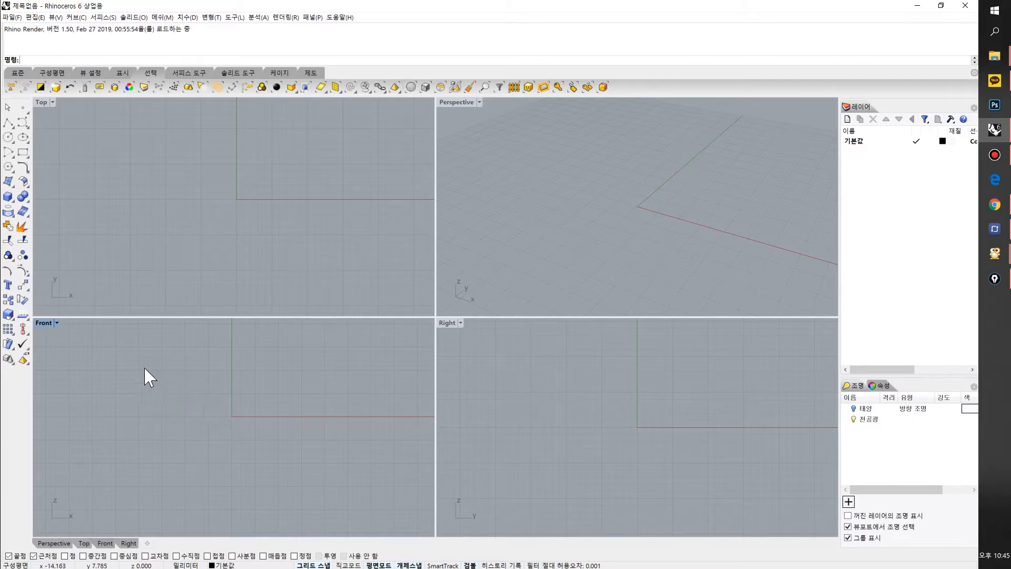
# Place the image unnamed (3) as a background bitmap in the Front viewport, spanning two corners around the vertical axis
pyautogui.click(49, 325)
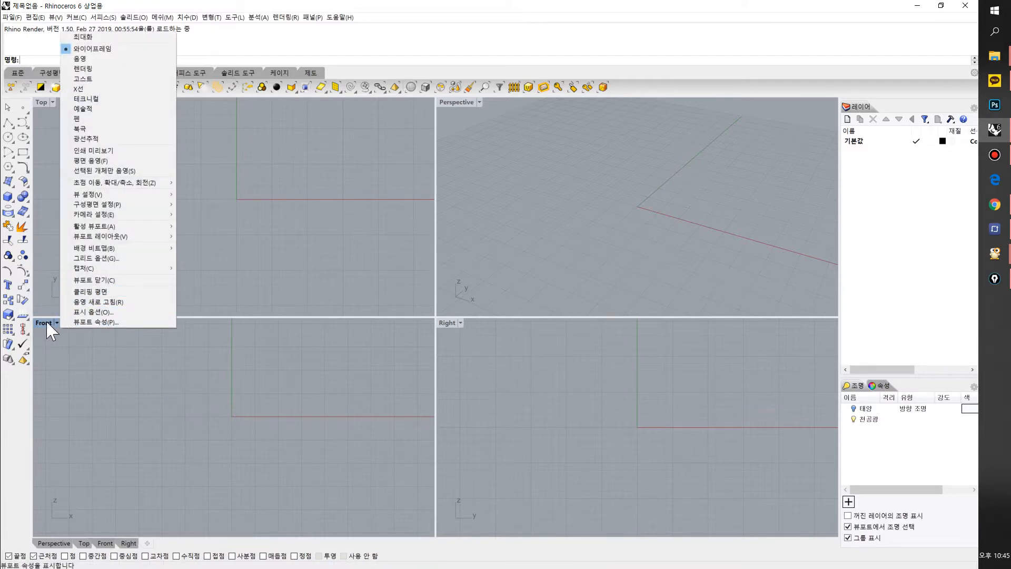
pyautogui.moveTo(145, 248)
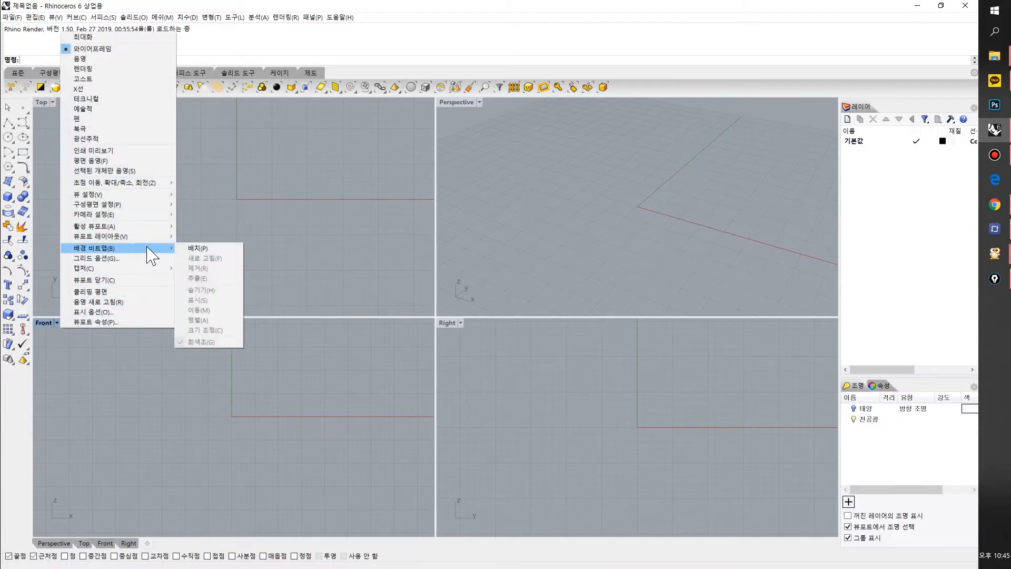
pyautogui.click(213, 248)
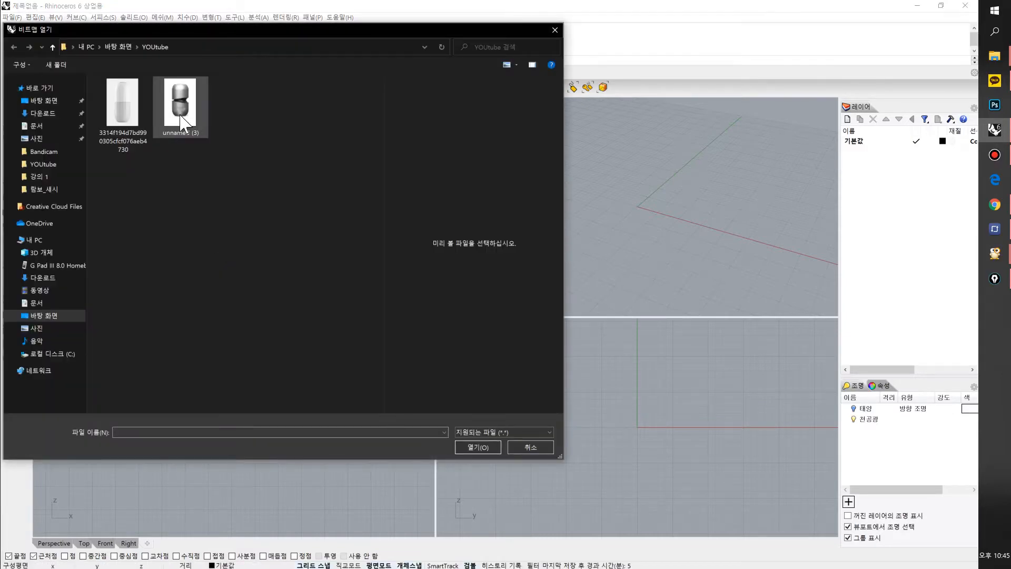
pyautogui.doubleClick(183, 113)
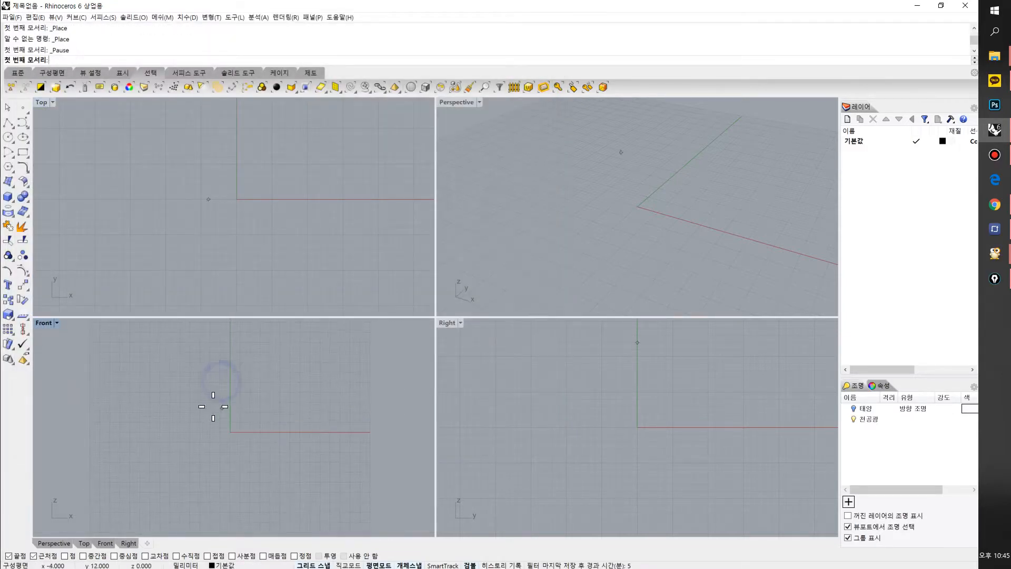
pyautogui.click(166, 336)
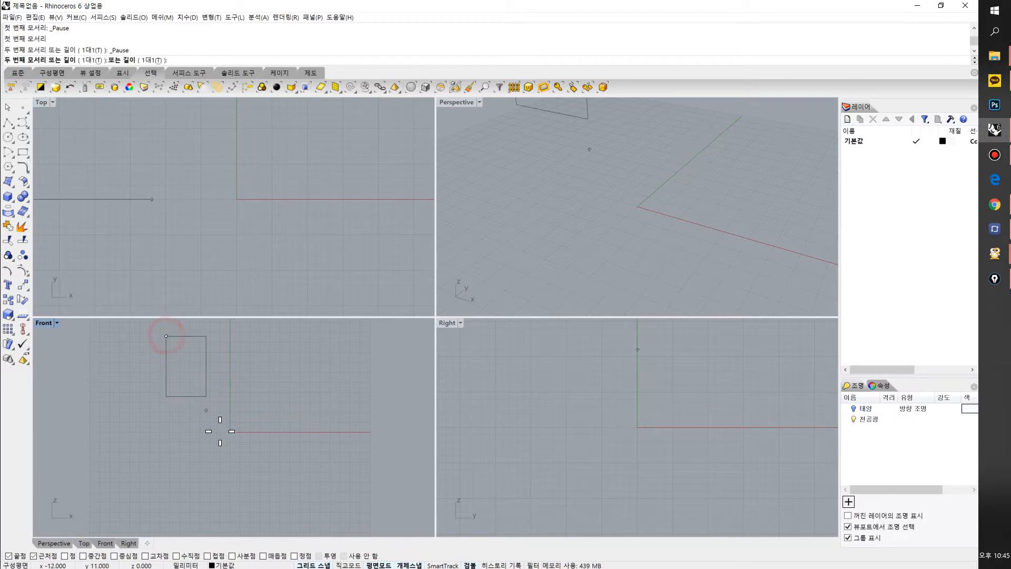
pyautogui.click(290, 481)
pyautogui.moveTo(274, 376); pyautogui.dragTo(274, 390, button='right')
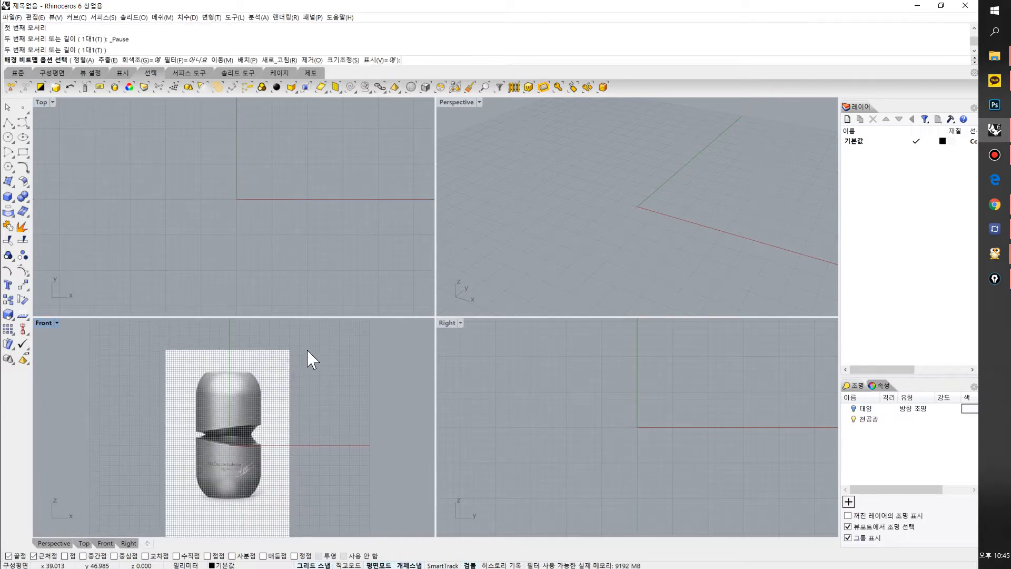
pyautogui.click(301, 345)
pyautogui.click(171, 376)
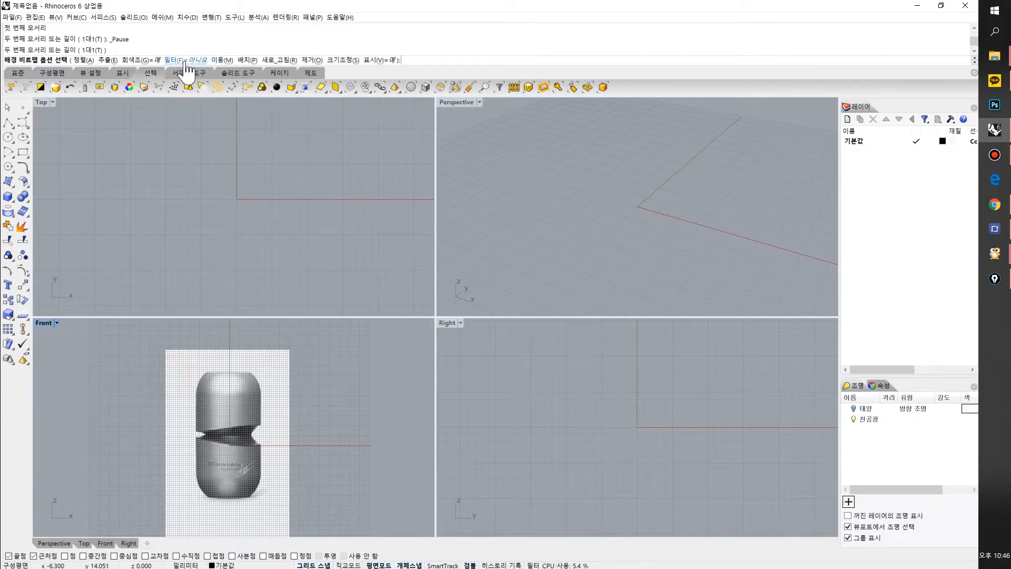
# Move the background bitmap slightly upward using its upper-right corner as the base point, and finish the bitmap command
pyautogui.click(227, 60)
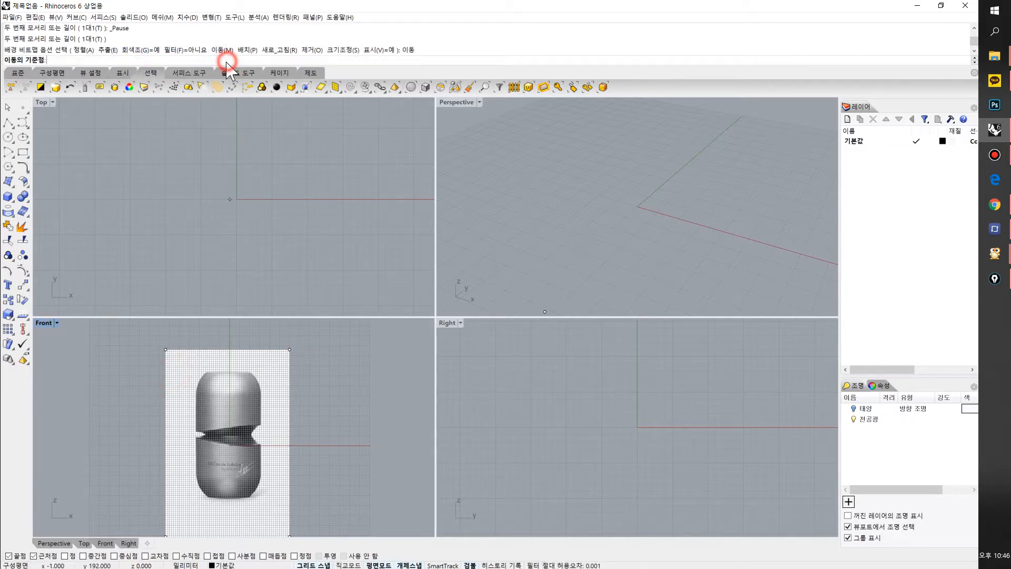
pyautogui.click(290, 349)
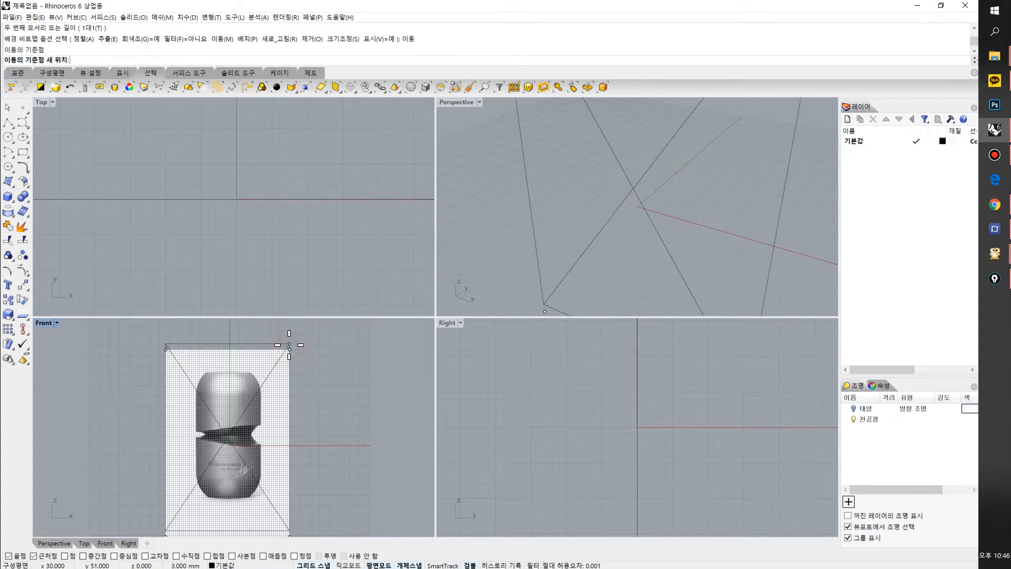
pyautogui.click(290, 346)
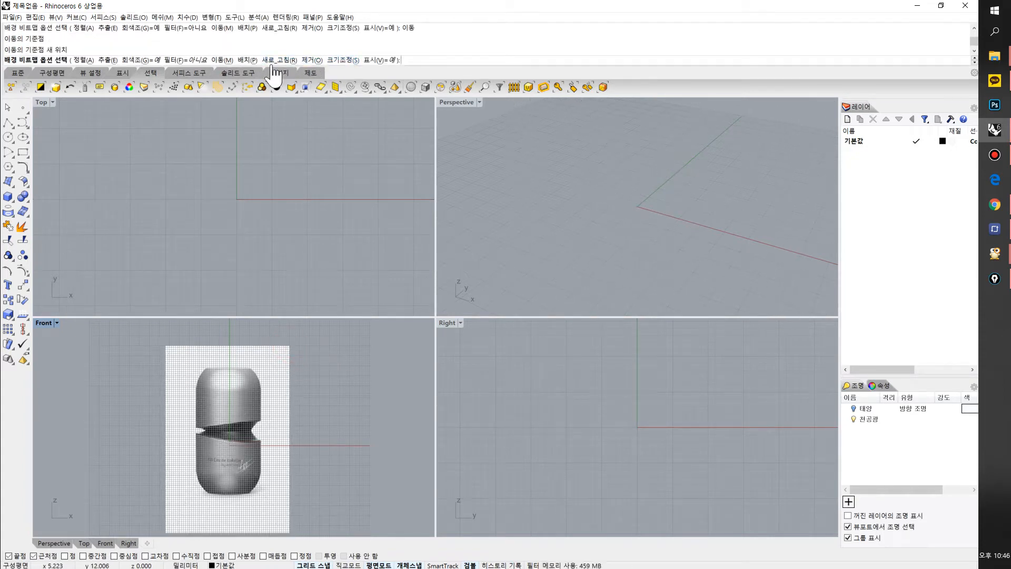
pyautogui.moveTo(266, 424); pyautogui.dragTo(261, 400, button='right')
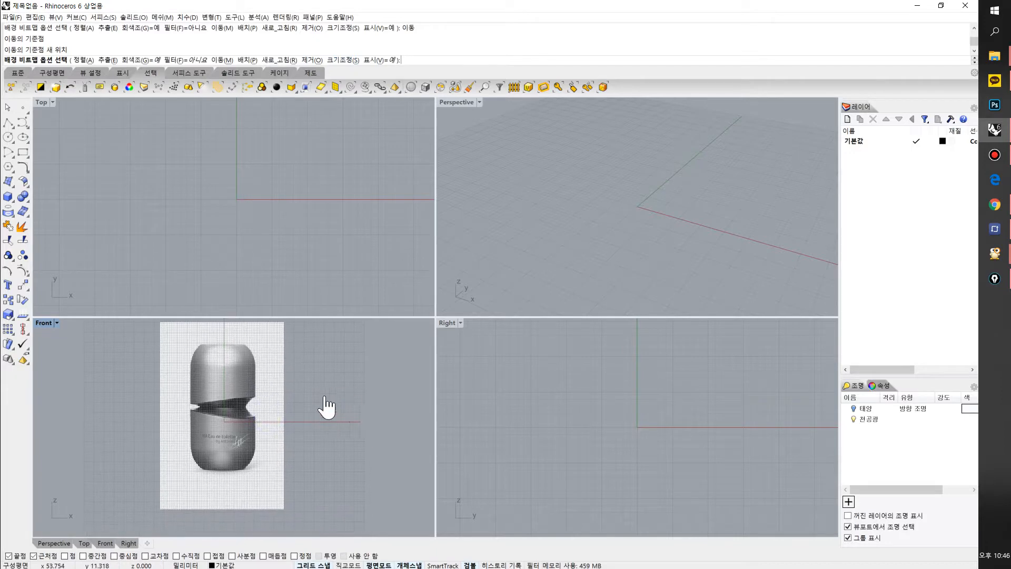
pyautogui.press('Return')
pyautogui.press('Return')
pyautogui.moveTo(270, 388); pyautogui.dragTo(278, 418, button='right')
pyautogui.scroll(2, 252, 399)
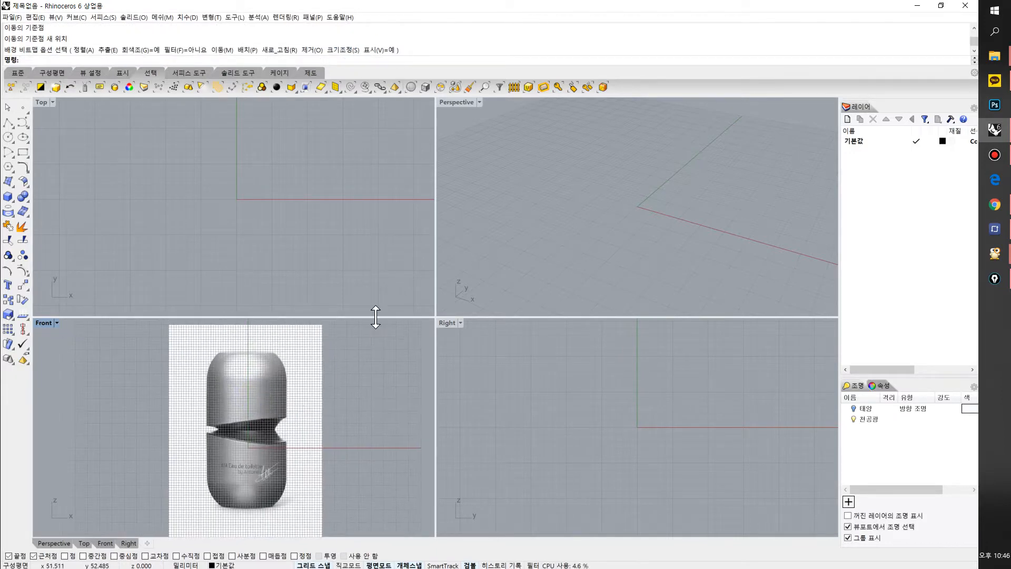
pyautogui.scroll(-2, 330, 398)
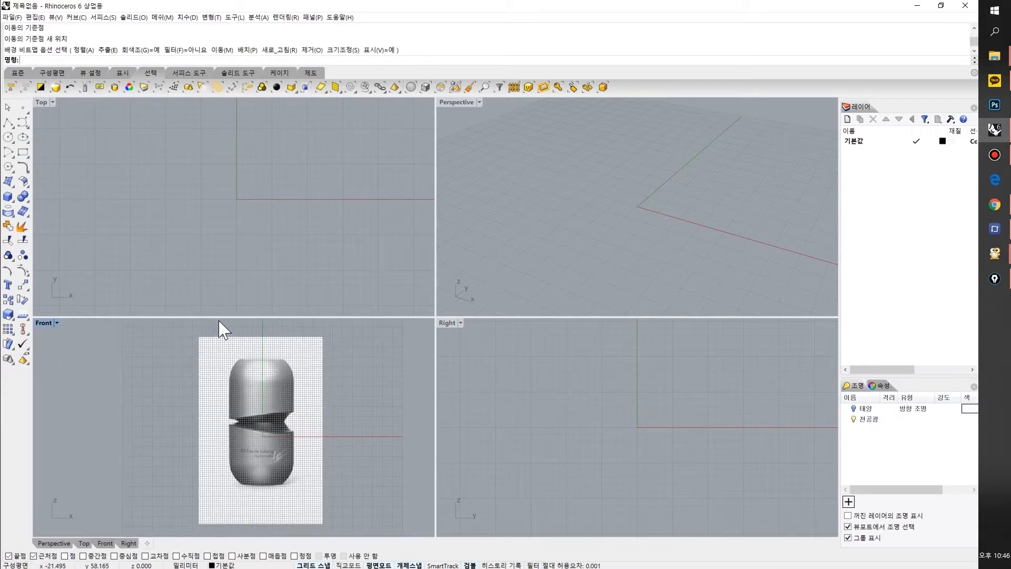
pyautogui.moveTo(325, 380); pyautogui.dragTo(308, 396, button='right')
pyautogui.moveTo(330, 345); pyautogui.dragTo(143, 438)
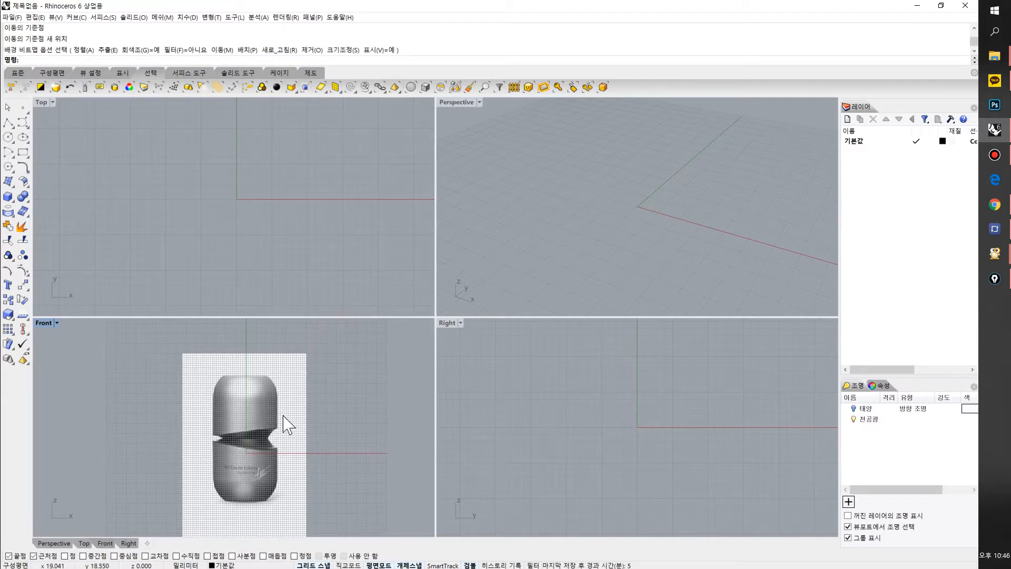
# Draw a freeform degree-3 control point curve across the bottle's gap over the background bitmap in the Front viewport
pyautogui.scroll(5, 247, 426)
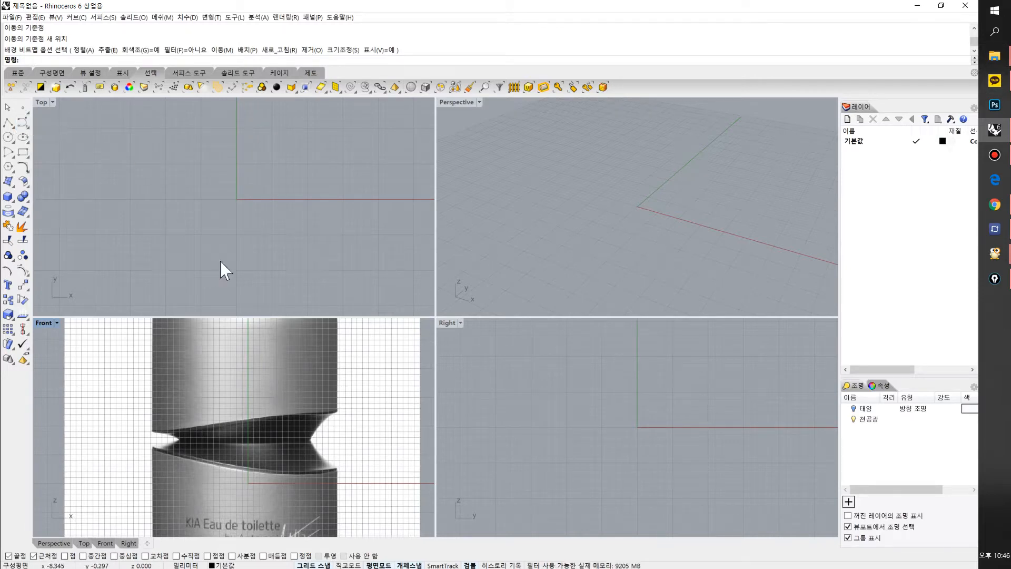
pyautogui.moveTo(253, 359); pyautogui.dragTo(259, 383, button='right')
pyautogui.click(22, 122)
pyautogui.click(139, 358)
pyautogui.click(306, 388)
pyautogui.click(305, 473)
pyautogui.click(328, 496)
pyautogui.click(385, 473)
pyautogui.click(385, 429)
pyautogui.rightClick(382, 403)
pyautogui.moveTo(335, 422); pyautogui.dragTo(303, 429, button='right')
pyautogui.moveTo(275, 397); pyautogui.dragTo(246, 428)
pyautogui.scroll(2, 235, 407)
pyautogui.moveTo(235, 407); pyautogui.dragTo(261, 388, button='right')
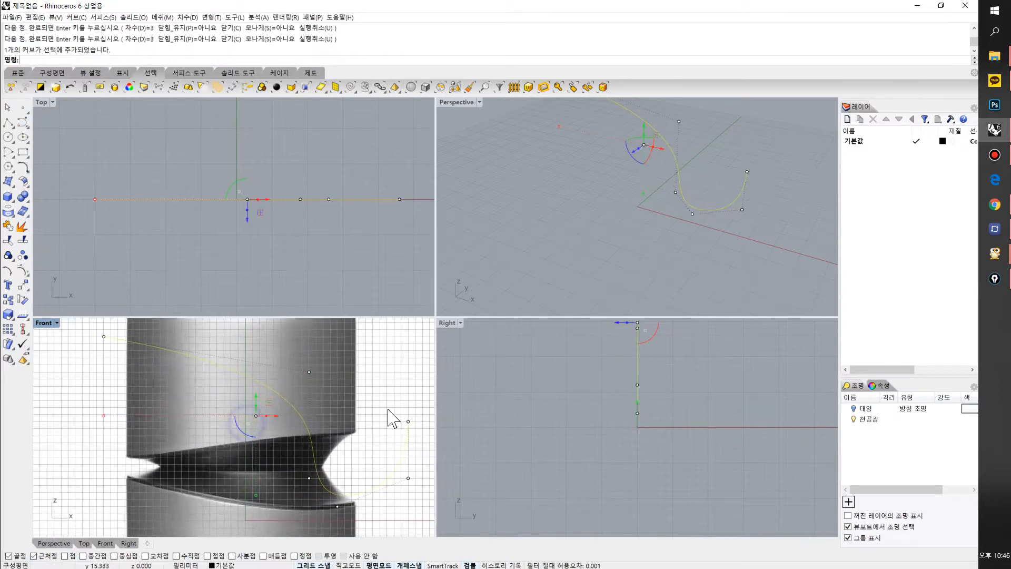
# Cut the trial curve drawn over the background bitmap
pyautogui.click(396, 406)
pyautogui.scroll(-2, 342, 423)
pyautogui.hotkey('ctrl', 'x')
pyautogui.scroll(-4, 346, 434)
pyautogui.moveTo(342, 434); pyautogui.dragTo(297, 436, button='right')
pyautogui.moveTo(293, 412); pyautogui.dragTo(256, 445)
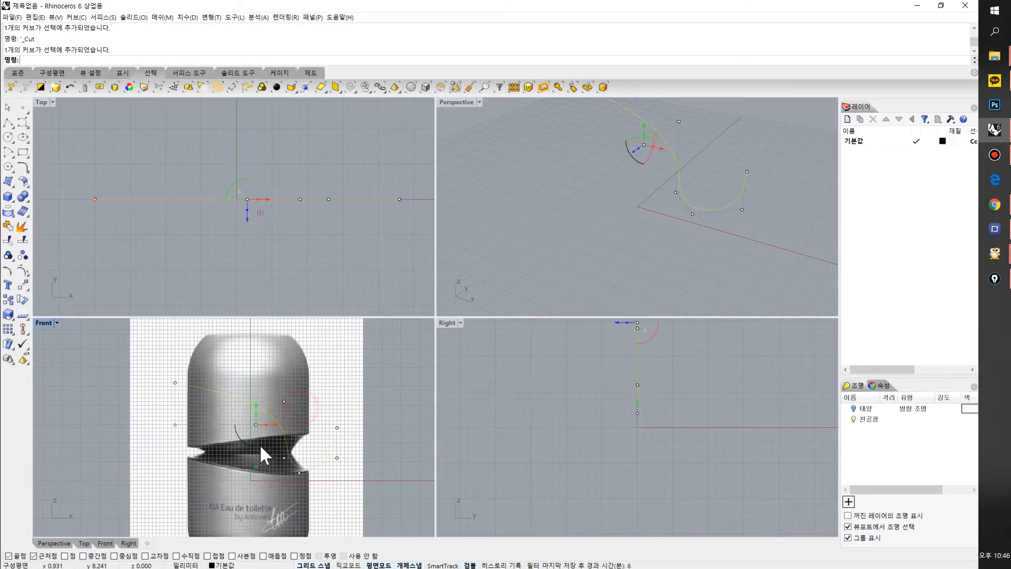
pyautogui.hotkey('ctrl', 'x')
pyautogui.scroll(-2, 276, 419)
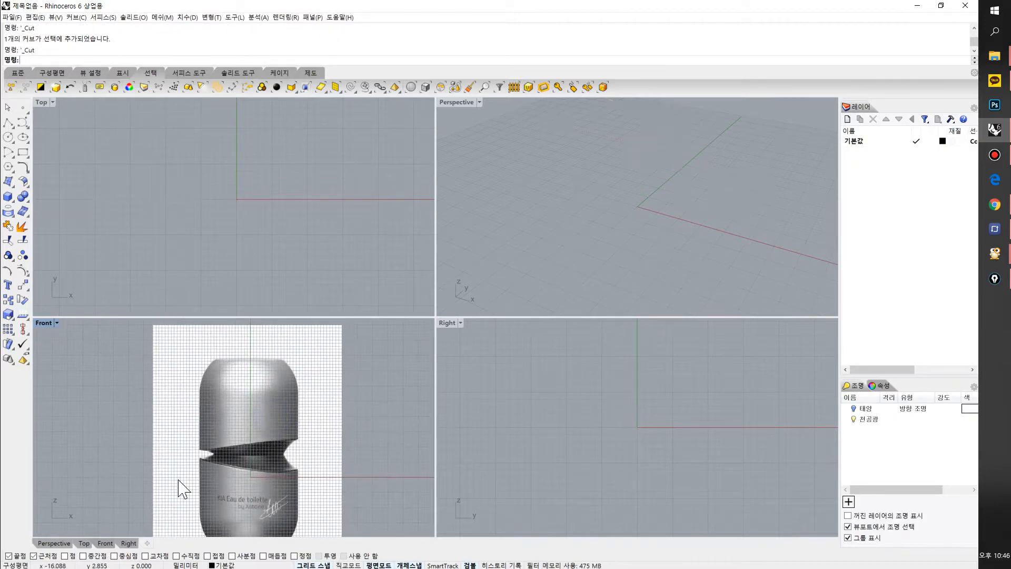
# Remove the background bitmap from the Front viewport
pyautogui.click(48, 325)
pyautogui.moveTo(110, 197)
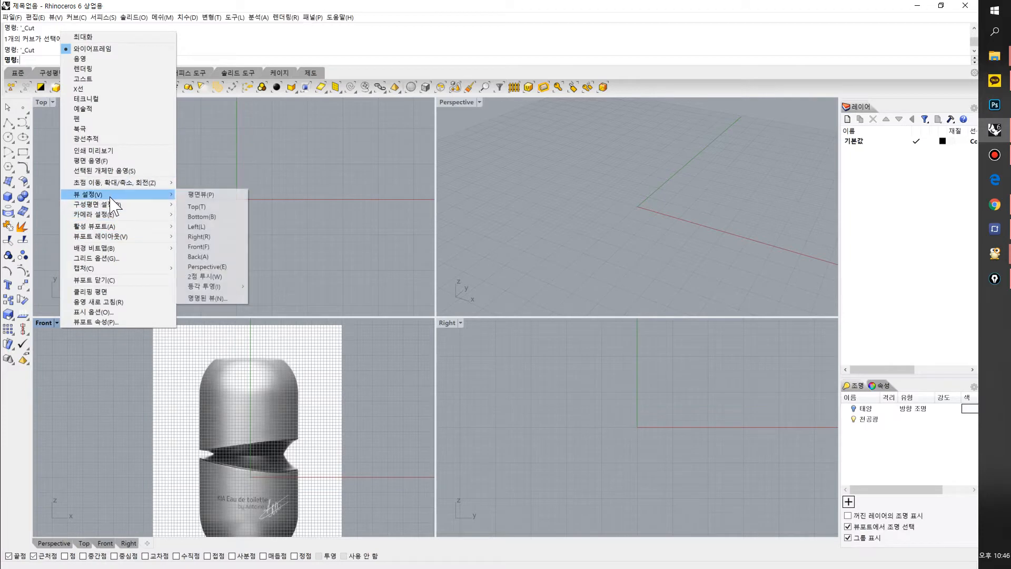
pyautogui.moveTo(138, 248)
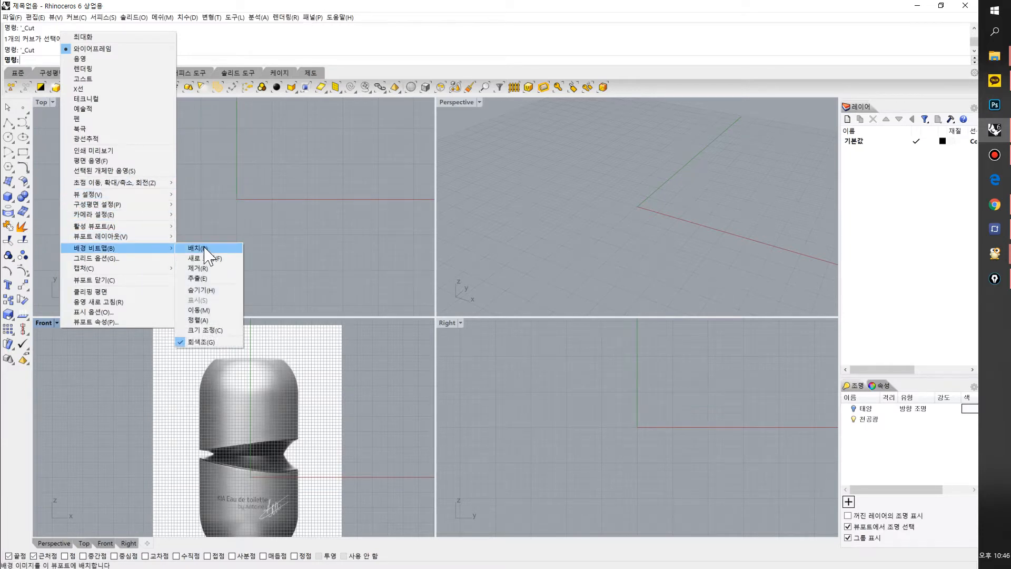
pyautogui.click(209, 267)
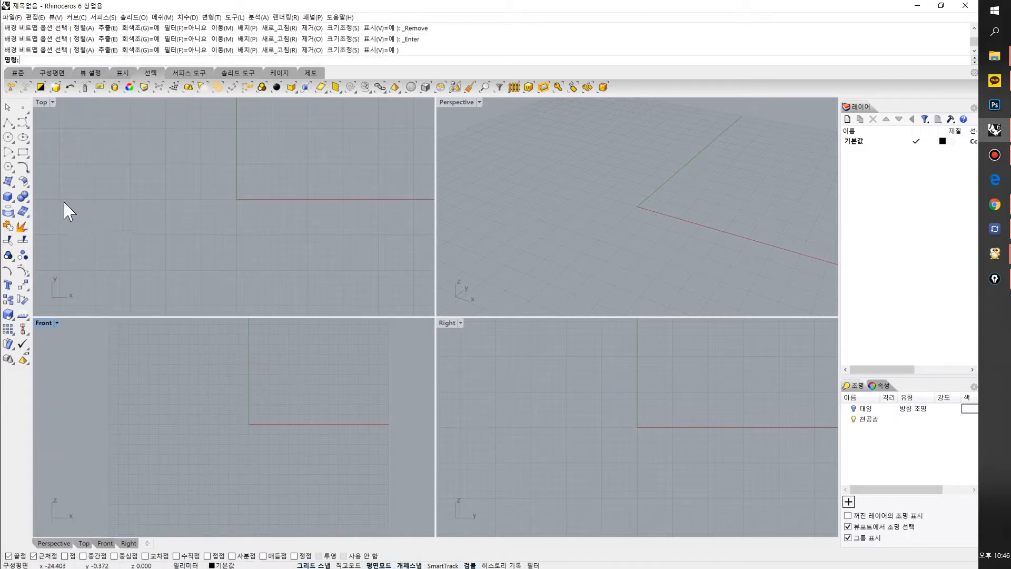
# Insert the image unnamed (3) as a Picture surface in the Front viewport, defined by two opposite corners
pyautogui.click(15, 189)
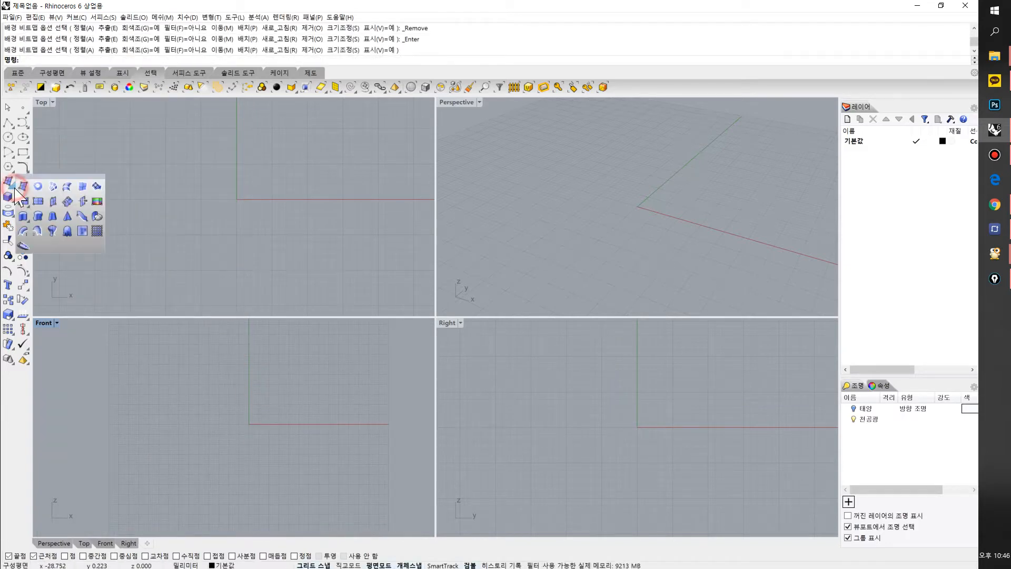
pyautogui.moveTo(42, 184); pyautogui.dragTo(106, 180)
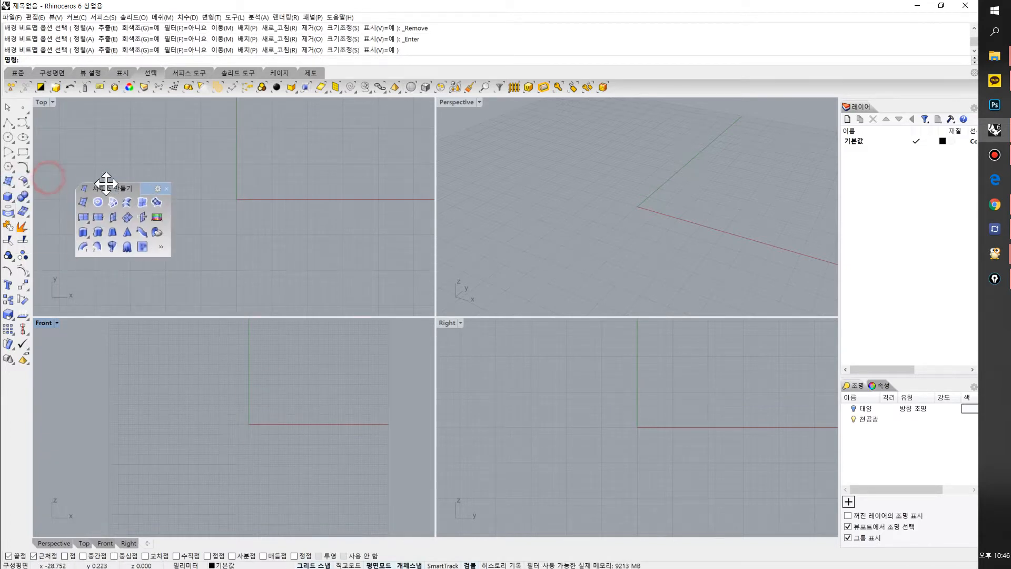
pyautogui.click(157, 218)
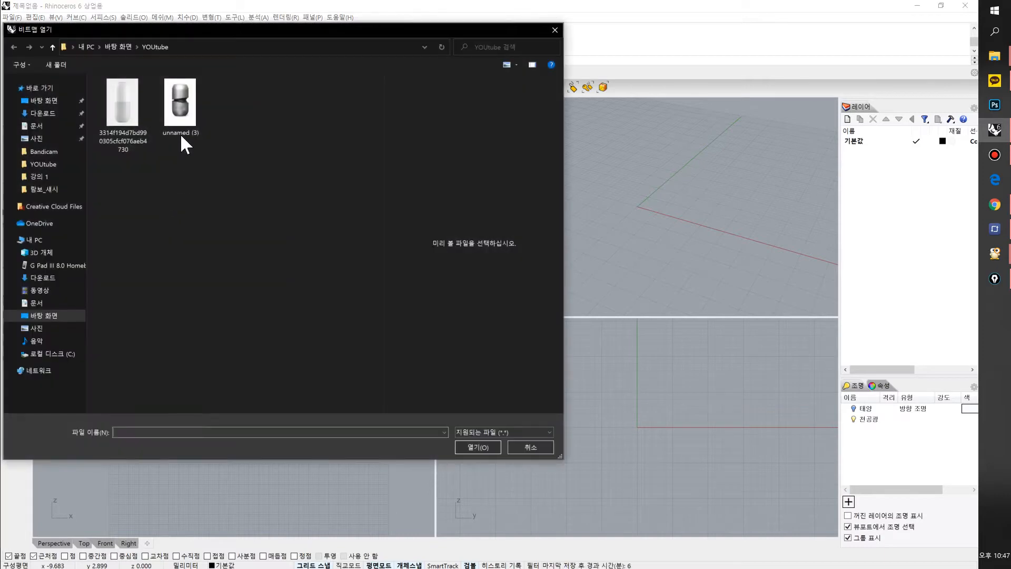
pyautogui.click(182, 103)
pyautogui.doubleClick(182, 103)
pyautogui.click(203, 349)
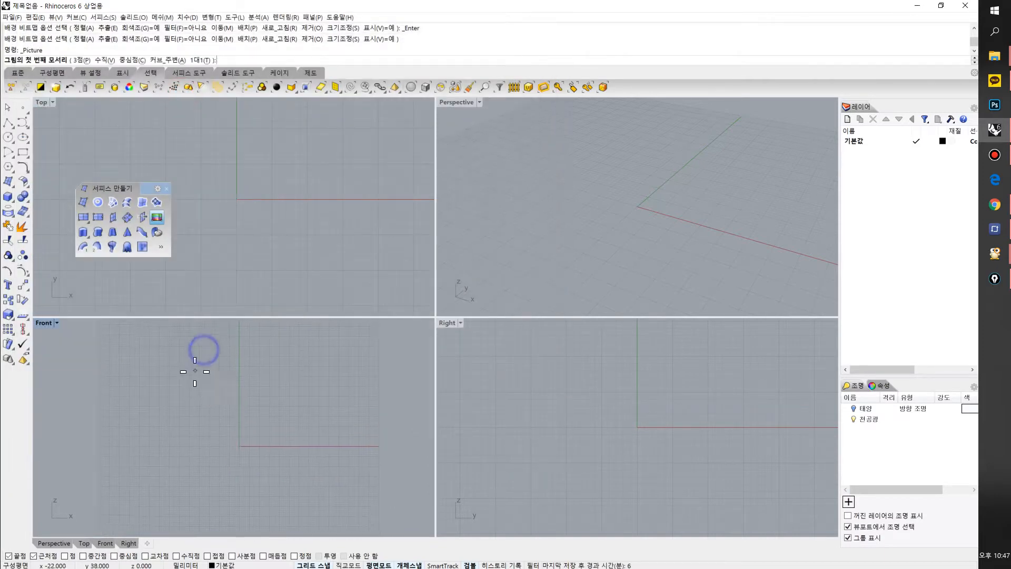
pyautogui.click(288, 483)
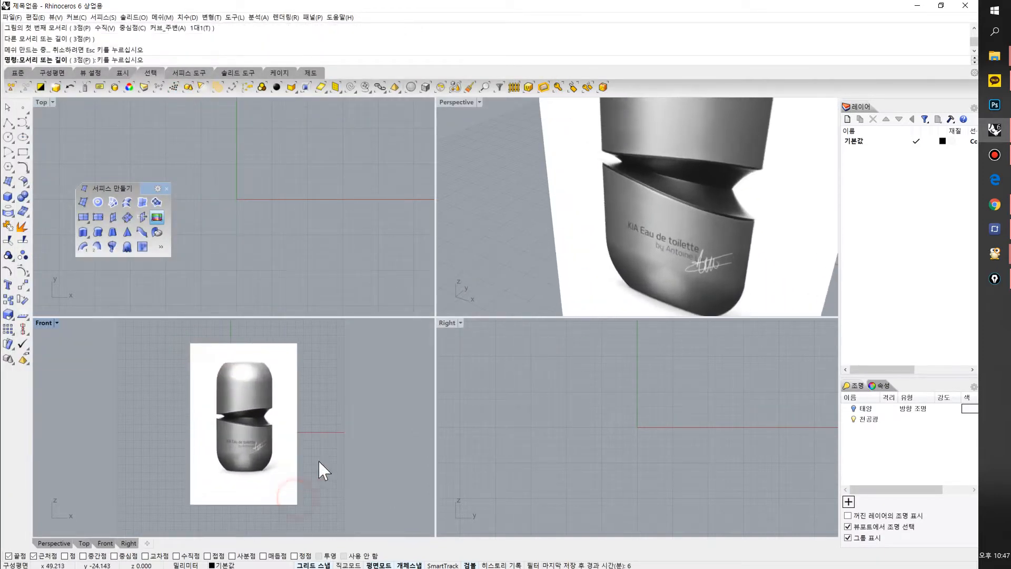
pyautogui.scroll(2, 308, 395)
pyautogui.click(261, 390)
pyautogui.moveTo(255, 422); pyautogui.dragTo(268, 426, button='right')
pyautogui.moveTo(259, 440); pyautogui.dragTo(245, 441)
pyautogui.click(305, 434)
# Draw a freeform curve in the Front viewport from above the picture across the bottle's upper half and past its side edge
pyautogui.write('c')
pyautogui.press('space')
pyautogui.moveTo(260, 347); pyautogui.dragTo(260, 380, button='right')
pyautogui.click(251, 346)
pyautogui.click(221, 379)
pyautogui.click(213, 453)
pyautogui.click(288, 467)
pyautogui.click(337, 450)
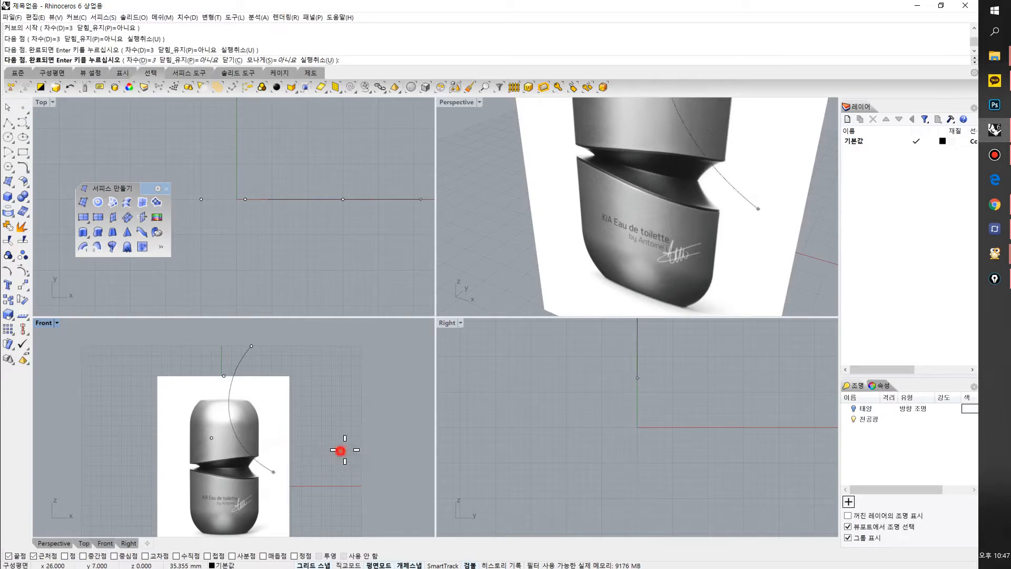
pyautogui.rightClick(349, 448)
# Trim away the upper-right part of the picture surface using the freeform curve as the cutting object
pyautogui.moveTo(335, 419); pyautogui.dragTo(306, 468)
pyautogui.write('tr')
pyautogui.press('space')
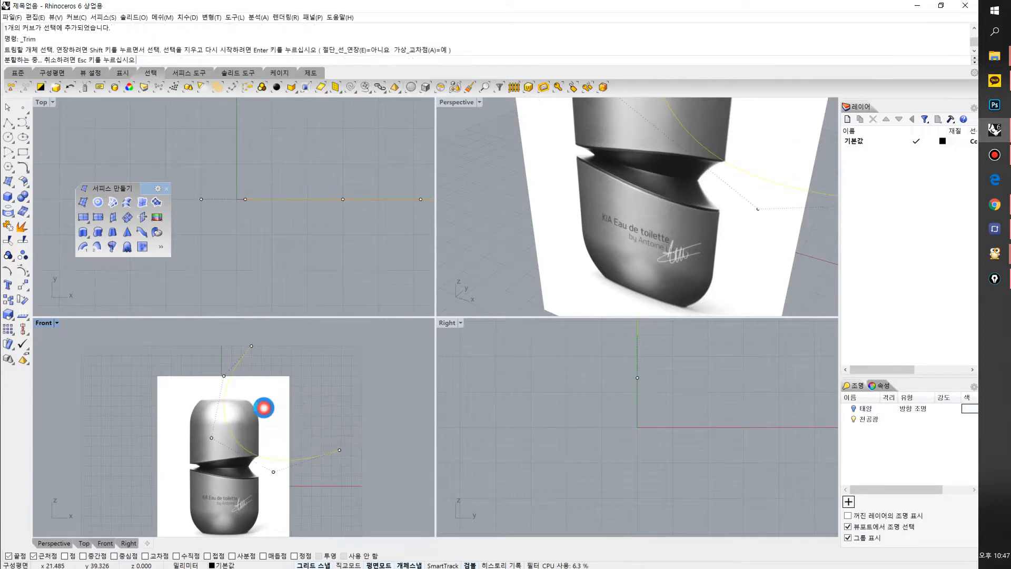
pyautogui.click(266, 413)
pyautogui.scroll(-3, 550, 209)
pyautogui.moveTo(550, 210); pyautogui.dragTo(616, 203, button='right')
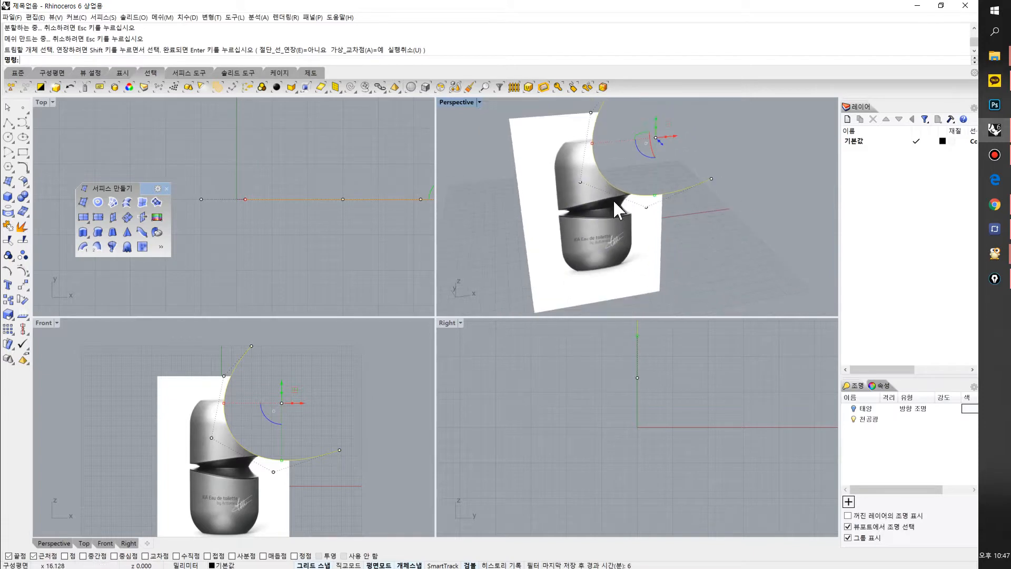
pyautogui.moveTo(617, 160); pyautogui.dragTo(592, 176, button='right')
# Undo the trim of the picture surface and cut the curve used for it
pyautogui.click(711, 175)
pyautogui.moveTo(682, 223); pyautogui.dragTo(677, 230)
pyautogui.hotkey('ctrl', 'z')
pyautogui.moveTo(702, 171); pyautogui.dragTo(665, 237)
pyautogui.hotkey('ctrl', 'x')
# Maximize the Front viewport and draw a straight horizontal curve across the picture along the bottle's top edge
pyautogui.click(586, 259)
pyautogui.moveTo(586, 268); pyautogui.dragTo(637, 227, button='right')
pyautogui.scroll(4, 231, 434)
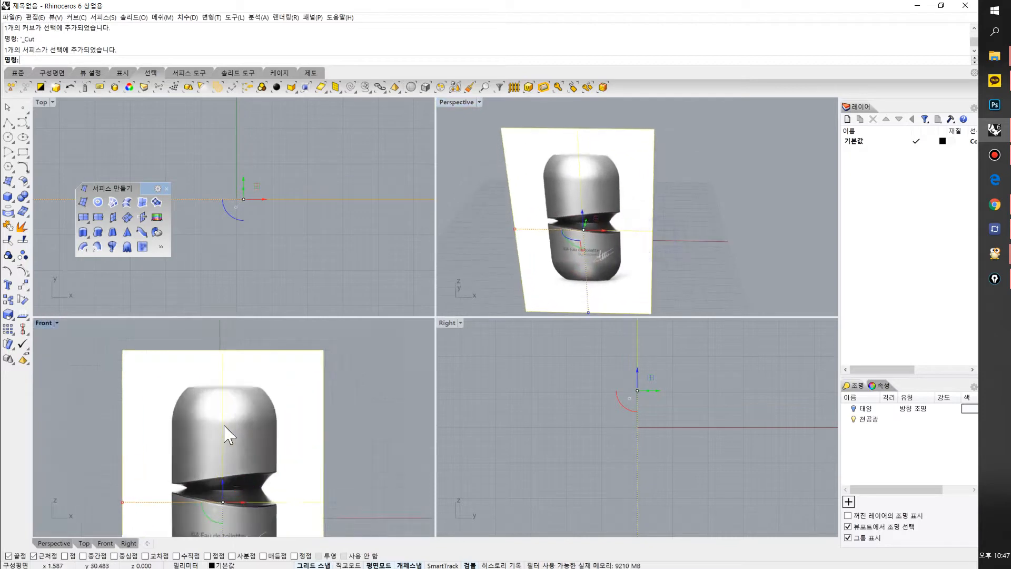
pyautogui.doubleClick(43, 323)
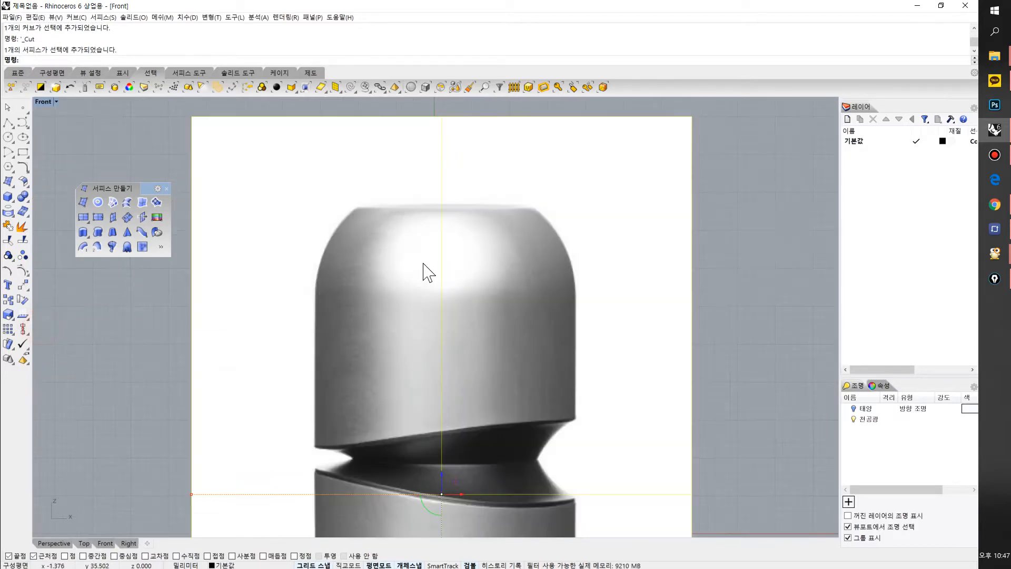
pyautogui.scroll(-1, 422, 273)
pyautogui.scroll(2, 674, 253)
pyautogui.press('space')
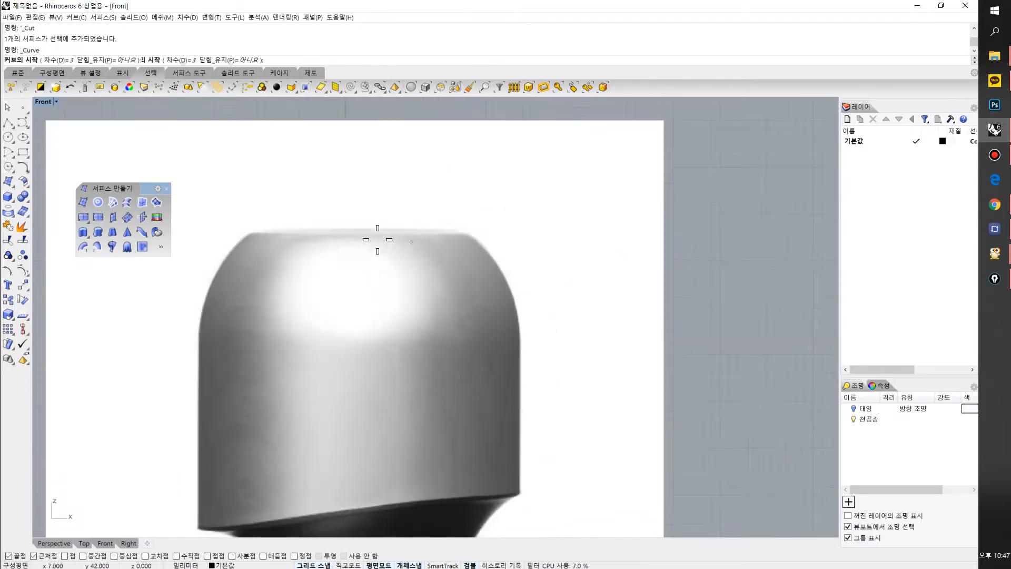
pyautogui.scroll(2, 365, 238)
pyautogui.moveTo(293, 235); pyautogui.dragTo(373, 243, button='right')
pyautogui.scroll(-4, 217, 232)
pyautogui.moveTo(232, 247); pyautogui.dragTo(304, 267, button='right')
pyautogui.moveTo(203, 289); pyautogui.dragTo(262, 309, button='right')
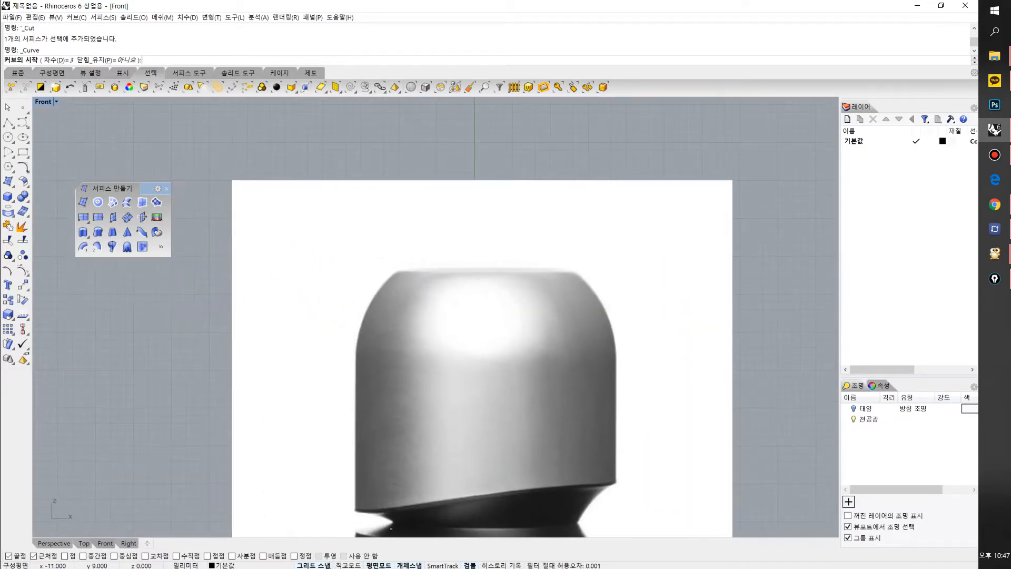
pyautogui.click(320, 556)
pyautogui.click(185, 273)
pyautogui.click(756, 273)
pyautogui.press('Return')
# Trim away the strip of the picture above the bottle using the horizontal curve as the cutting object
pyautogui.moveTo(470, 255); pyautogui.dragTo(469, 251)
pyautogui.hotkey('ctrl', 't')
pyautogui.click(480, 226)
pyautogui.press('Return')
pyautogui.scroll(-4, 231, 284)
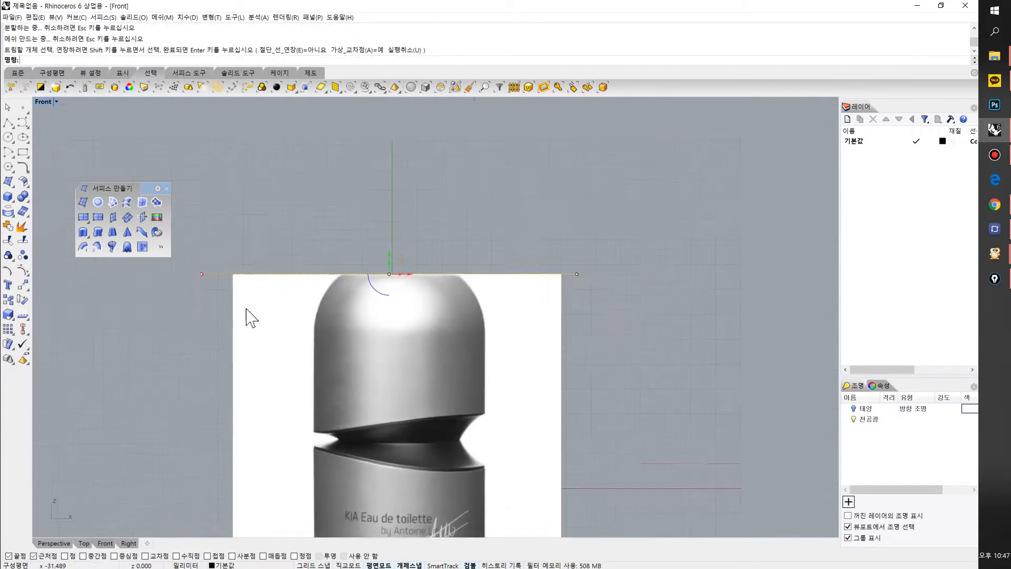
# Move the horizontal curve down to the bottle's bottom edge and trim away the picture below it
pyautogui.moveTo(246, 308); pyautogui.dragTo(256, 223, button='right')
pyautogui.moveTo(401, 168); pyautogui.dragTo(472, 524)
pyautogui.scroll(6, 472, 524)
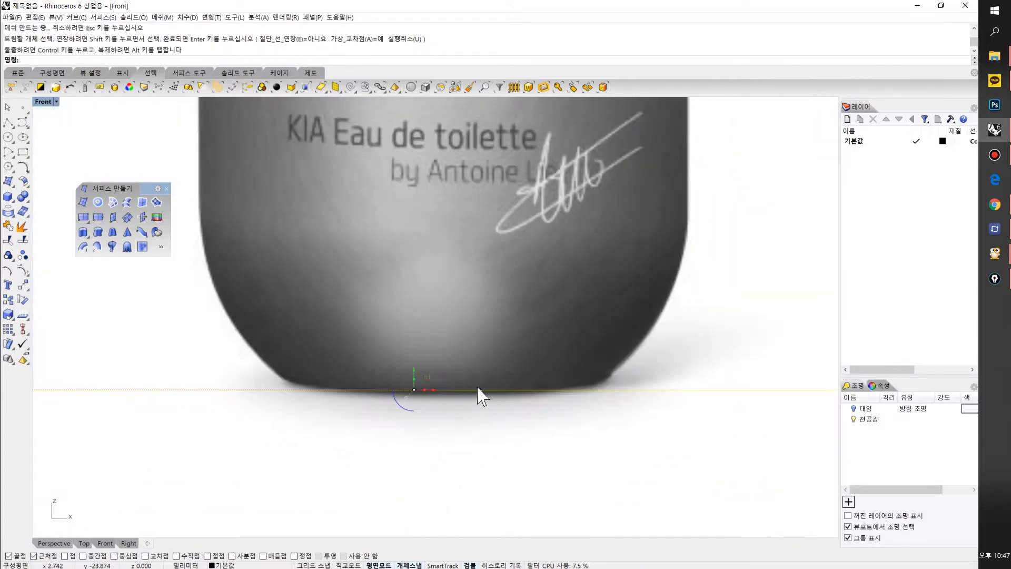
pyautogui.scroll(-4, 482, 392)
pyautogui.press('Return')
pyautogui.click(481, 406)
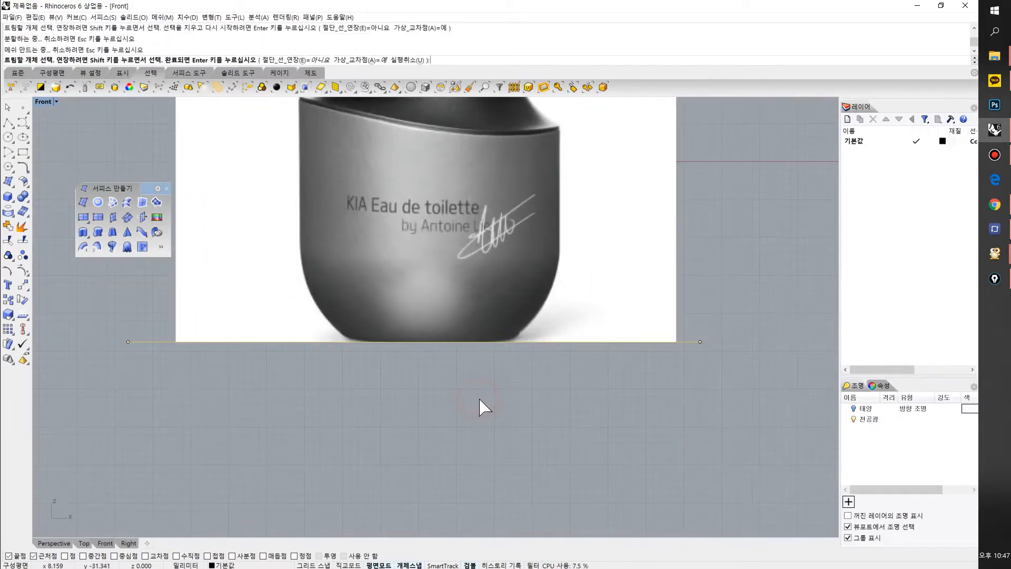
# Cut the horizontal cutting curve from the model and end the trim
pyautogui.scroll(-4, 481, 406)
pyautogui.hotkey('ctrl', 'x')
pyautogui.moveTo(243, 324); pyautogui.dragTo(219, 347, button='right')
pyautogui.click(269, 428)
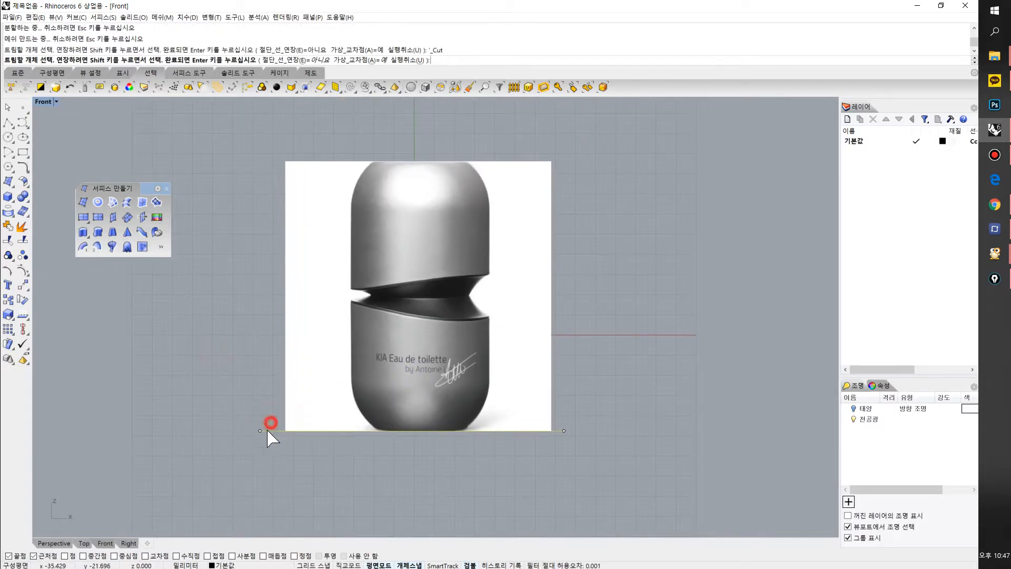
pyautogui.hotkey('ctrl', 'x')
pyautogui.scroll(2, 283, 362)
pyautogui.moveTo(287, 358); pyautogui.dragTo(277, 370, button='right')
pyautogui.press('Return')
# Draw a straight vertical curve beside the bottle, reaching past the picture's upper and lower edges
pyautogui.write('c')
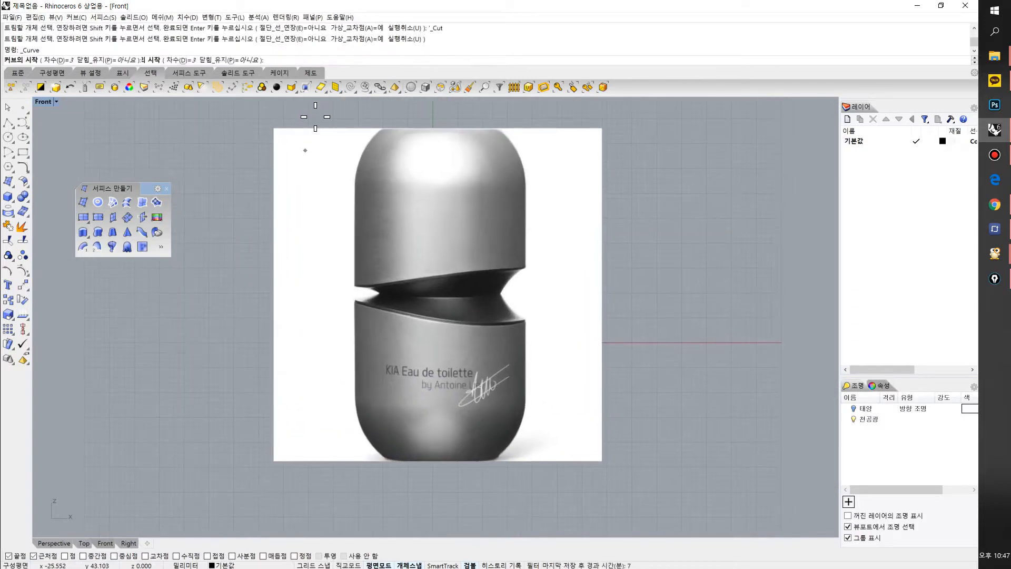
pyautogui.click(341, 121)
pyautogui.click(345, 499)
pyautogui.press('Return')
# Place the vertical curve on the bottle's left edge and a copy of it on the right edge
pyautogui.click(356, 494)
pyautogui.scroll(4, 352, 346)
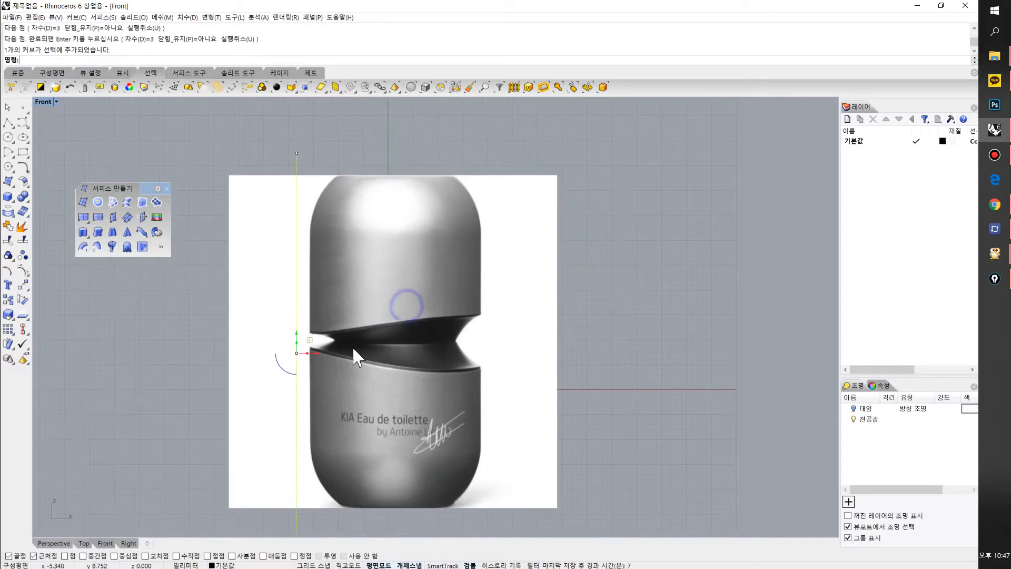
pyautogui.moveTo(277, 355); pyautogui.dragTo(614, 353)
pyautogui.scroll(-5, 591, 345)
pyautogui.moveTo(598, 174); pyautogui.dragTo(403, 216)
# Trim away the parts of the picture outside the two vertical curves
pyautogui.hotkey('ctrl', 't')
pyautogui.click(402, 318)
pyautogui.click(605, 319)
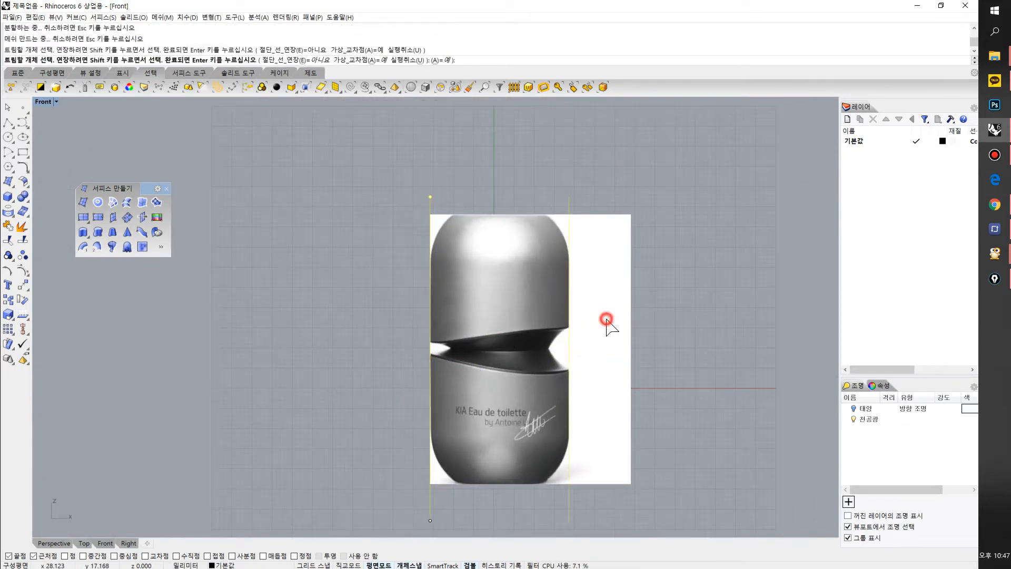
# Cut both vertical cutting curves from the model and end the trim
pyautogui.scroll(2, 603, 317)
pyautogui.hotkey('ctrl', 'x')
pyautogui.click(561, 177)
pyautogui.click(391, 179)
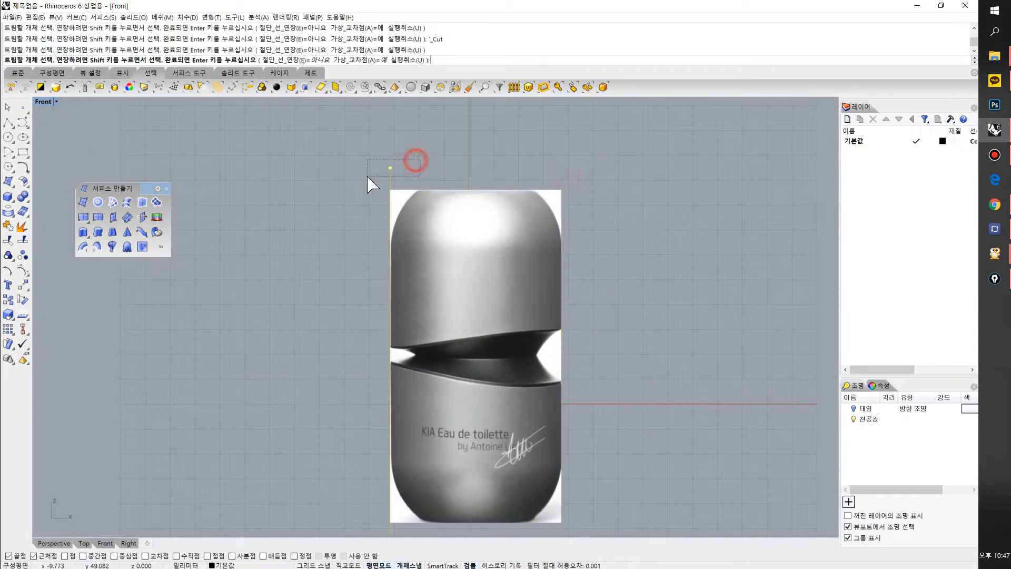
pyautogui.moveTo(523, 350); pyautogui.dragTo(510, 324, button='right')
pyautogui.press('Return')
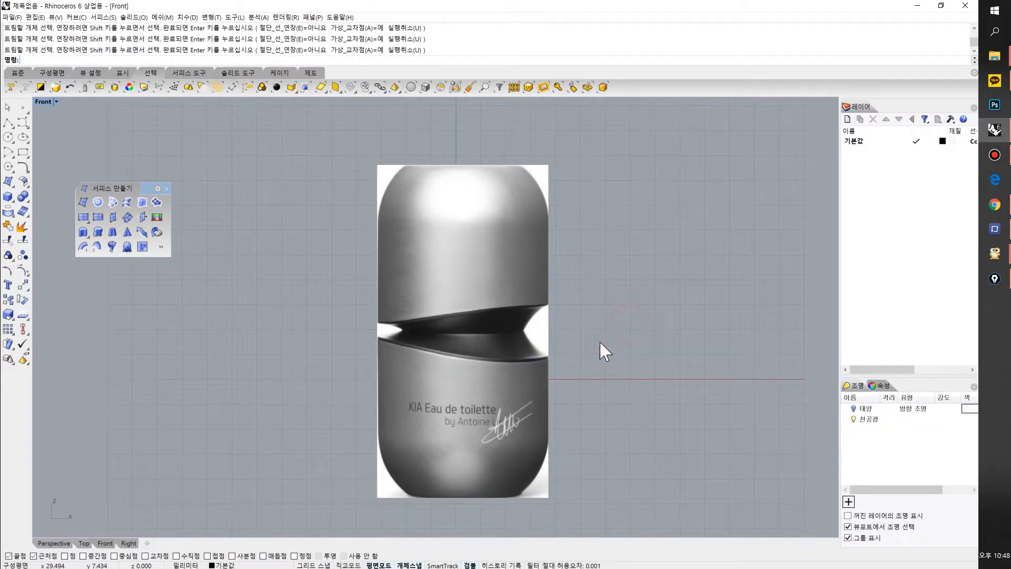
# Move the trimmed picture from the midpoint of its bottom edge to the origin (0)
pyautogui.moveTo(600, 335); pyautogui.dragTo(596, 310, button='right')
pyautogui.click(463, 220)
pyautogui.moveTo(442, 144); pyautogui.dragTo(429, 288, button='right')
pyautogui.scroll(8, 422, 219)
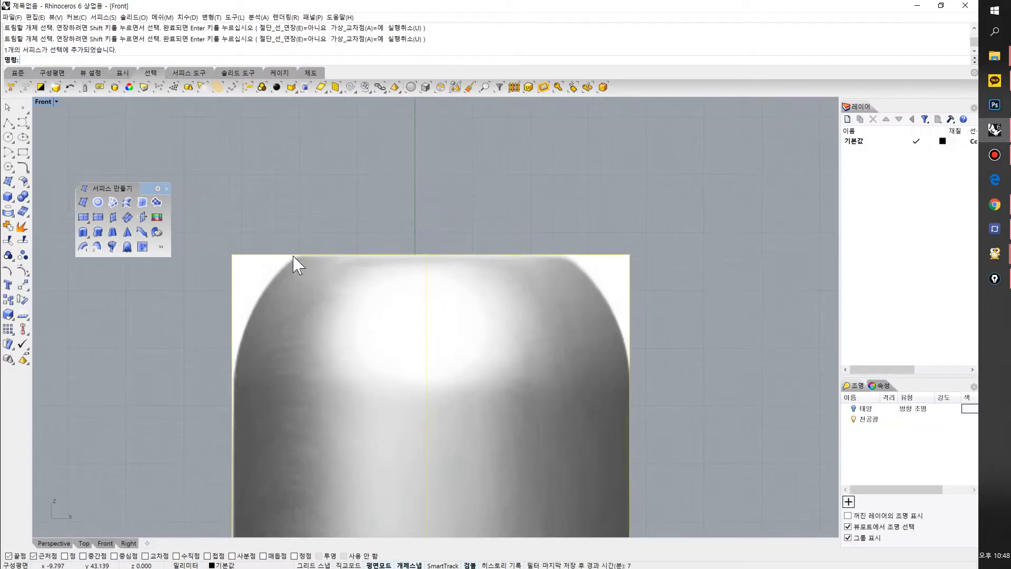
pyautogui.click(23, 285)
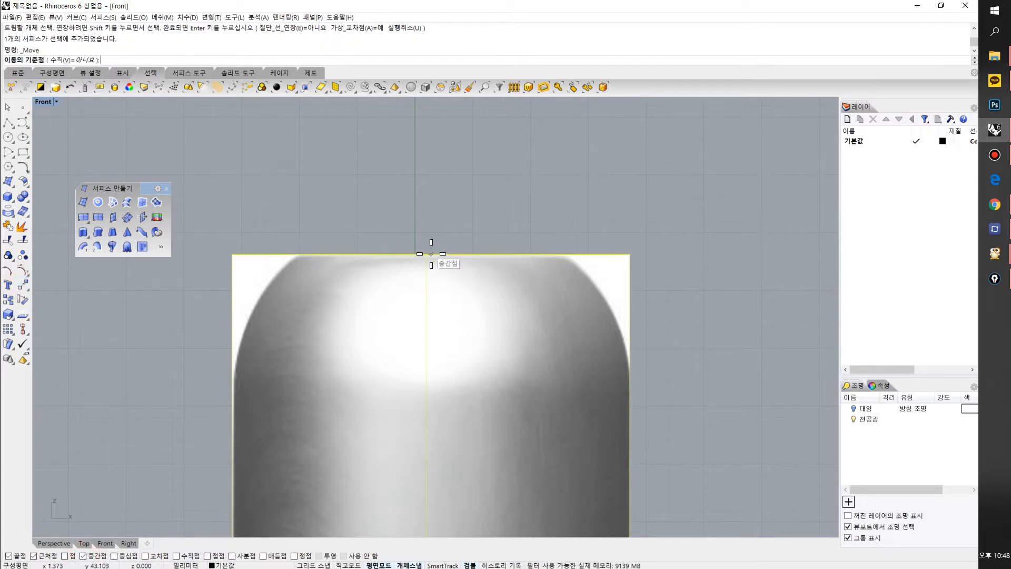
pyautogui.scroll(-3, 430, 254)
pyautogui.moveTo(430, 369); pyautogui.dragTo(428, 195, button='right')
pyautogui.scroll(4, 417, 445)
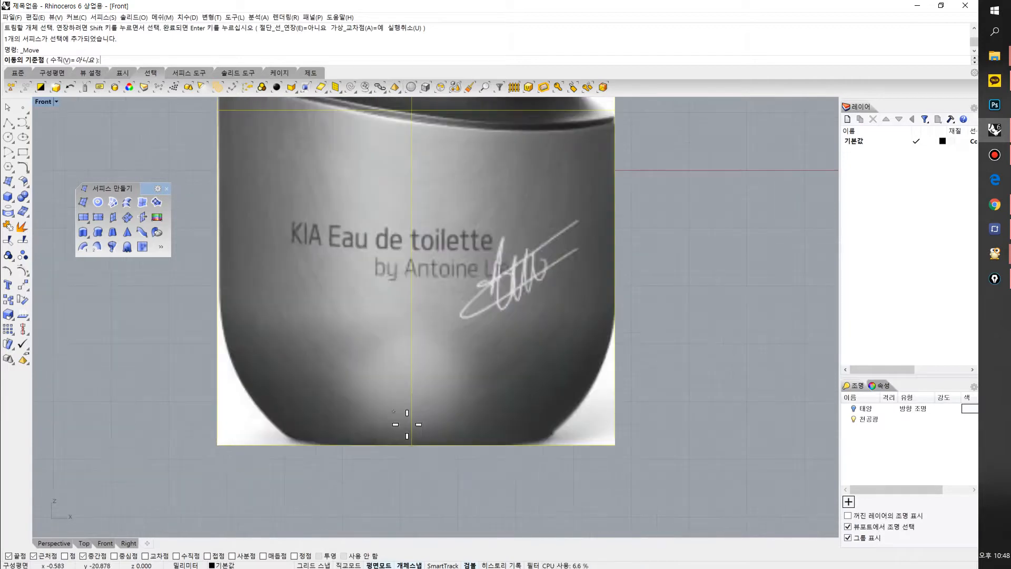
pyautogui.click(416, 445)
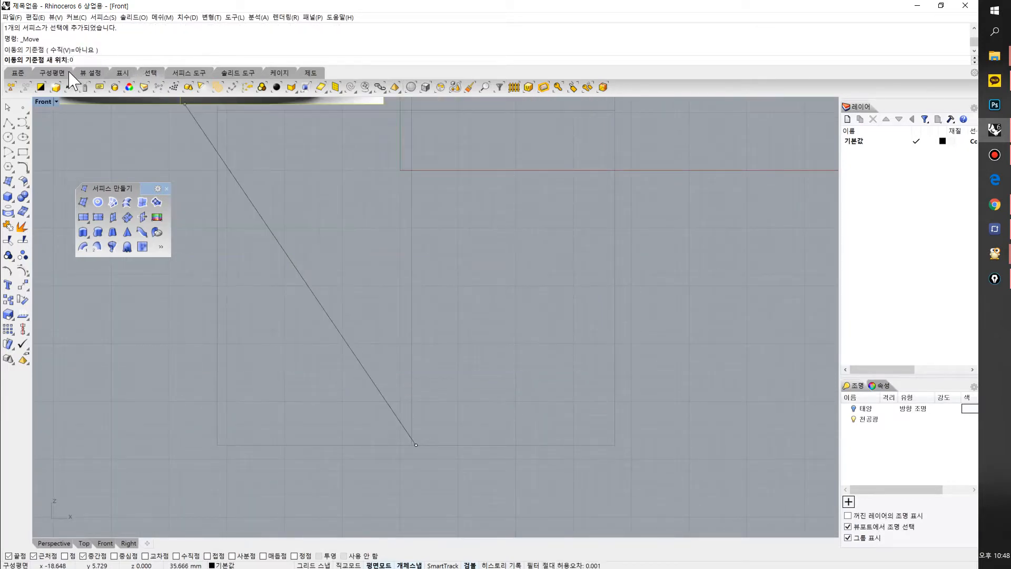
pyautogui.write('0')
pyautogui.press('Return')
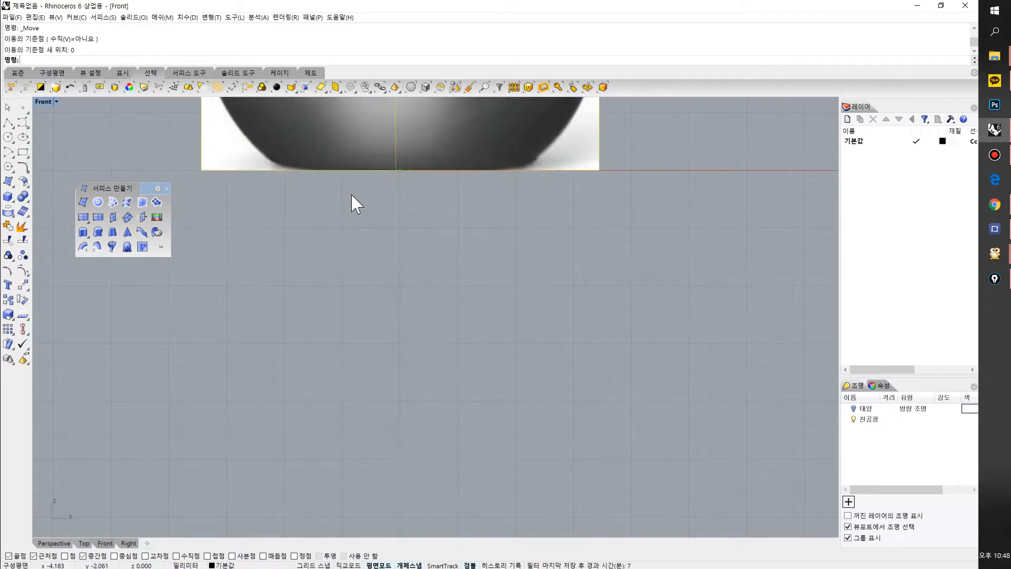
pyautogui.scroll(-3, 398, 241)
pyautogui.moveTo(406, 226); pyautogui.dragTo(352, 282, button='right')
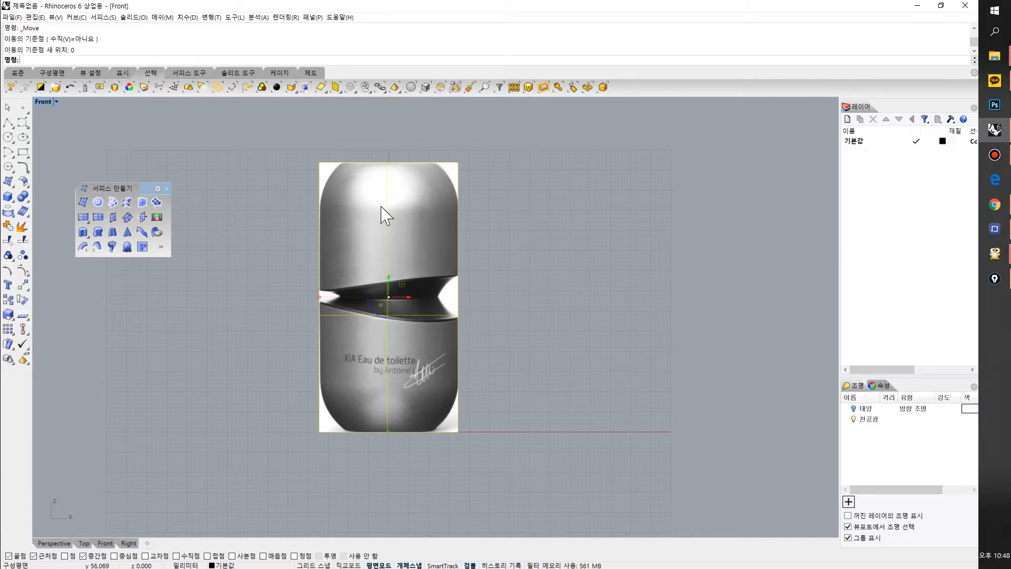
# Return to the four-viewport layout and place a copy of the picture well behind the origin
pyautogui.scroll(3, 390, 217)
pyautogui.click(582, 309)
pyautogui.click(339, 297)
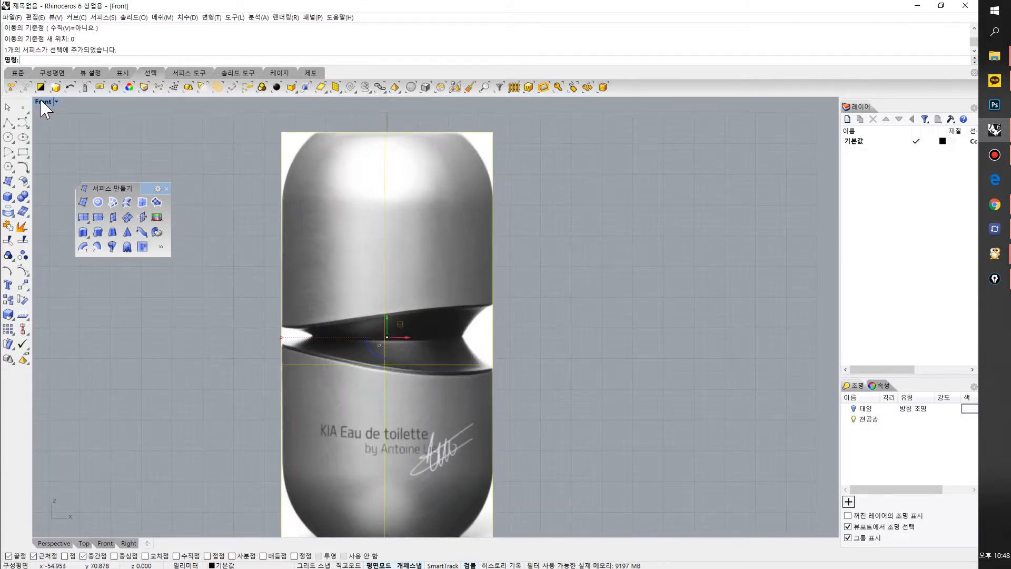
pyautogui.scroll(-3, 293, 280)
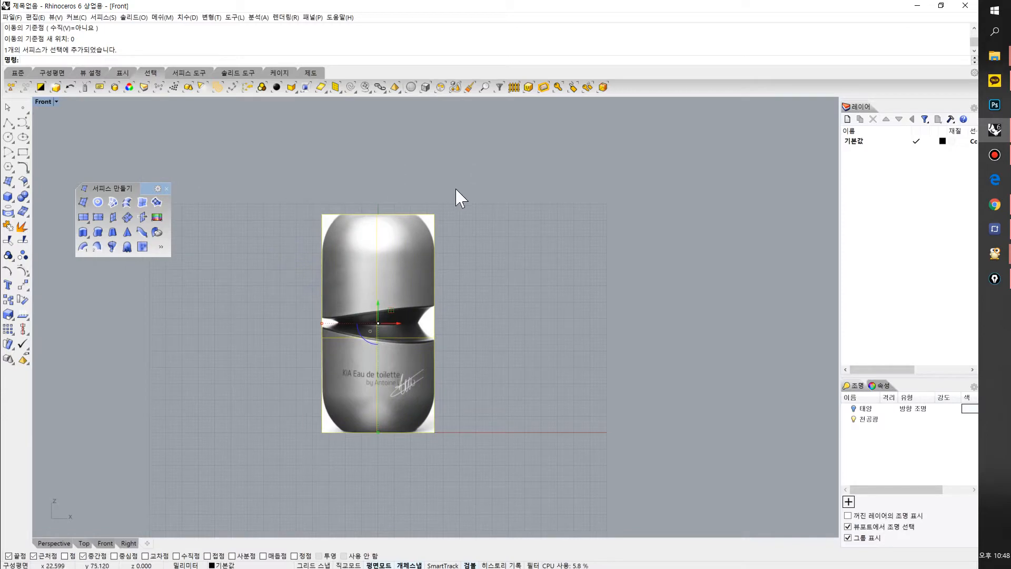
pyautogui.scroll(2, 316, 359)
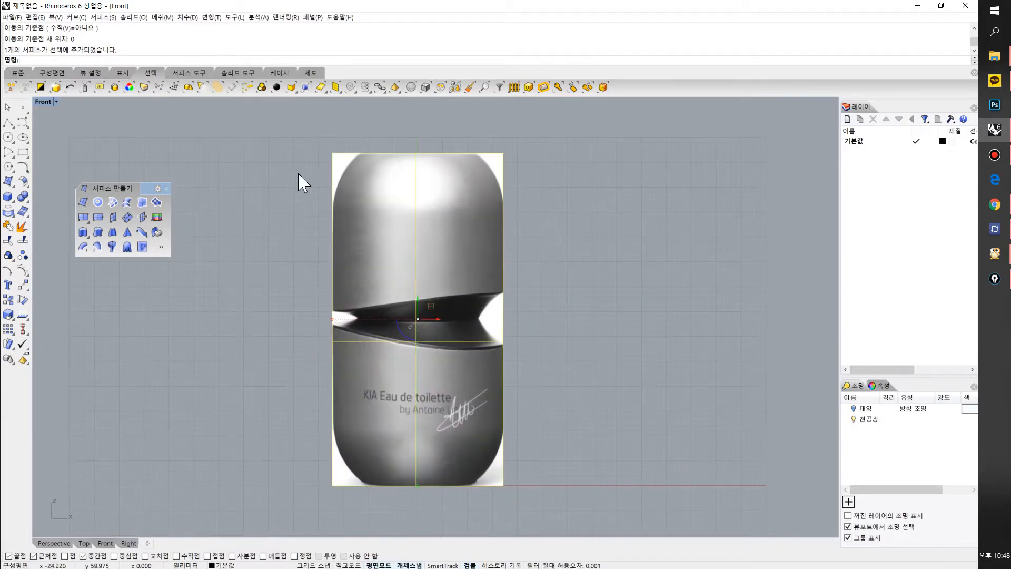
pyautogui.doubleClick(47, 104)
pyautogui.moveTo(611, 208); pyautogui.dragTo(589, 213, button='right')
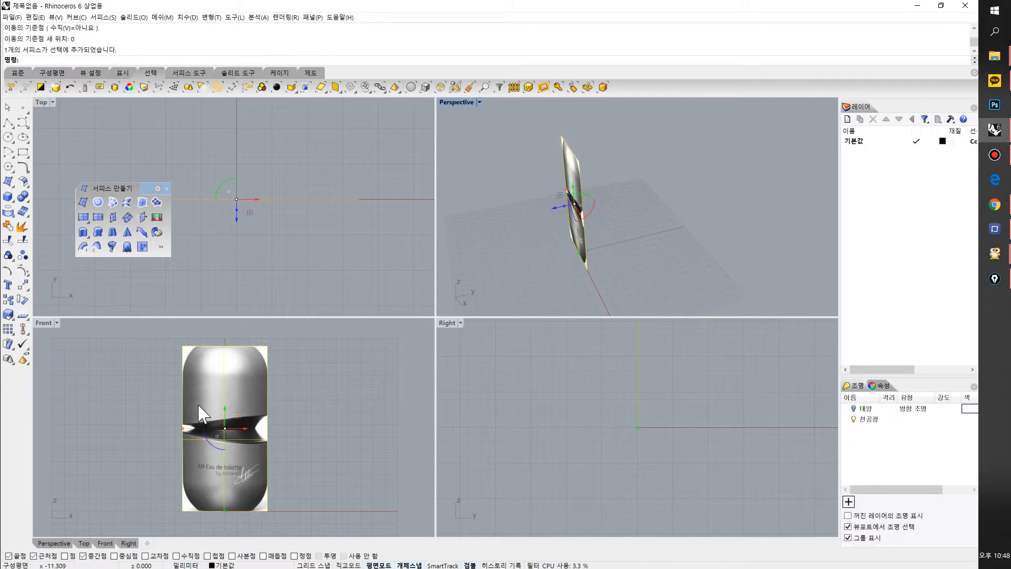
pyautogui.moveTo(553, 206); pyautogui.dragTo(558, 237)
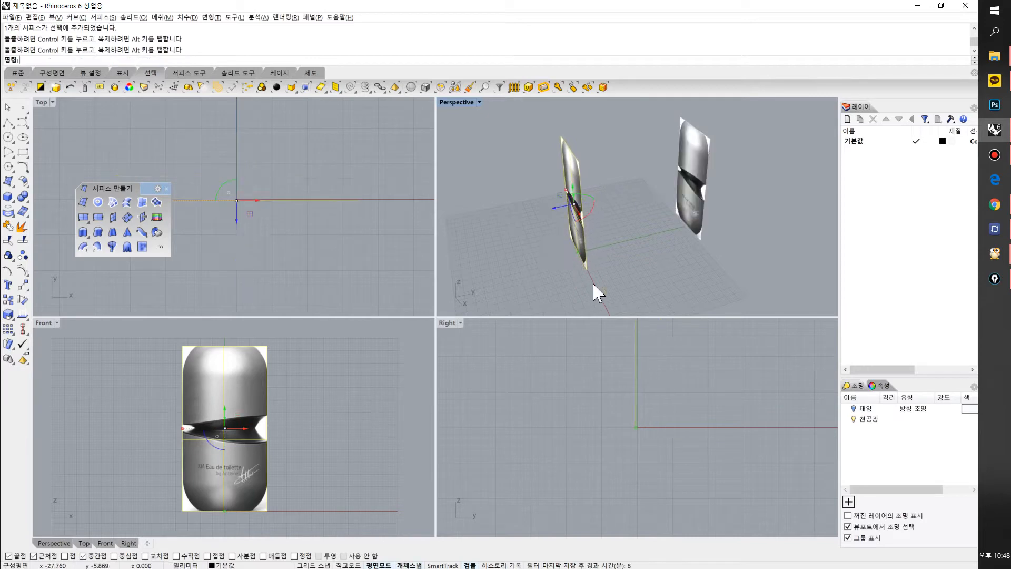
# Rotate the picture at the origin about the vertical axis to face the Right view and move it sideways off the grid
pyautogui.moveTo(548, 176); pyautogui.dragTo(573, 205, button='right')
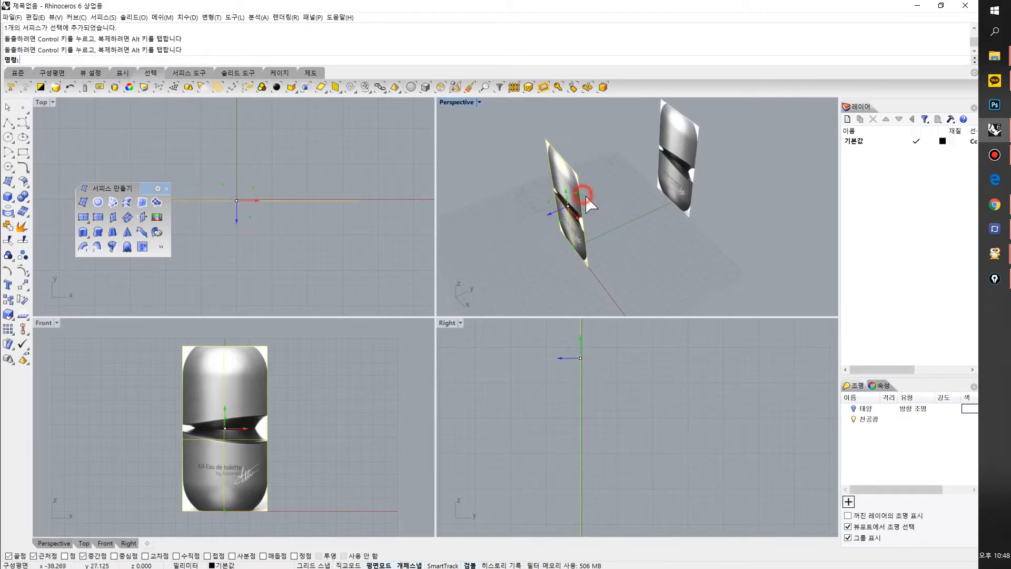
pyautogui.moveTo(582, 194); pyautogui.dragTo(576, 216)
pyautogui.moveTo(576, 216); pyautogui.dragTo(542, 245, button='right')
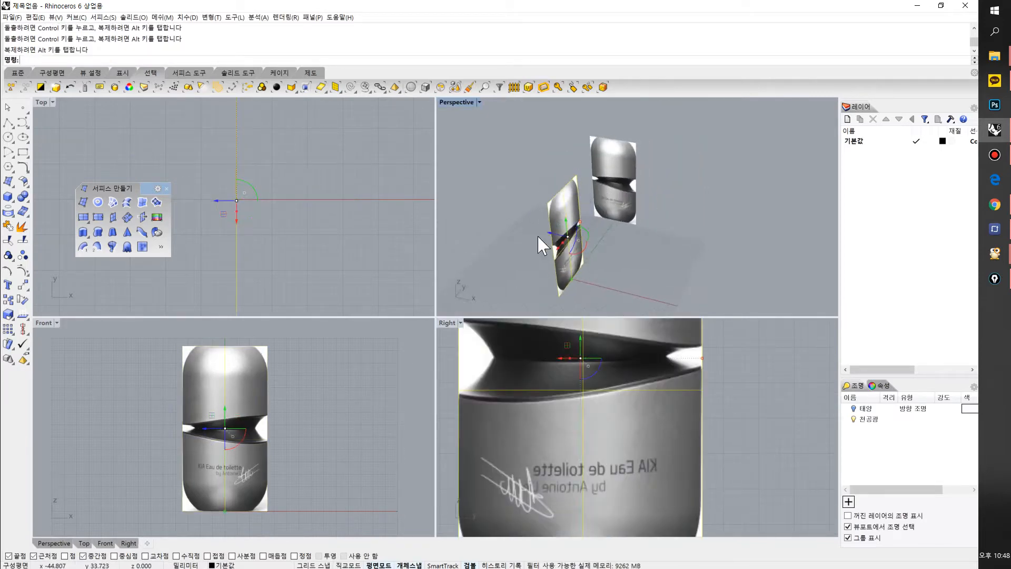
pyautogui.moveTo(550, 239); pyautogui.dragTo(495, 227)
pyautogui.click(537, 169)
pyautogui.moveTo(244, 198); pyautogui.dragTo(304, 230, button='right')
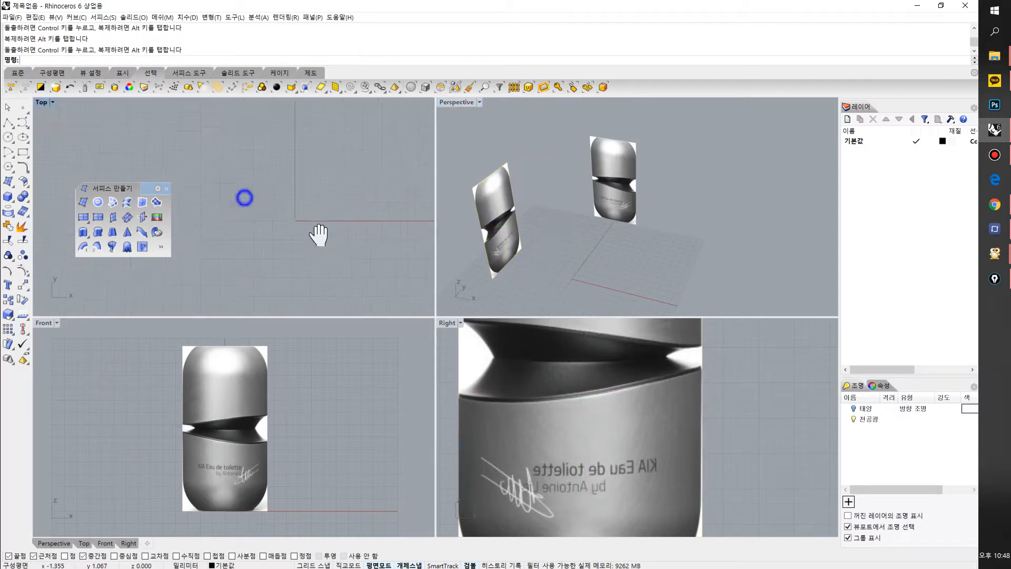
# Turn a copy of the side picture flat for the Top view and shrink it along the bottle's length
pyautogui.click(496, 227)
pyautogui.moveTo(497, 227); pyautogui.dragTo(532, 245, button='right')
pyautogui.keyDown('shift'); pyautogui.moveTo(531, 239); pyautogui.dragTo(564, 229); pyautogui.keyUp('shift')
pyautogui.moveTo(564, 229); pyautogui.dragTo(547, 242, button='right')
pyautogui.moveTo(596, 234); pyautogui.dragTo(572, 232)
# Shift the flat picture near the origin in the Top view and lower it below the ground plane
pyautogui.moveTo(304, 212); pyautogui.dragTo(386, 231, button='right')
pyautogui.scroll(-6, 280, 238)
pyautogui.moveTo(231, 229); pyautogui.dragTo(351, 221)
pyautogui.scroll(-5, 576, 371)
pyautogui.moveTo(585, 361); pyautogui.dragTo(579, 468)
pyautogui.click(732, 249)
pyautogui.scroll(4, 347, 245)
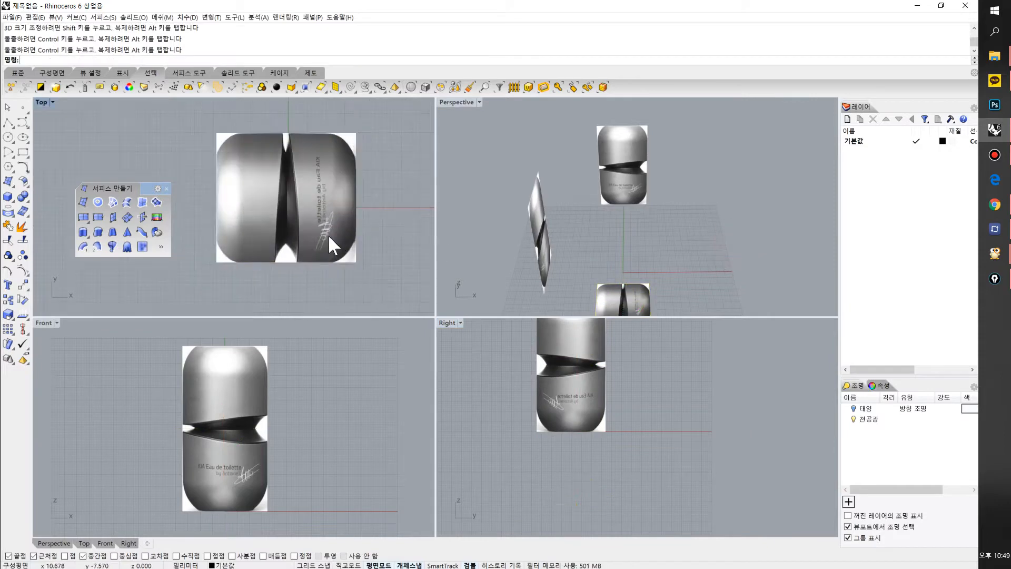
# Select all three reference pictures and lock them
pyautogui.moveTo(355, 242); pyautogui.dragTo(335, 256, button='right')
pyautogui.click(754, 259)
pyautogui.moveTo(718, 251); pyautogui.dragTo(657, 239, button='right')
pyautogui.keyDown('shift'); pyautogui.moveTo(666, 258); pyautogui.dragTo(622, 194, button='right'); pyautogui.keyUp('shift')
pyautogui.click(622, 195)
pyautogui.moveTo(751, 146); pyautogui.dragTo(509, 293)
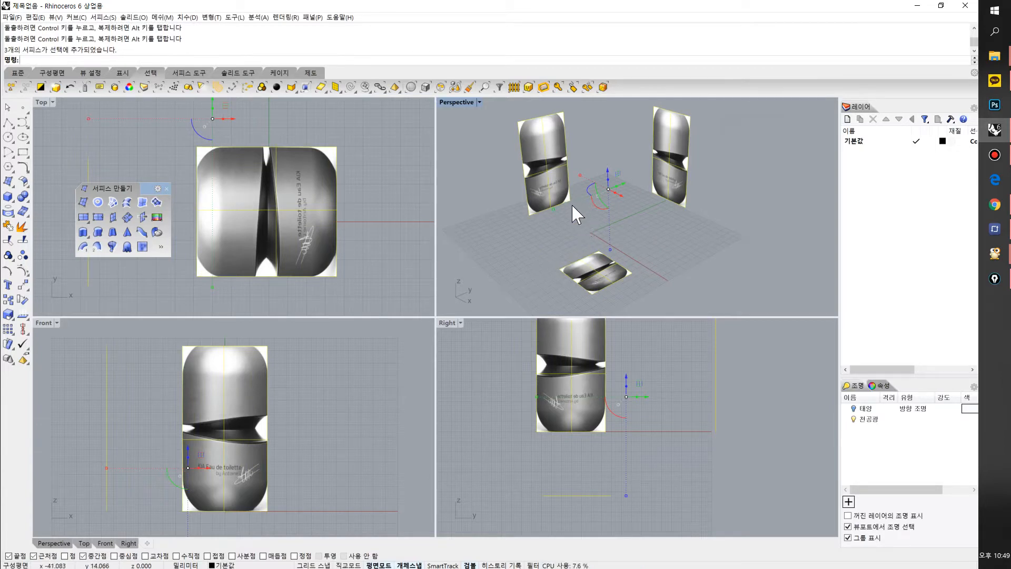
pyautogui.hotkey('ctrl', 'l')
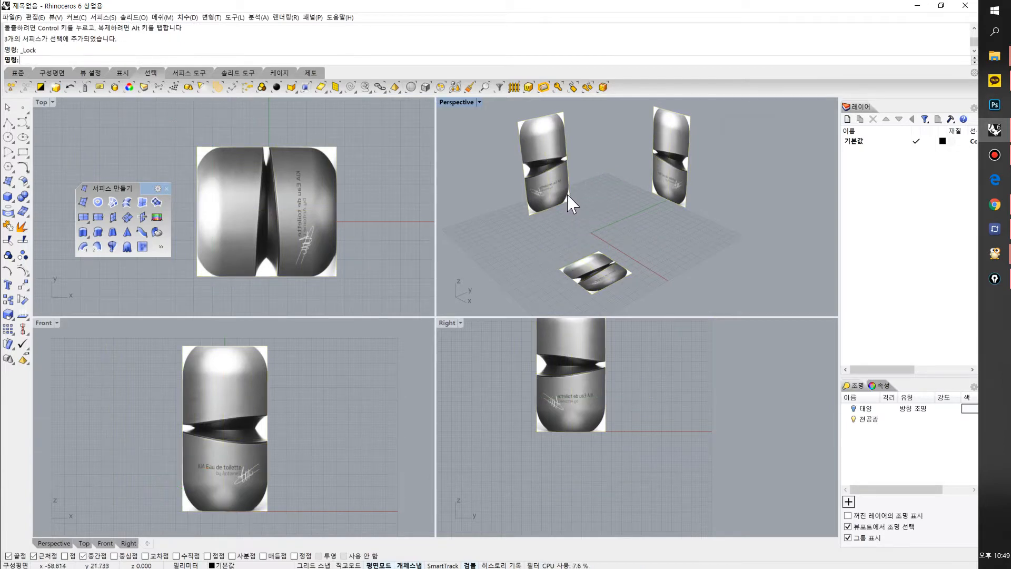
pyautogui.moveTo(604, 176); pyautogui.dragTo(589, 196, button='right')
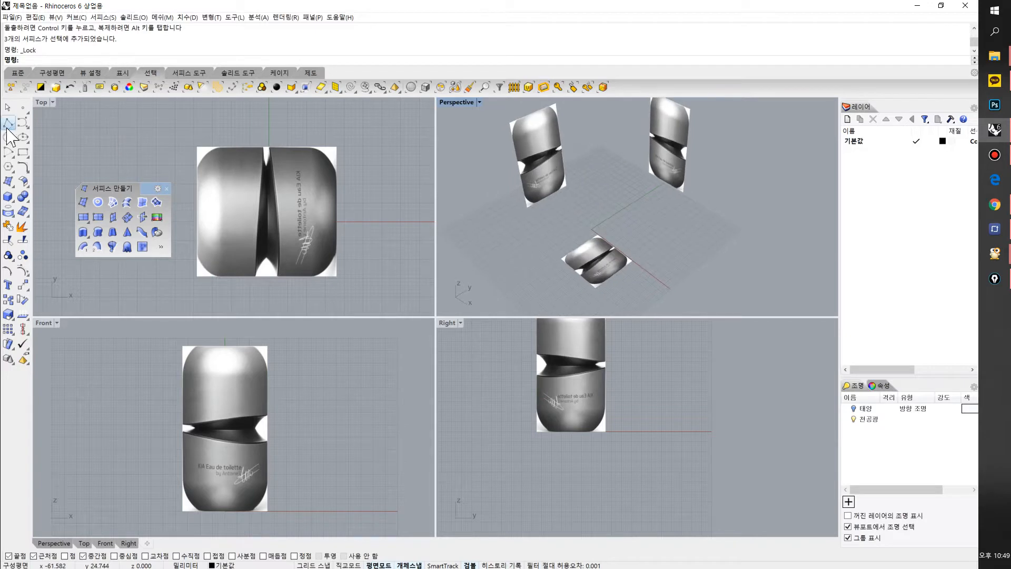
# Draw a control-point curve in the Front viewport from the bottle's top down its left side and across the lower body
pyautogui.click(22, 122)
pyautogui.scroll(3, 230, 379)
pyautogui.scroll(4, 232, 380)
pyautogui.click(237, 368)
pyautogui.click(176, 367)
pyautogui.click(161, 394)
pyautogui.click(158, 415)
pyautogui.moveTo(158, 466); pyautogui.dragTo(200, 317, button='right')
pyautogui.click(189, 458)
pyautogui.click(247, 480)
pyautogui.click(294, 481)
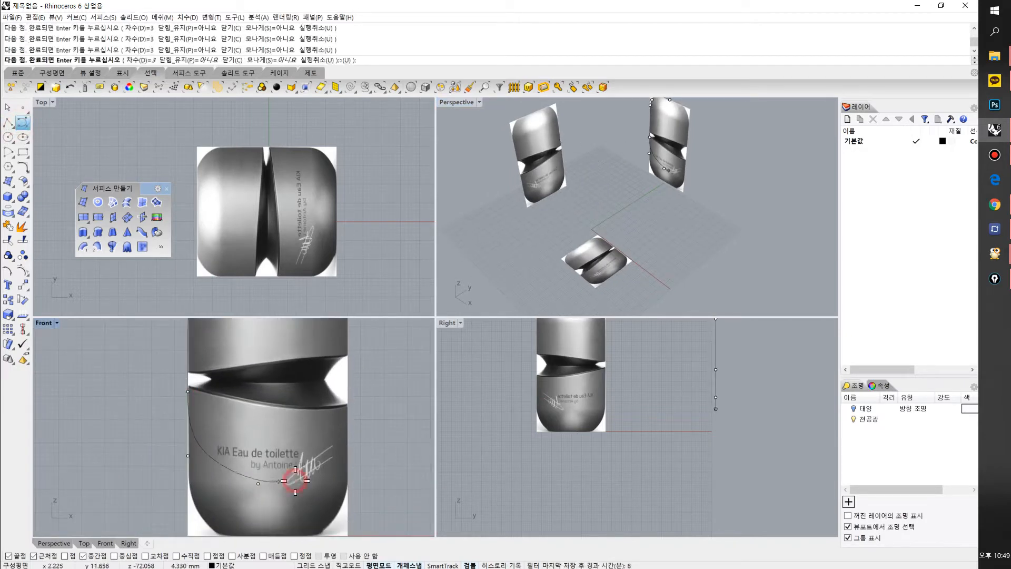
pyautogui.rightClick(296, 480)
# Cut the traced curve from the model and turn off the Near object snap
pyautogui.moveTo(749, 361); pyautogui.dragTo(697, 387)
pyautogui.moveTo(697, 392); pyautogui.dragTo(661, 436, button='right')
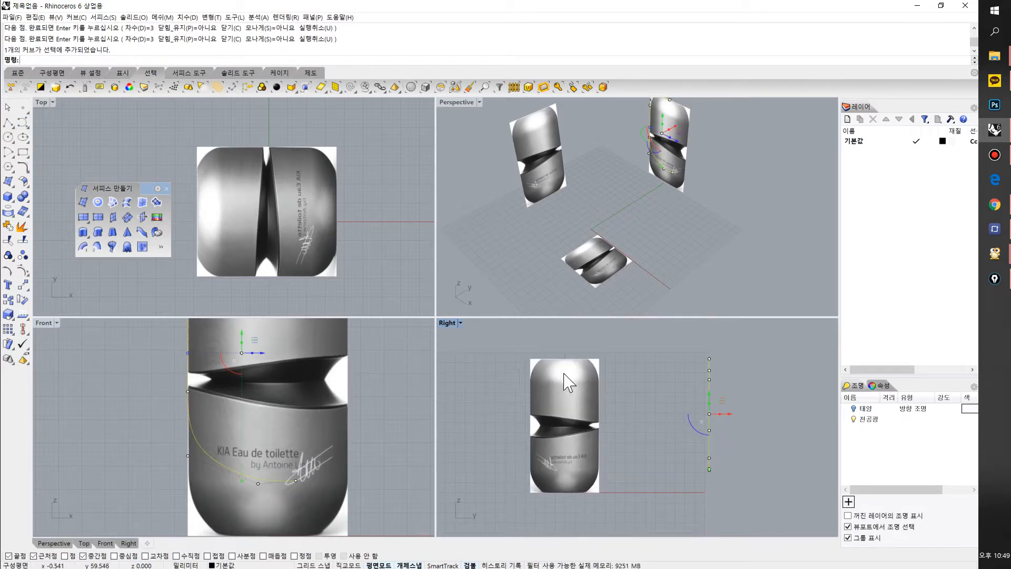
pyautogui.hotkey('ctrl', 'x')
pyautogui.click(33, 556)
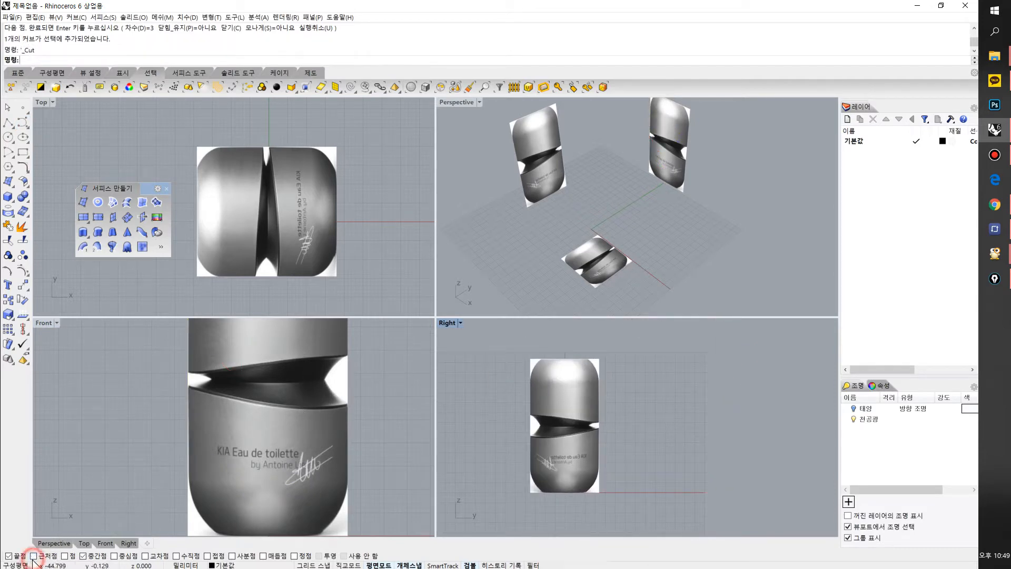
pyautogui.click(23, 122)
pyautogui.moveTo(224, 387); pyautogui.dragTo(232, 451, button='right')
pyautogui.moveTo(257, 337); pyautogui.dragTo(258, 386, button='right')
pyautogui.click(274, 335)
pyautogui.click(230, 345)
pyautogui.click(202, 371)
pyautogui.click(196, 411)
pyautogui.press('Escape')
# Draw a trial control-point curve in the Front viewport from the bottle's top down its left side and across the lower body
pyautogui.rightClick(275, 386)
pyautogui.click(273, 362)
pyautogui.click(229, 380)
pyautogui.click(210, 438)
pyautogui.moveTo(223, 481); pyautogui.dragTo(228, 376, button='right')
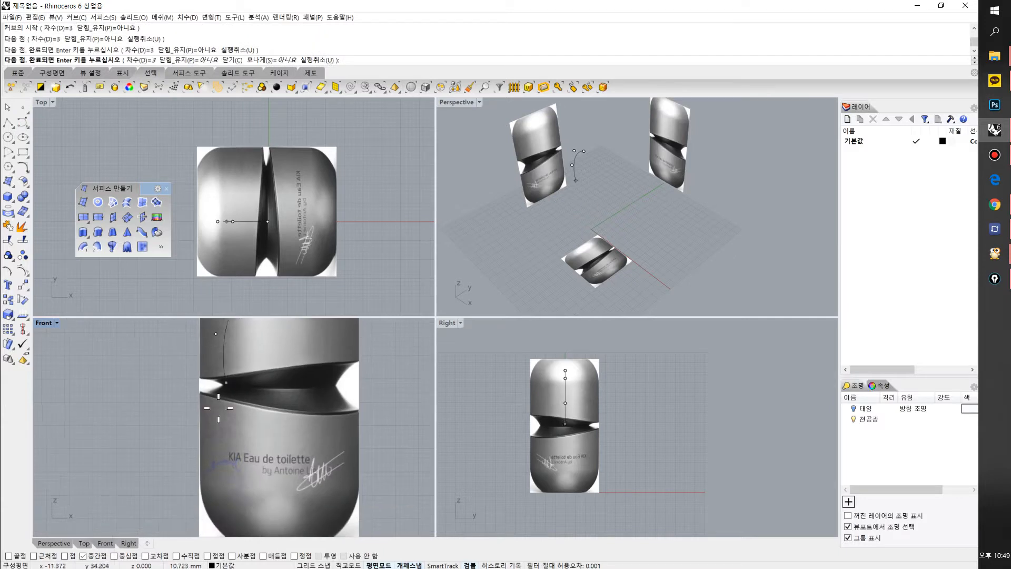
pyautogui.click(218, 408)
pyautogui.click(227, 476)
pyautogui.moveTo(239, 481); pyautogui.dragTo(250, 410, button='right')
pyautogui.click(250, 449)
pyautogui.rightClick(314, 438)
# Inspect the trial curve in the other viewports and cut it from the model
pyautogui.moveTo(312, 391); pyautogui.dragTo(303, 411, button='right')
pyautogui.click(563, 414)
pyautogui.moveTo(590, 174); pyautogui.dragTo(616, 173, button='right')
pyautogui.scroll(5, 296, 214)
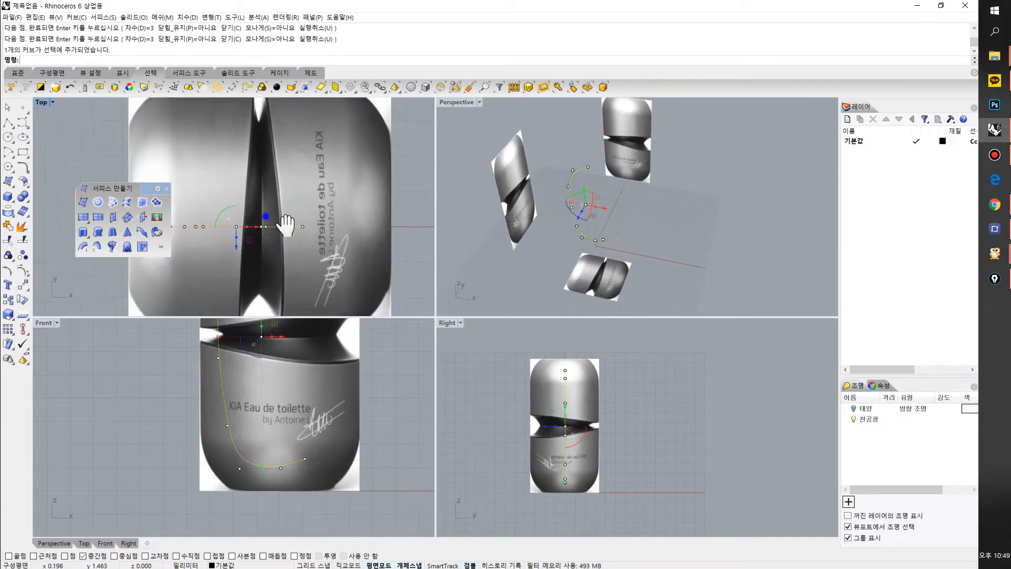
pyautogui.moveTo(232, 337); pyautogui.dragTo(216, 434, button='right')
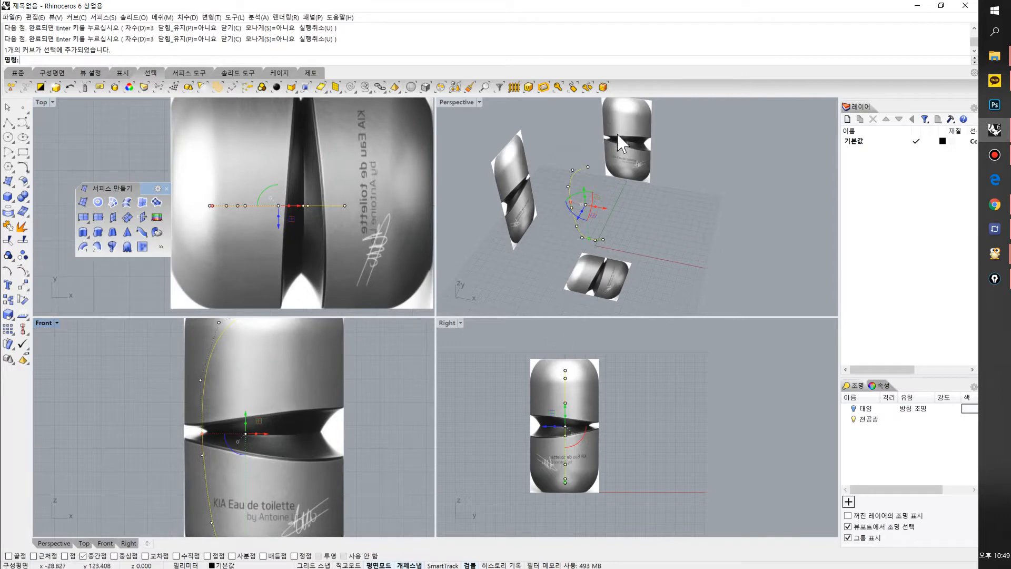
pyautogui.scroll(-5, 336, 339)
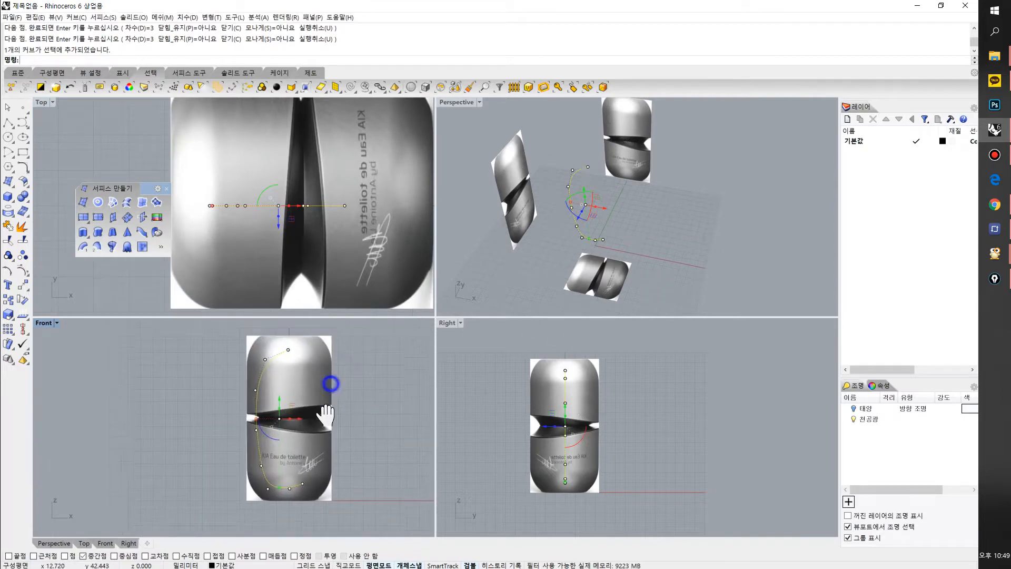
pyautogui.moveTo(331, 354); pyautogui.dragTo(242, 389)
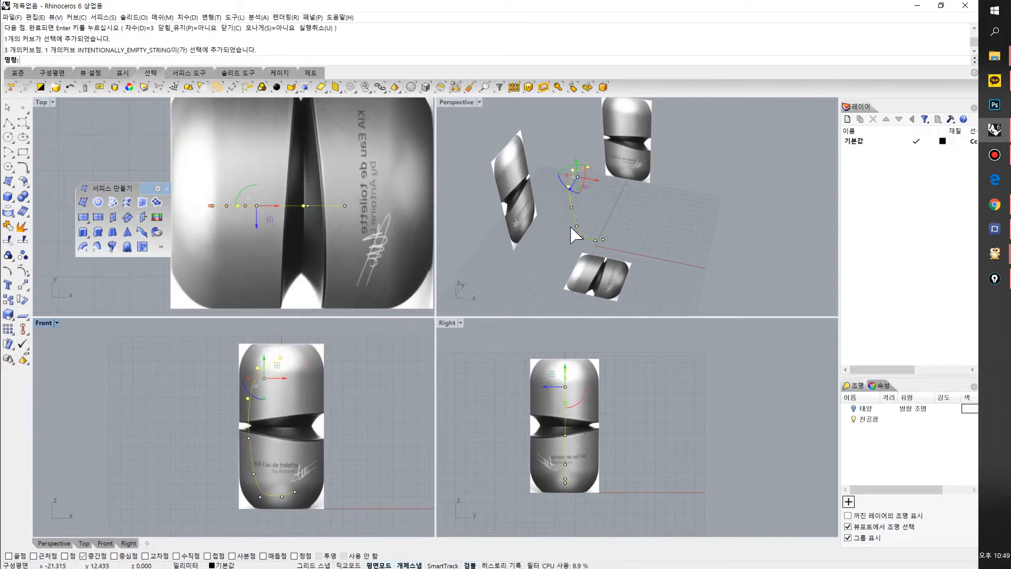
pyautogui.hotkey('ctrl', 'x')
pyautogui.moveTo(574, 234); pyautogui.dragTo(607, 219, button='right')
# Undo the earlier operations until only the front reference picture remains in the model
pyautogui.hotkey('ctrl', 'z')
pyautogui.hotkey('ctrl', 'z')
pyautogui.hotkey('ctrl', 'z')
pyautogui.hotkey('ctrl', 'z')
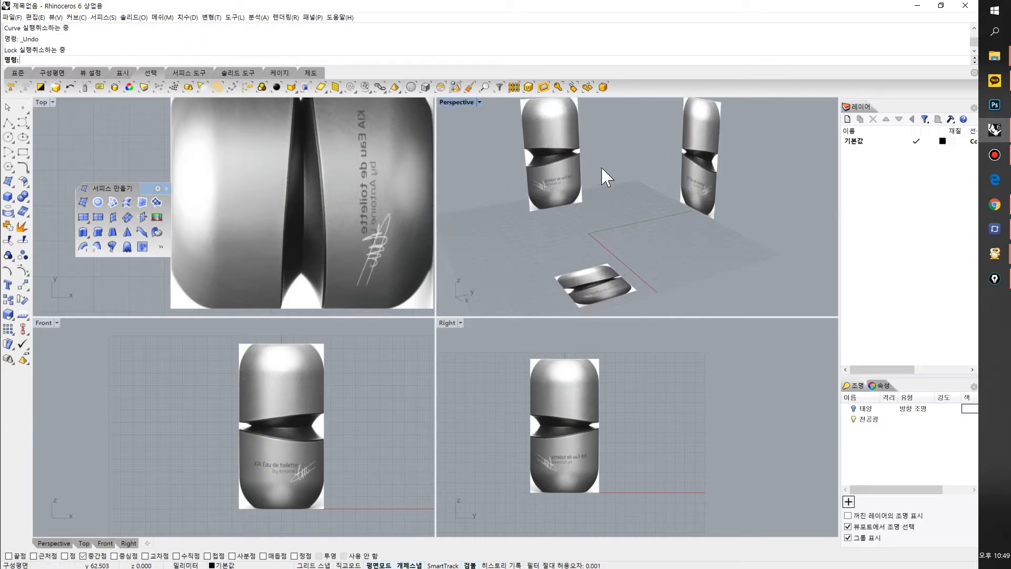
pyautogui.hotkey('ctrl', 'z')
pyautogui.hotkey('ctrl', 'z')
pyautogui.hotkey('ctrl', 'z')
pyautogui.hotkey('ctrl', 'z')
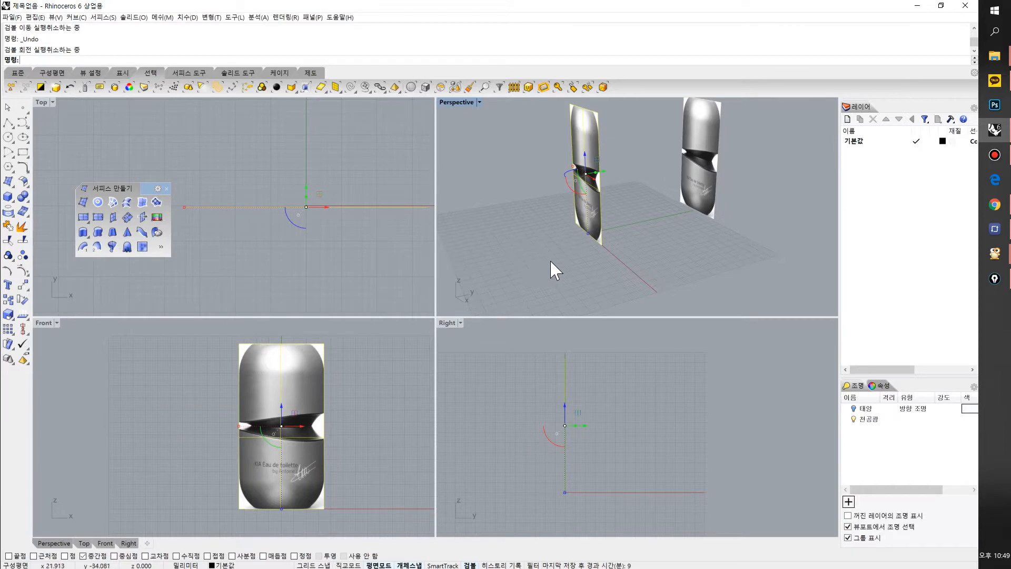
pyautogui.hotkey('ctrl', 'z')
# Lock the front reference picture and maximize the Front viewport
pyautogui.click(240, 422)
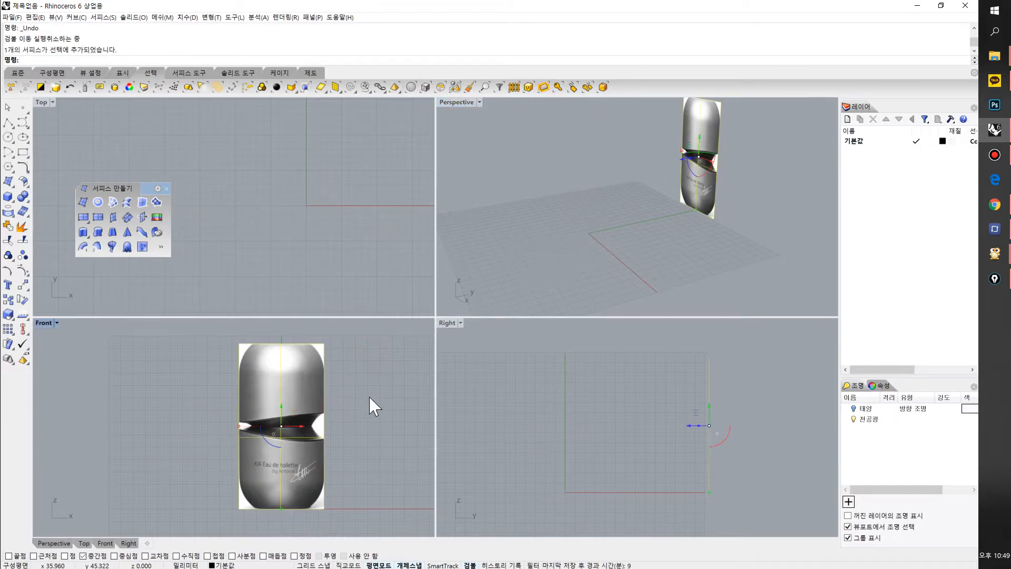
pyautogui.scroll(2, 295, 405)
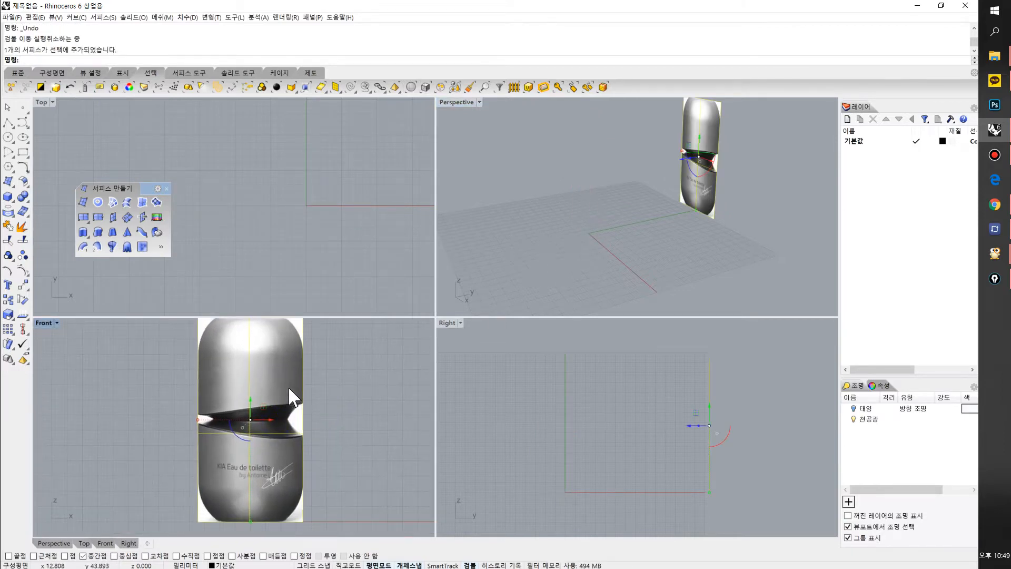
pyautogui.hotkey('ctrl', 'l')
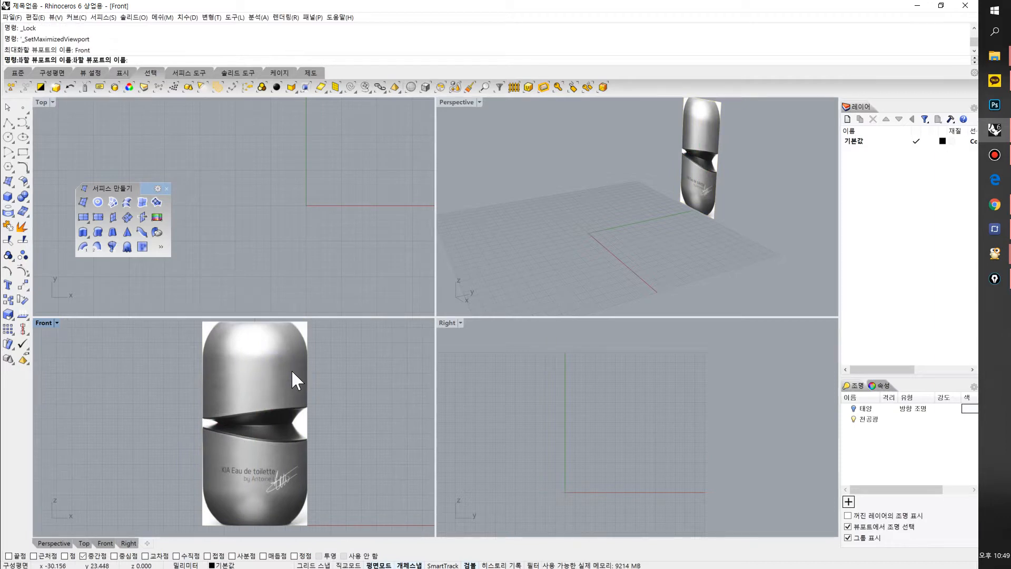
pyautogui.scroll(4, 409, 274)
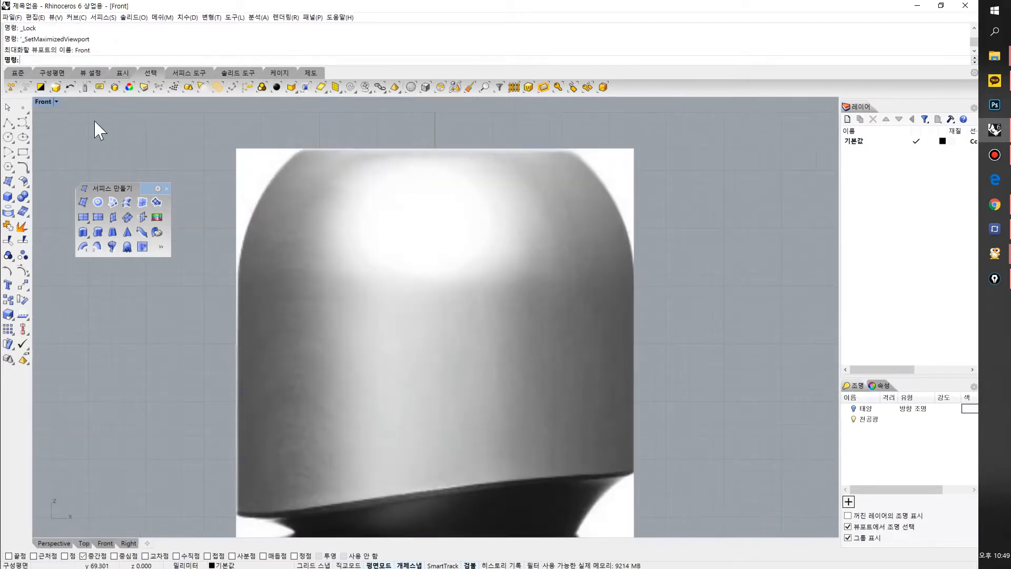
# Start a degree 3 control-point curve at the middle of the bottle's top edge and trace it around the upper left shoulder
pyautogui.click(22, 122)
pyautogui.scroll(-5, 451, 226)
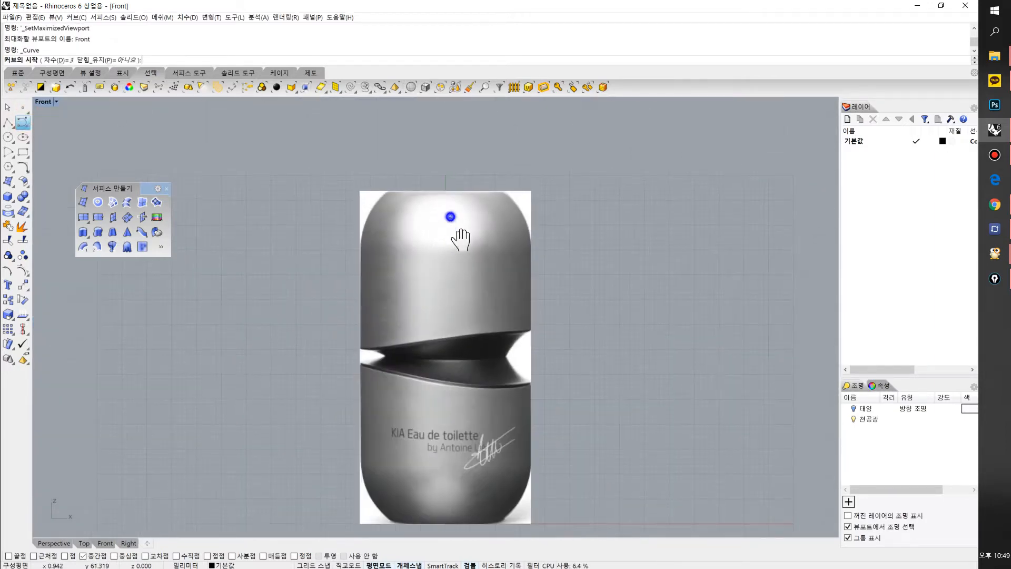
pyautogui.moveTo(450, 217); pyautogui.dragTo(451, 242, button='right')
pyautogui.scroll(2, 448, 259)
pyautogui.moveTo(444, 286); pyautogui.dragTo(456, 289, button='right')
pyautogui.scroll(8, 446, 214)
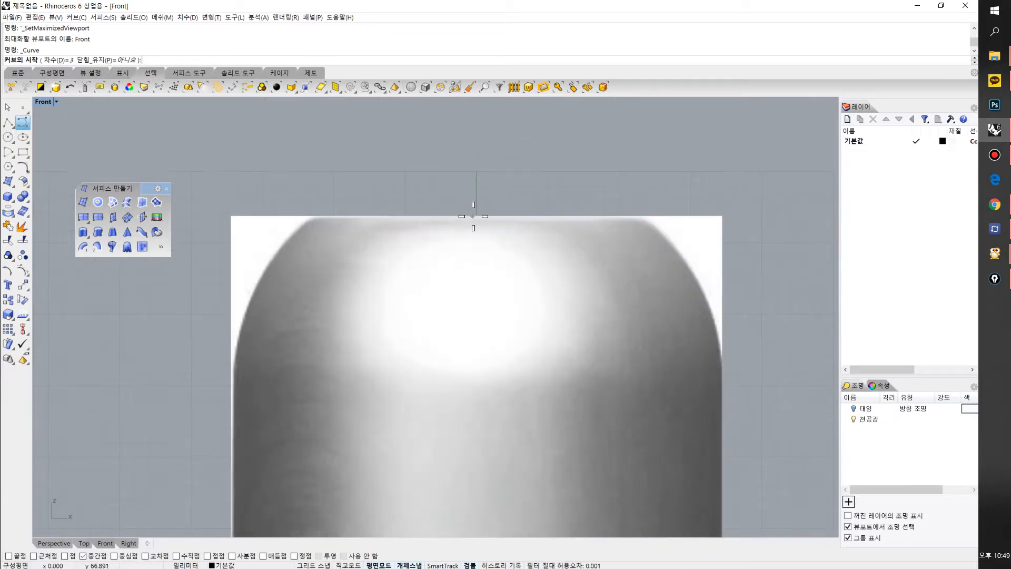
pyautogui.click(464, 215)
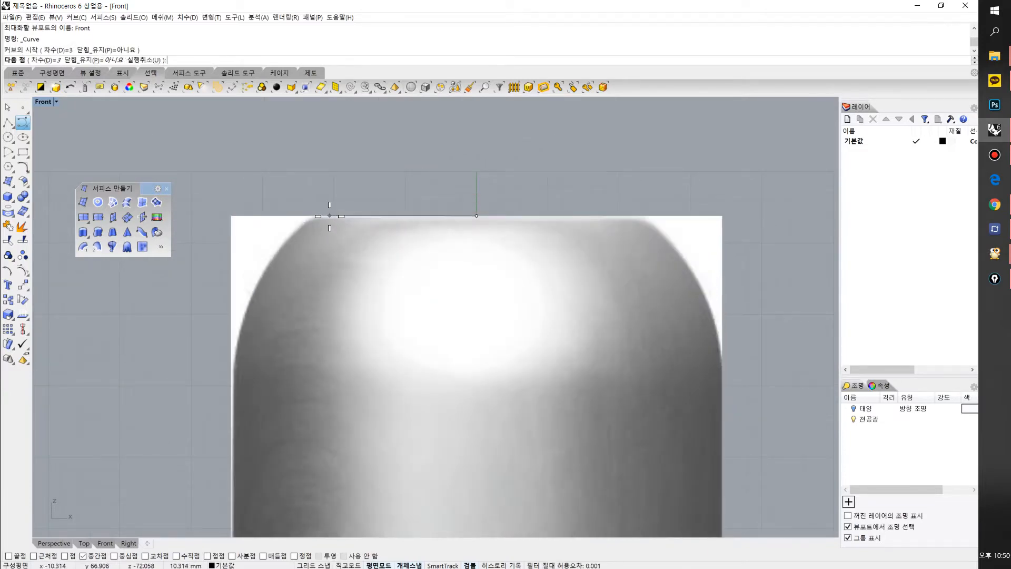
pyautogui.scroll(2, 318, 217)
pyautogui.click(369, 215)
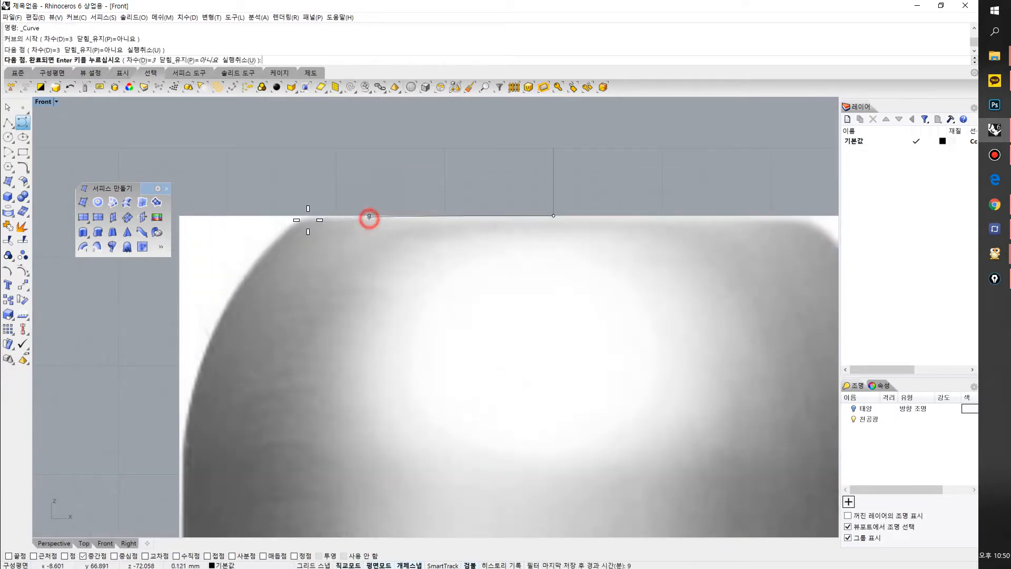
pyautogui.click(325, 214)
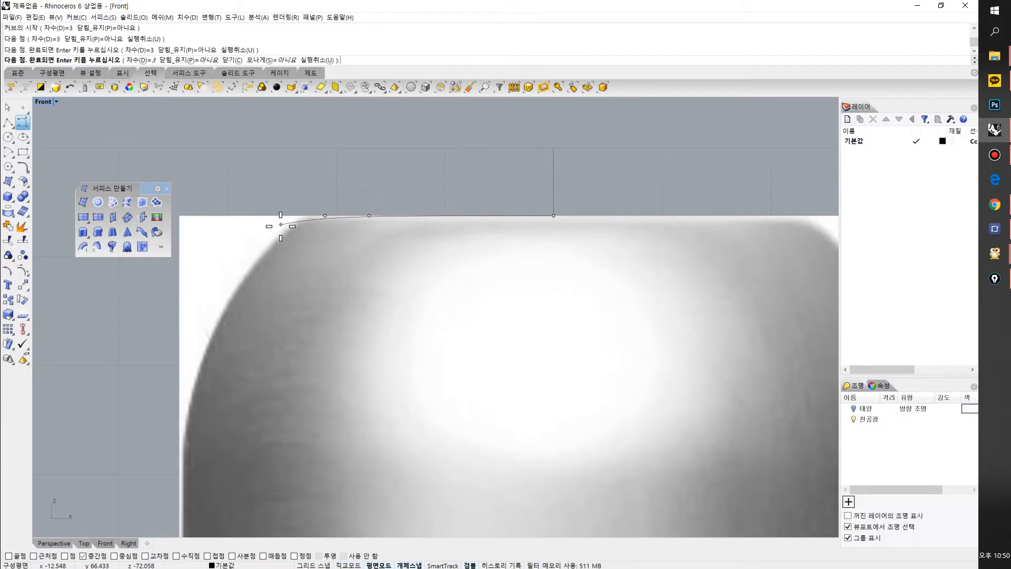
pyautogui.click(279, 228)
pyautogui.click(220, 307)
pyautogui.click(195, 370)
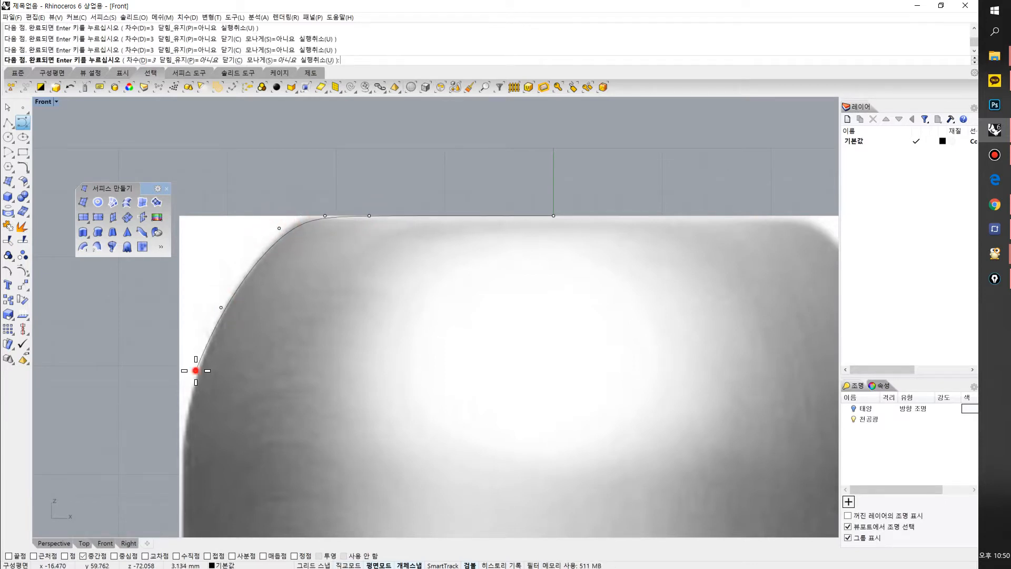
# Continue the curve down the bottle's straight left side and around the lower left corner to the base
pyautogui.scroll(-8, 183, 488)
pyautogui.moveTo(184, 491); pyautogui.dragTo(213, 280, button='right')
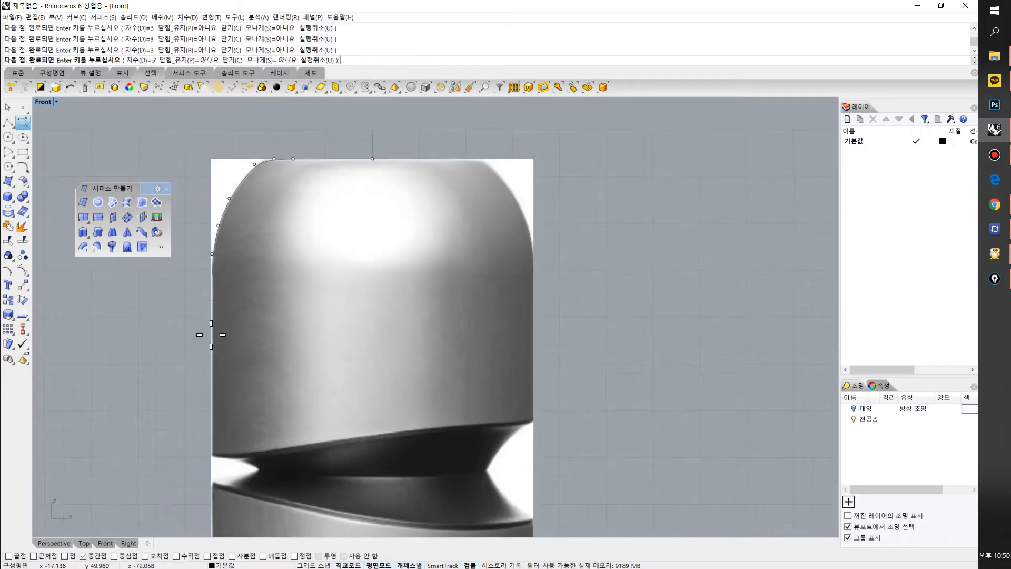
pyautogui.moveTo(206, 420); pyautogui.dragTo(256, 213, button='right')
pyautogui.moveTo(258, 404); pyautogui.dragTo(288, 270, button='right')
pyautogui.scroll(4, 283, 351)
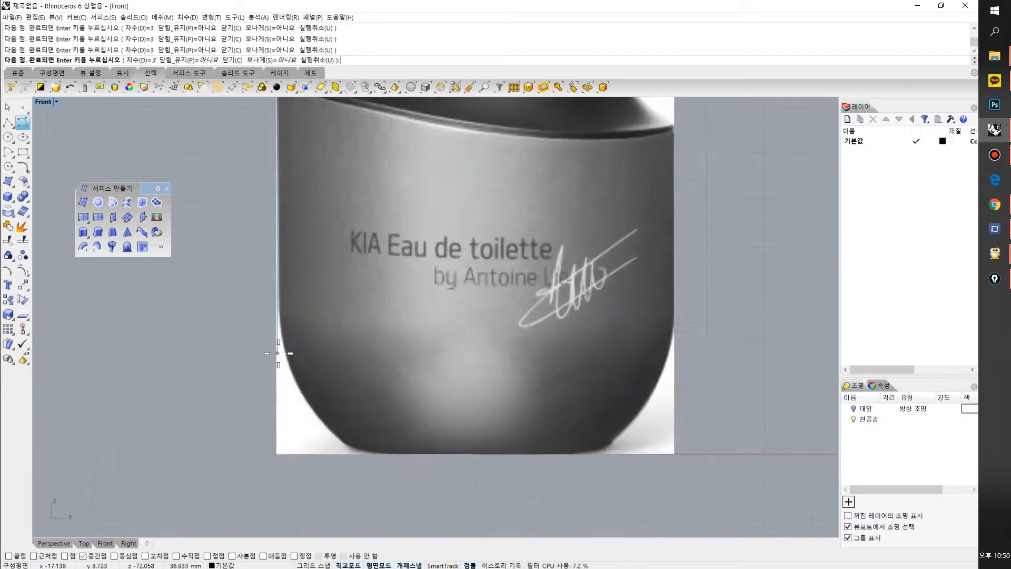
pyautogui.click(277, 264)
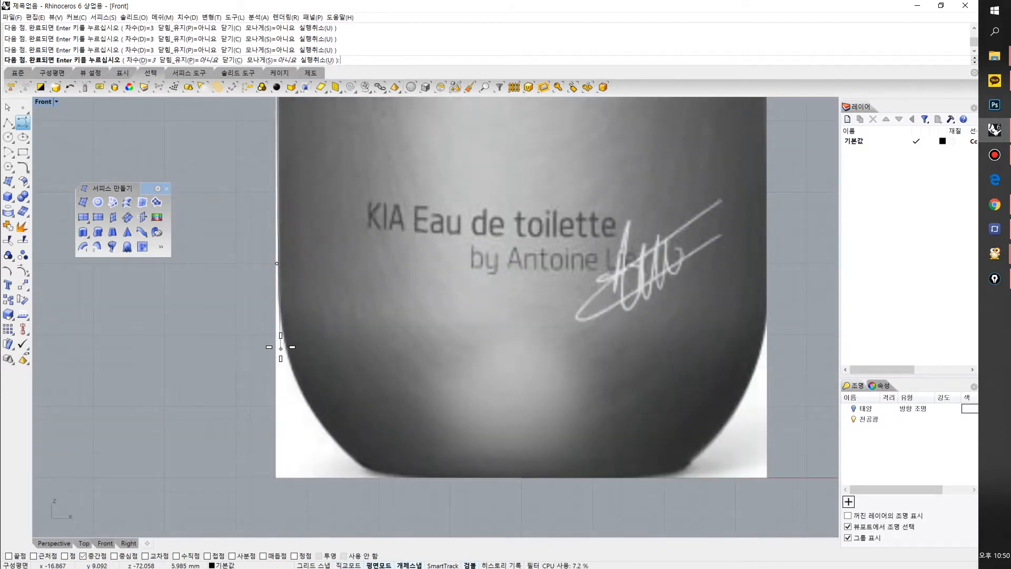
pyautogui.click(313, 428)
pyautogui.scroll(4, 353, 458)
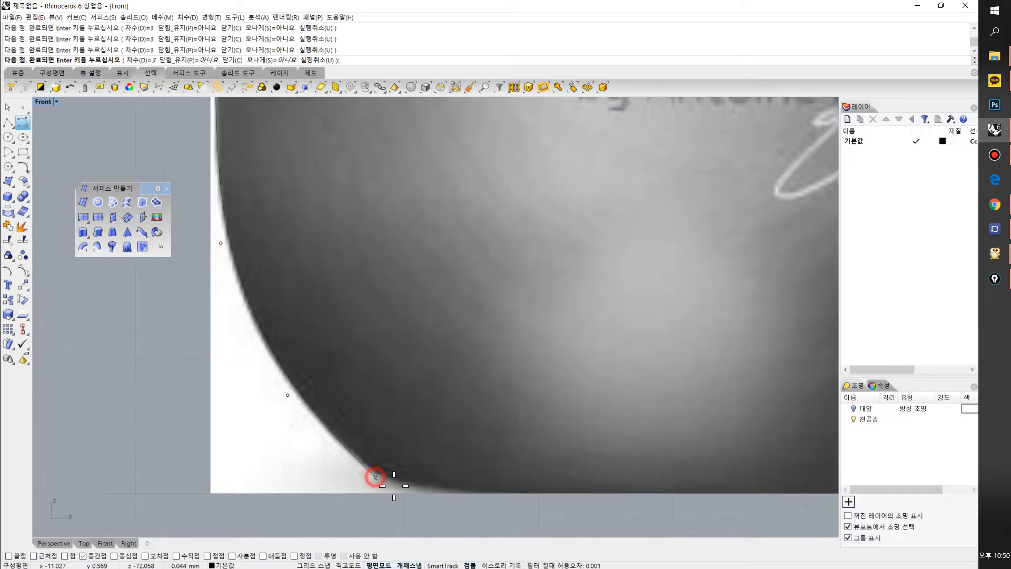
pyautogui.scroll(-2, 463, 489)
pyautogui.click(457, 493)
# Extend the curve along the base, replace its last point with one on the bottle's centre line, and finish the curve
pyautogui.keyDown('shift'); pyautogui.moveTo(494, 497); pyautogui.dragTo(369, 476, button='right'); pyautogui.keyUp('shift')
pyautogui.keyDown('shift'); pyautogui.click(516, 473); pyautogui.keyUp('shift')
pyautogui.keyDown('shift'); pyautogui.moveTo(516, 475); pyautogui.dragTo(451, 427, button='right'); pyautogui.keyUp('shift')
pyautogui.scroll(-3, 452, 426)
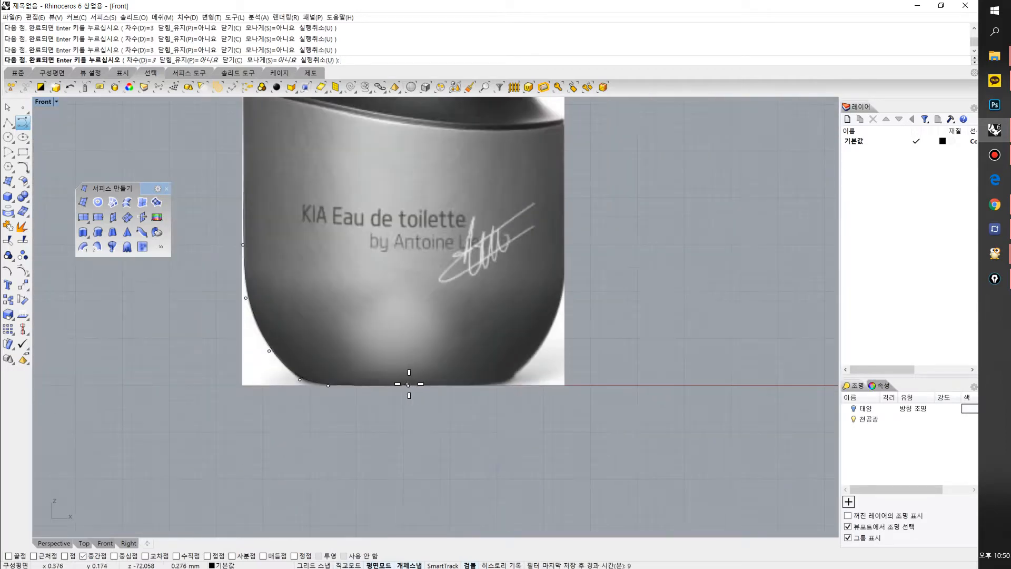
pyautogui.scroll(3, 420, 383)
pyautogui.hotkey('ctrl', 'z')
pyautogui.scroll(-2, 374, 379)
pyautogui.scroll(4, 406, 384)
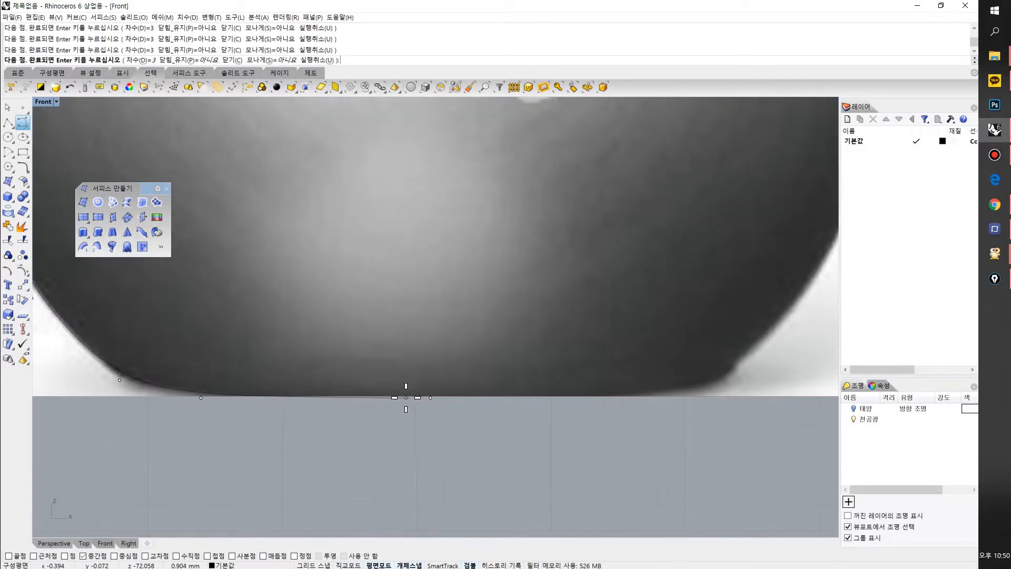
pyautogui.click(415, 396)
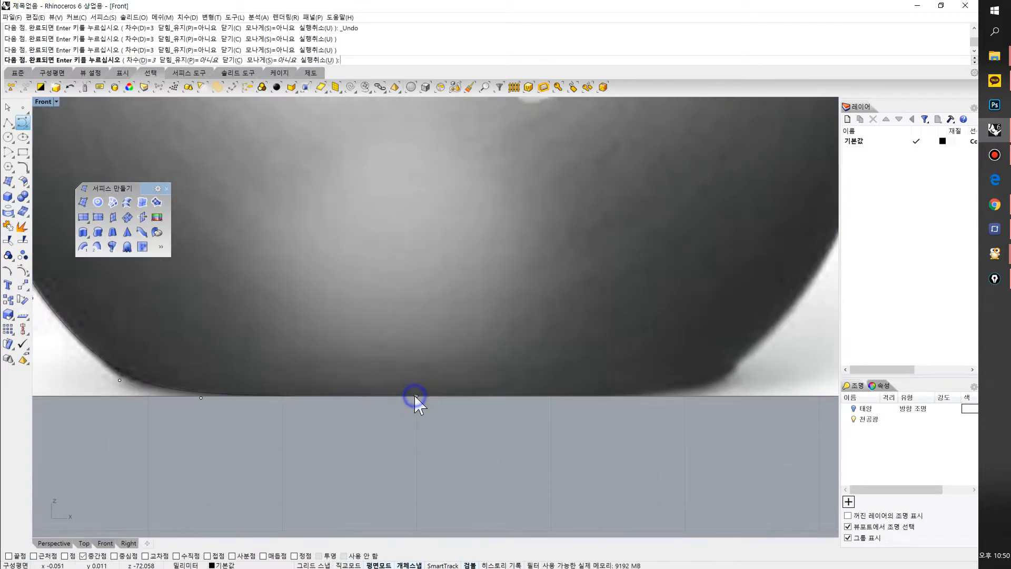
pyautogui.scroll(-5, 415, 393)
pyautogui.rightClick(394, 406)
# Turn on the curve's control points and align the two lowest ones along the base with Set Points
pyautogui.scroll(3, 380, 433)
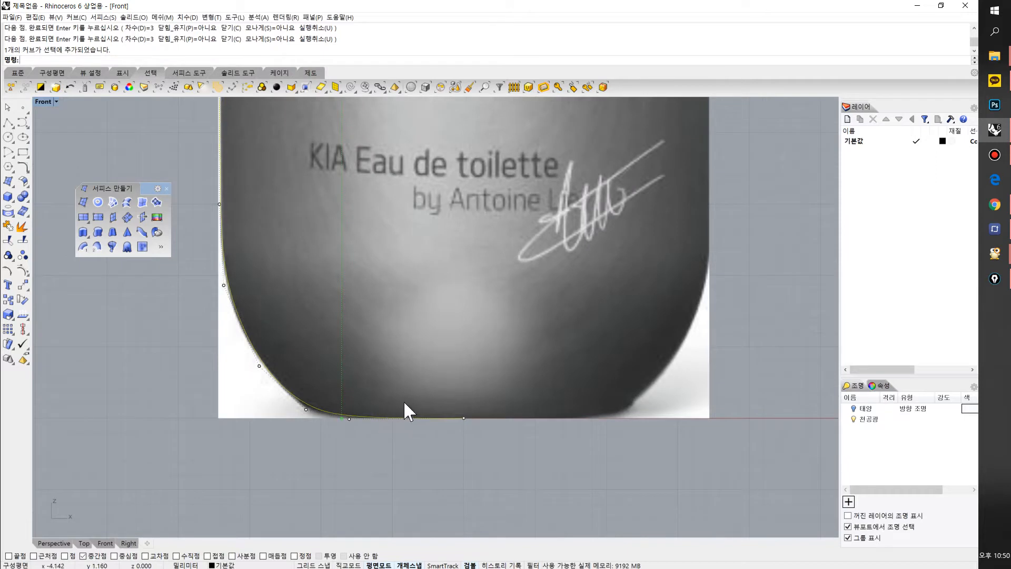
pyautogui.press('F10')
pyautogui.scroll(3, 424, 408)
pyautogui.click(484, 426)
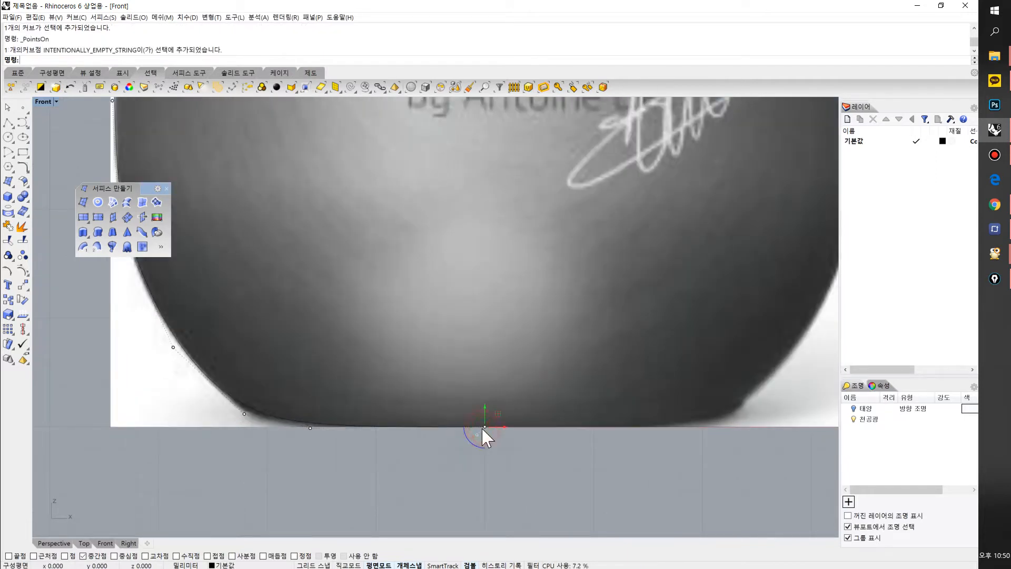
pyautogui.keyDown('shift'); pyautogui.click(310, 428); pyautogui.keyUp('shift')
pyautogui.scroll(2, 352, 434)
pyautogui.press('F4')
pyautogui.click(550, 356)
pyautogui.click(516, 425)
pyautogui.scroll(-3, 455, 390)
pyautogui.scroll(-6, 457, 358)
pyautogui.moveTo(465, 329); pyautogui.dragTo(450, 458, button='right')
# Maximize the Perspective viewport and pull the profile curve forward, away from the reference picture
pyautogui.press('Escape')
pyautogui.press('Escape')
pyautogui.hotkey('ctrl', 'F4')
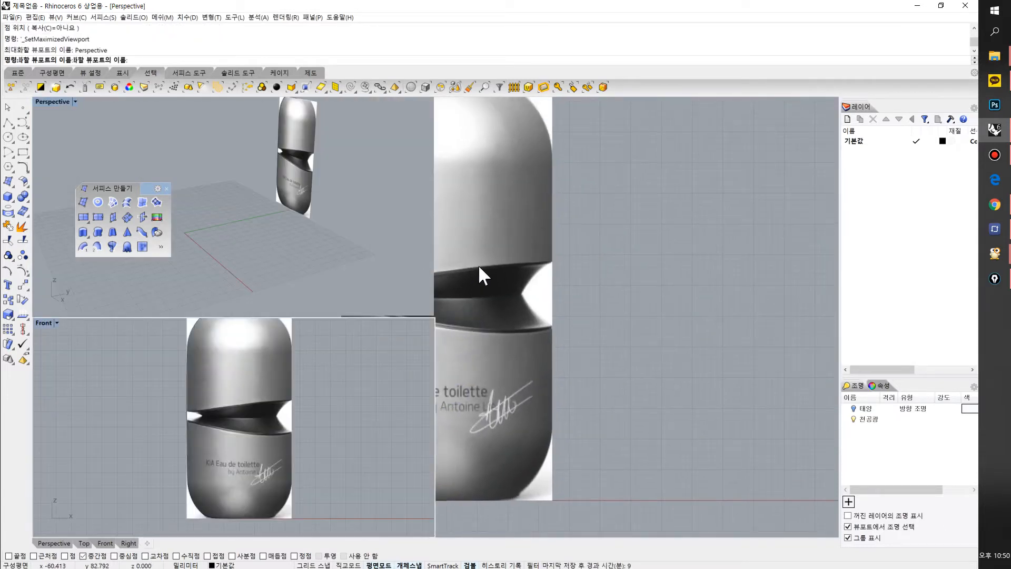
pyautogui.moveTo(564, 204); pyautogui.dragTo(491, 255)
pyautogui.moveTo(489, 255); pyautogui.dragTo(498, 269, button='right')
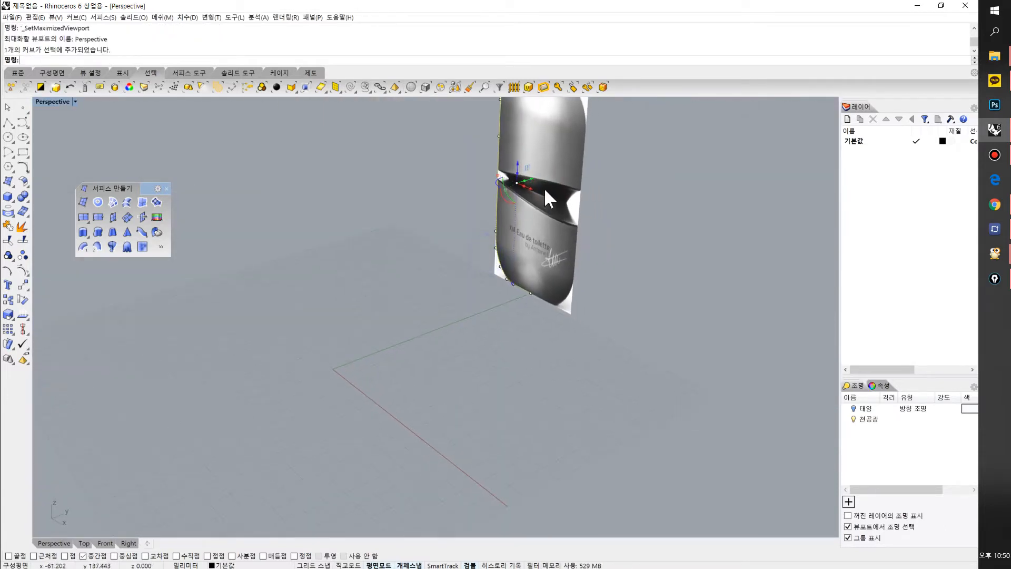
pyautogui.moveTo(532, 176); pyautogui.dragTo(315, 279)
pyautogui.moveTo(316, 280); pyautogui.dragTo(309, 405, button='right')
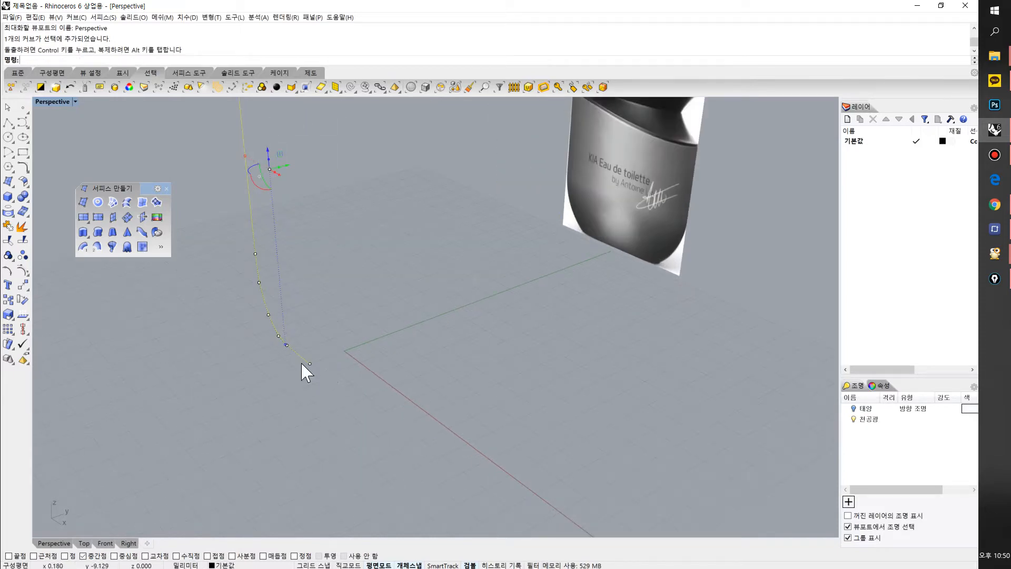
# Turn on the End snap and move the profile curve from its lower endpoint to the origin (0)
pyautogui.click(23, 286)
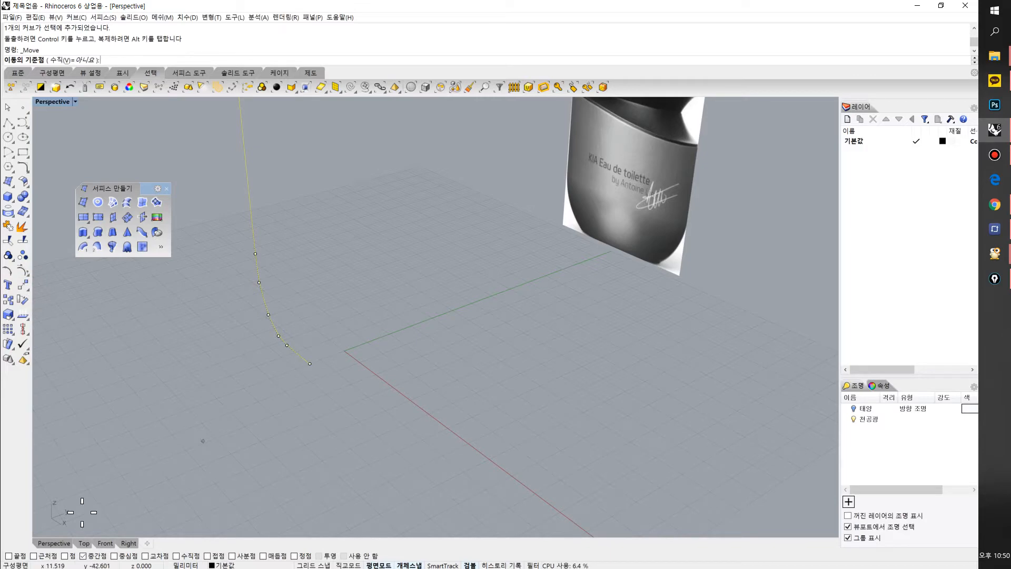
pyautogui.click(16, 556)
pyautogui.click(310, 363)
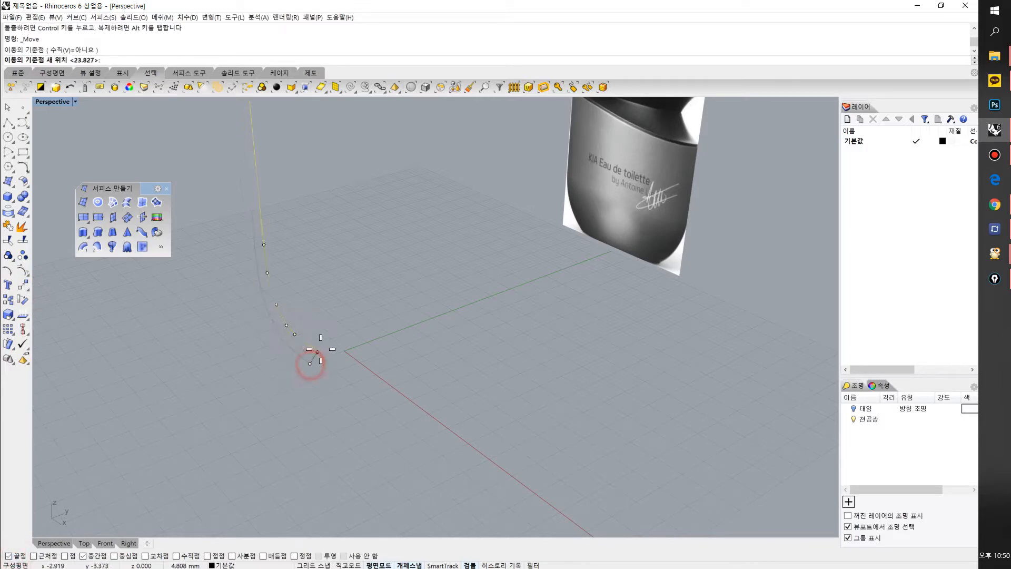
pyautogui.write('0')
pyautogui.press('Return')
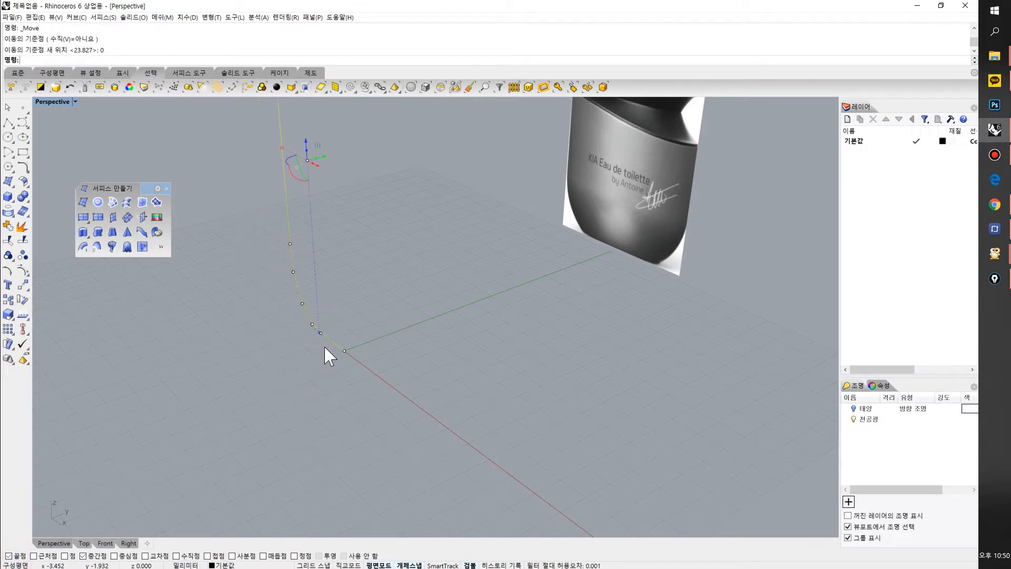
# Select the repositioned profile curve and restore the four-viewport layout
pyautogui.moveTo(324, 348); pyautogui.dragTo(343, 297, button='right')
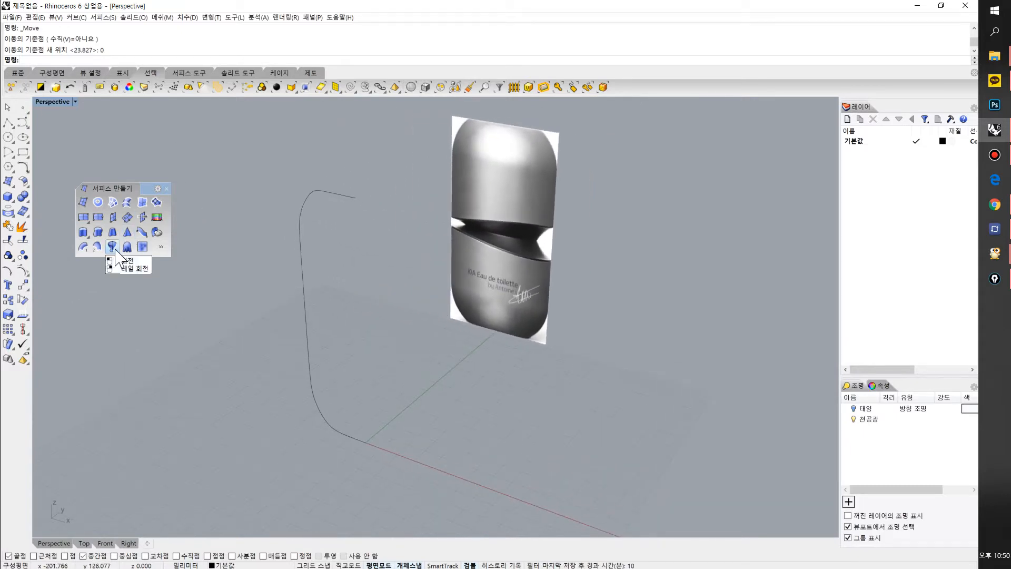
pyautogui.moveTo(389, 230); pyautogui.dragTo(369, 247, button='right')
pyautogui.moveTo(377, 212); pyautogui.dragTo(355, 239)
pyautogui.moveTo(363, 238); pyautogui.dragTo(358, 252, button='right')
pyautogui.moveTo(380, 285); pyautogui.dragTo(387, 288, button='right')
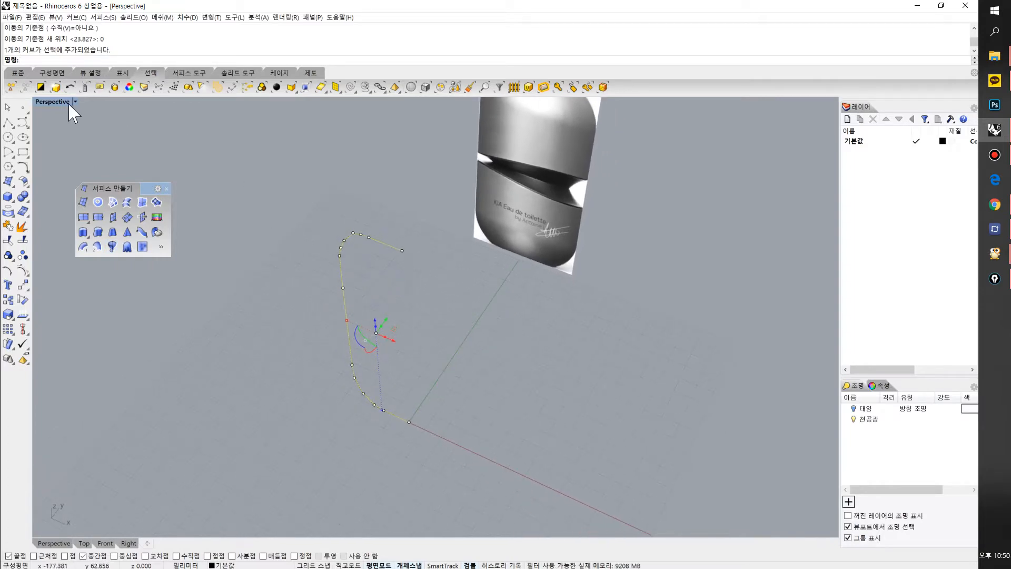
pyautogui.doubleClick(52, 102)
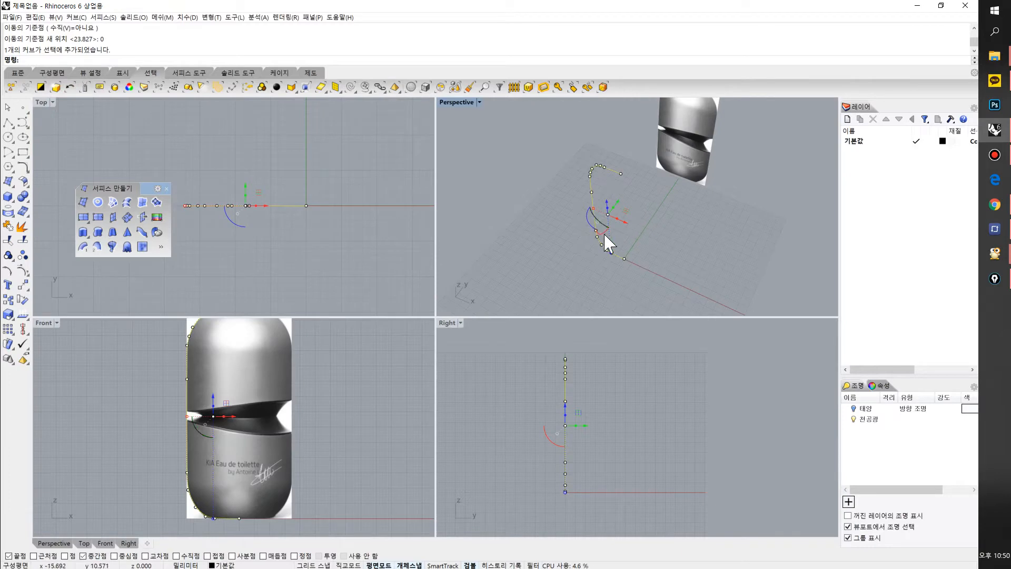
pyautogui.moveTo(567, 226); pyautogui.dragTo(554, 227, button='right')
pyautogui.write('ro')
pyautogui.press('Return')
pyautogui.click(306, 205)
pyautogui.click(216, 205)
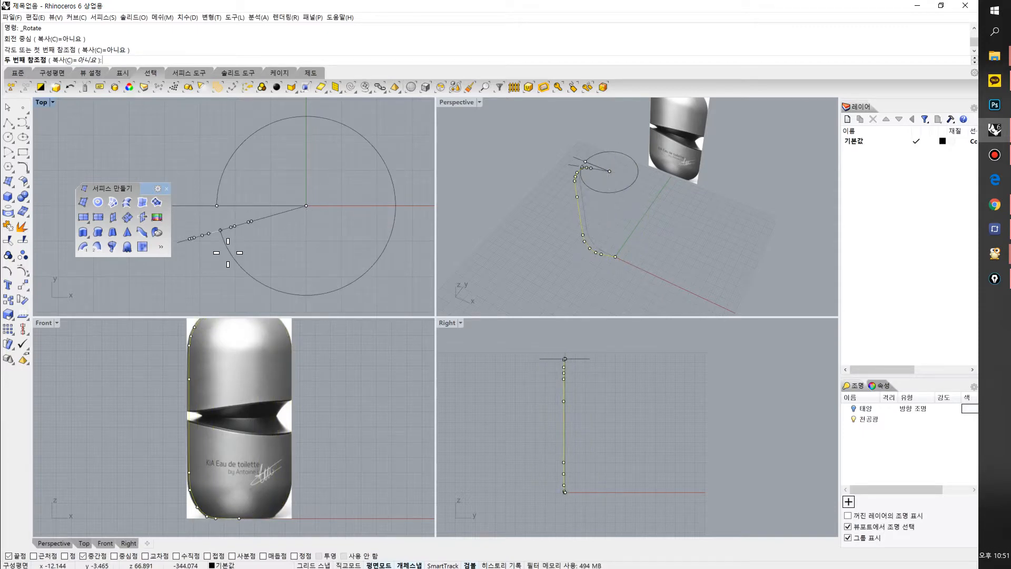
pyautogui.press('Escape')
pyautogui.moveTo(288, 185); pyautogui.dragTo(306, 179, button='right')
pyautogui.click(308, 173)
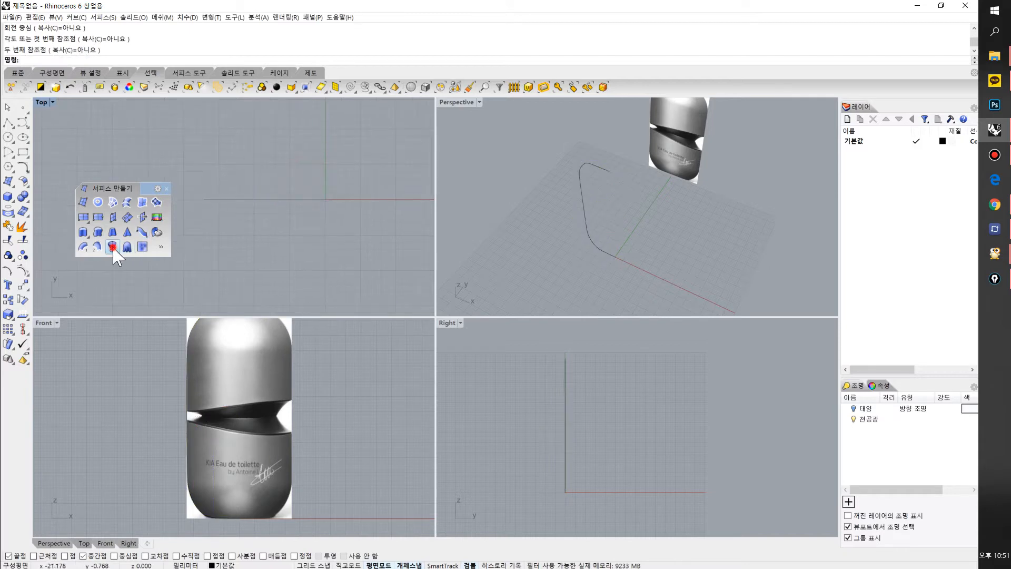
# Start Revolve on the profile curve and set the vertical axis from the curve's upper endpoint to its lower endpoint at the origin
pyautogui.click(112, 246)
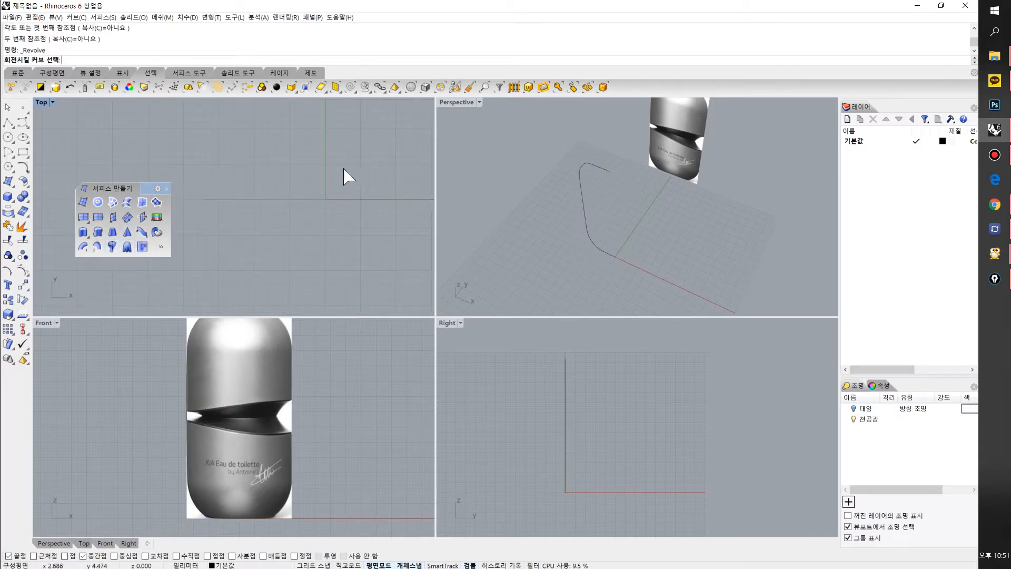
pyautogui.moveTo(300, 151); pyautogui.dragTo(225, 225)
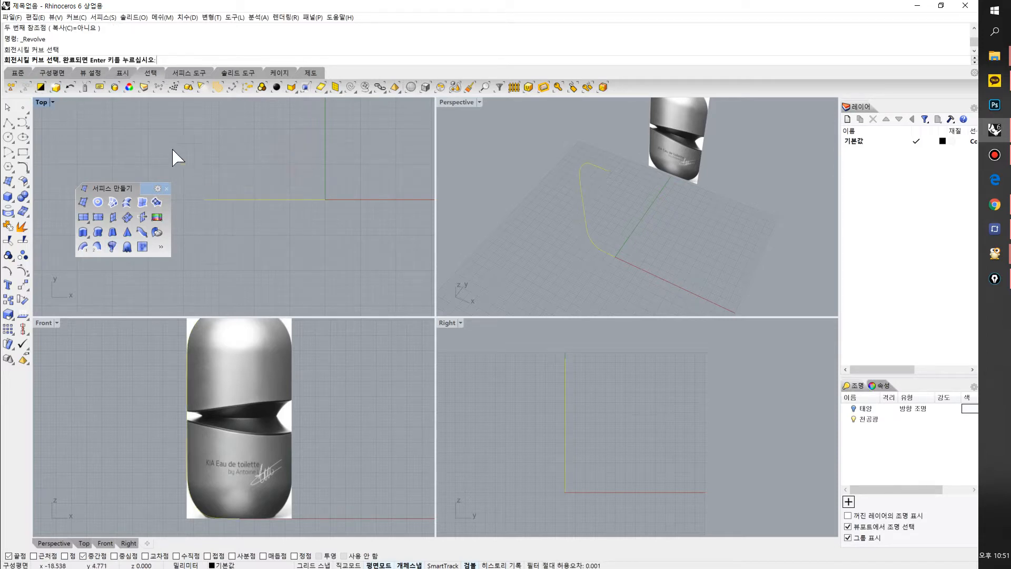
pyautogui.press('Return')
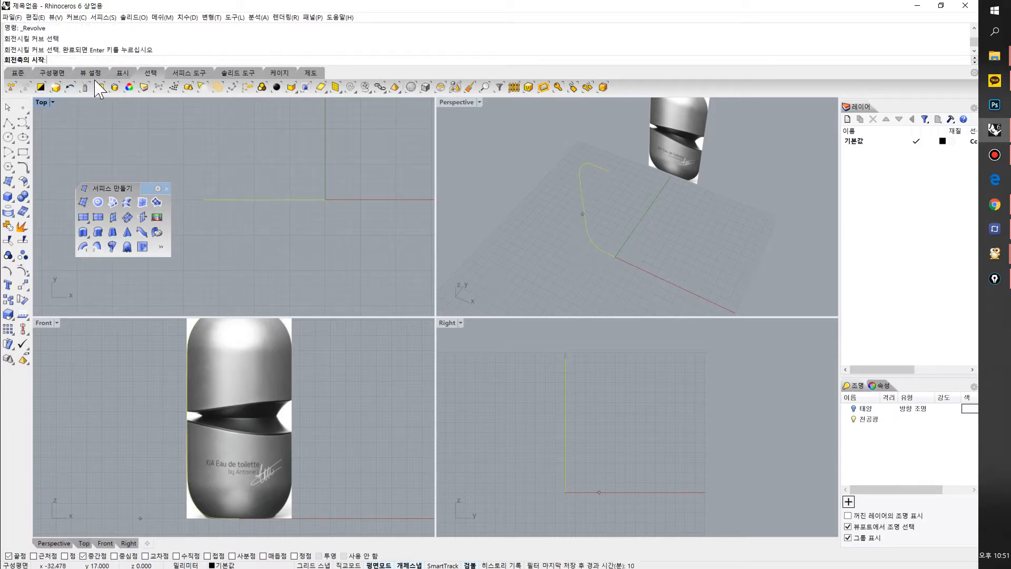
pyautogui.moveTo(564, 226); pyautogui.dragTo(559, 227, button='right')
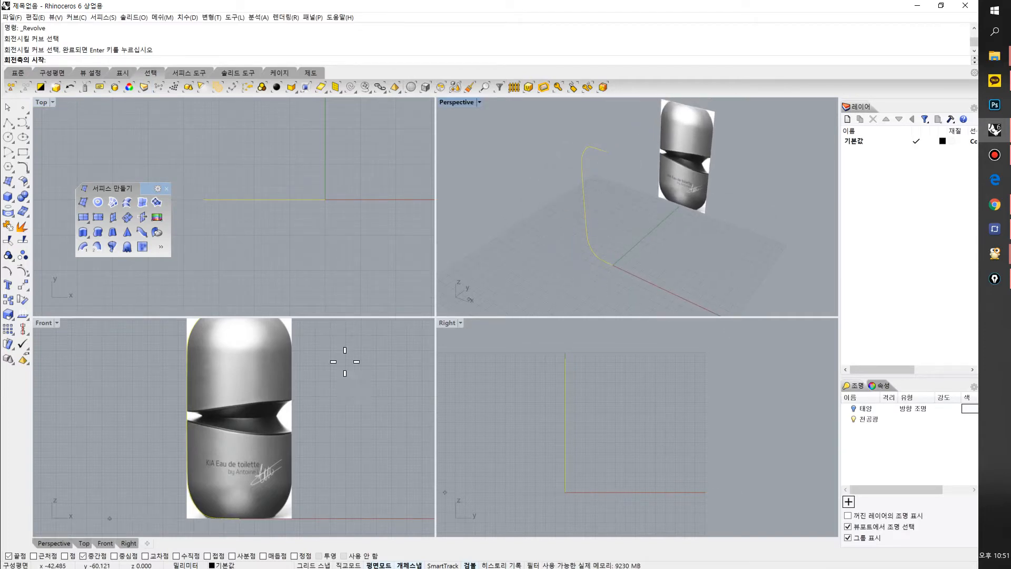
pyautogui.scroll(-2, 274, 421)
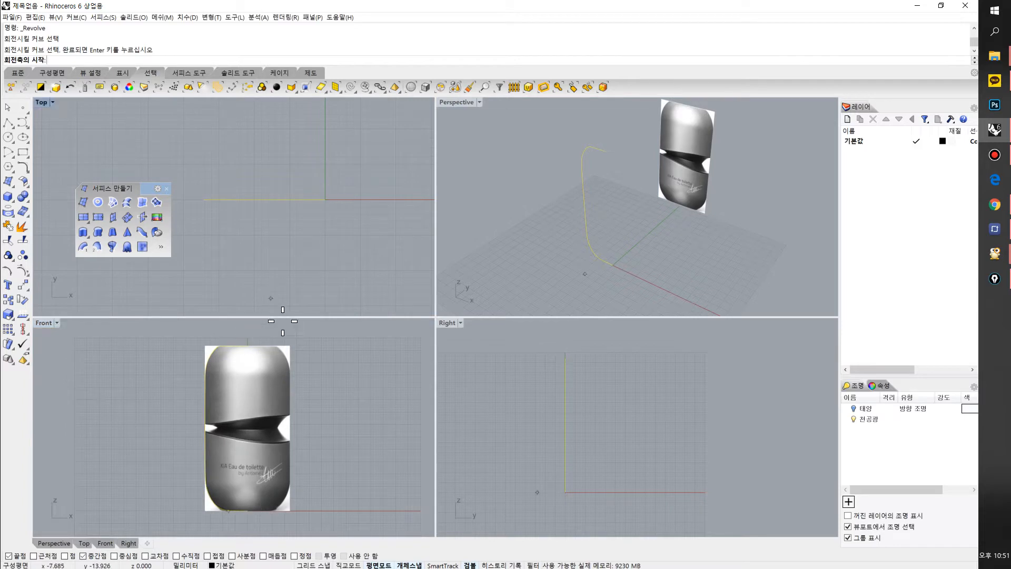
pyautogui.click(248, 348)
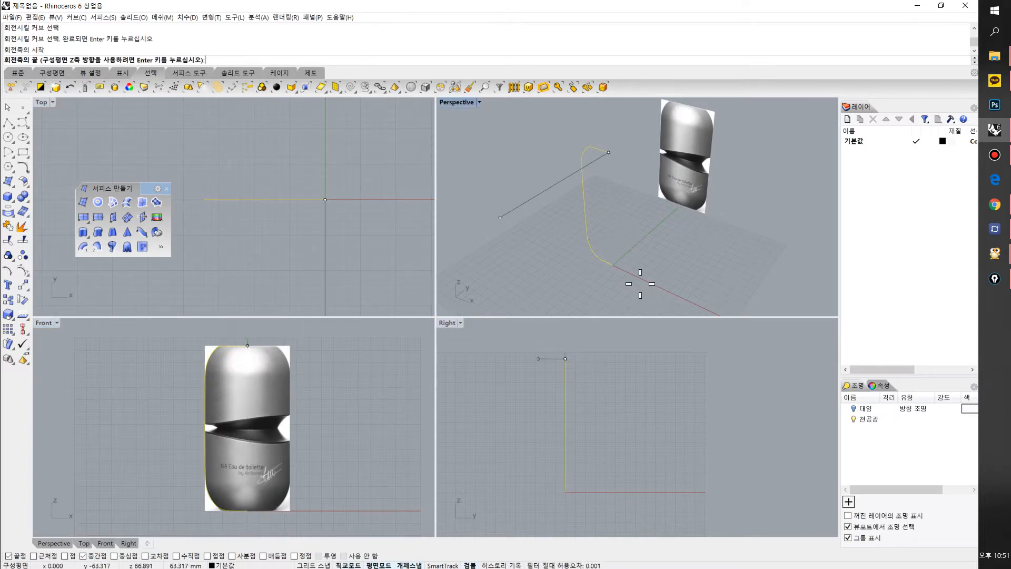
pyautogui.scroll(2, 611, 265)
pyautogui.click(612, 266)
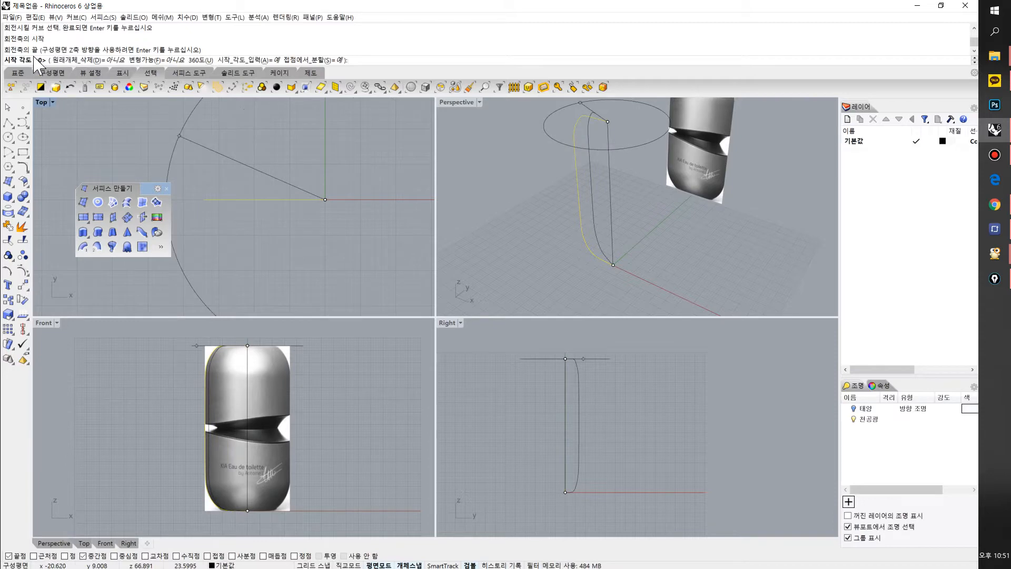
# Revolve the profile with a start angle of 0 and a revolution angle of 360 to create the bottle body
pyautogui.write('0')
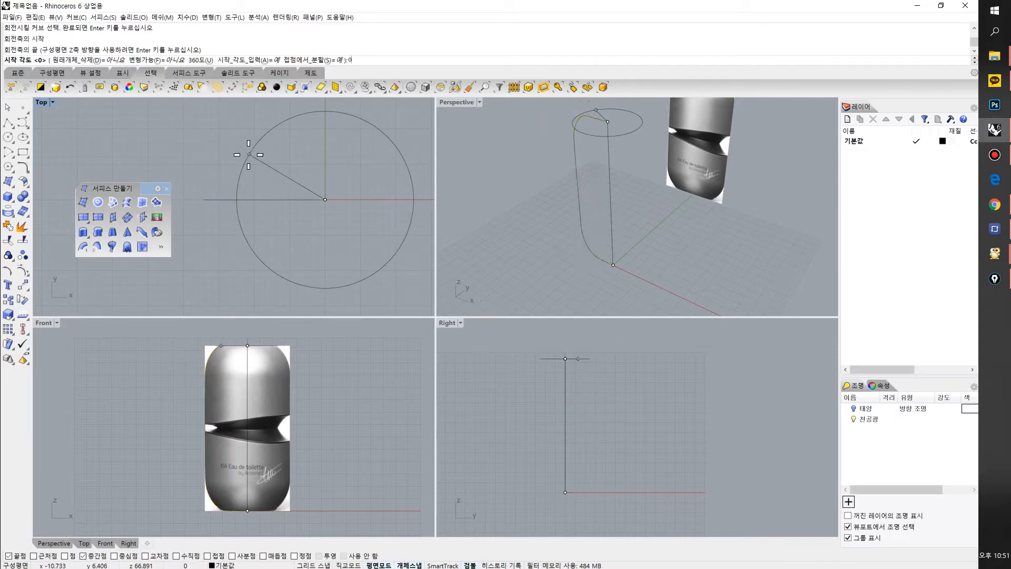
pyautogui.press('Return')
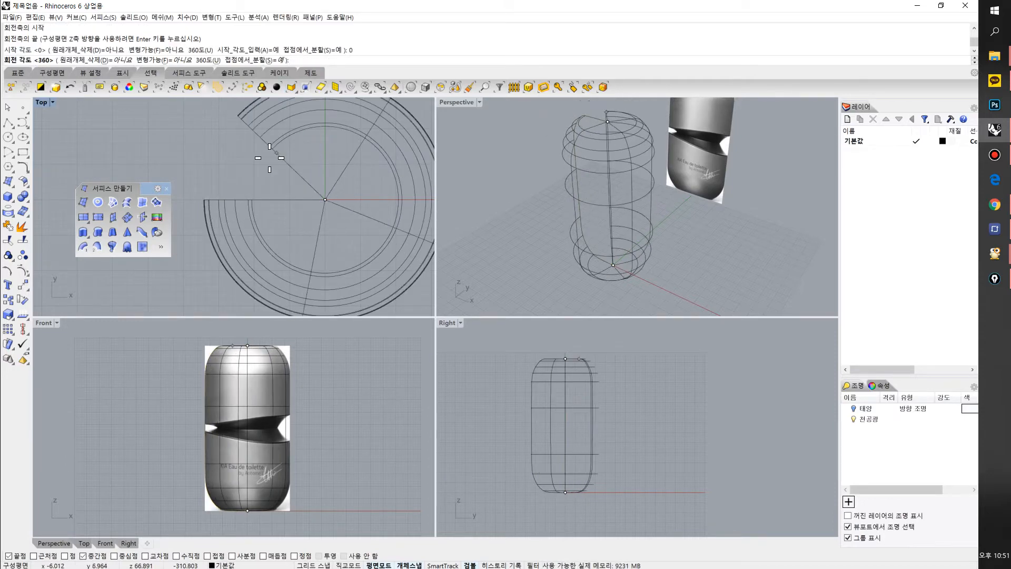
pyautogui.write('360')
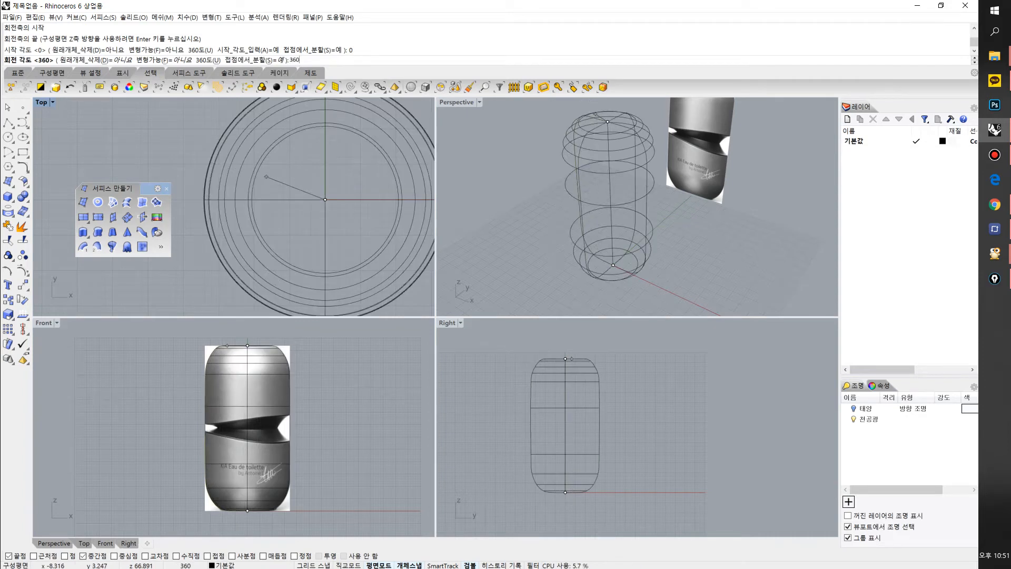
pyautogui.press('BackSpace')
pyautogui.press('BackSpace')
pyautogui.press('BackSpace')
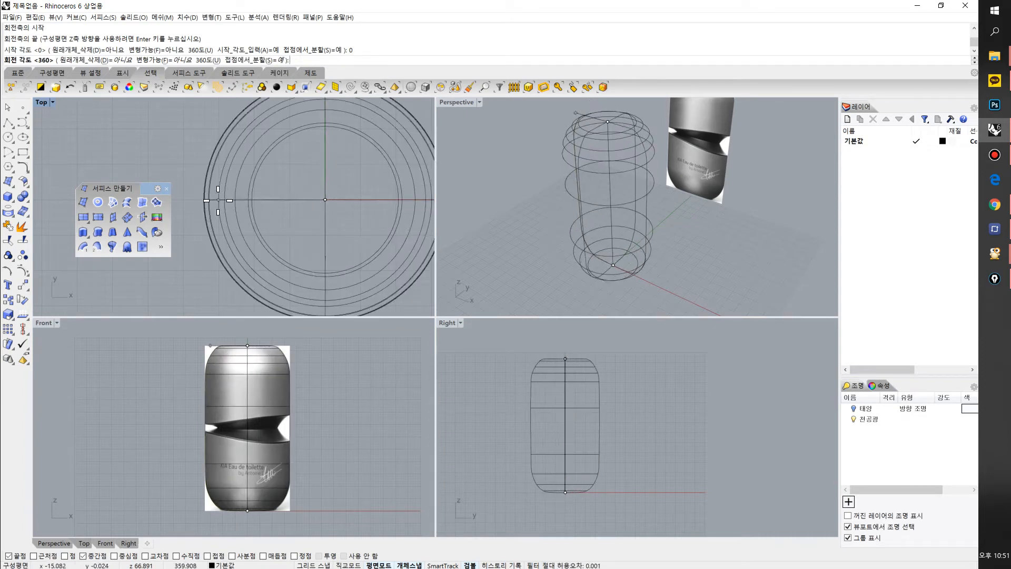
pyautogui.click(34, 555)
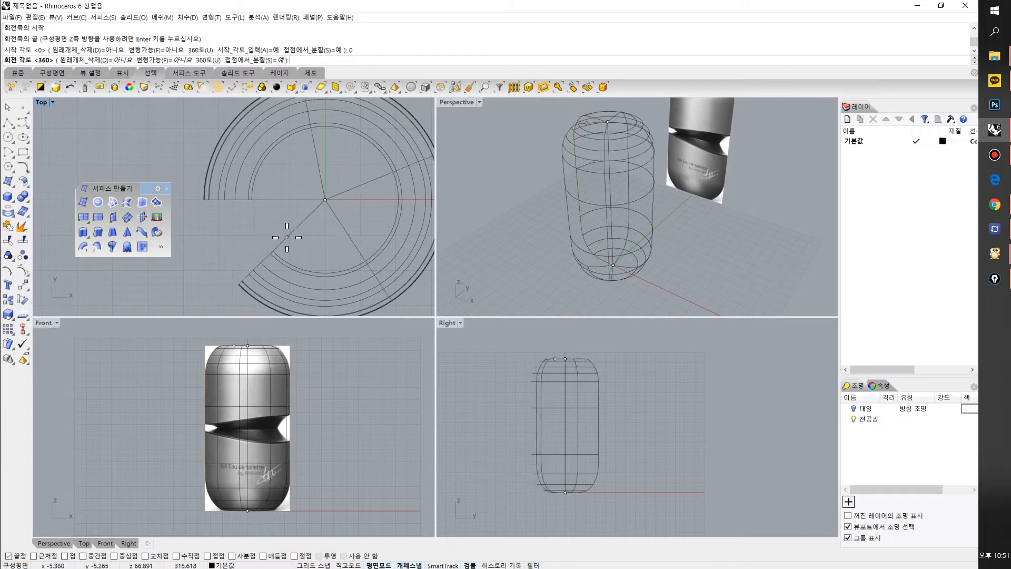
pyautogui.write('360')
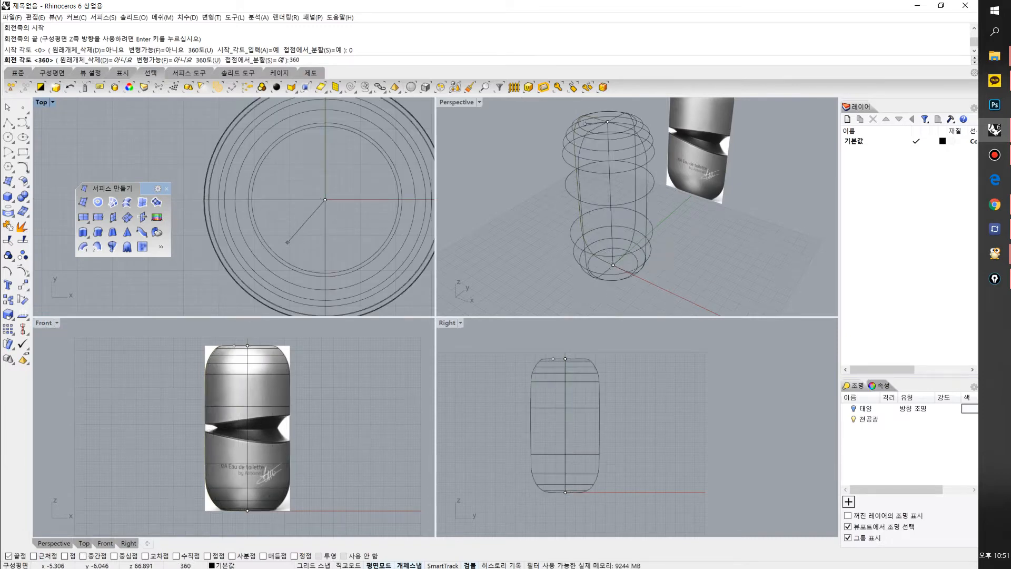
pyautogui.press('Return')
# Set the Perspective, Top, Front and Right viewports to Shaded display
pyautogui.click(463, 103)
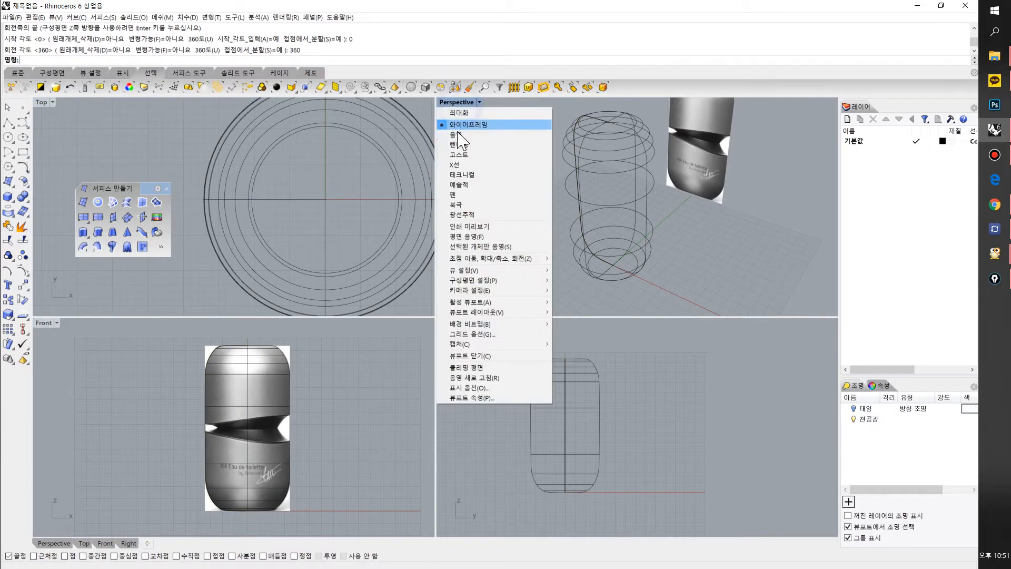
pyautogui.click(468, 124)
pyautogui.press('Return')
pyautogui.rightClick(528, 378)
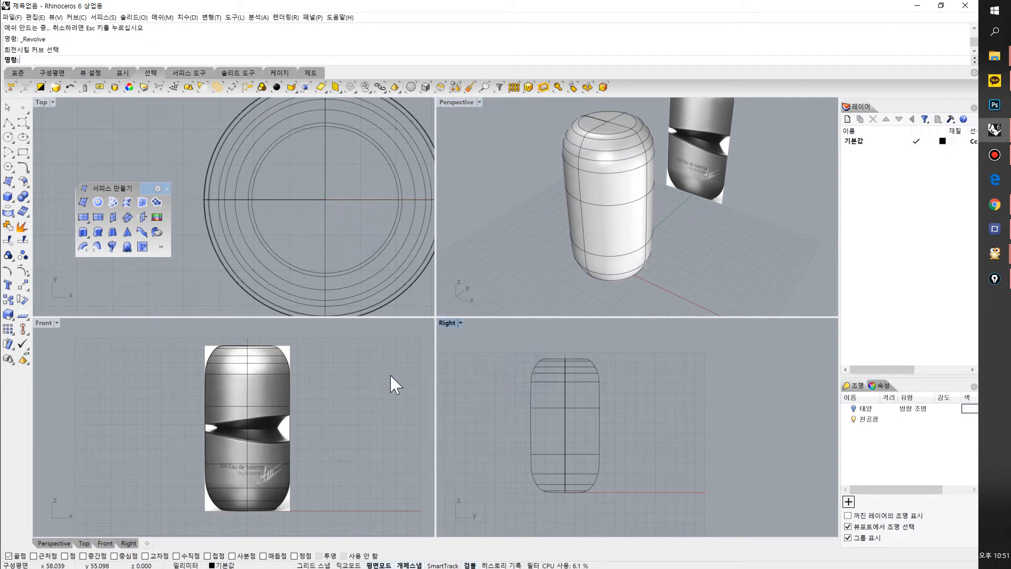
pyautogui.rightClick(314, 202)
pyautogui.rightClick(332, 414)
pyautogui.rightClick(546, 419)
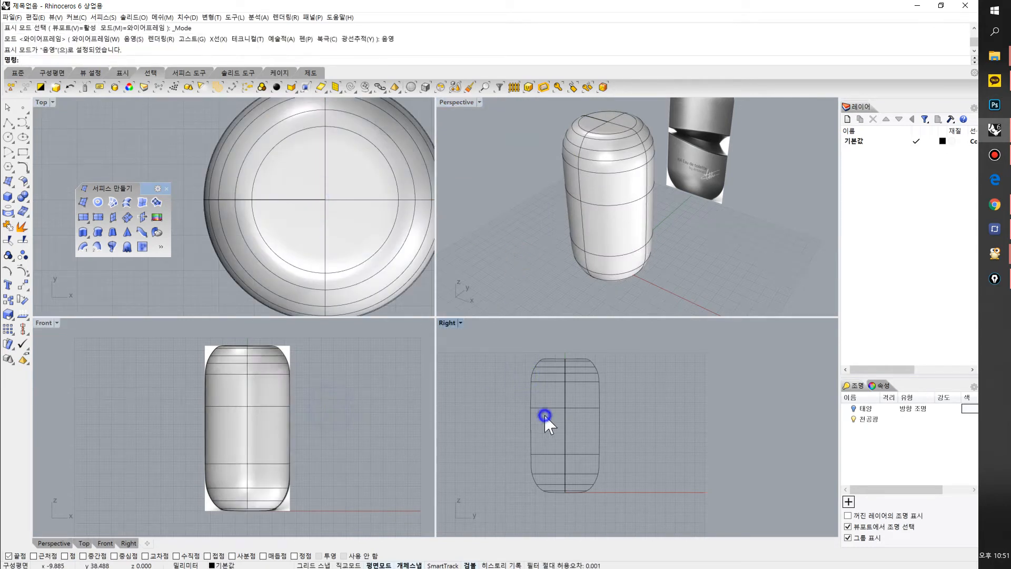
pyautogui.click(527, 271)
pyautogui.moveTo(584, 253); pyautogui.dragTo(643, 227, button='right')
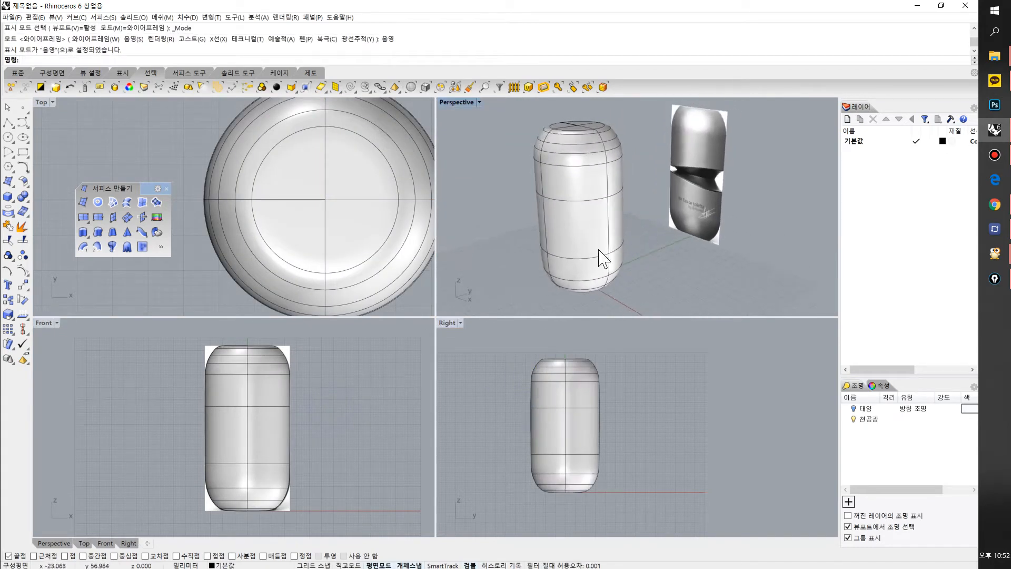
# Maximize the Front viewport and set it to Ghosted display so the reference picture shows through the bottle surface
pyautogui.scroll(1, 295, 390)
pyautogui.click(281, 382)
pyautogui.moveTo(280, 382); pyautogui.dragTo(303, 453, button='right')
pyautogui.click(343, 402)
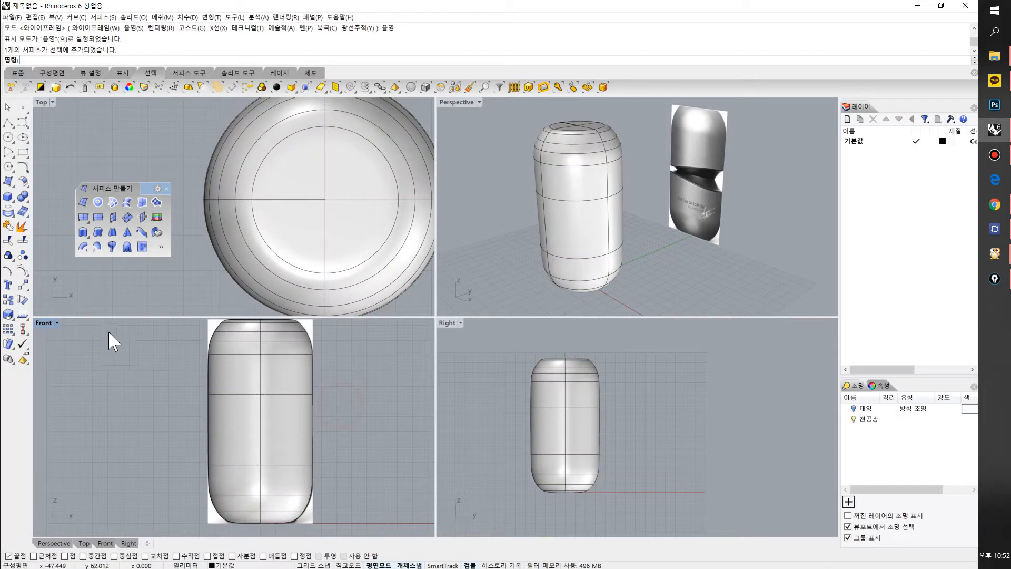
pyautogui.hotkey('ctrl', 'F2')
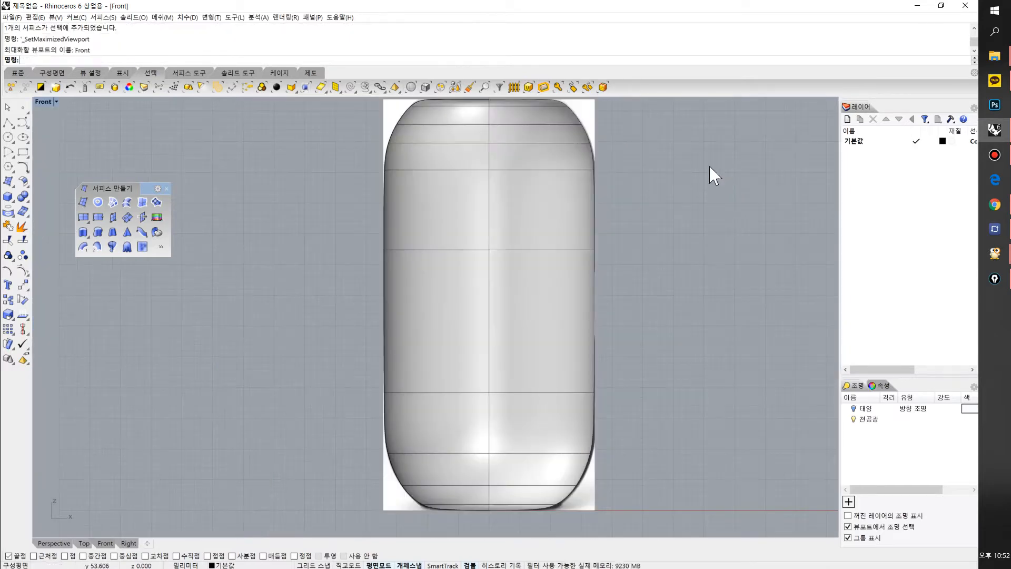
pyautogui.scroll(3, 440, 304)
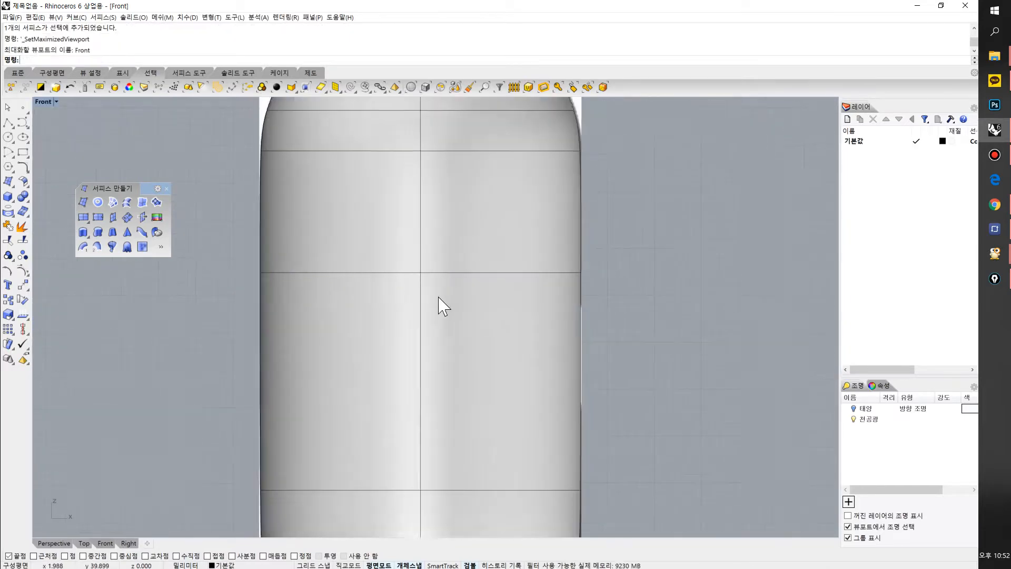
pyautogui.click(45, 102)
pyautogui.click(69, 153)
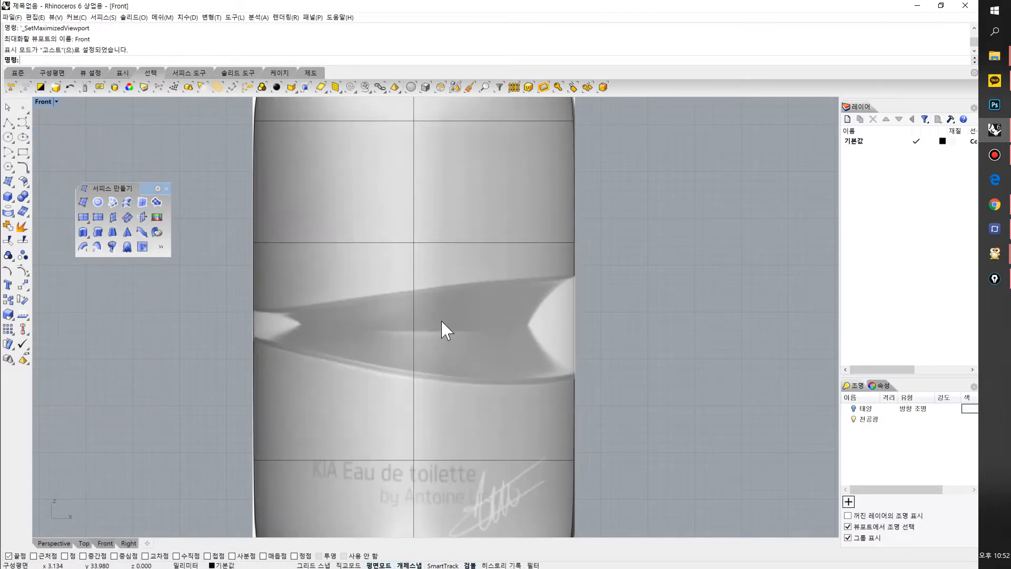
# Move the surface toolbar aside and start a degree 3 control point curve beyond the bottle's left side, following the notch's upper edge
pyautogui.scroll(3, 444, 324)
pyautogui.moveTo(147, 192); pyautogui.dragTo(118, 125)
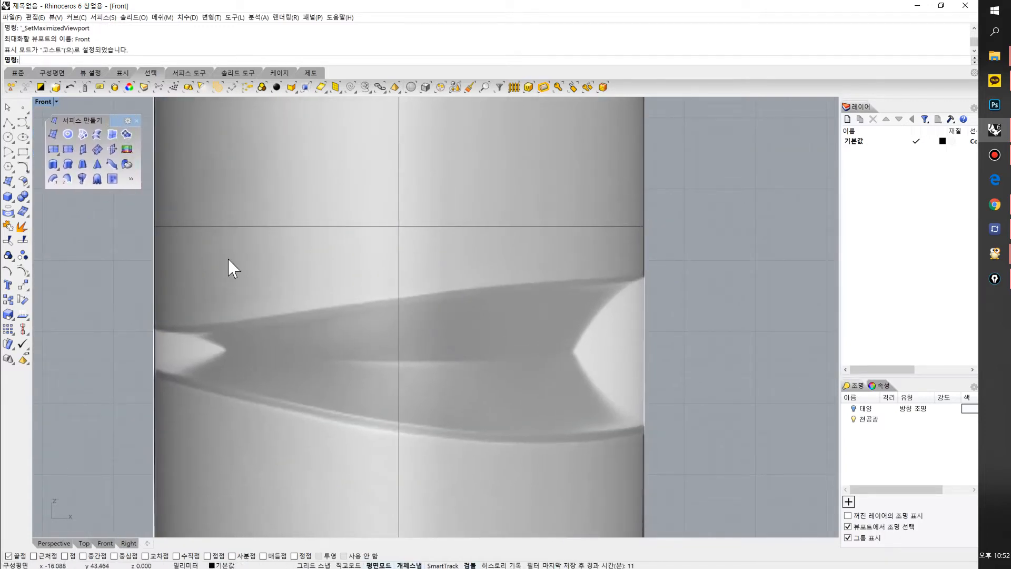
pyautogui.scroll(3, 314, 312)
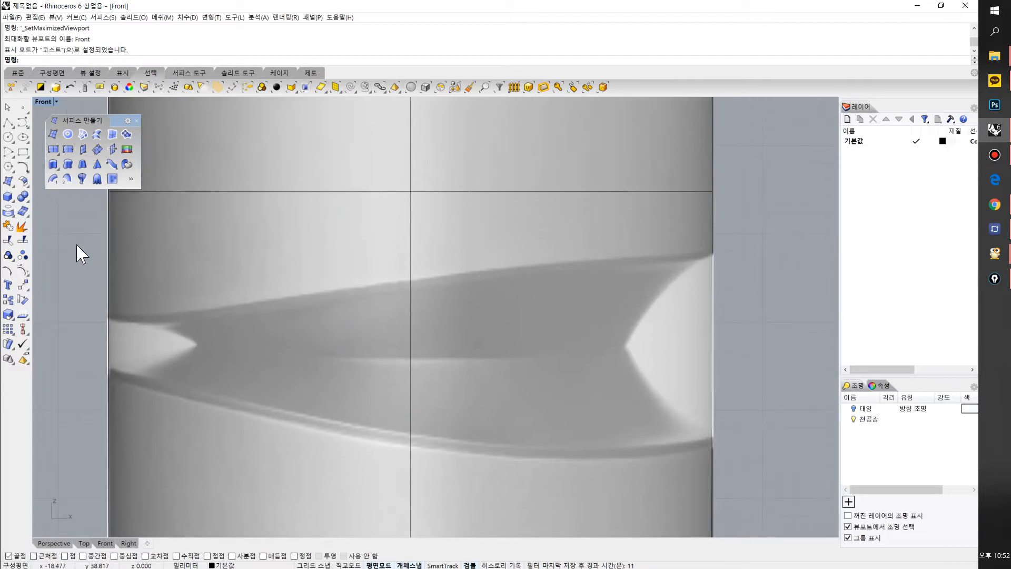
pyautogui.click(23, 122)
pyautogui.scroll(2, 103, 314)
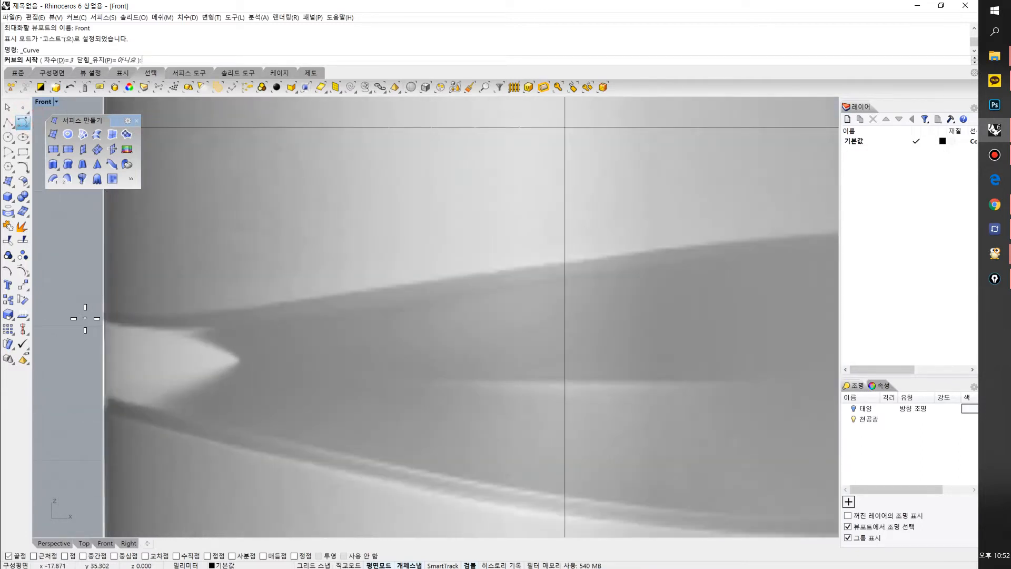
pyautogui.scroll(-4, 85, 318)
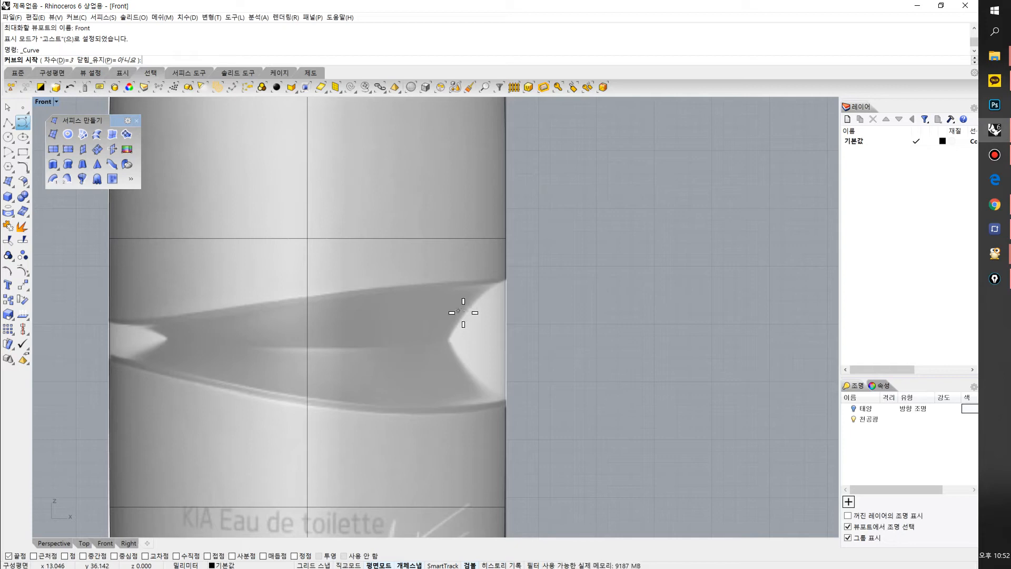
pyautogui.moveTo(286, 321); pyautogui.dragTo(336, 333, button='right')
pyautogui.scroll(2, 272, 348)
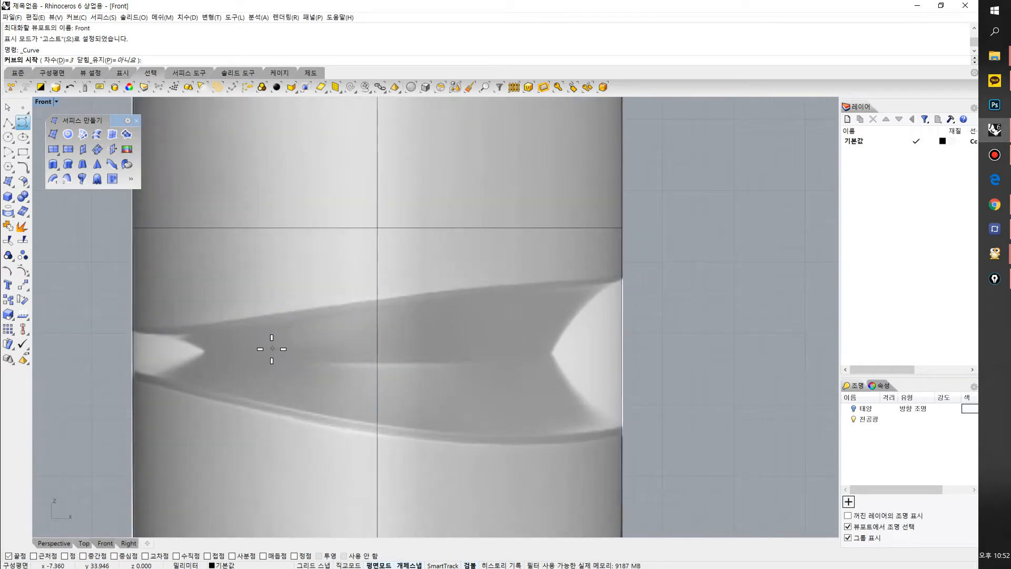
pyautogui.scroll(2, 135, 334)
pyautogui.scroll(1, 117, 328)
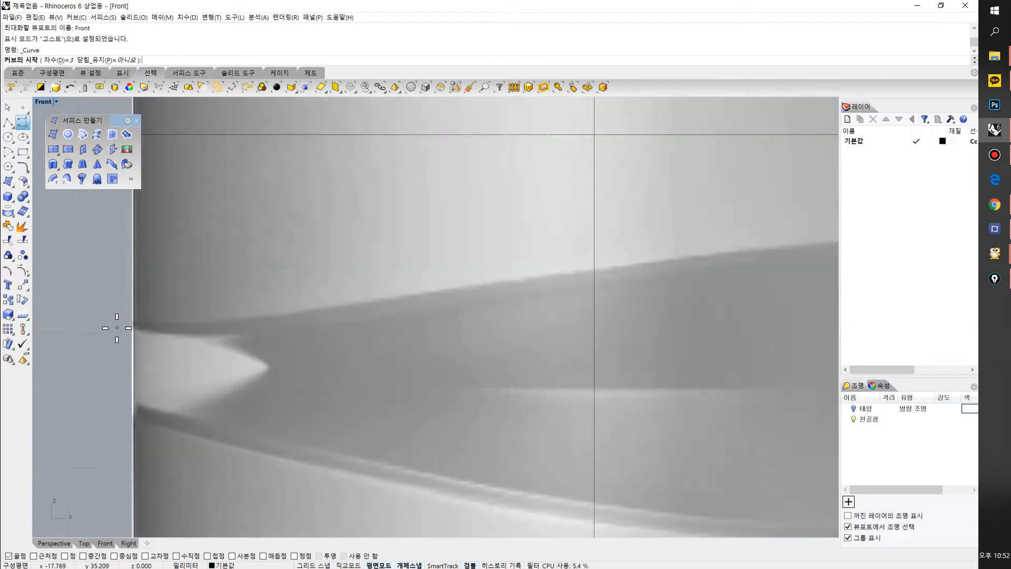
pyautogui.click(105, 321)
pyautogui.click(225, 321)
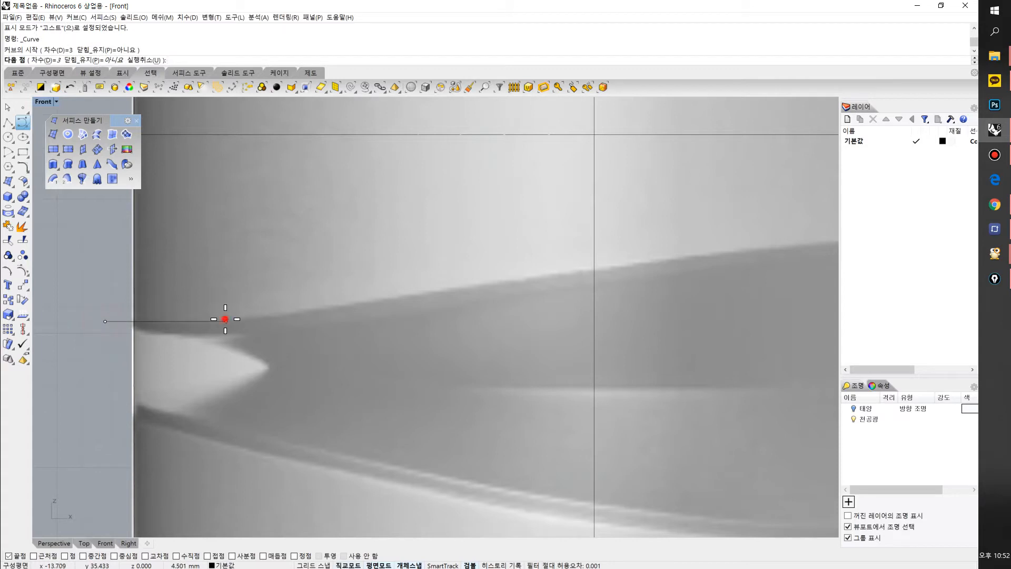
pyautogui.click(362, 301)
# Continue the curve along the rest of the notch's upper edge and finish it just beyond the bottle's right side
pyautogui.scroll(-6, 454, 296)
pyautogui.moveTo(458, 296); pyautogui.dragTo(372, 330, button='right')
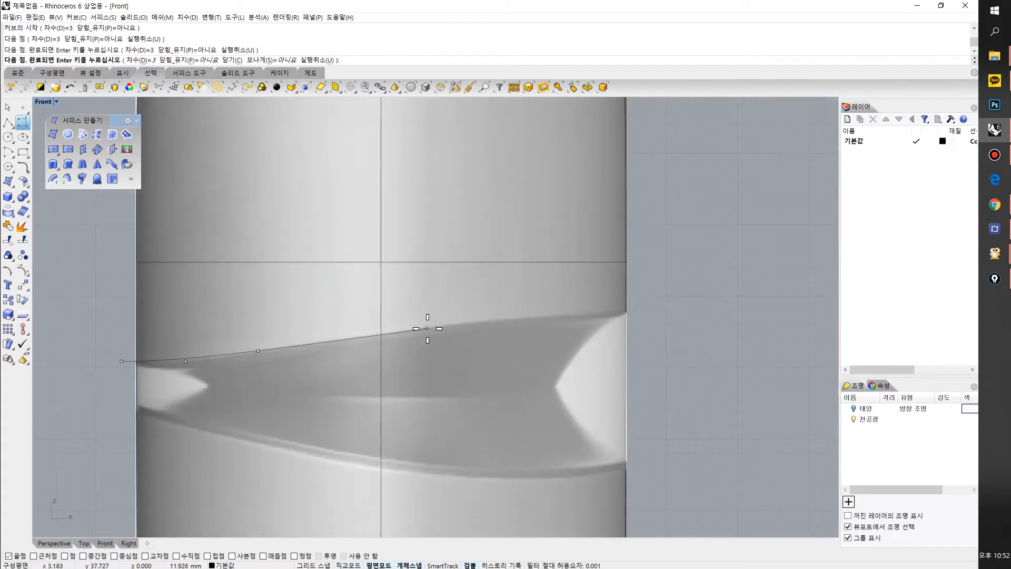
pyautogui.click(427, 327)
pyautogui.scroll(6, 499, 321)
pyautogui.hotkey('ctrl', 'z')
pyautogui.click(353, 330)
pyautogui.click(537, 314)
pyautogui.moveTo(609, 316); pyautogui.dragTo(523, 327, button='right')
pyautogui.click(610, 312)
pyautogui.click(725, 308)
pyautogui.rightClick(726, 308)
# Turn on the upper notch curve's control points, nudge two of them to match the picture's edge, and turn the points off
pyautogui.moveTo(713, 292); pyautogui.dragTo(676, 342)
pyautogui.moveTo(329, 356); pyautogui.dragTo(423, 337, button='right')
pyautogui.press('F10')
pyautogui.scroll(4, 544, 298)
pyautogui.click(543, 313)
pyautogui.scroll(2, 543, 313)
pyautogui.moveTo(543, 299); pyautogui.dragTo(542, 294)
pyautogui.scroll(-6, 528, 302)
pyautogui.moveTo(43, 396); pyautogui.dragTo(495, 334, button='right')
pyautogui.scroll(4, 466, 315)
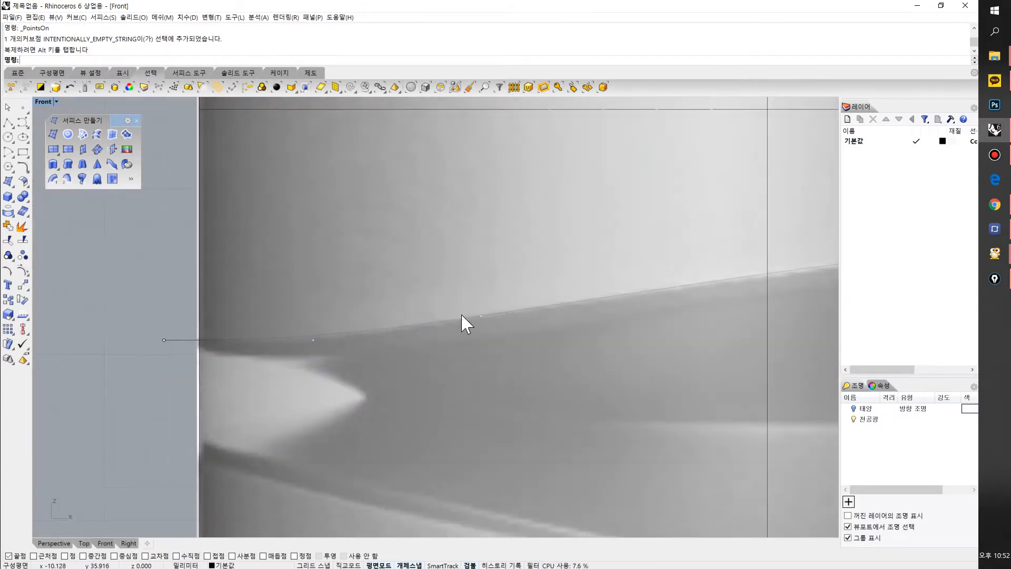
pyautogui.click(505, 310)
pyautogui.moveTo(509, 292); pyautogui.dragTo(508, 296)
pyautogui.scroll(-8, 378, 369)
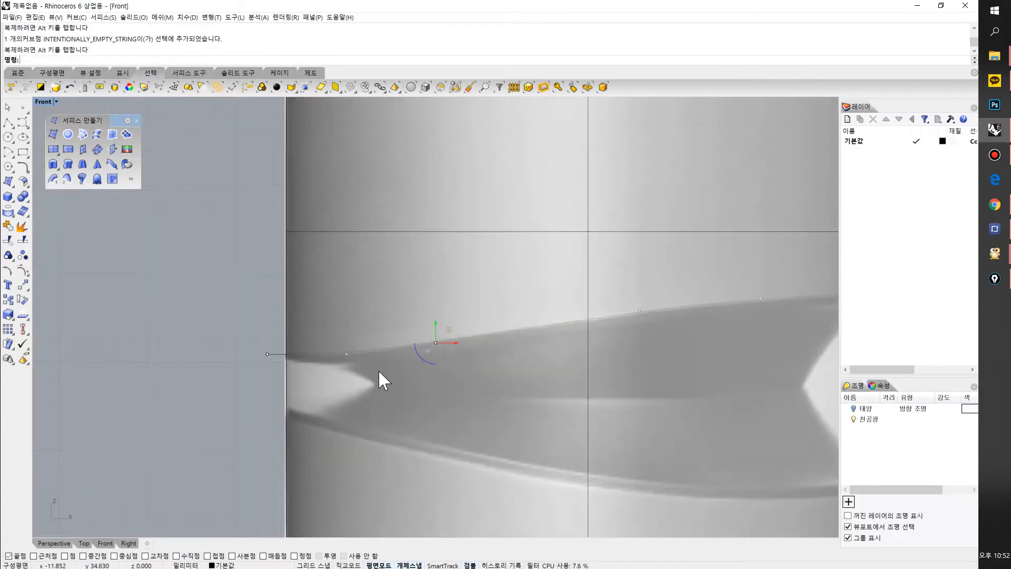
pyautogui.moveTo(448, 387); pyautogui.dragTo(291, 374, button='right')
pyautogui.press('Escape')
pyautogui.press('Escape')
# Draw a degree 3 control point curve along the notch's lower edge, from beyond the bottle's left side to beyond its right side
pyautogui.rightClick(143, 332)
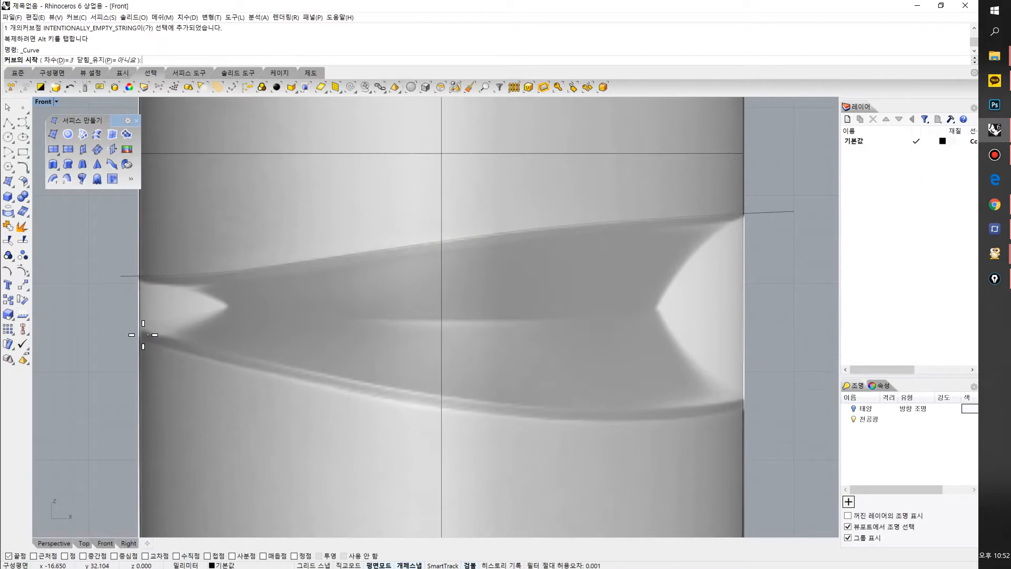
pyautogui.scroll(2, 133, 331)
pyautogui.click(129, 334)
pyautogui.click(327, 392)
pyautogui.moveTo(478, 430); pyautogui.dragTo(379, 419, button='right')
pyautogui.click(423, 420)
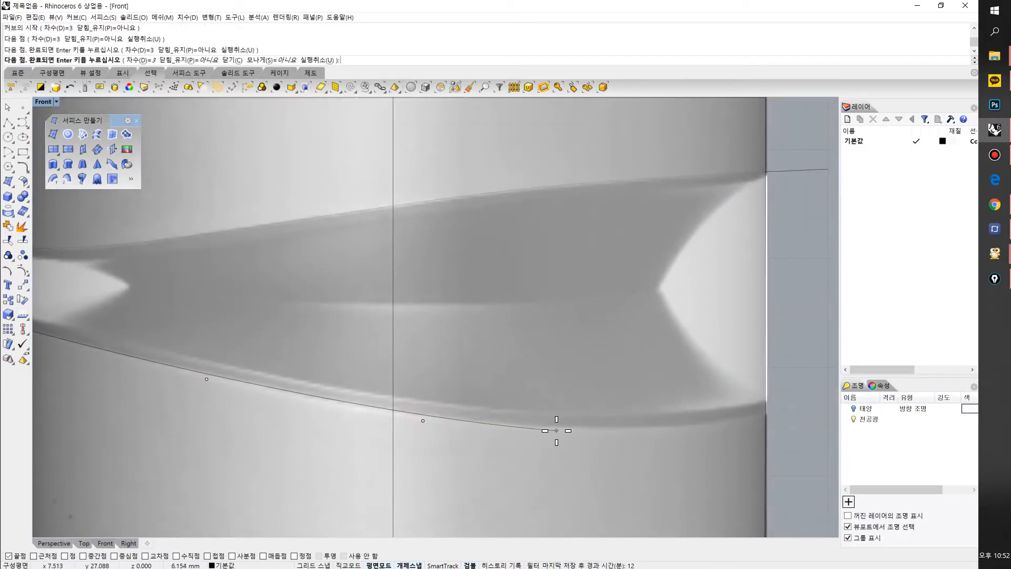
pyautogui.click(557, 431)
pyautogui.click(676, 430)
pyautogui.click(744, 417)
pyautogui.rightClick(799, 397)
pyautogui.scroll(-2, 504, 428)
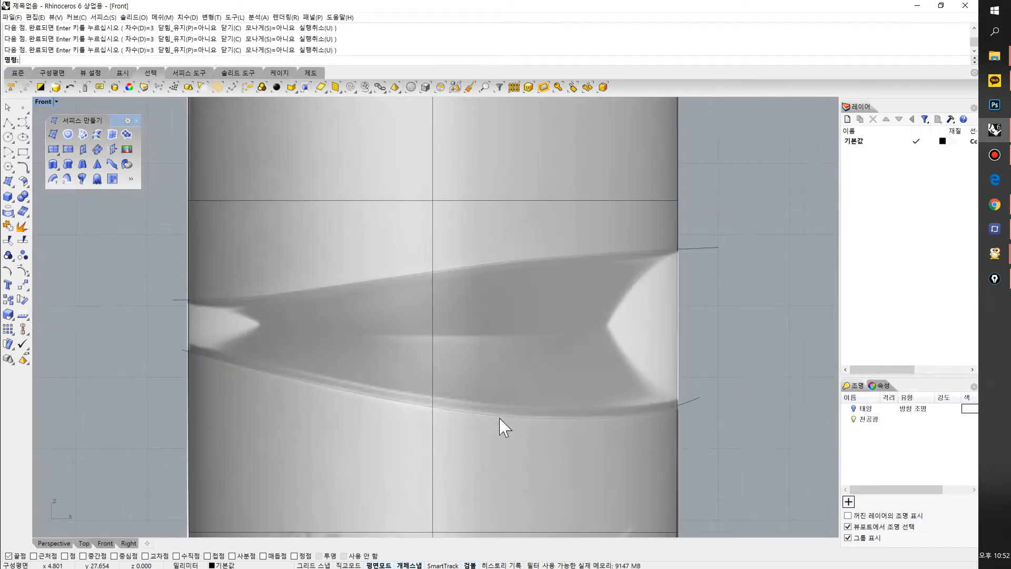
# Examine the two notch curves against the reference picture in the Front view and their position relative to the bottle in Perspective
pyautogui.click(363, 390)
pyautogui.click(351, 393)
pyautogui.scroll(2, 346, 392)
pyautogui.scroll(-4, 331, 389)
pyautogui.moveTo(427, 371); pyautogui.dragTo(394, 389, button='right')
pyautogui.moveTo(612, 258); pyautogui.dragTo(583, 424)
pyautogui.hotkey('ctrl', 'F4')
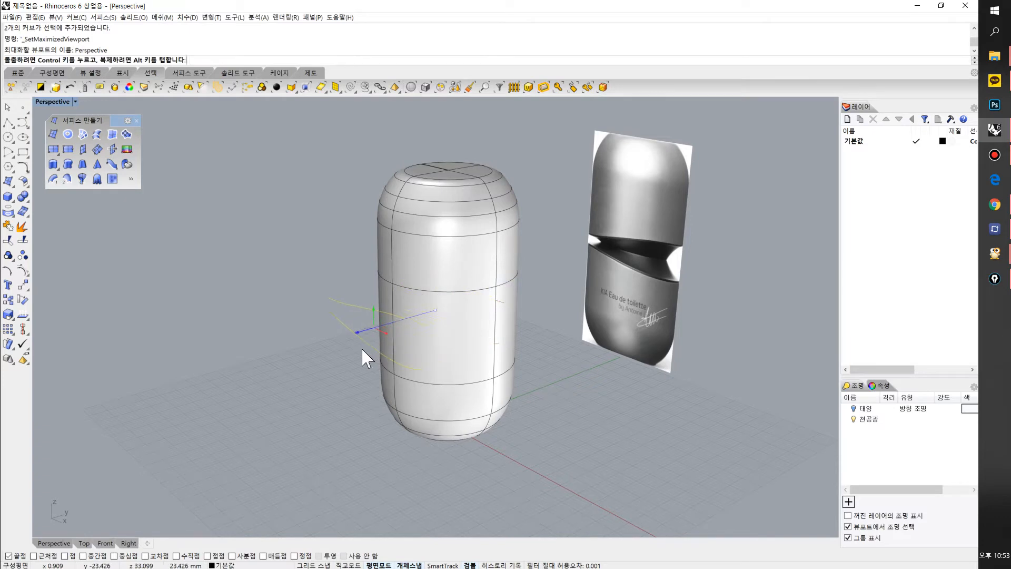
pyautogui.moveTo(361, 351); pyautogui.dragTo(405, 337, button='right')
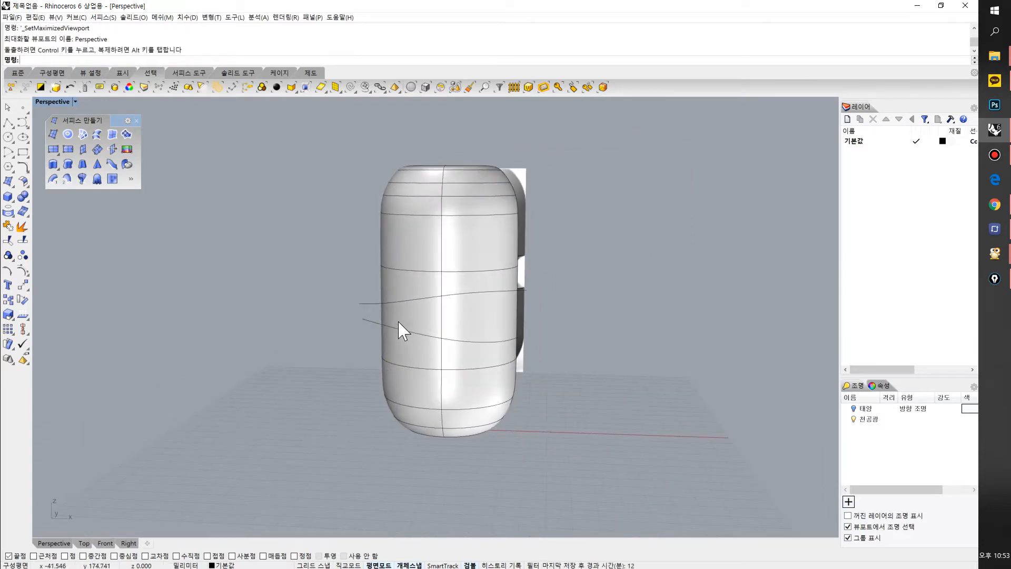
pyautogui.hotkey('ctrl', 'F2')
pyautogui.moveTo(620, 253); pyautogui.dragTo(580, 433)
pyautogui.moveTo(413, 373); pyautogui.dragTo(441, 375, button='right')
pyautogui.click(123, 265)
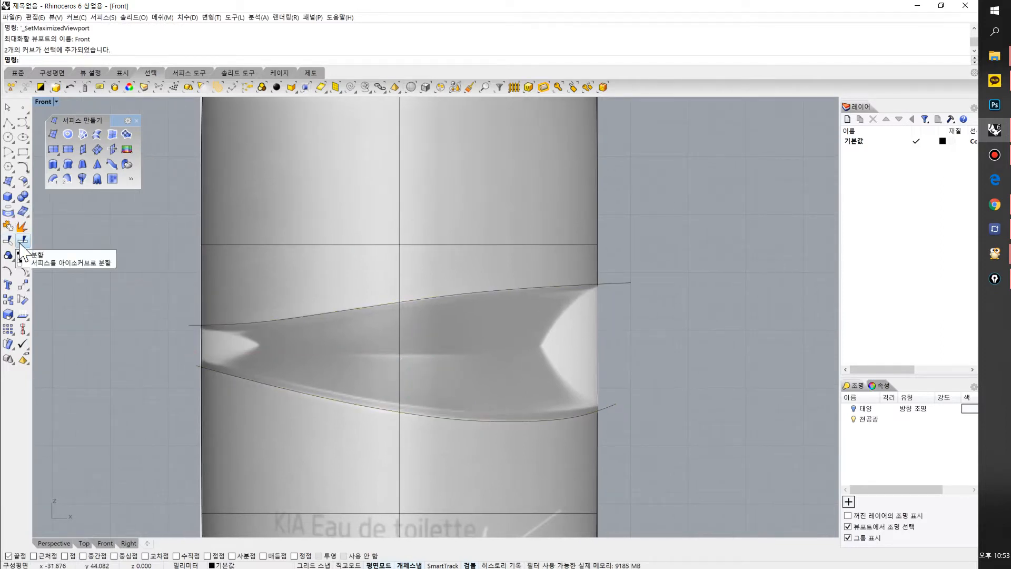
# Split the bottle surface with the upper and lower notch curves in the Front view
pyautogui.click(25, 242)
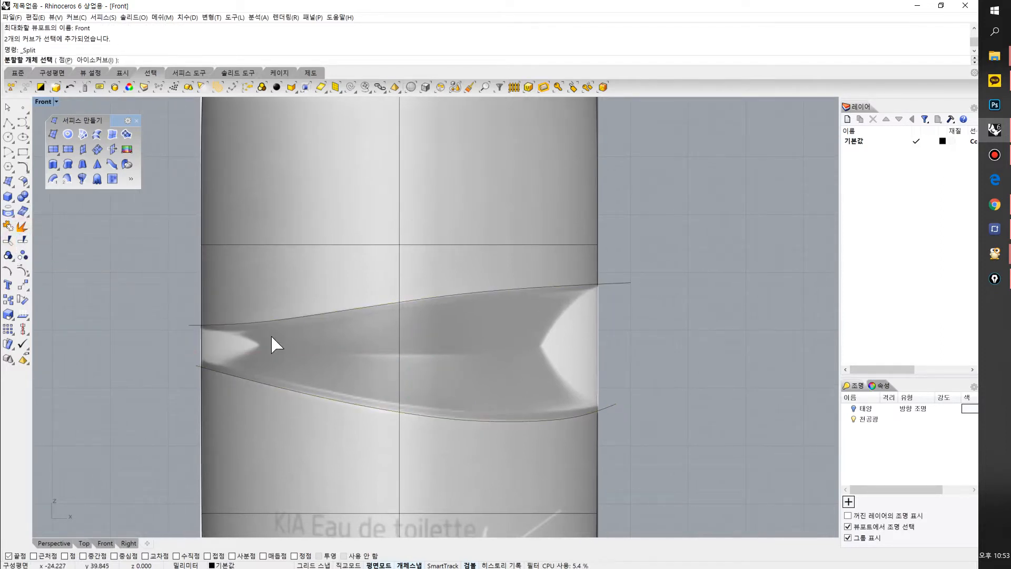
pyautogui.click(546, 315)
pyautogui.press('Return')
pyautogui.moveTo(638, 263); pyautogui.dragTo(616, 434)
pyautogui.press('Return')
pyautogui.click(507, 313)
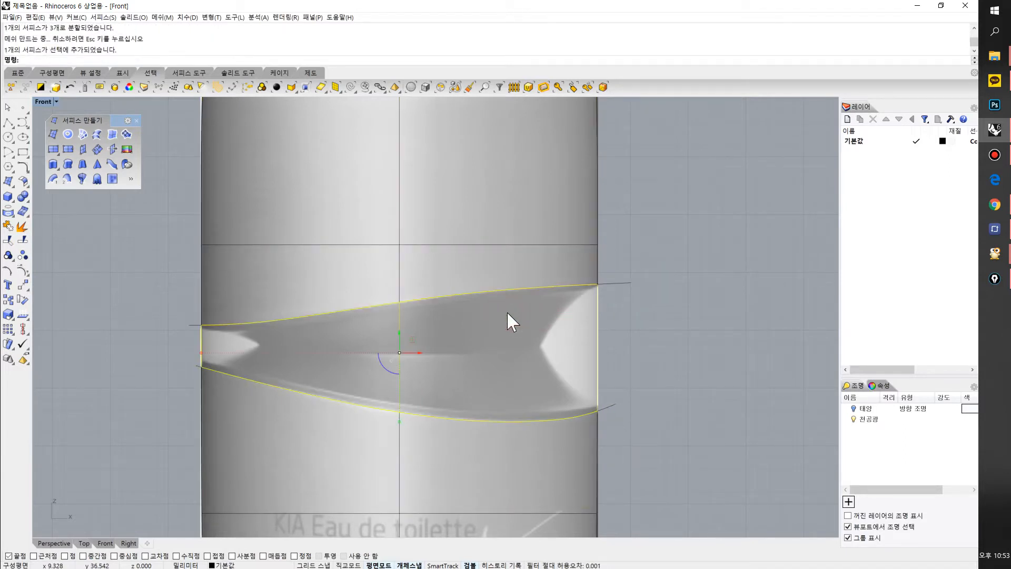
pyautogui.press('Escape')
# Examine the split middle band close up at its left end, comparing its edges with the notch in the reference picture
pyautogui.scroll(6, 147, 322)
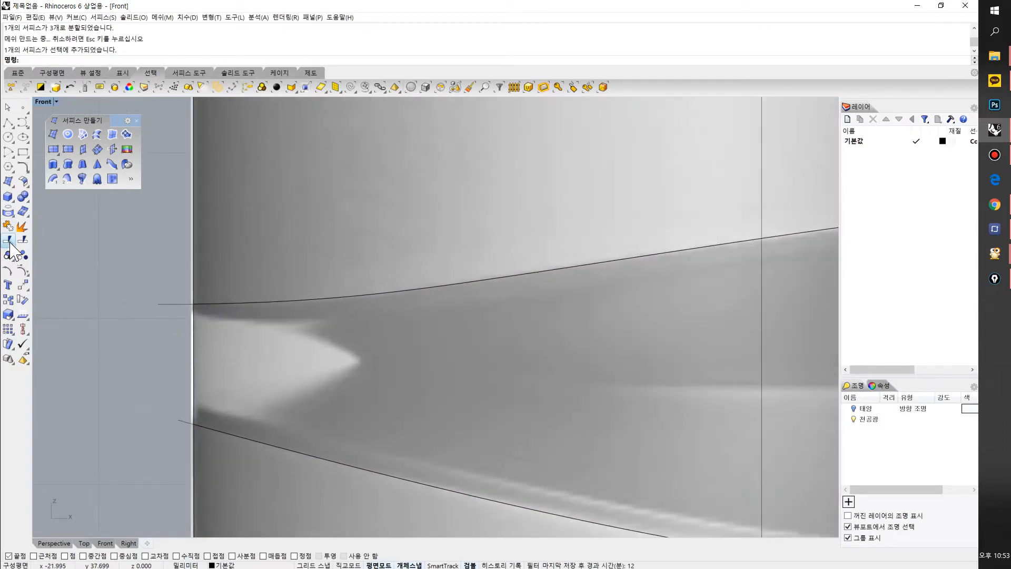
pyautogui.scroll(-5, 251, 402)
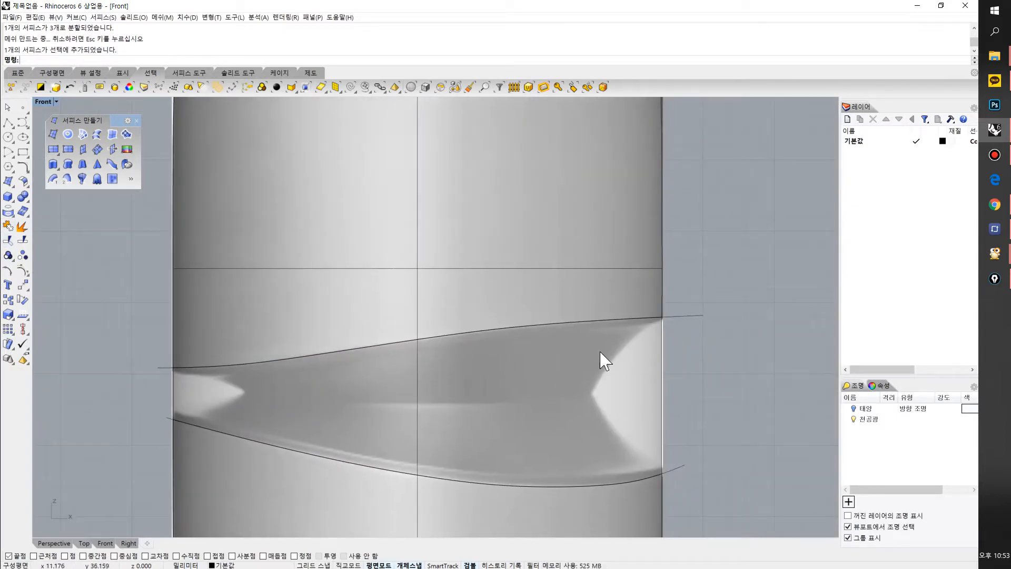
pyautogui.scroll(5, 178, 400)
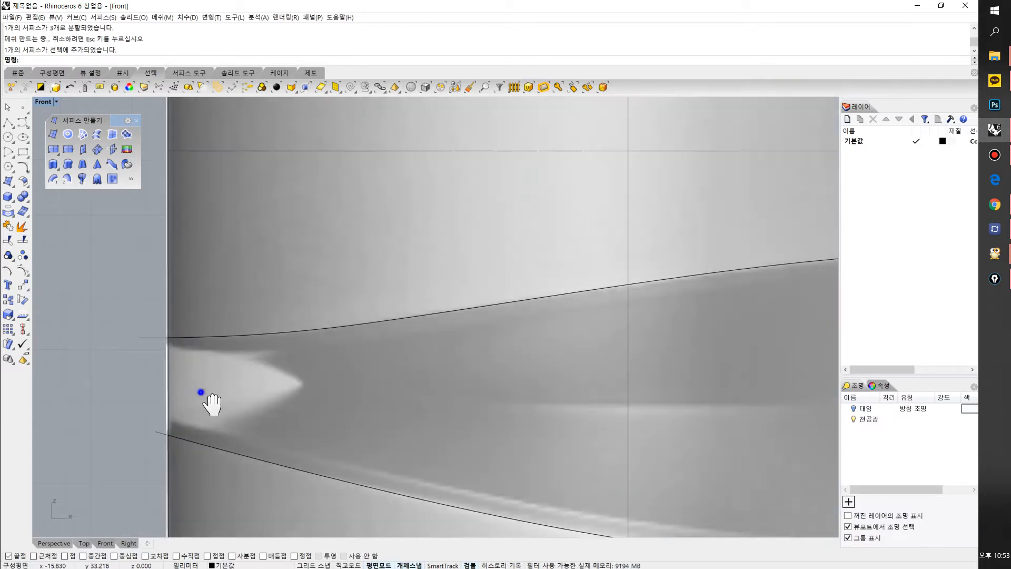
pyautogui.scroll(2, 157, 339)
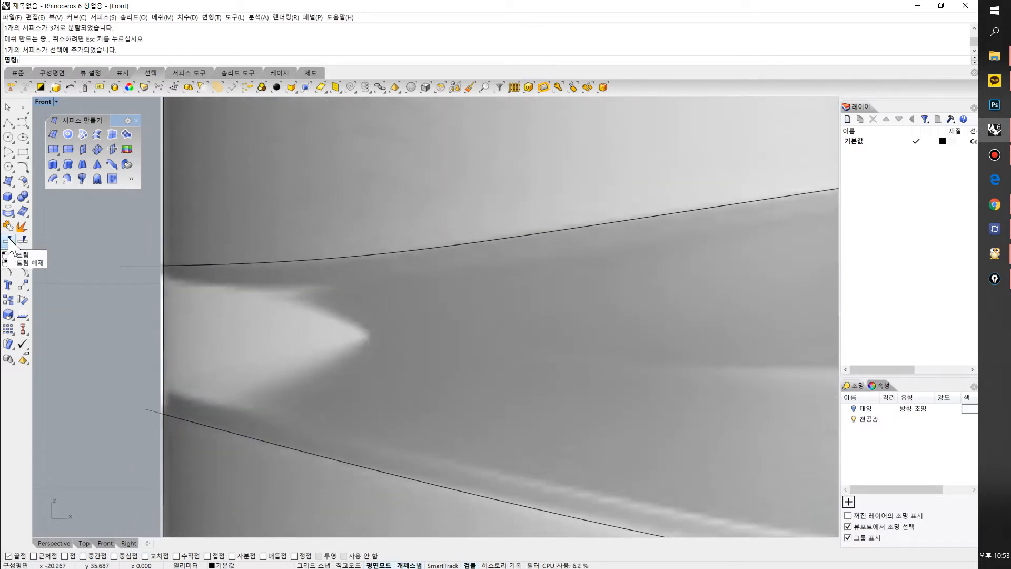
pyautogui.scroll(-3, 237, 323)
pyautogui.click(254, 331)
pyautogui.scroll(-2, 255, 332)
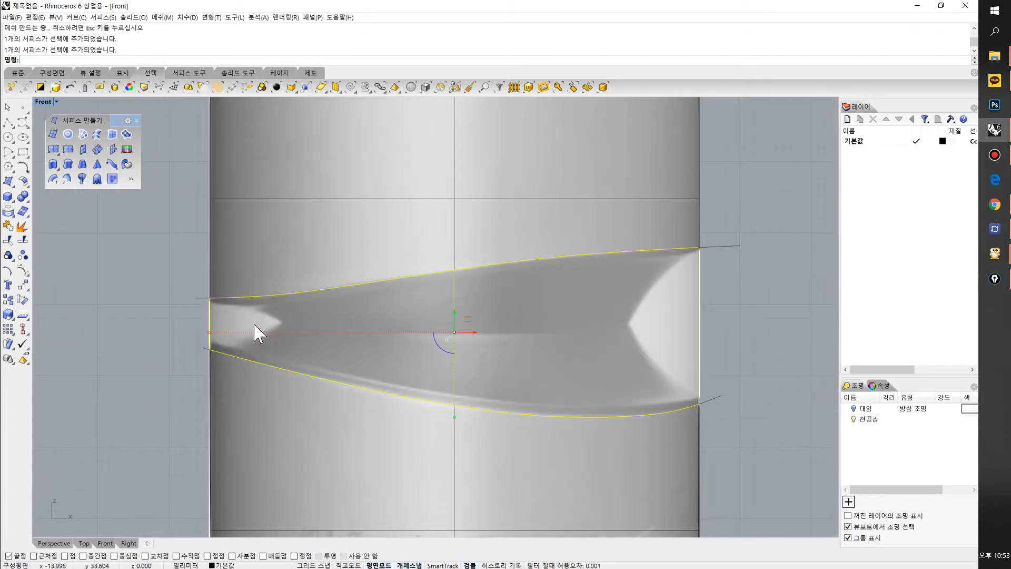
pyautogui.scroll(5, 200, 345)
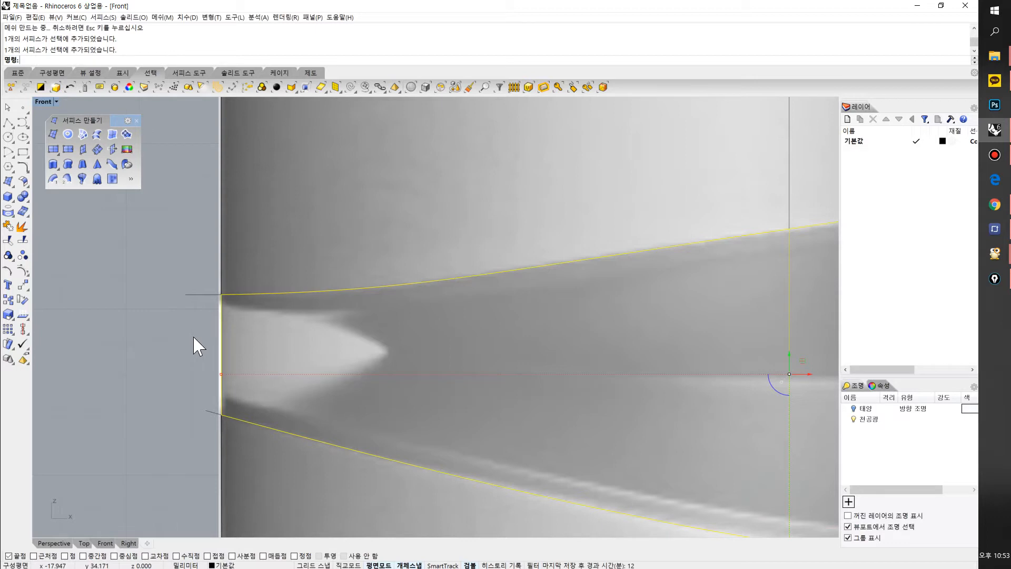
pyautogui.click(222, 275)
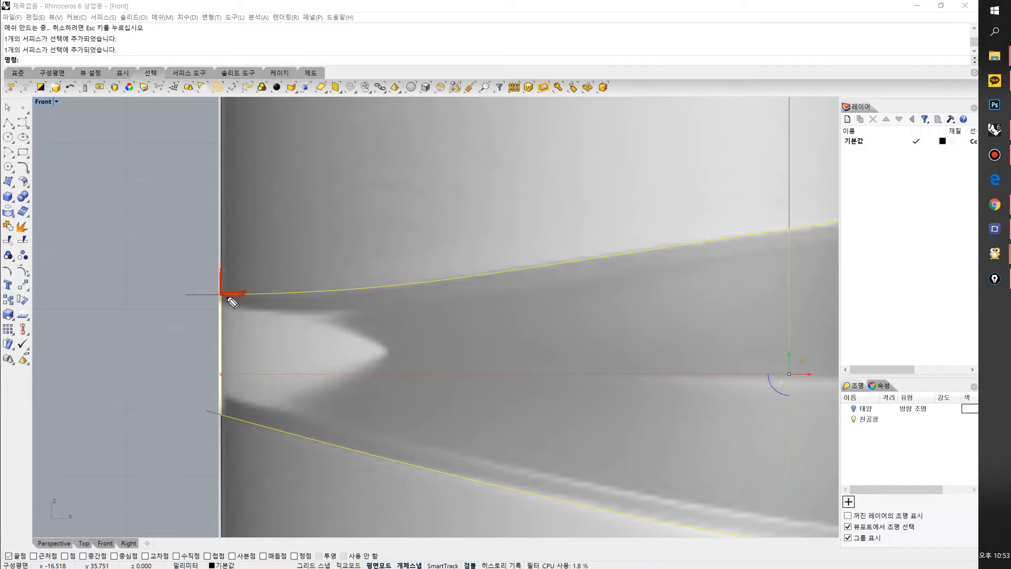
pyautogui.moveTo(223, 297)
pyautogui.mouseDown()
pyautogui.moveTo(198, 347)
pyautogui.moveTo(212, 409)
pyautogui.mouseUp()
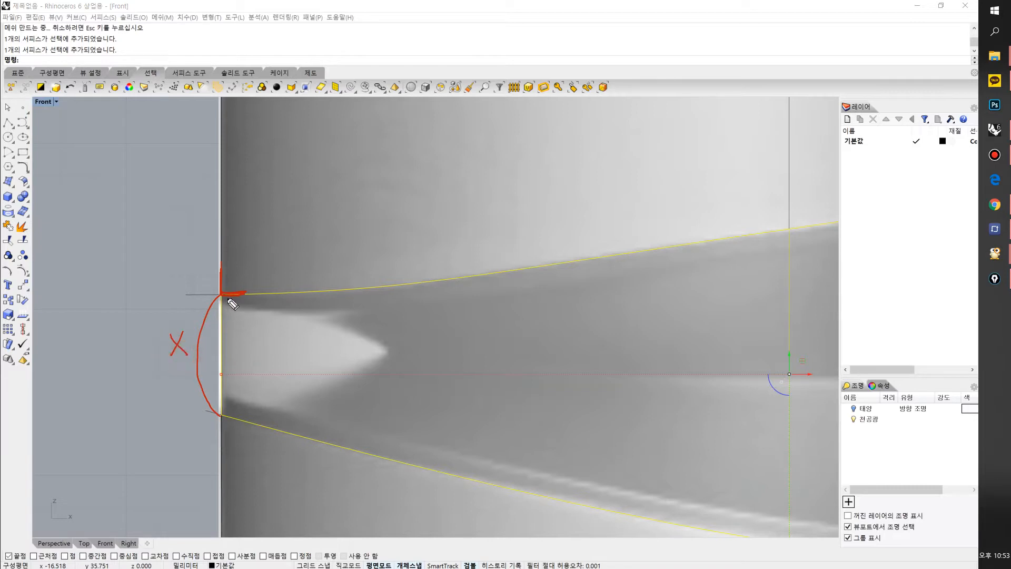
pyautogui.moveTo(267, 293); pyautogui.dragTo(283, 292)
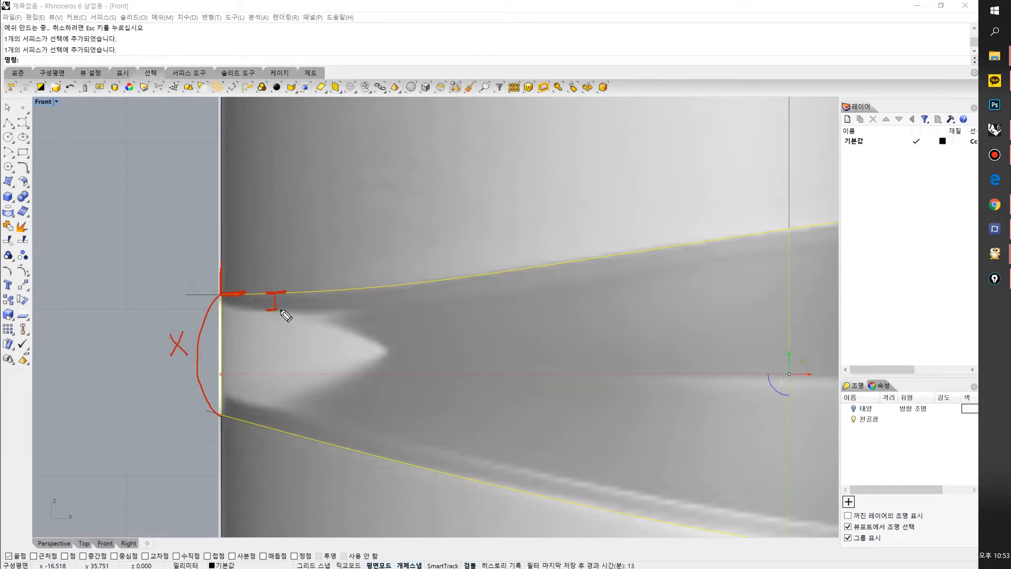
pyautogui.moveTo(277, 309); pyautogui.dragTo(801, 238)
pyautogui.moveTo(724, 256)
pyautogui.mouseDown()
pyautogui.moveTo(274, 309)
pyautogui.moveTo(260, 367)
pyautogui.moveTo(310, 315)
pyautogui.mouseUp()
pyautogui.moveTo(235, 371)
pyautogui.mouseDown()
pyautogui.moveTo(316, 331)
pyautogui.moveTo(302, 350)
pyautogui.mouseUp()
pyautogui.moveTo(240, 399)
pyautogui.mouseDown()
pyautogui.moveTo(309, 372)
pyautogui.moveTo(309, 395)
pyautogui.mouseUp()
pyautogui.moveTo(231, 360); pyautogui.dragTo(270, 417)
pyautogui.moveTo(249, 328); pyautogui.dragTo(282, 418)
pyautogui.moveTo(268, 313); pyautogui.dragTo(309, 417)
pyautogui.moveTo(307, 323); pyautogui.dragTo(320, 409)
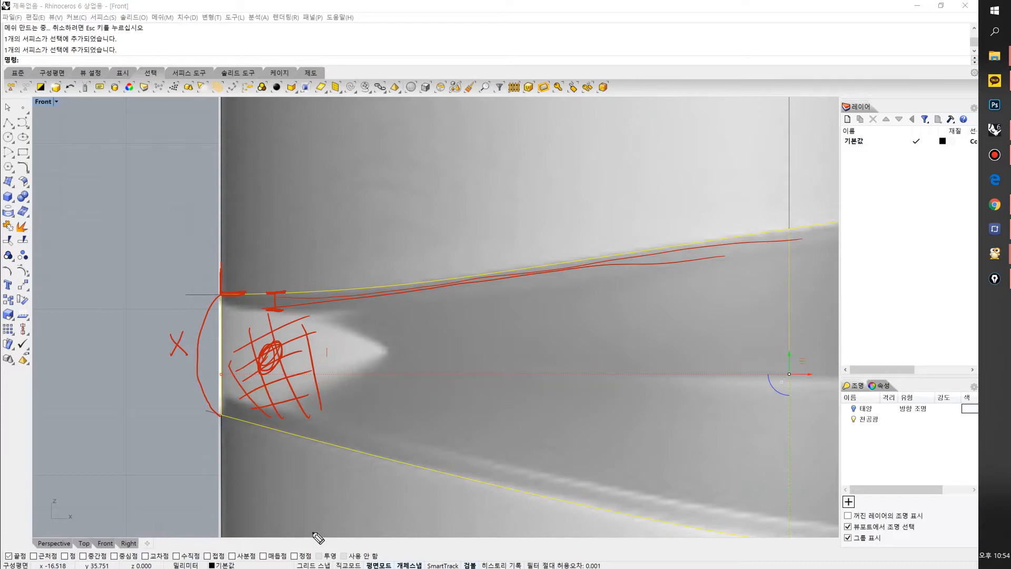
pyautogui.hotkey('ctrl', 'shift', '7')
# Switch to the Perspective view and create a new layer named 허리
pyautogui.scroll(-11, 566, 386)
pyautogui.moveTo(786, 367); pyautogui.dragTo(578, 383, button='right')
pyautogui.click(632, 317)
pyautogui.hotkey('ctrl', 'F4')
pyautogui.scroll(2, 505, 323)
pyautogui.click(482, 323)
pyautogui.click(606, 386)
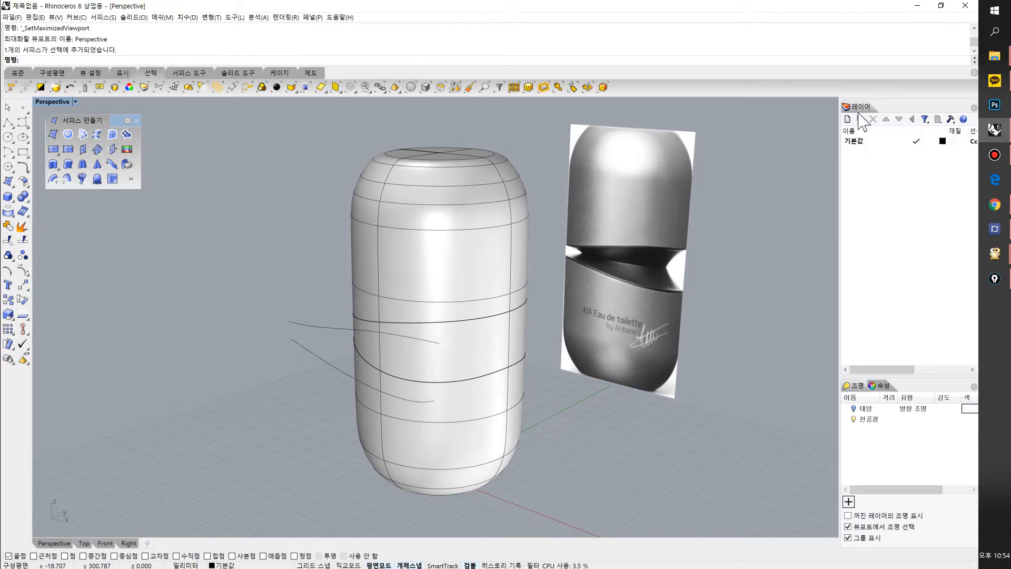
pyautogui.rightClick(865, 184)
pyautogui.click(881, 185)
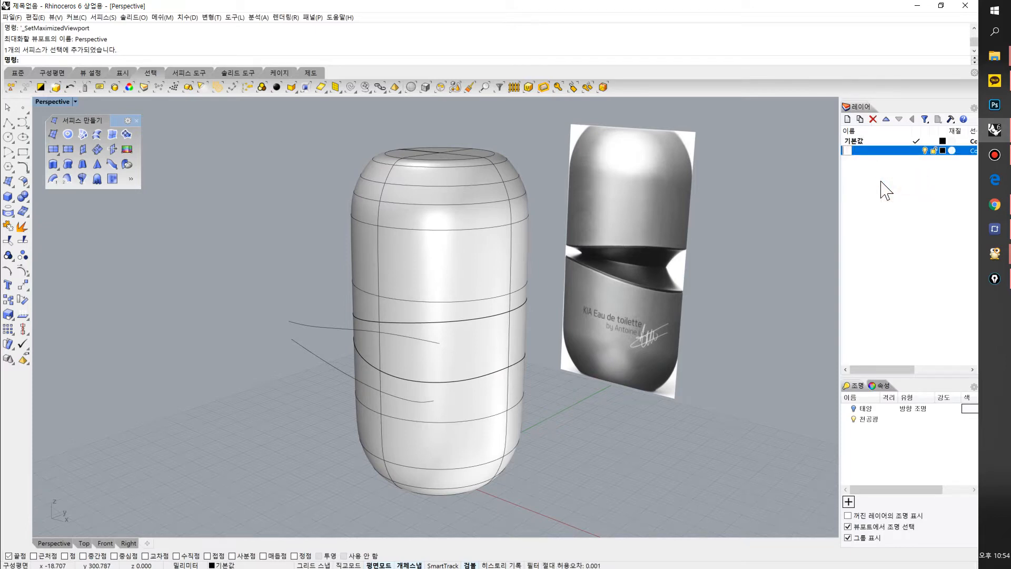
pyautogui.click(790, 243)
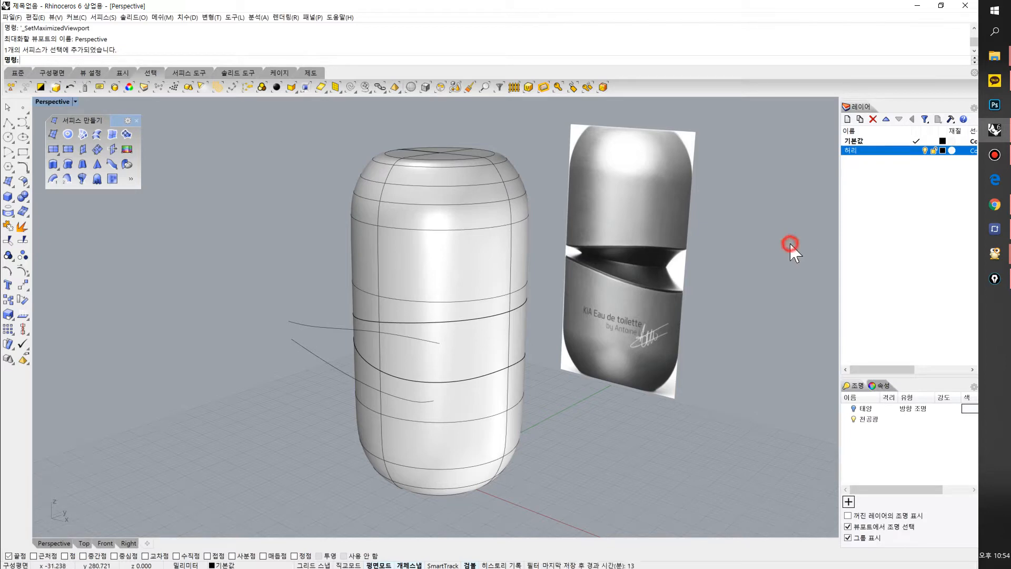
# Assign the bottle's middle band surface to the 허리 layer in its object properties
pyautogui.click(480, 345)
pyautogui.moveTo(488, 356); pyautogui.dragTo(522, 348, button='right')
pyautogui.click(882, 386)
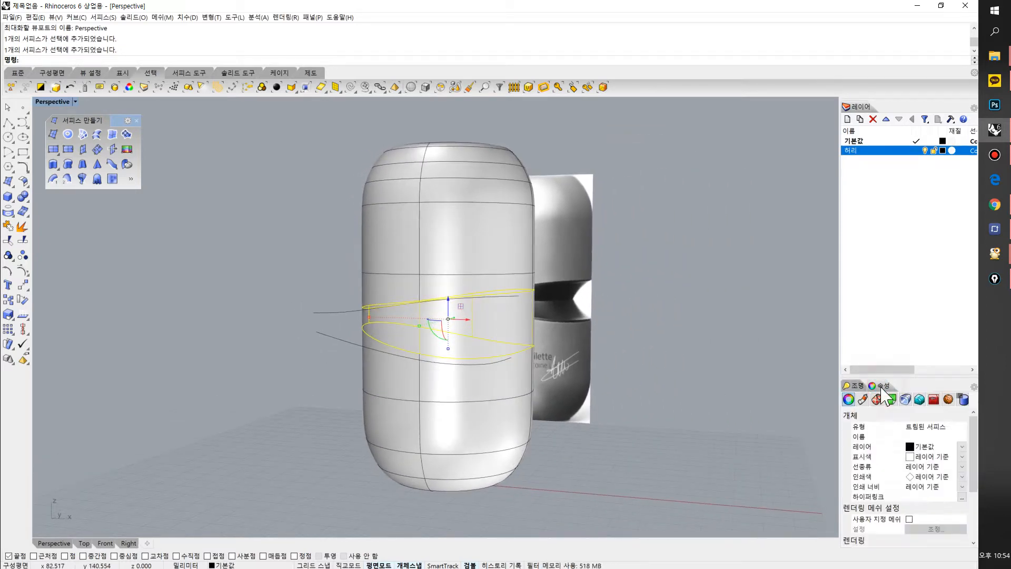
pyautogui.click(961, 446)
pyautogui.click(931, 466)
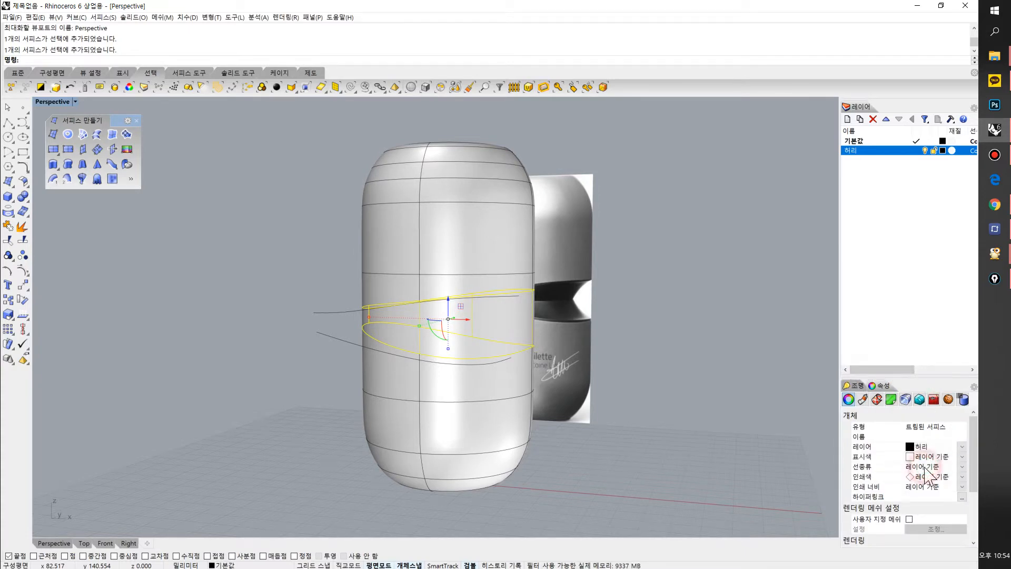
pyautogui.click(703, 334)
# Select the middle band and the upper and lower bottle pieces in turn to check that they are separate and their layer assignments
pyautogui.moveTo(742, 278); pyautogui.dragTo(690, 304, button='right')
pyautogui.scroll(2, 469, 370)
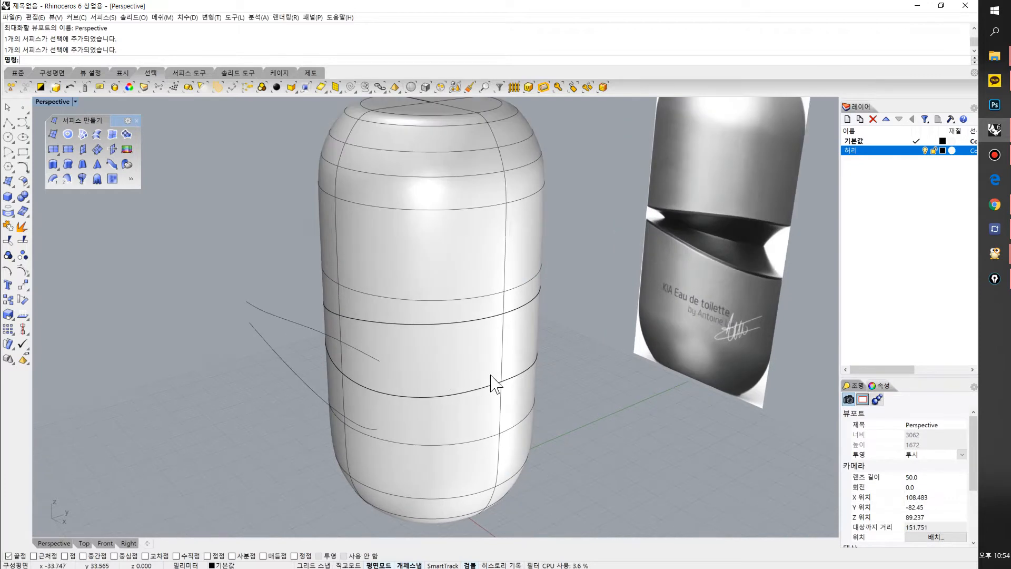
pyautogui.moveTo(513, 372); pyautogui.dragTo(495, 379, button='right')
pyautogui.click(484, 334)
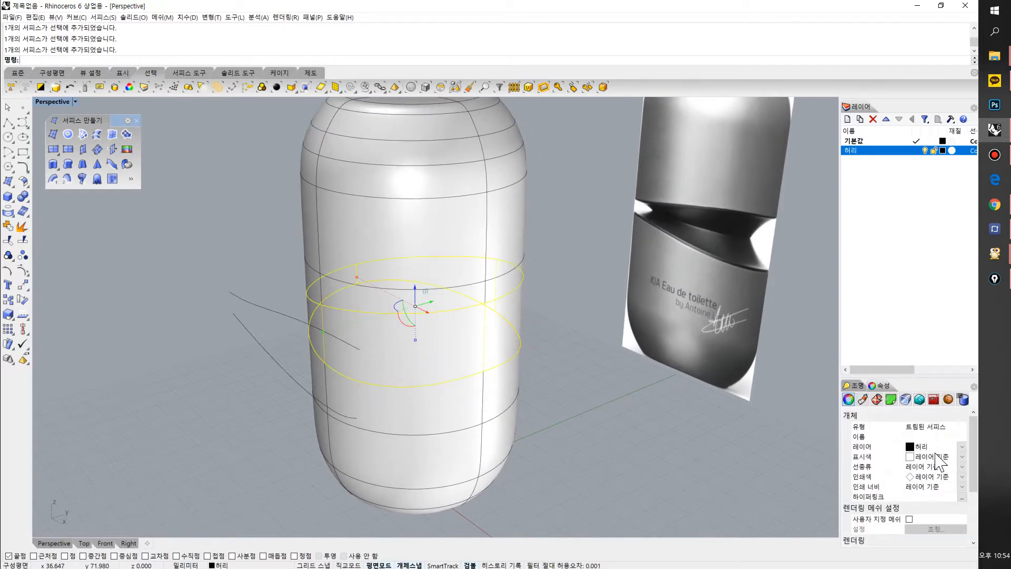
pyautogui.keyDown('shift'); pyautogui.click(482, 228); pyautogui.keyUp('shift')
pyautogui.keyDown('shift'); pyautogui.click(505, 437); pyautogui.keyUp('shift')
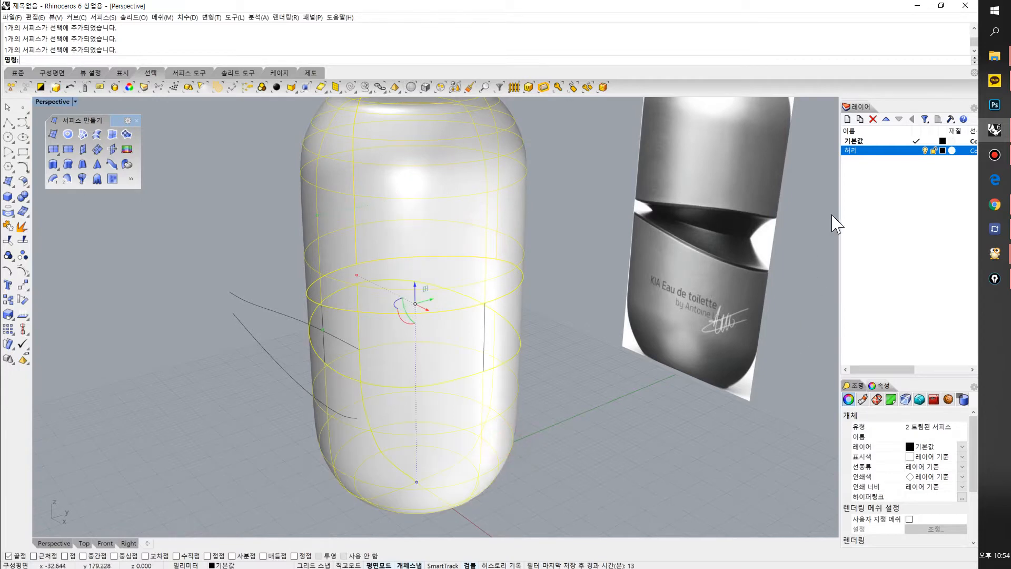
pyautogui.click(553, 309)
pyautogui.moveTo(530, 323); pyautogui.dragTo(836, 282, button='right')
pyautogui.click(437, 254)
pyautogui.click(463, 338)
pyautogui.click(457, 249)
pyautogui.click(463, 322)
pyautogui.click(478, 237)
pyautogui.click(472, 388)
pyautogui.click(489, 340)
pyautogui.click(564, 308)
pyautogui.moveTo(543, 306); pyautogui.dragTo(560, 303, button='right')
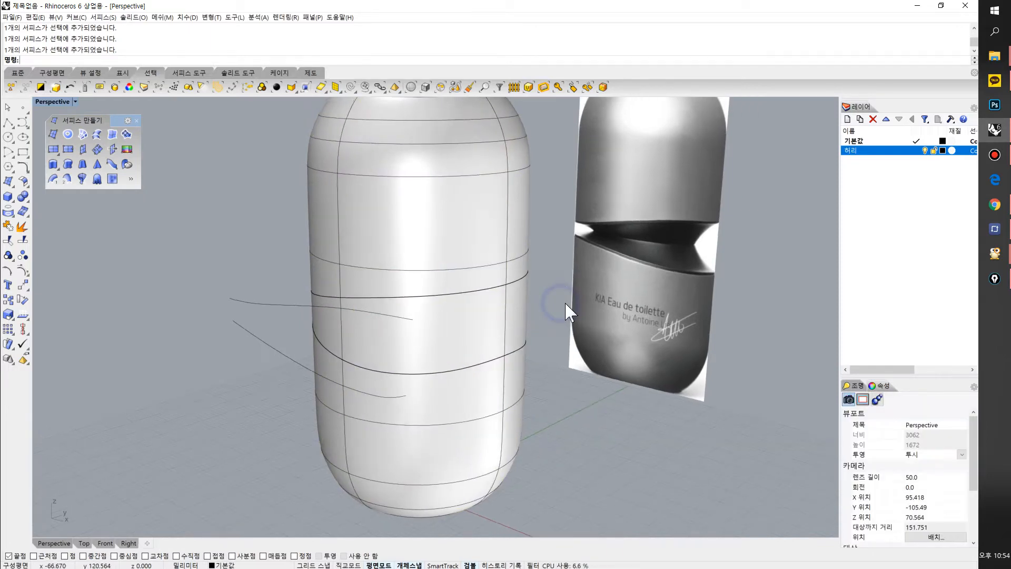
# Set the 허리 layer's color to light red (R 247, G 134, B 134)
pyautogui.click(911, 167)
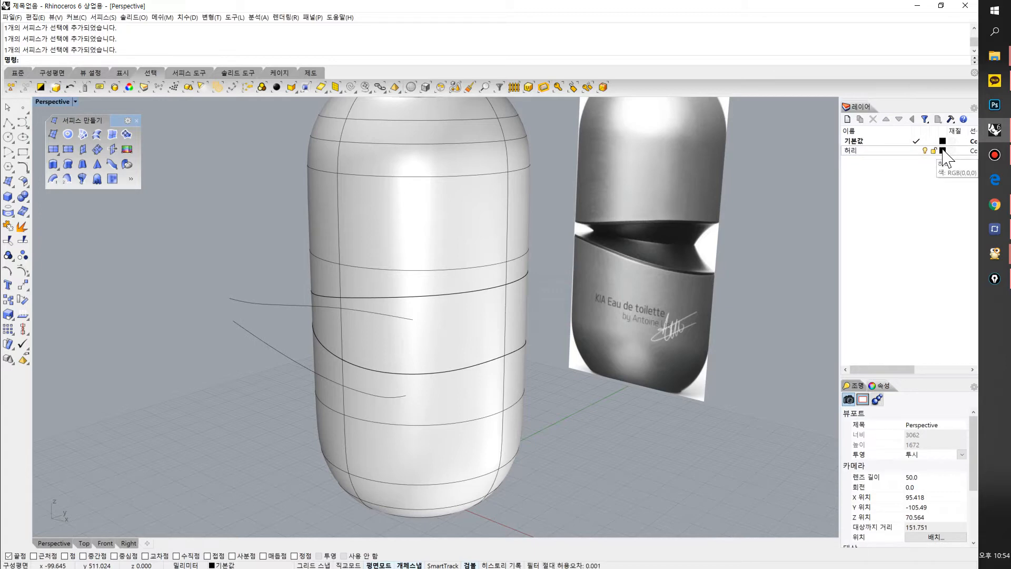
pyautogui.click(942, 150)
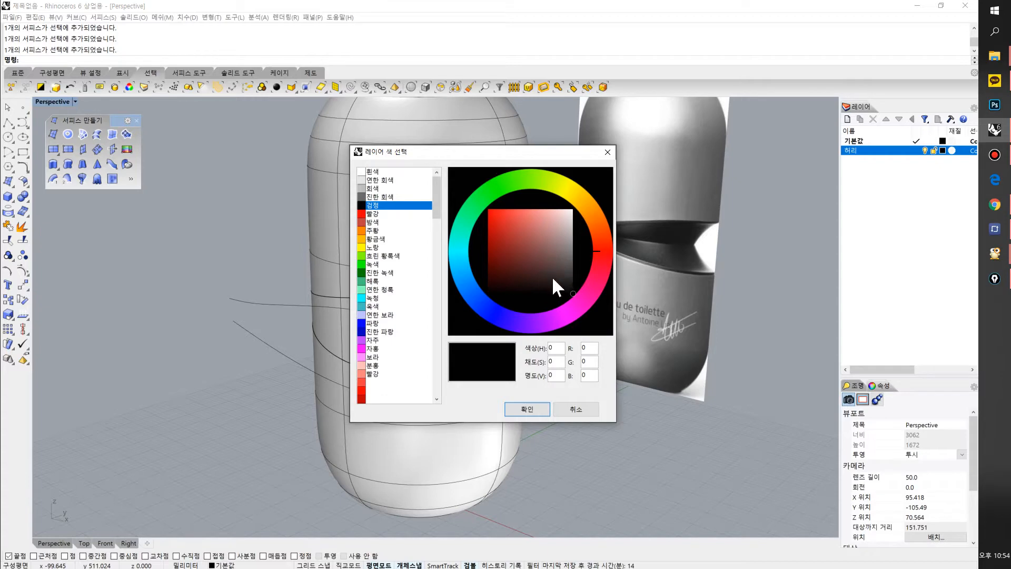
pyautogui.click(542, 219)
pyautogui.click(533, 211)
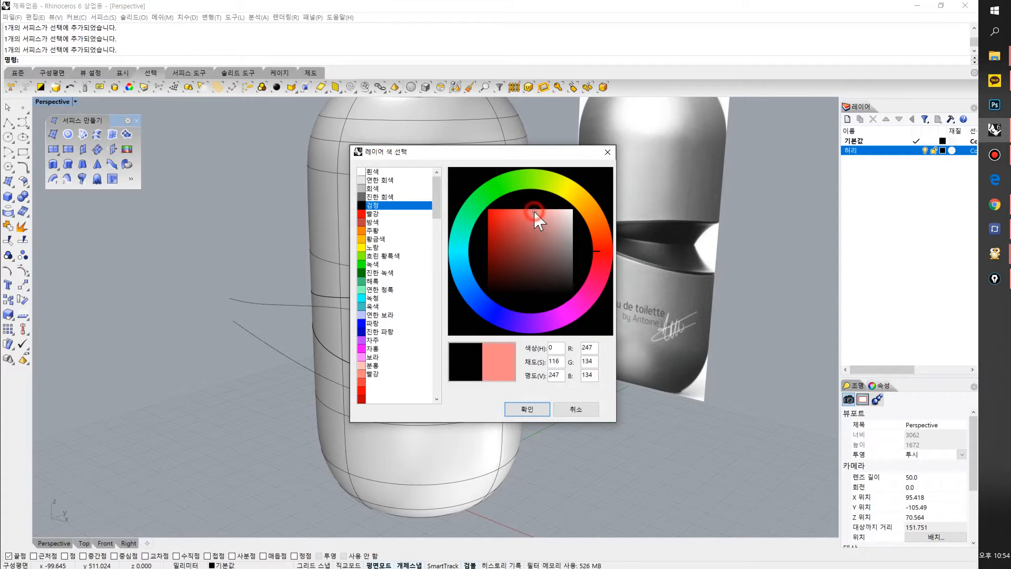
pyautogui.click(534, 412)
pyautogui.moveTo(553, 417); pyautogui.dragTo(605, 379, button='right')
pyautogui.click(890, 204)
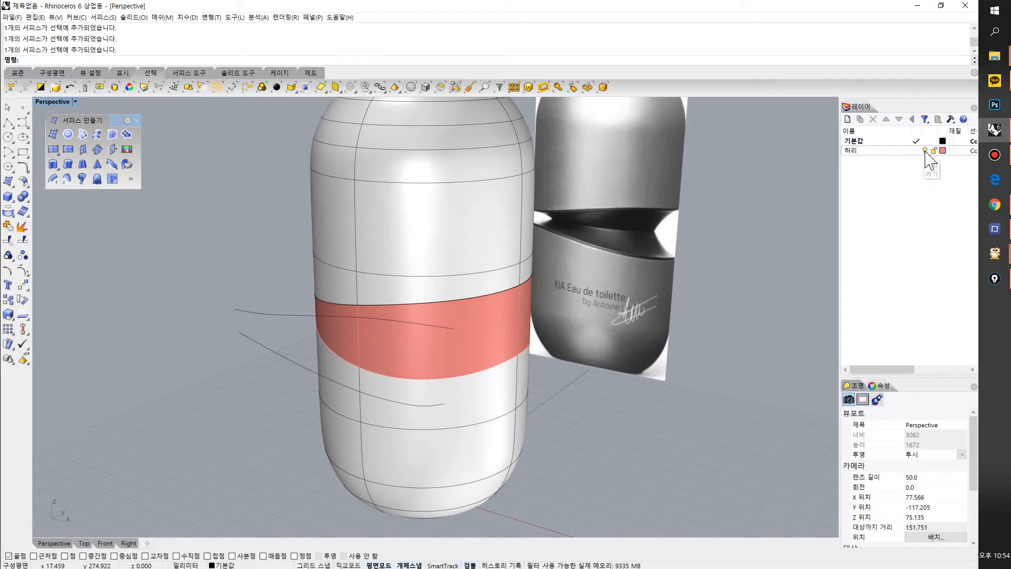
# Turn off the 허리 layer and inspect the open gap between the upper and lower bottle pieces
pyautogui.click(925, 151)
pyautogui.moveTo(600, 457); pyautogui.dragTo(555, 341, button='right')
pyautogui.moveTo(712, 270); pyautogui.dragTo(514, 332, button='right')
pyautogui.click(522, 265)
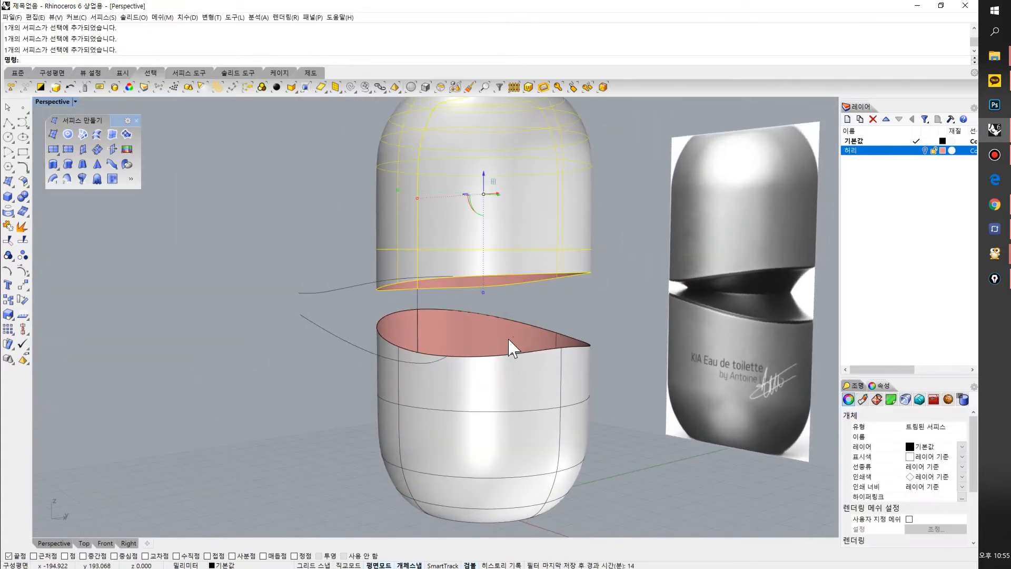
pyautogui.click(463, 293)
pyautogui.scroll(3, 463, 294)
pyautogui.moveTo(519, 343); pyautogui.dragTo(557, 328, button='right')
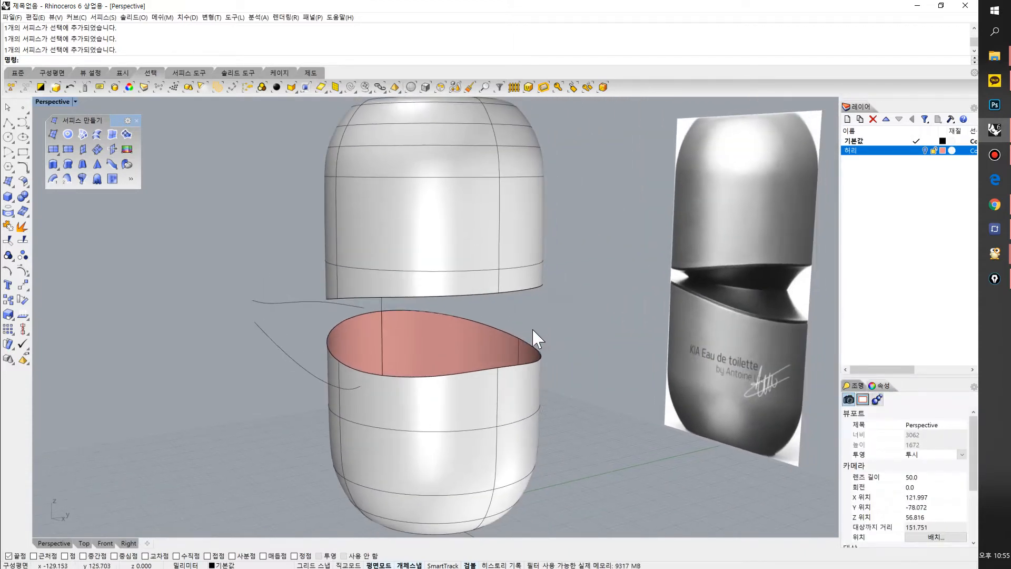
pyautogui.moveTo(492, 331); pyautogui.dragTo(524, 335, button='right')
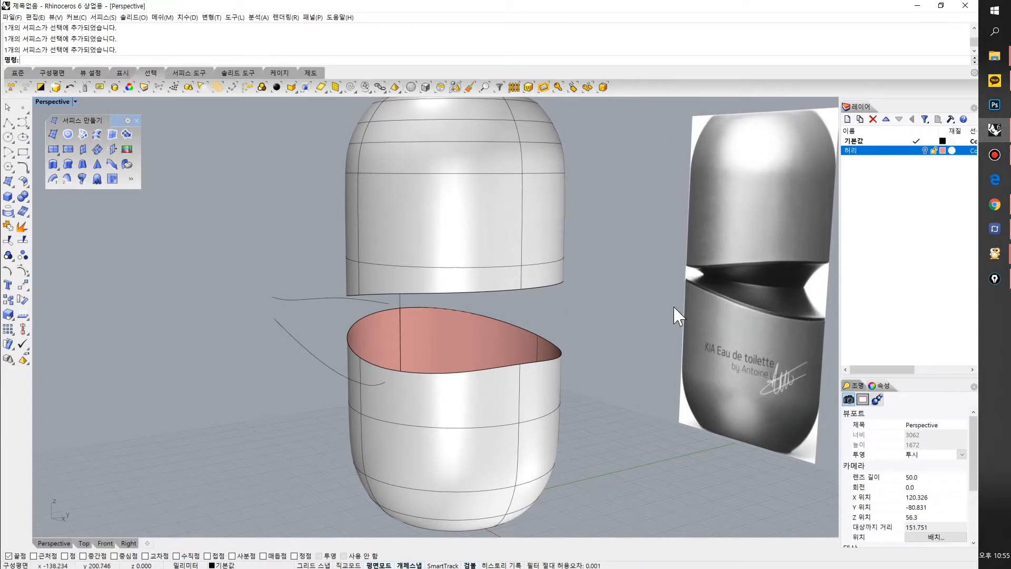
pyautogui.moveTo(598, 327); pyautogui.dragTo(569, 327, button='right')
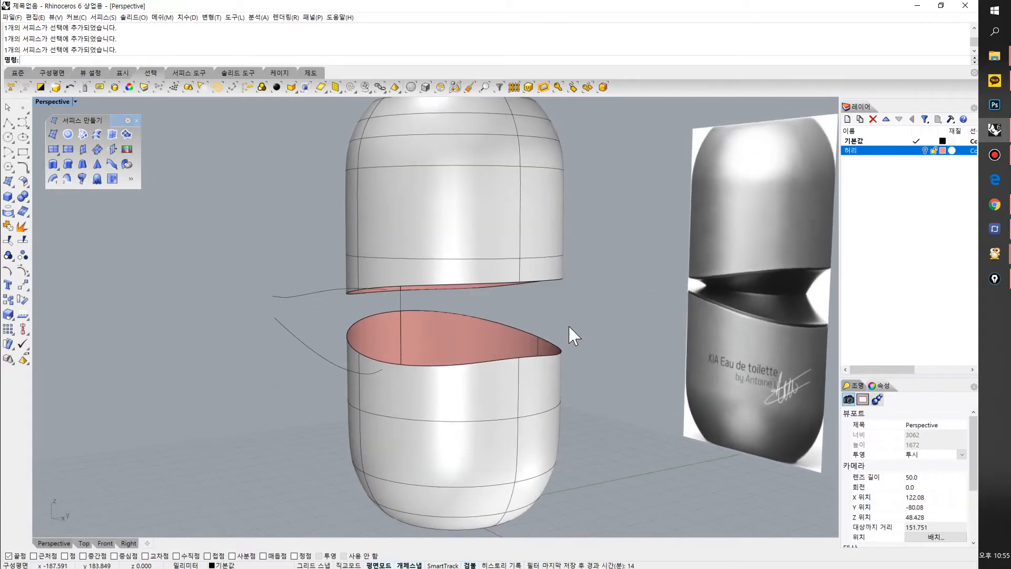
# Extrude the lower notch curve into a curved surface that passes completely across the bottle
pyautogui.scroll(6, 443, 300)
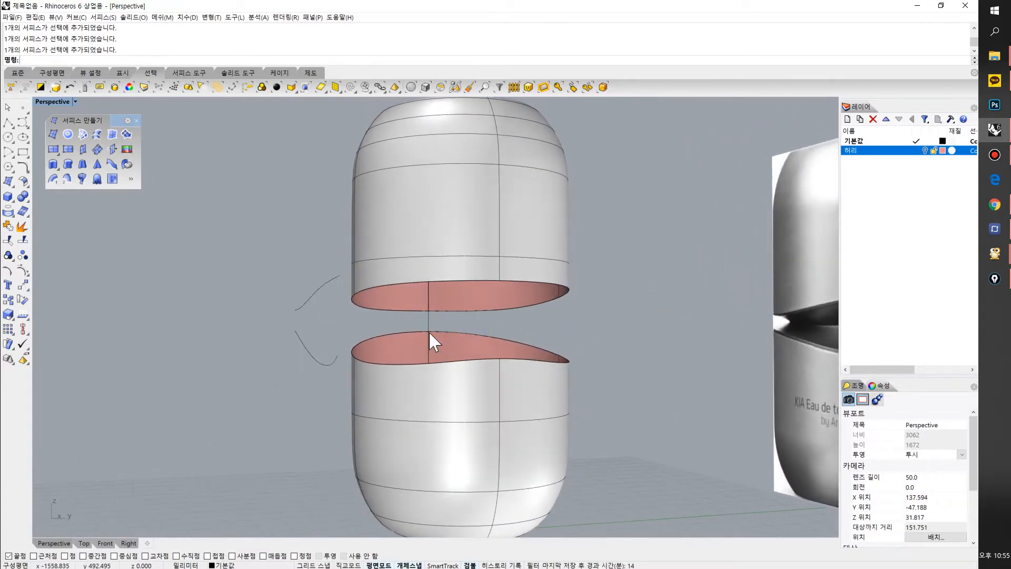
pyautogui.click(405, 288)
pyautogui.moveTo(404, 288); pyautogui.dragTo(324, 335, button='right')
pyautogui.click(266, 302)
pyautogui.moveTo(289, 331); pyautogui.dragTo(662, 343)
pyautogui.moveTo(402, 330)
pyautogui.mouseDown(button='right')
pyautogui.moveTo(401, 316)
pyautogui.moveTo(619, 369)
pyautogui.moveTo(608, 354)
pyautogui.mouseUp(button='right')
# Trim away the part of the extruded surface outside the lower bottle piece, using that piece as the cutting object
pyautogui.click(582, 418)
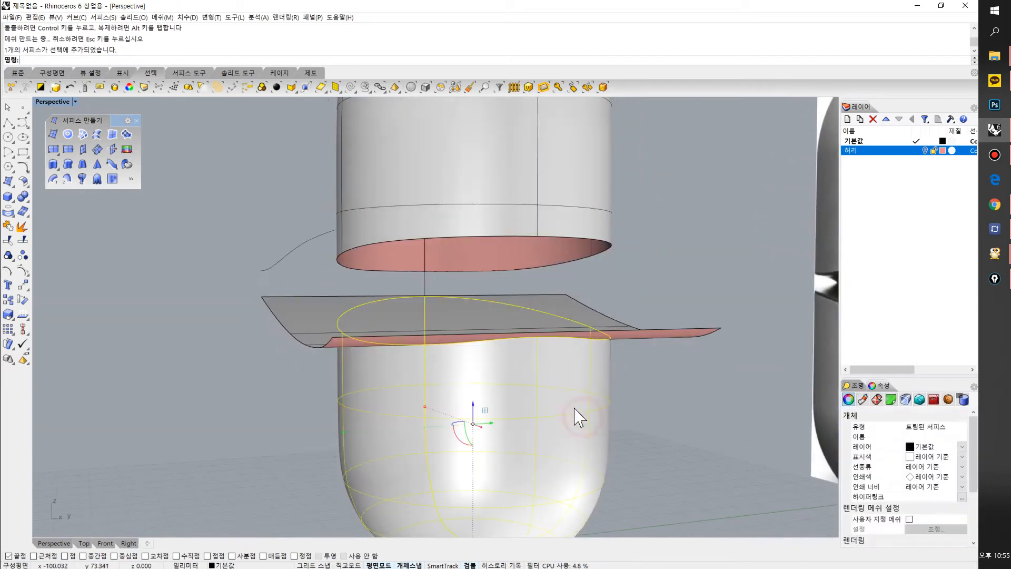
pyautogui.write('trim')
pyautogui.press('Return')
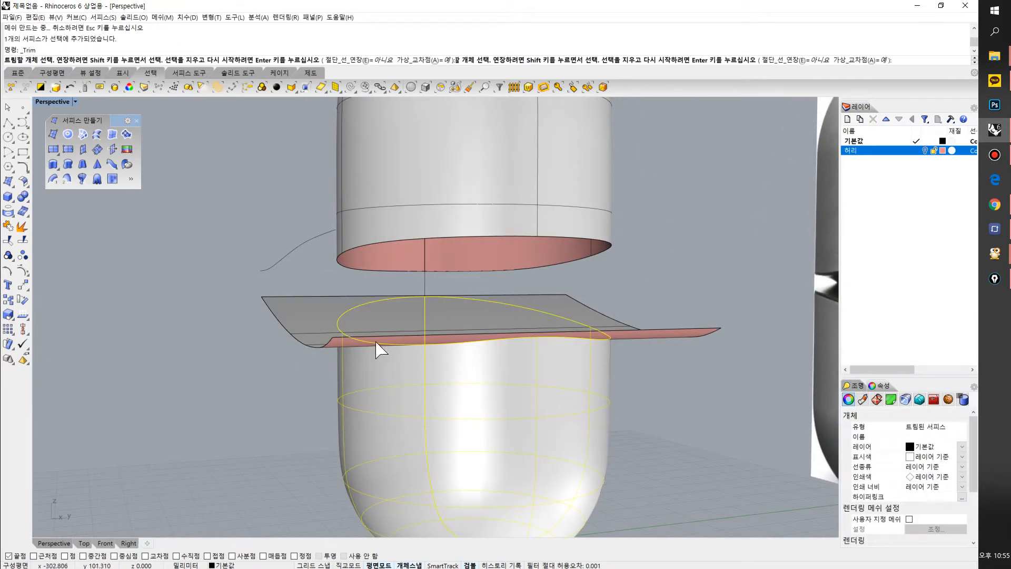
pyautogui.click(310, 316)
pyautogui.moveTo(309, 316); pyautogui.dragTo(315, 326, button='right')
pyautogui.press('Return')
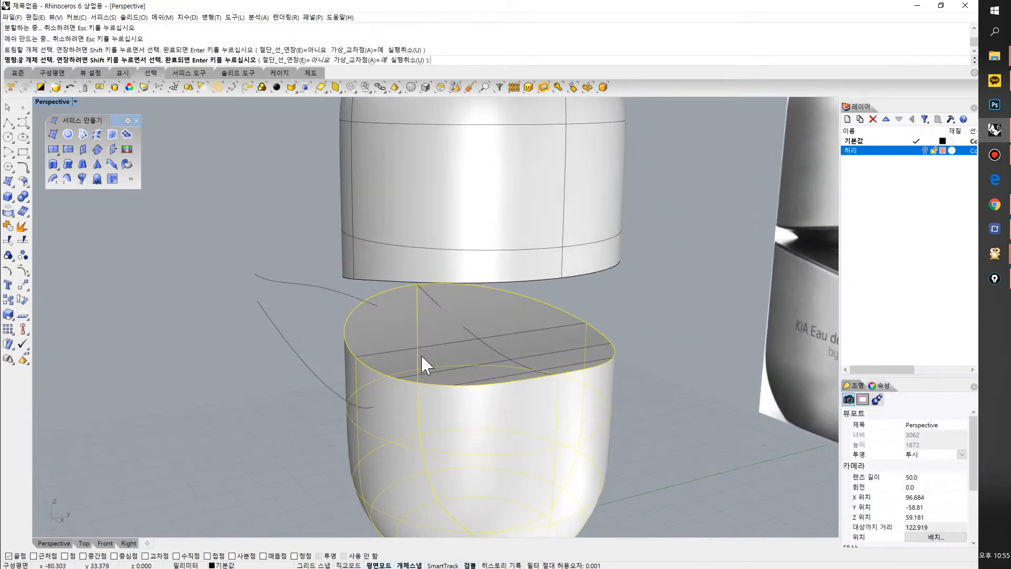
# Join the trimmed notch surface and the lower bottle piece into one polysurface
pyautogui.keyDown('shift'); pyautogui.click(463, 343); pyautogui.keyUp('shift')
pyautogui.moveTo(563, 346)
pyautogui.mouseDown(button='right')
pyautogui.moveTo(614, 333)
pyautogui.moveTo(569, 343)
pyautogui.mouseUp(button='right')
pyautogui.keyDown('shift'); pyautogui.click(532, 331); pyautogui.keyUp('shift')
pyautogui.rightClick(548, 401)
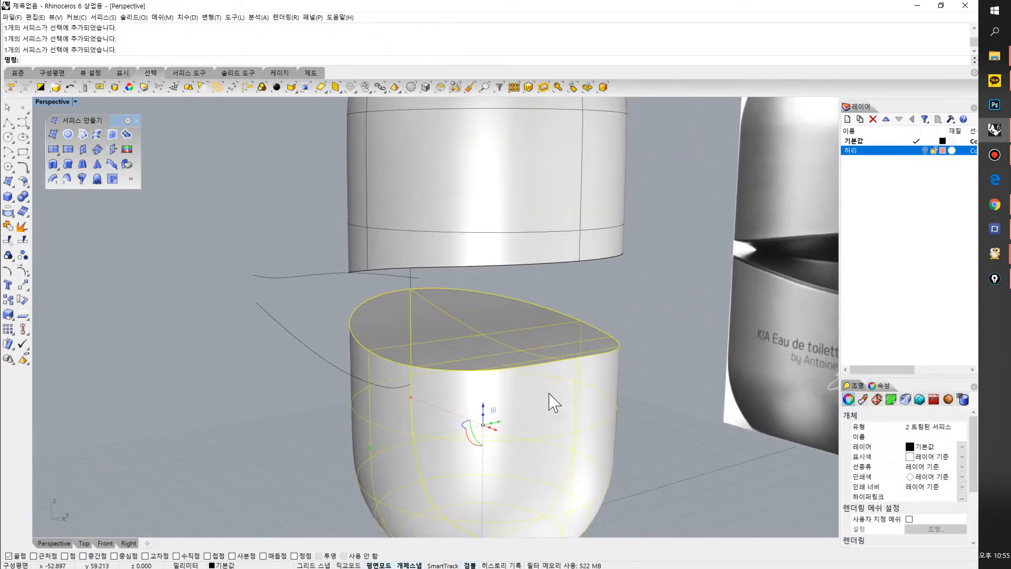
pyautogui.click(670, 329)
pyautogui.moveTo(472, 298); pyautogui.dragTo(544, 432, button='right')
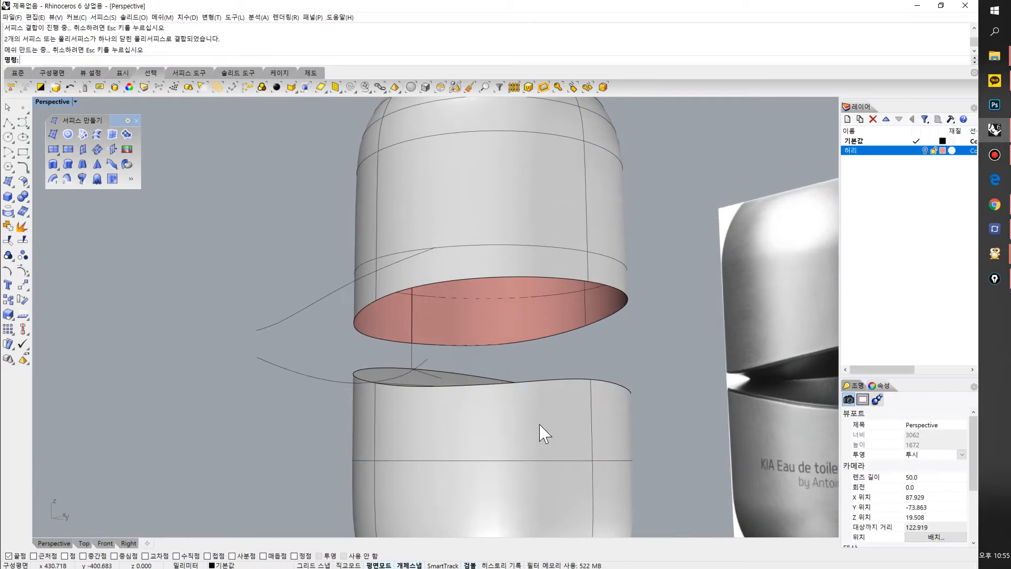
# Select the upper bottle piece and keep the surface tools open as a floating palette
pyautogui.scroll(3, 512, 349)
pyautogui.moveTo(512, 349); pyautogui.dragTo(417, 262, button='right')
pyautogui.moveTo(482, 293); pyautogui.dragTo(419, 290, button='right')
pyautogui.click(419, 289)
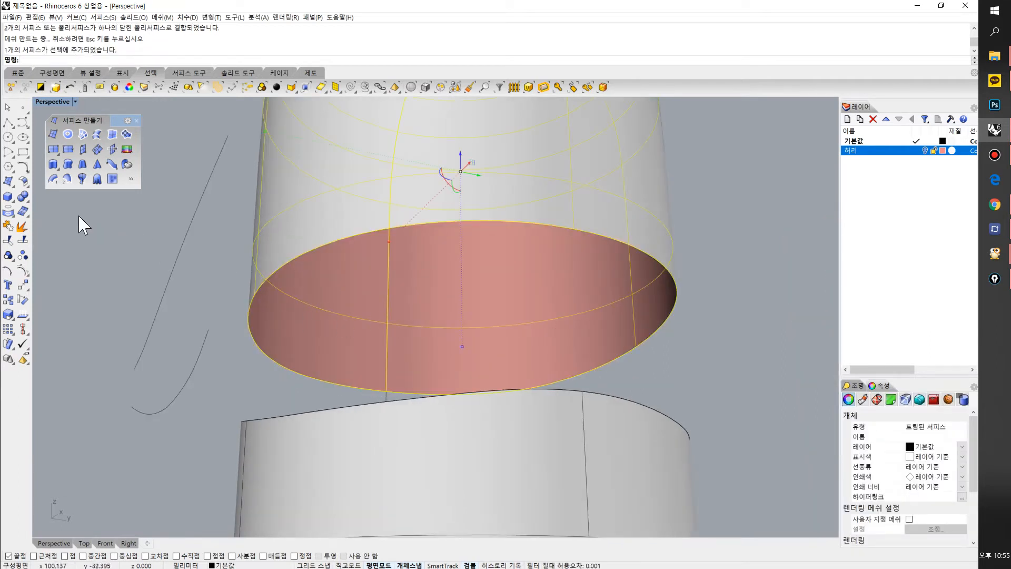
pyautogui.click(24, 183)
pyautogui.moveTo(56, 178); pyautogui.dragTo(81, 210)
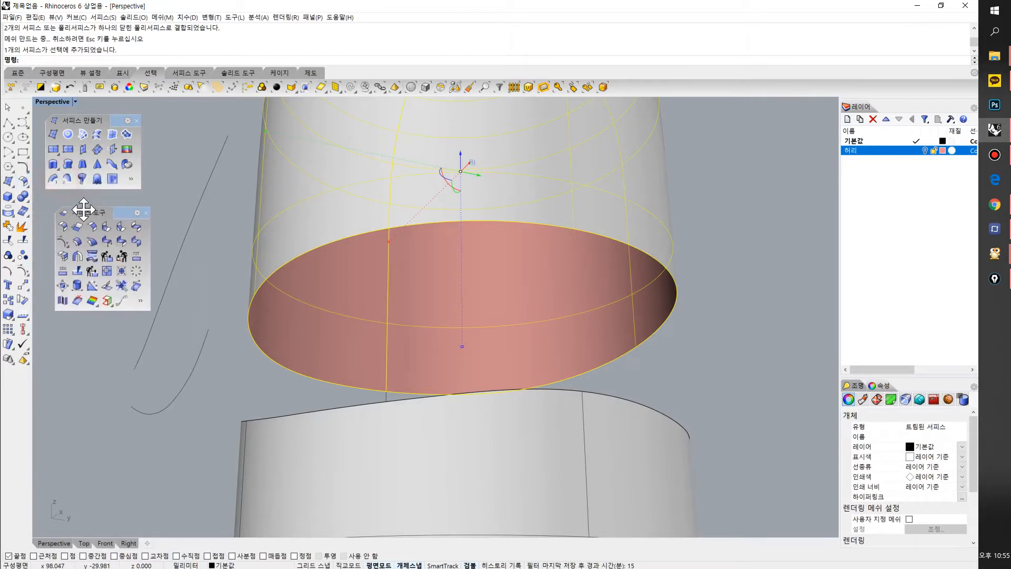
# Start a solid surface offset of the upper bottle piece with a distance of 1 mm
pyautogui.click(80, 244)
pyautogui.moveTo(310, 303); pyautogui.dragTo(365, 336, button='right')
pyautogui.scroll(2, 365, 336)
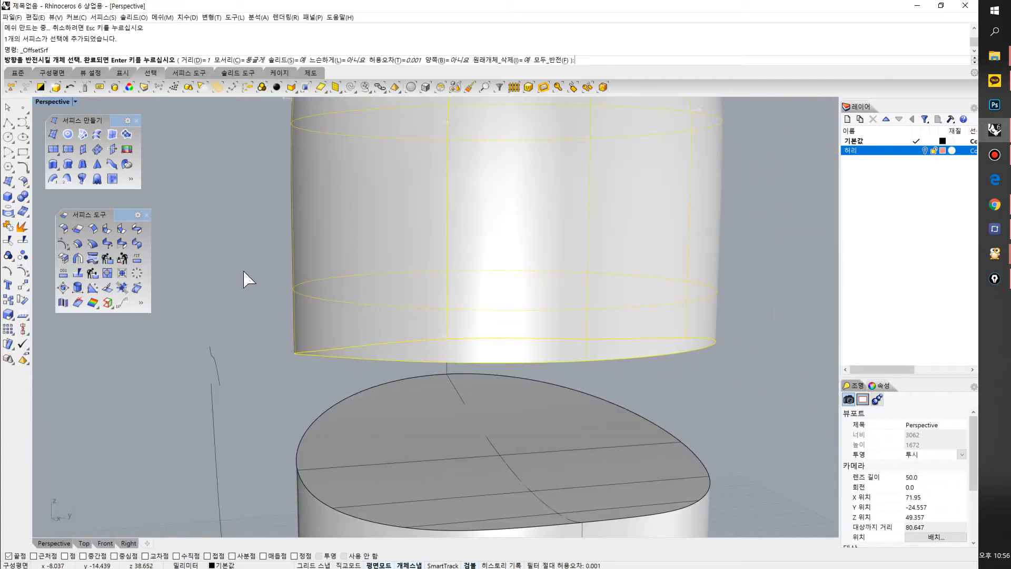
pyautogui.click(195, 61)
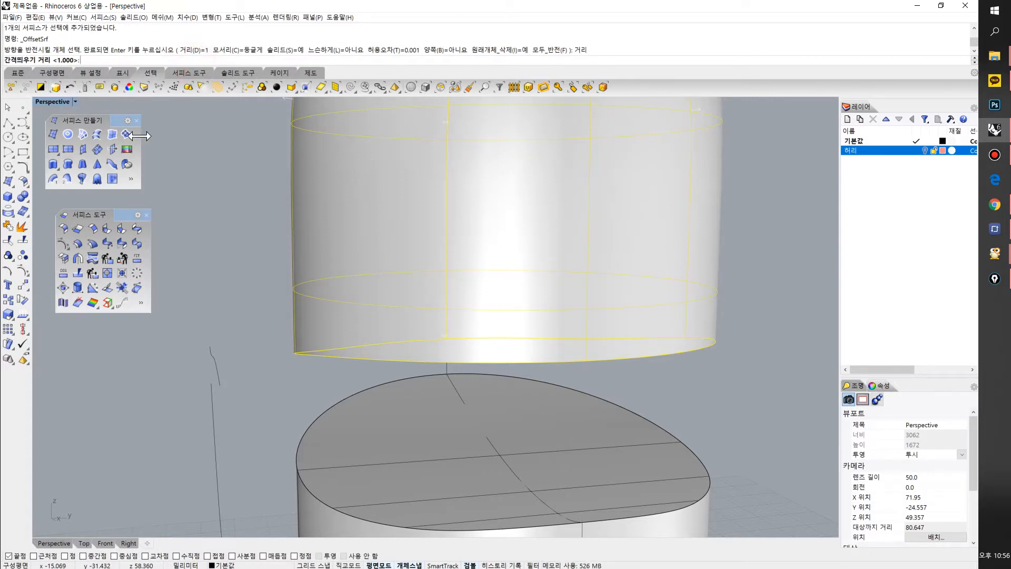
pyautogui.write('1')
pyautogui.press('Return')
# Flip the offset direction inward and create the solid shell of the upper bottle piece
pyautogui.scroll(-4, 495, 215)
pyautogui.keyDown('shift'); pyautogui.moveTo(475, 219); pyautogui.dragTo(488, 338, button='right'); pyautogui.keyUp('shift')
pyautogui.scroll(2, 431, 254)
pyautogui.keyDown('shift'); pyautogui.moveTo(432, 255); pyautogui.dragTo(380, 249, button='right'); pyautogui.keyUp('shift')
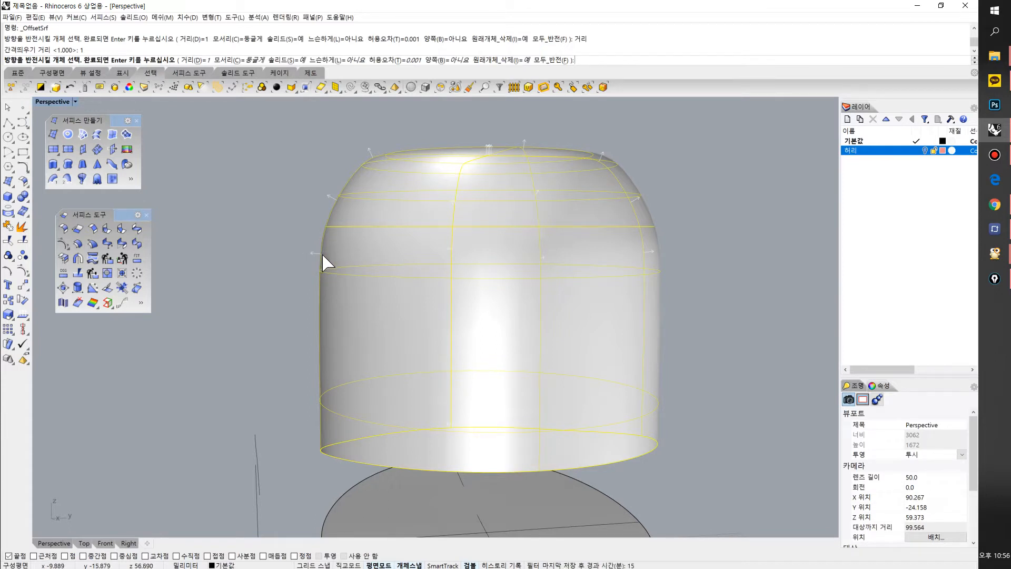
pyautogui.click(405, 256)
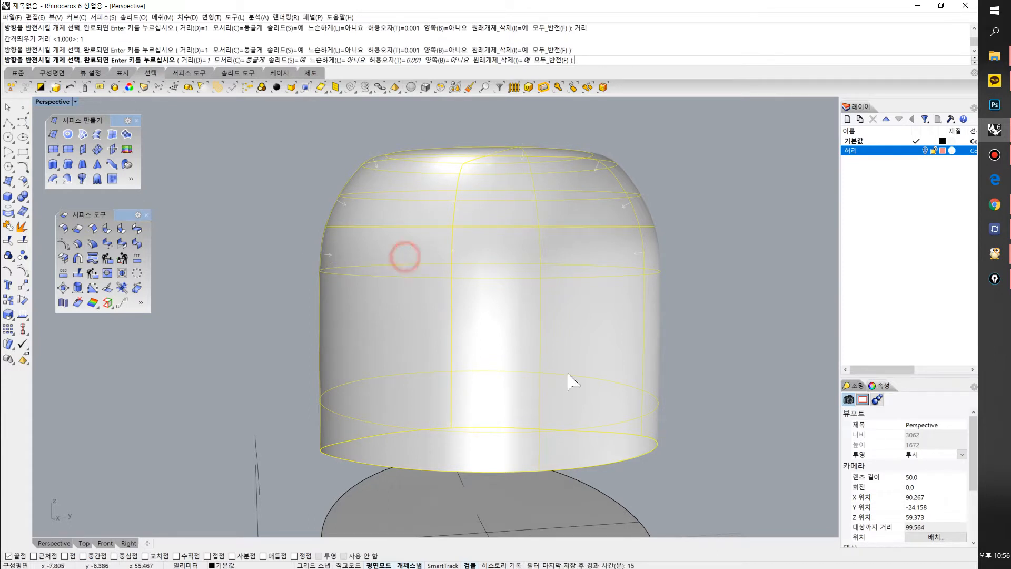
pyautogui.rightClick(509, 325)
pyautogui.moveTo(477, 352); pyautogui.dragTo(475, 315, button='right')
pyautogui.press('Escape')
pyautogui.moveTo(386, 355); pyautogui.dragTo(472, 364, button='right')
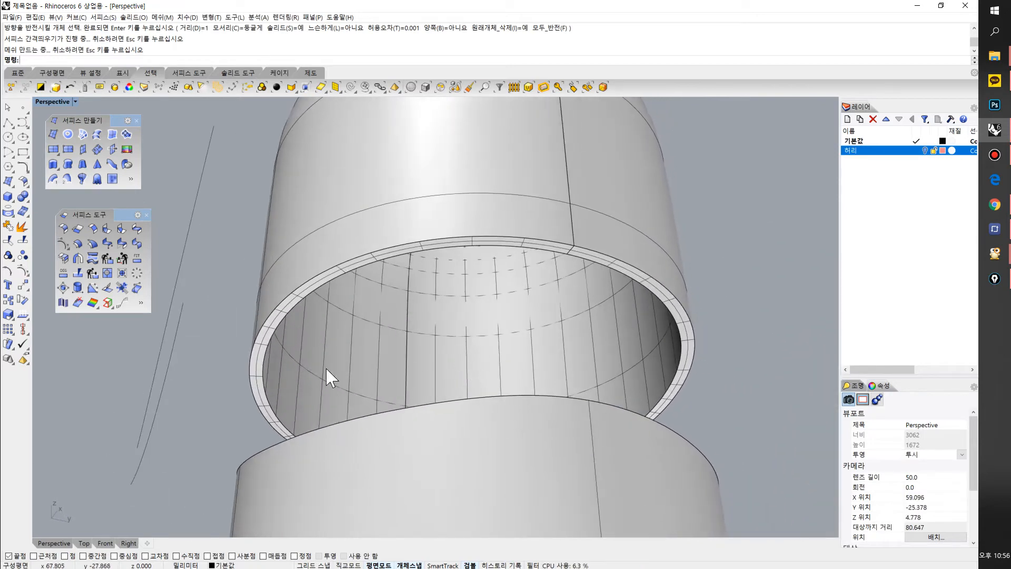
# Select the shelled upper piece to check its object type and undo the offset
pyautogui.click(384, 307)
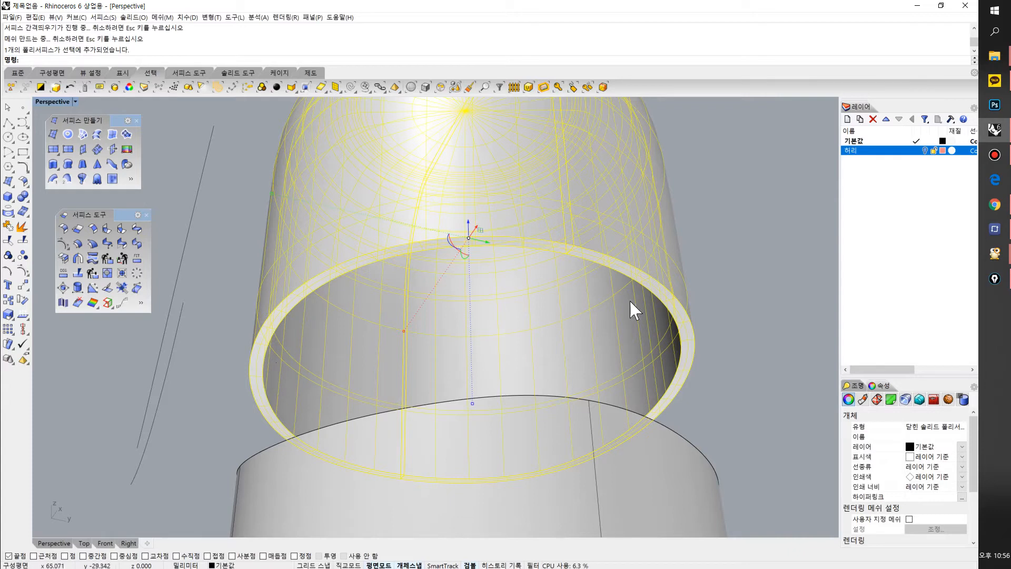
pyautogui.moveTo(567, 418); pyautogui.dragTo(440, 298, button='right')
pyautogui.click(185, 209)
pyautogui.hotkey('ctrl', 'z')
pyautogui.click(247, 200)
pyautogui.moveTo(367, 250); pyautogui.dragTo(462, 262, button='right')
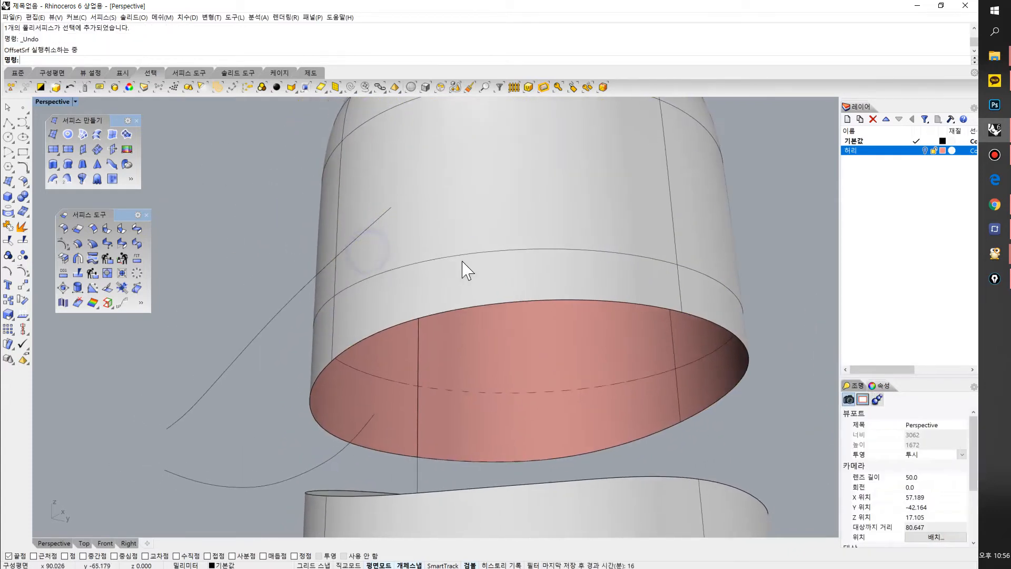
# Offset the upper bottle surface 1 mm inward with the Solid option turned off
pyautogui.click(461, 261)
pyautogui.click(77, 243)
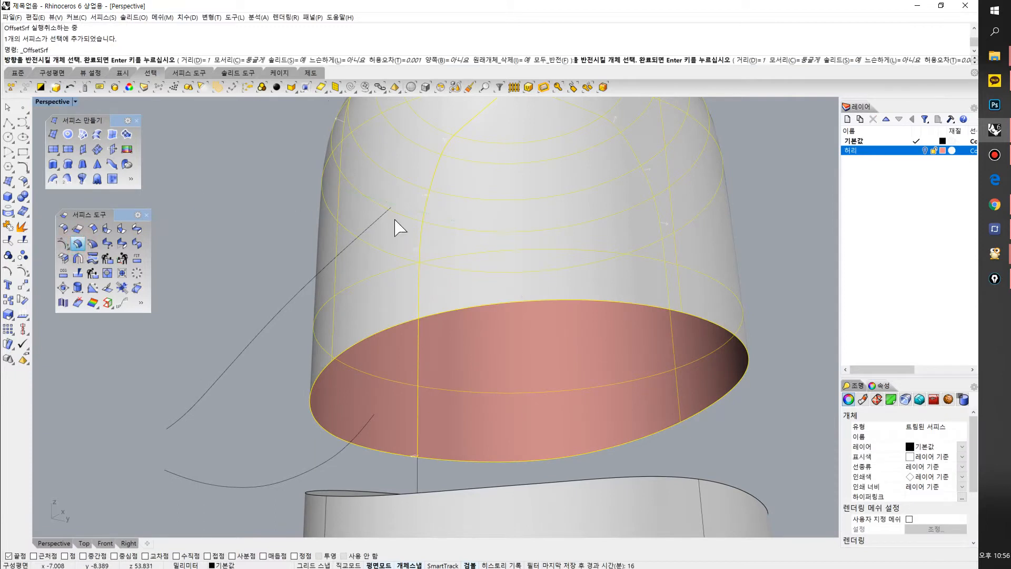
pyautogui.click(288, 60)
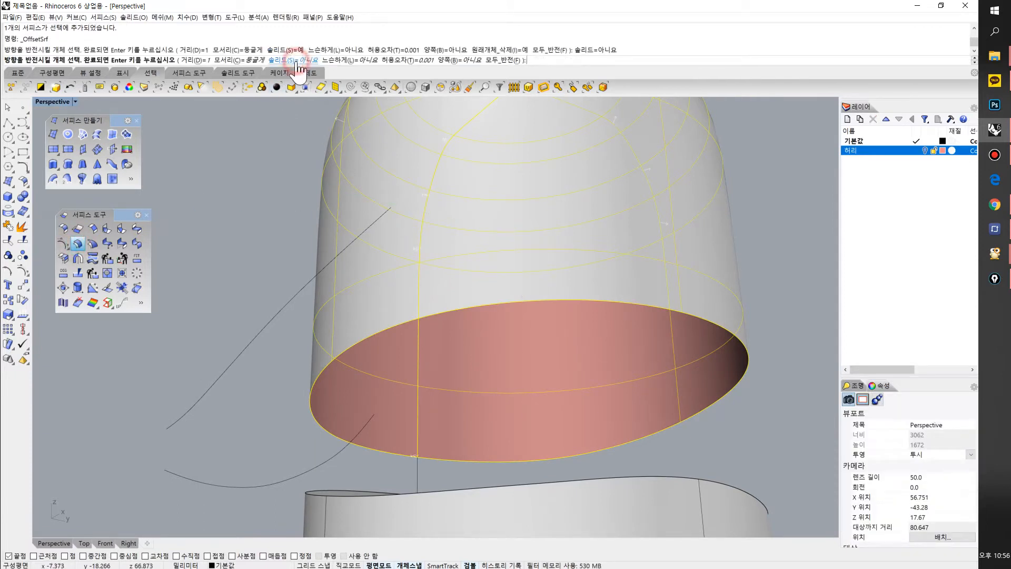
pyautogui.click(471, 248)
pyautogui.rightClick(343, 266)
# Inspect the non-solid inner surface of the upper piece and undo that offset
pyautogui.click(235, 248)
pyautogui.moveTo(293, 284); pyautogui.dragTo(413, 295, button='right')
pyautogui.click(439, 342)
pyautogui.click(214, 226)
pyautogui.hotkey('ctrl', 'z')
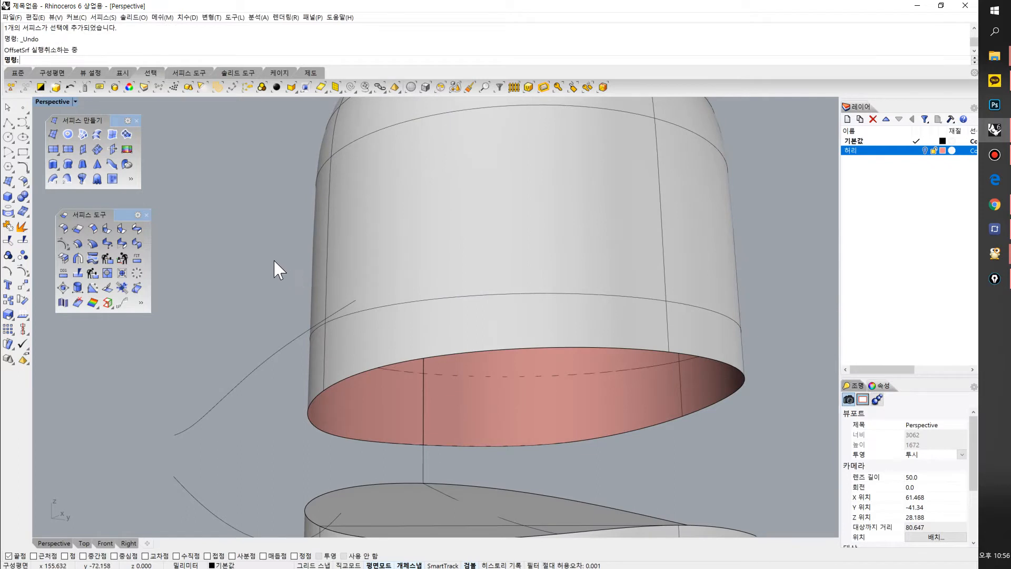
# Offset the upper bottle surface 1 mm inward with the Solid option turned on to form a thick-walled shell
pyautogui.click(418, 228)
pyautogui.click(78, 243)
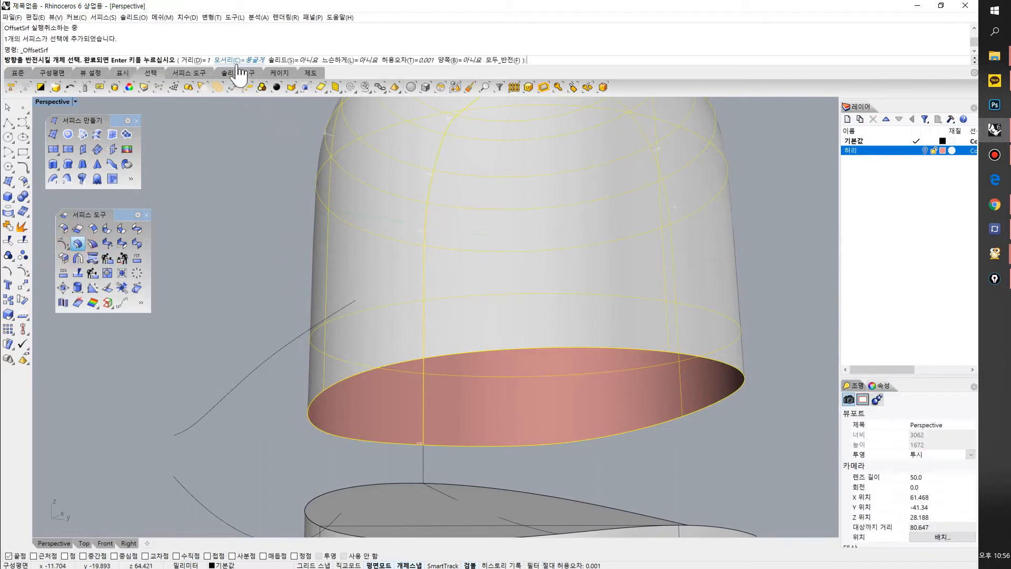
pyautogui.click(287, 60)
pyautogui.click(420, 184)
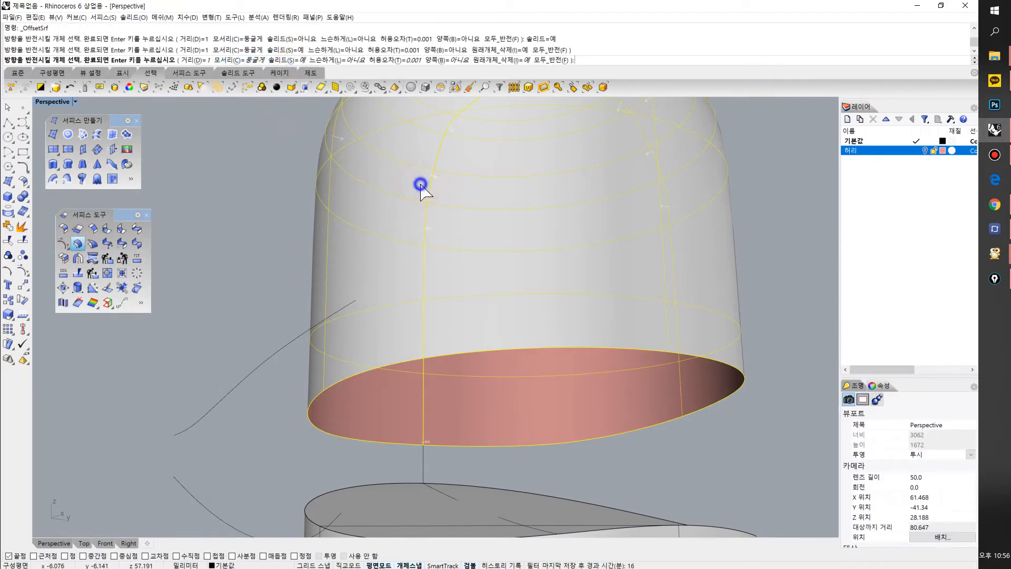
pyautogui.rightClick(420, 185)
pyautogui.click(241, 264)
pyautogui.scroll(-4, 307, 296)
pyautogui.moveTo(435, 343); pyautogui.dragTo(646, 247, button='right')
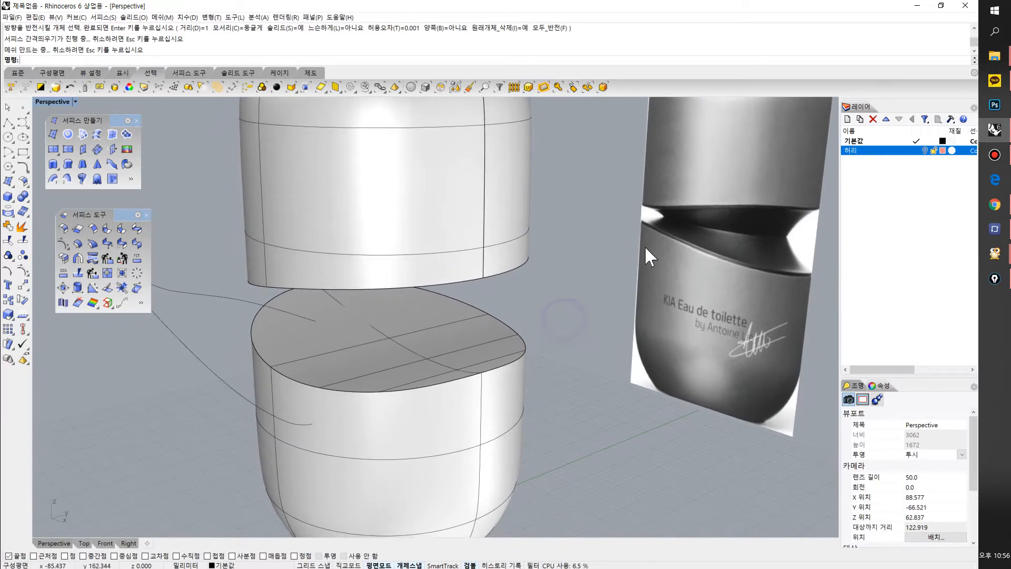
# Turn the 허리 layer back on to display the middle band between the bottle pieces
pyautogui.click(926, 150)
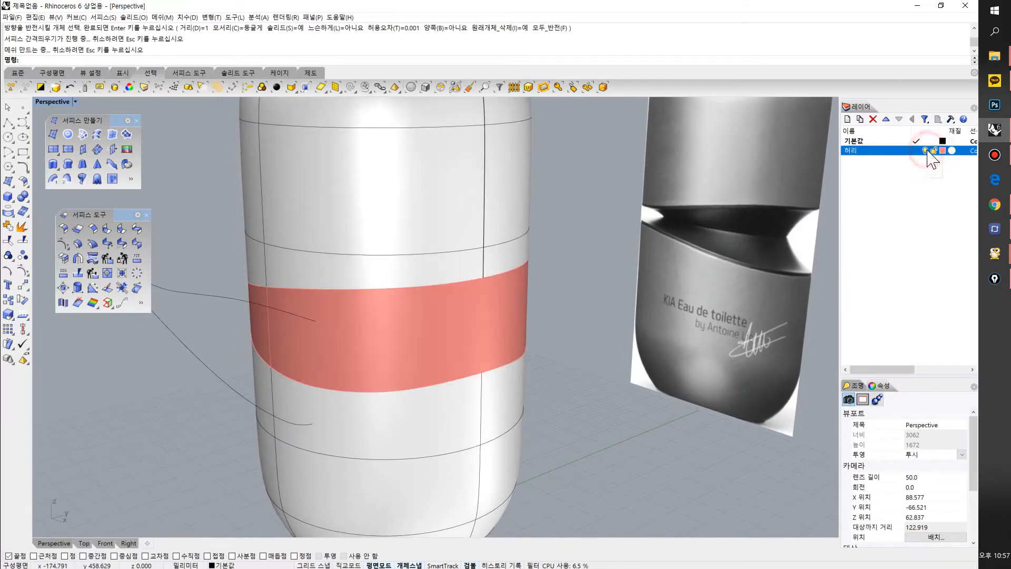
pyautogui.moveTo(609, 333); pyautogui.dragTo(524, 322, button='right')
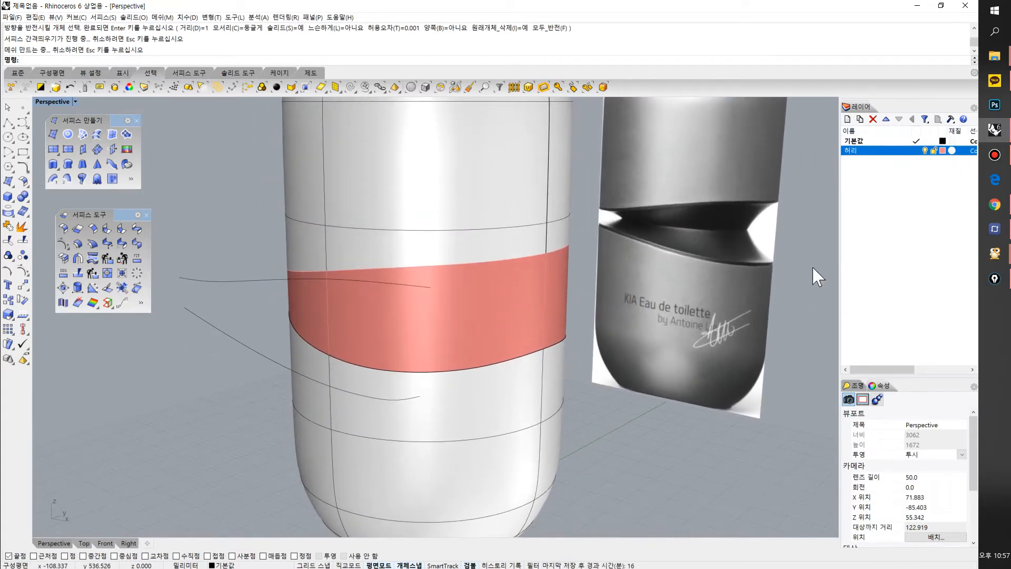
pyautogui.moveTo(596, 301); pyautogui.dragTo(527, 308, button='right')
# Hide the middle band surface with the Hide command and undo the hiding
pyautogui.click(510, 312)
pyautogui.click(19, 74)
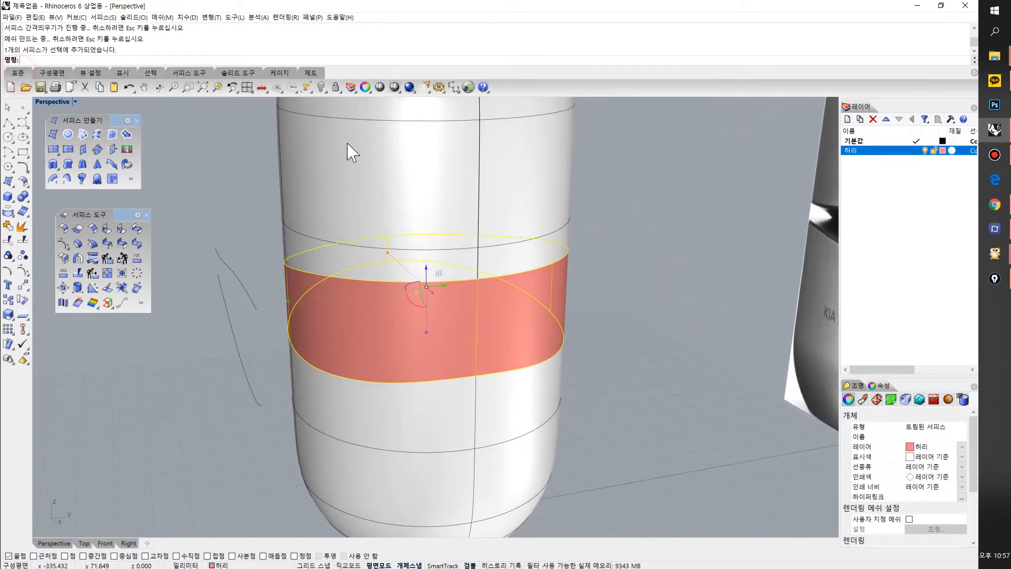
pyautogui.click(326, 92)
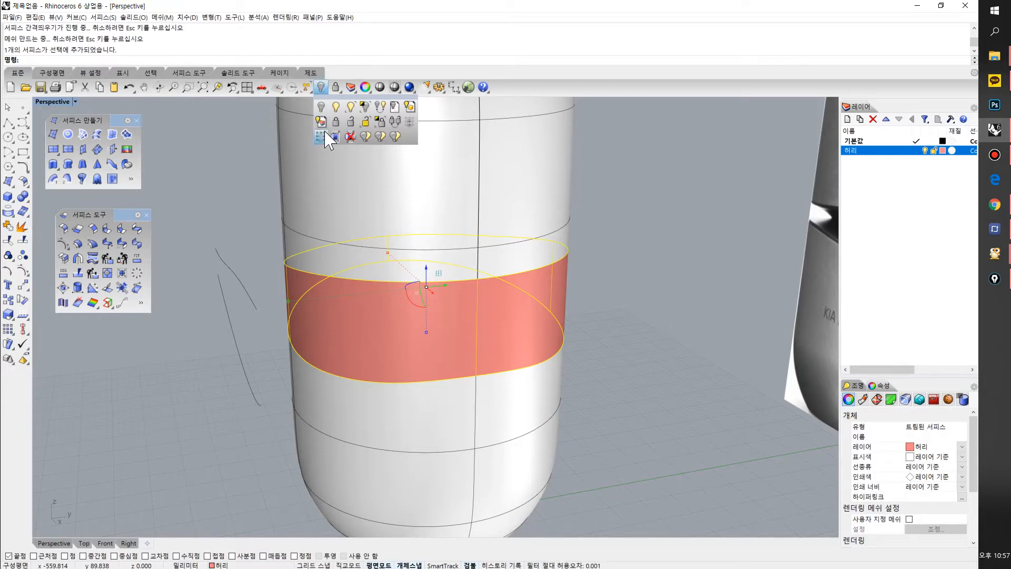
pyautogui.click(320, 107)
pyautogui.moveTo(275, 200); pyautogui.dragTo(424, 269, button='right')
pyautogui.hotkey('ctrl', 'z')
pyautogui.click(232, 188)
# Hide the middle band surface, leaving the gap between the upper and lower bottle pieces open
pyautogui.click(529, 305)
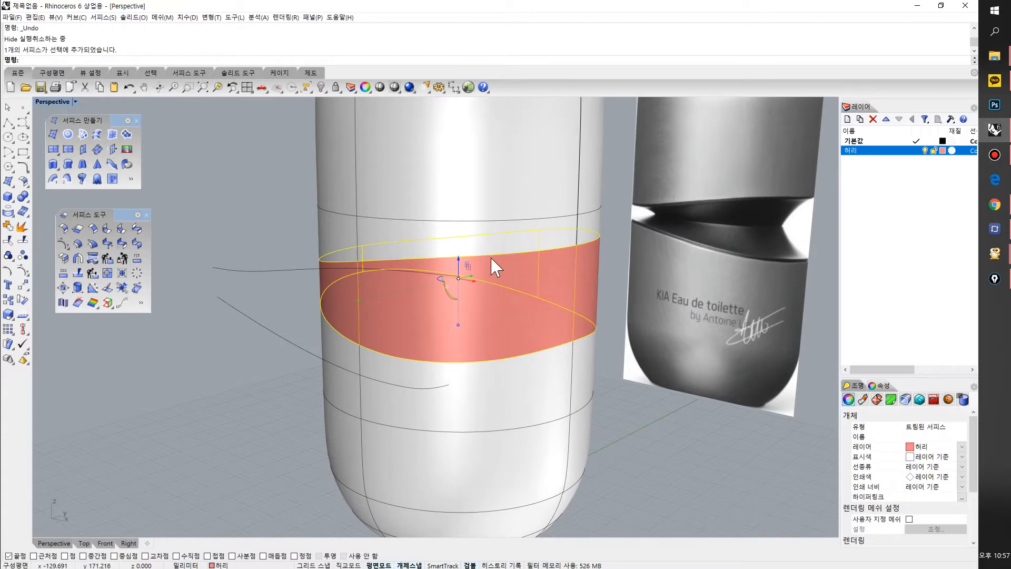
pyautogui.hotkey('ctrl', 'h')
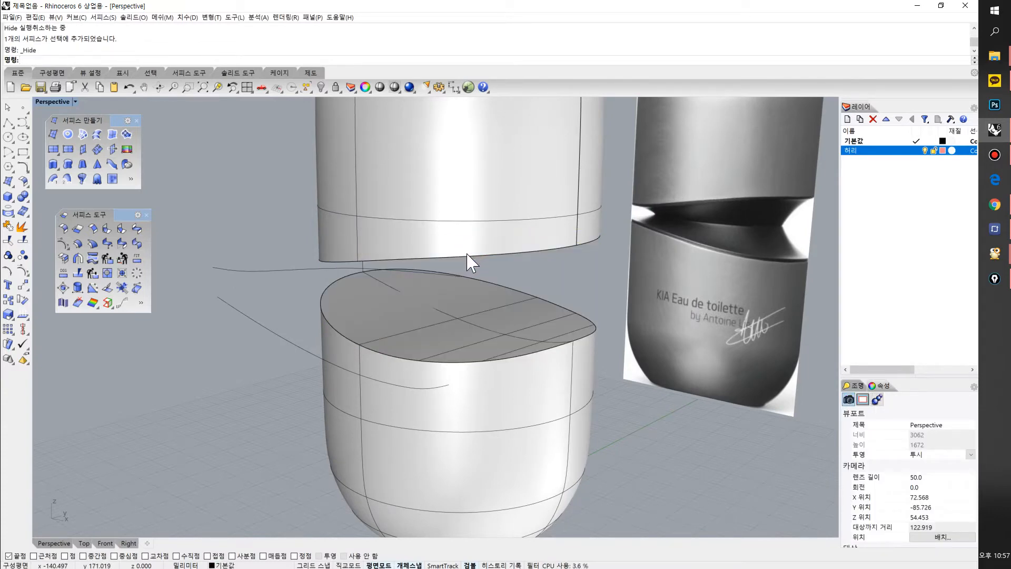
pyautogui.moveTo(463, 272); pyautogui.dragTo(408, 256, button='right')
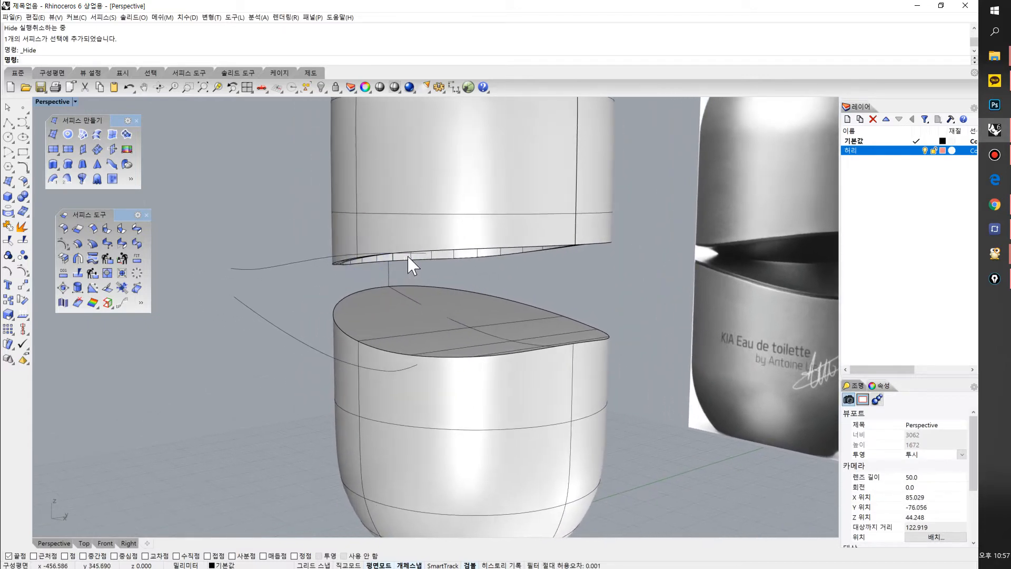
pyautogui.rightClick(422, 299)
pyautogui.press('Escape')
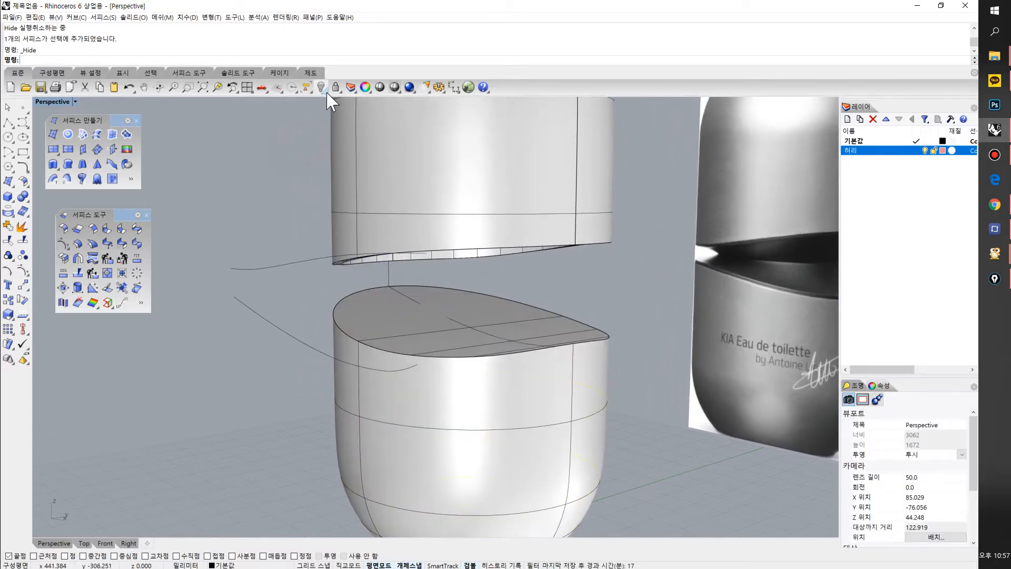
# Show the hidden middle band with the Show command and undo it, two times in a row
pyautogui.click(322, 88)
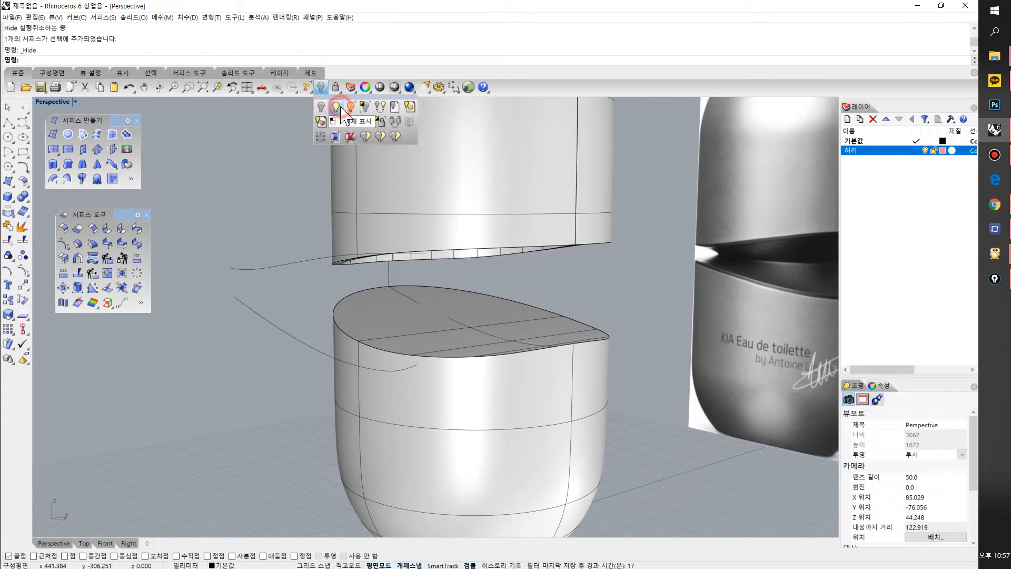
pyautogui.click(339, 108)
pyautogui.hotkey('ctrl', 'z')
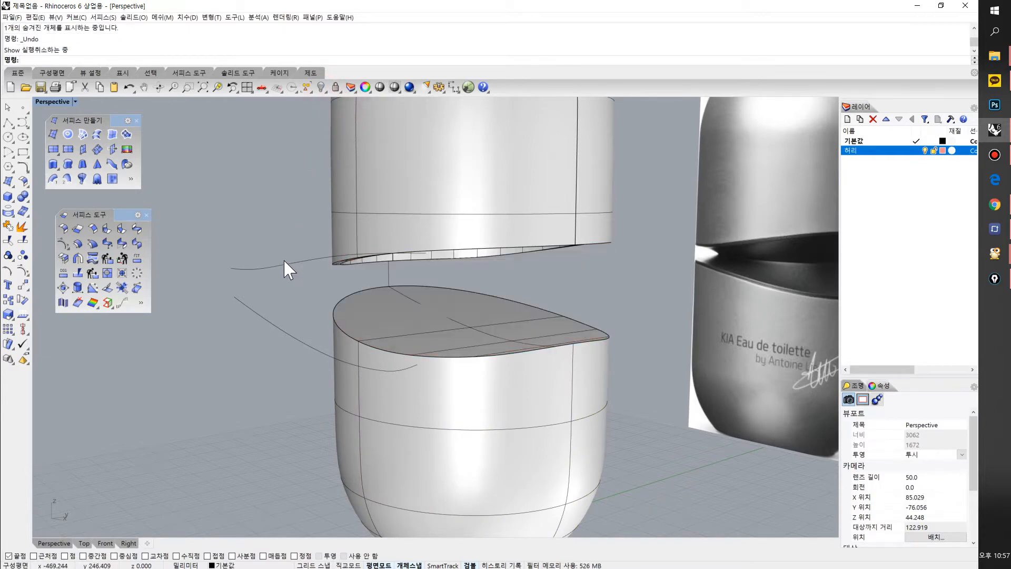
pyautogui.middleClick(293, 254)
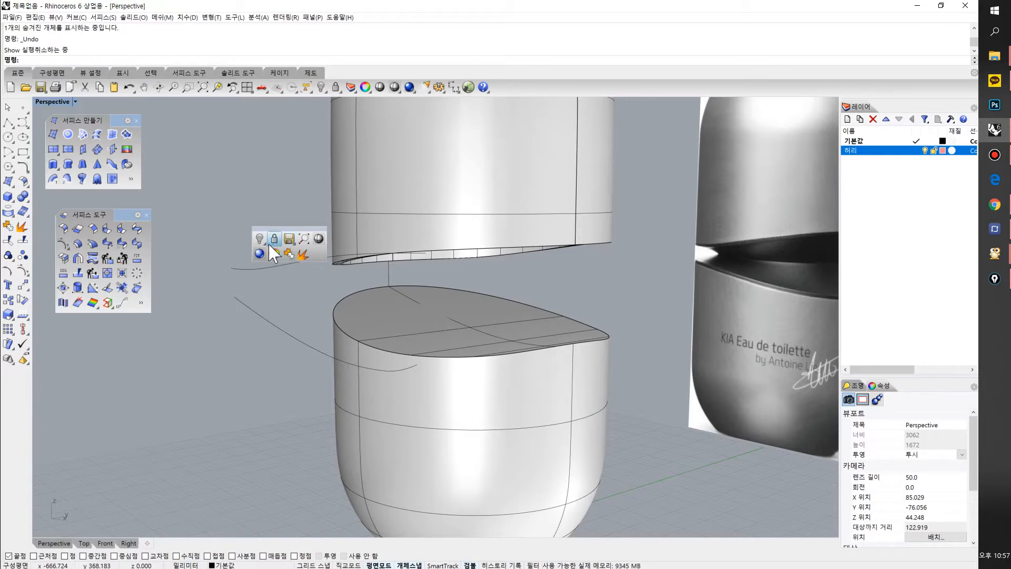
pyautogui.click(264, 243)
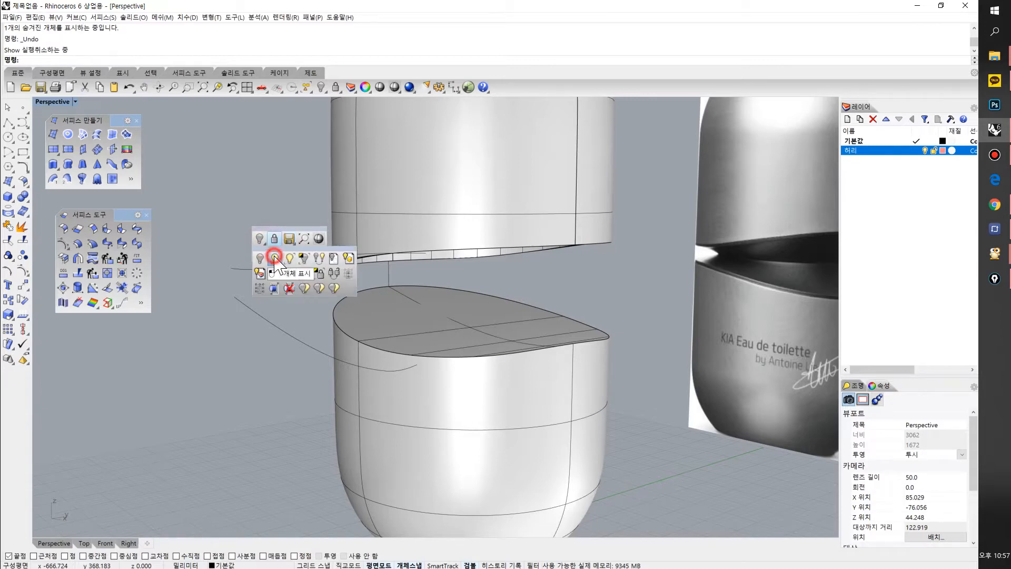
pyautogui.click(275, 259)
pyautogui.hotkey('ctrl', 'z')
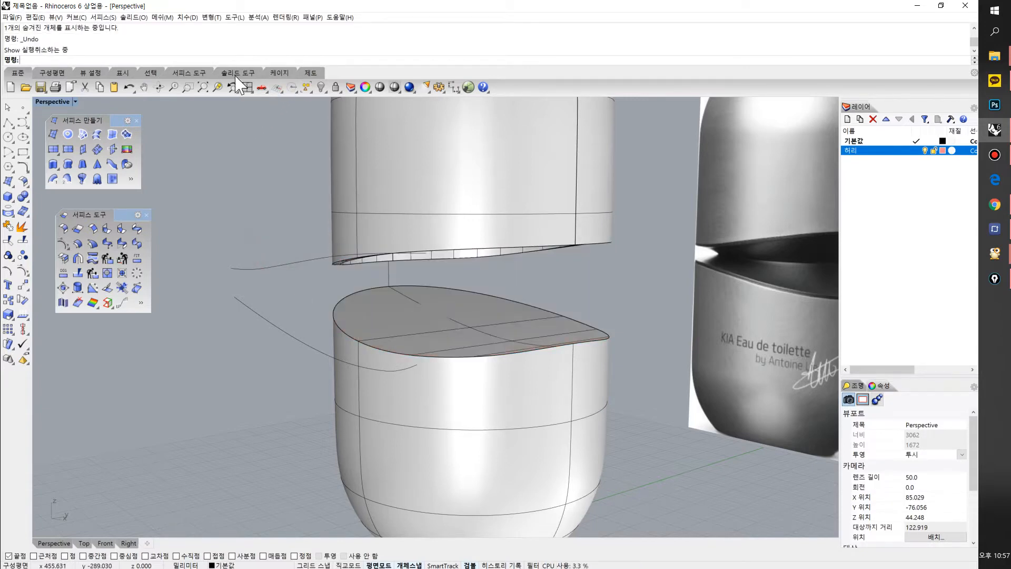
pyautogui.click(202, 73)
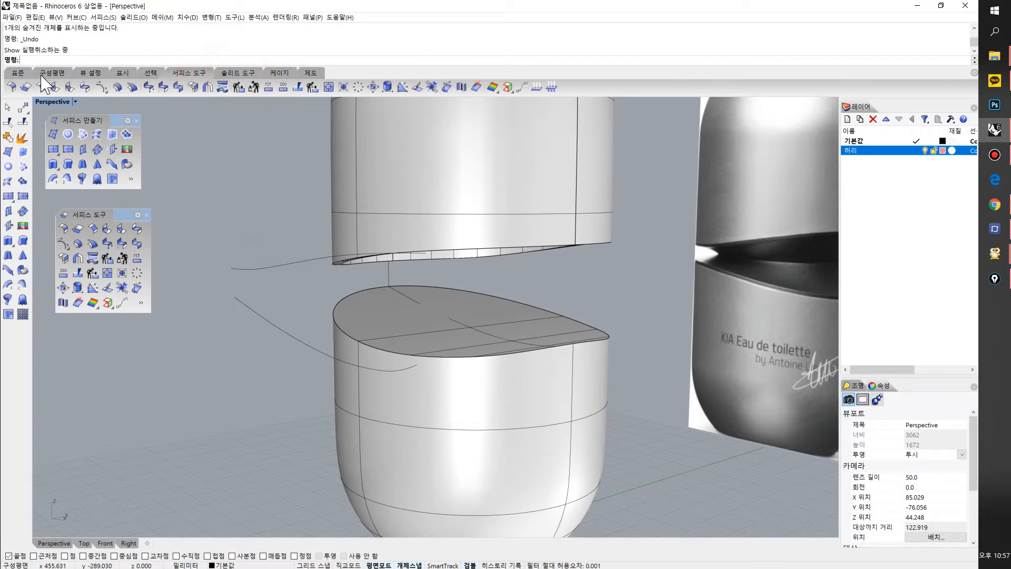
# Show the hidden middle band surface between the upper and lower bottle pieces
pyautogui.click(18, 72)
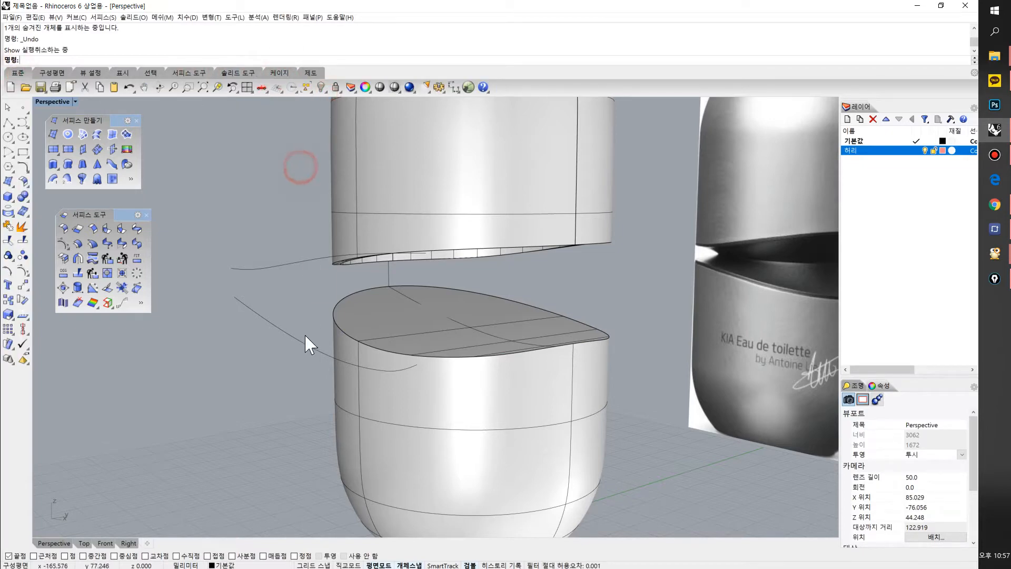
pyautogui.middleClick(284, 263)
pyautogui.click(257, 255)
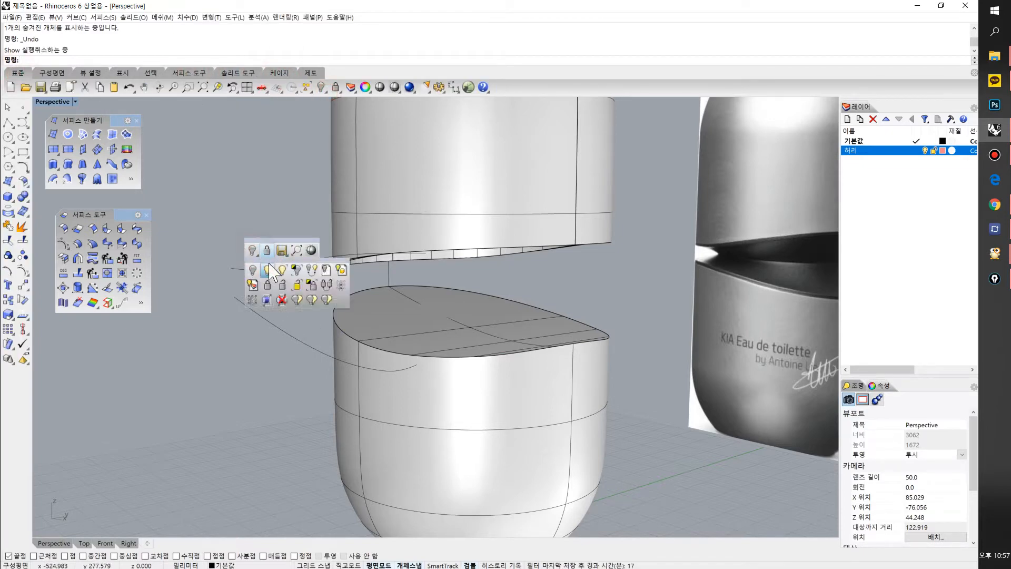
pyautogui.click(271, 267)
# Switch to a maximized Front view and abandon the started Boolean Difference
pyautogui.moveTo(574, 323)
pyautogui.mouseDown(button='right')
pyautogui.moveTo(596, 329)
pyautogui.moveTo(581, 328)
pyautogui.mouseUp(button='right')
pyautogui.write('bd')
pyautogui.press('Return')
pyautogui.hotkey('ctrl', 'F2')
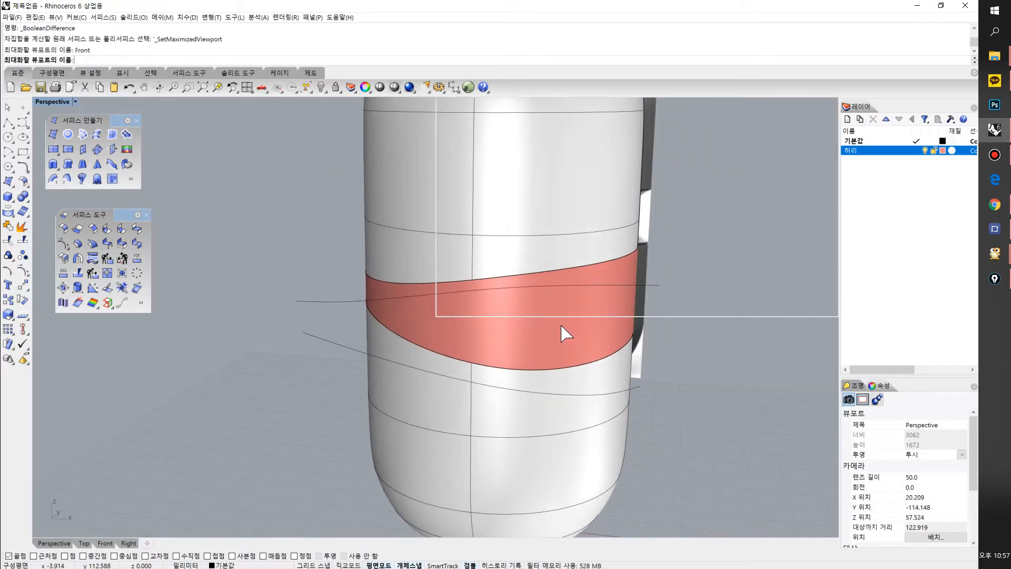
pyautogui.moveTo(459, 341); pyautogui.dragTo(419, 358, button='right')
pyautogui.scroll(8, 419, 358)
pyautogui.press('Escape')
pyautogui.moveTo(334, 340); pyautogui.dragTo(435, 327, button='right')
pyautogui.scroll(2, 289, 313)
pyautogui.click(223, 294)
pyautogui.scroll(-4, 319, 300)
pyautogui.scroll(4, 278, 316)
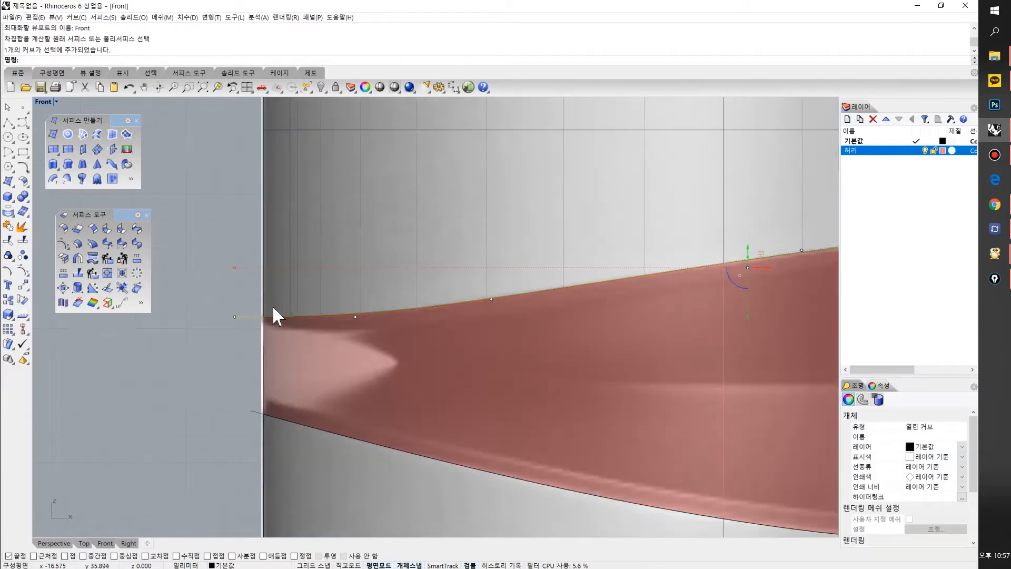
pyautogui.write('c')
pyautogui.press('Return')
pyautogui.click(249, 329)
pyautogui.click(396, 329)
pyautogui.click(545, 312)
pyautogui.click(646, 289)
pyautogui.press('Escape')
# Offset the curve along the band's upper edge by 0.5 mm toward the inside of the band
pyautogui.scroll(4, 298, 333)
pyautogui.moveTo(299, 333); pyautogui.dragTo(299, 355, button='right')
pyautogui.moveTo(207, 280); pyautogui.dragTo(201, 340)
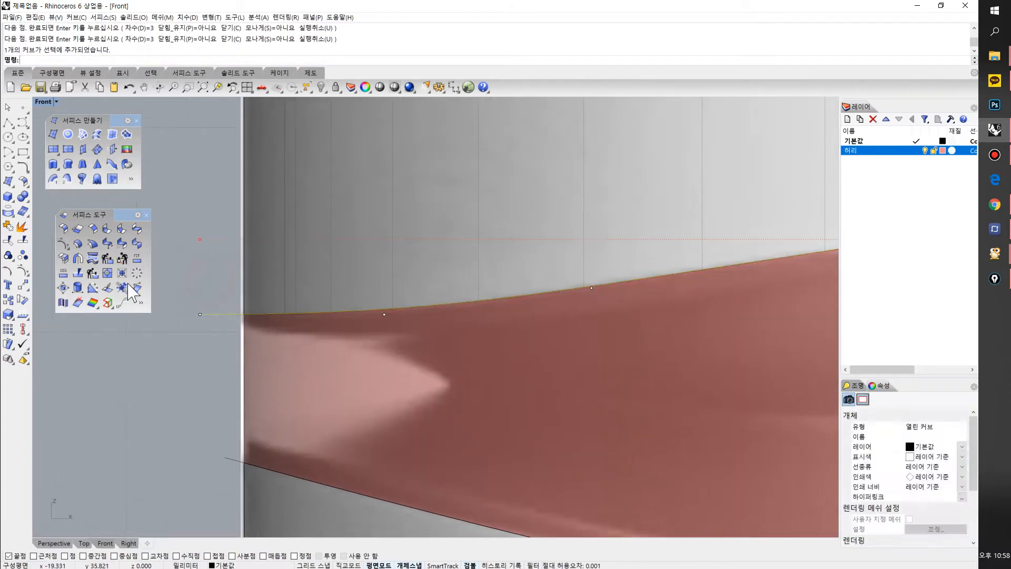
pyautogui.click(26, 173)
pyautogui.moveTo(38, 163); pyautogui.dragTo(81, 328)
pyautogui.click(140, 356)
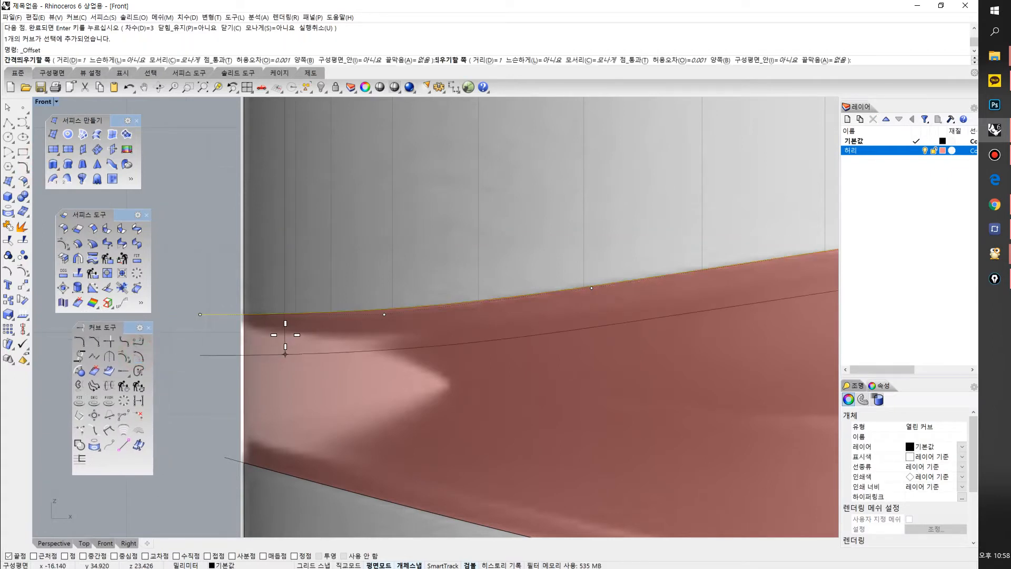
pyautogui.scroll(-5, 292, 333)
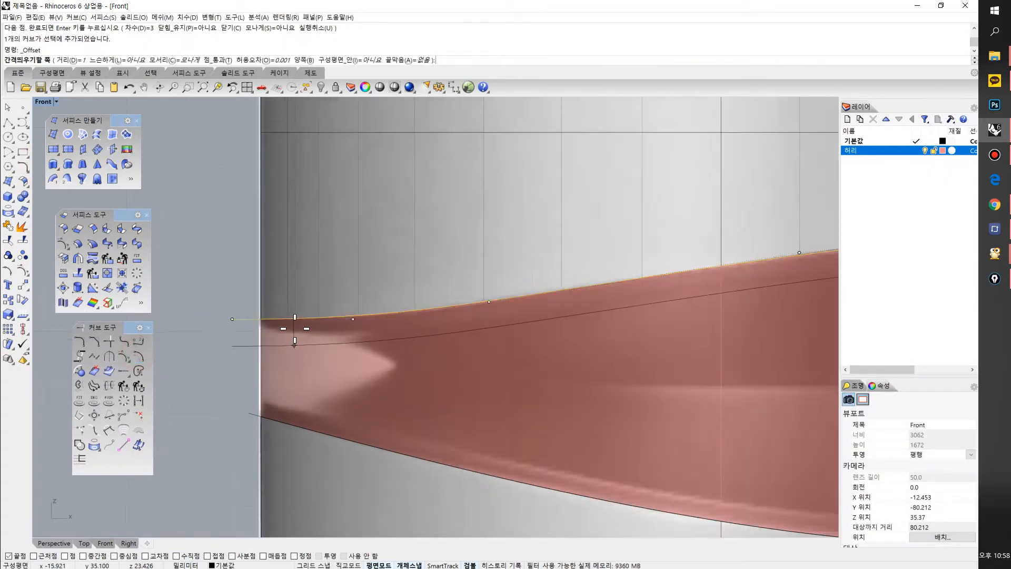
pyautogui.scroll(5, 293, 331)
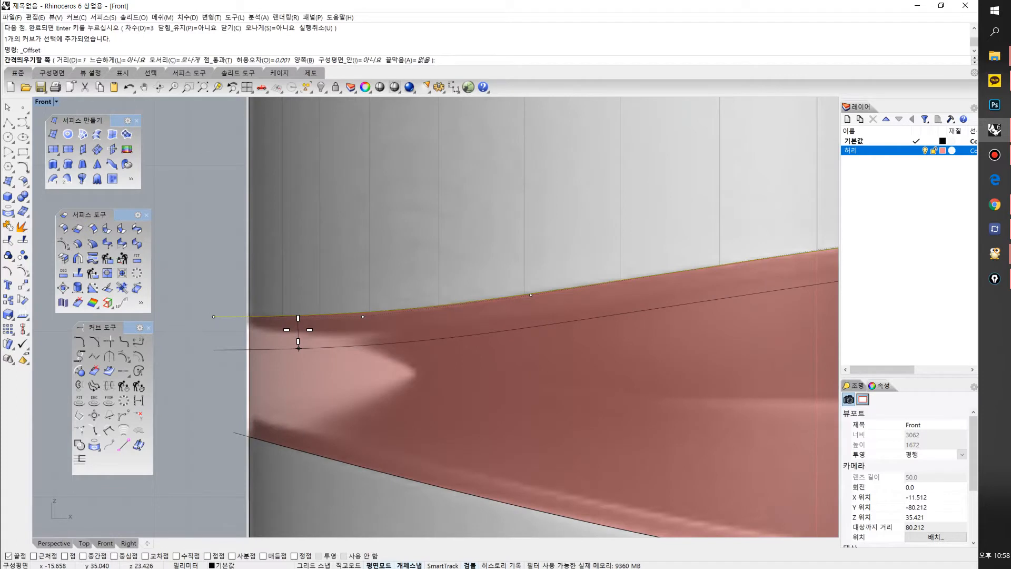
pyautogui.write('0.5')
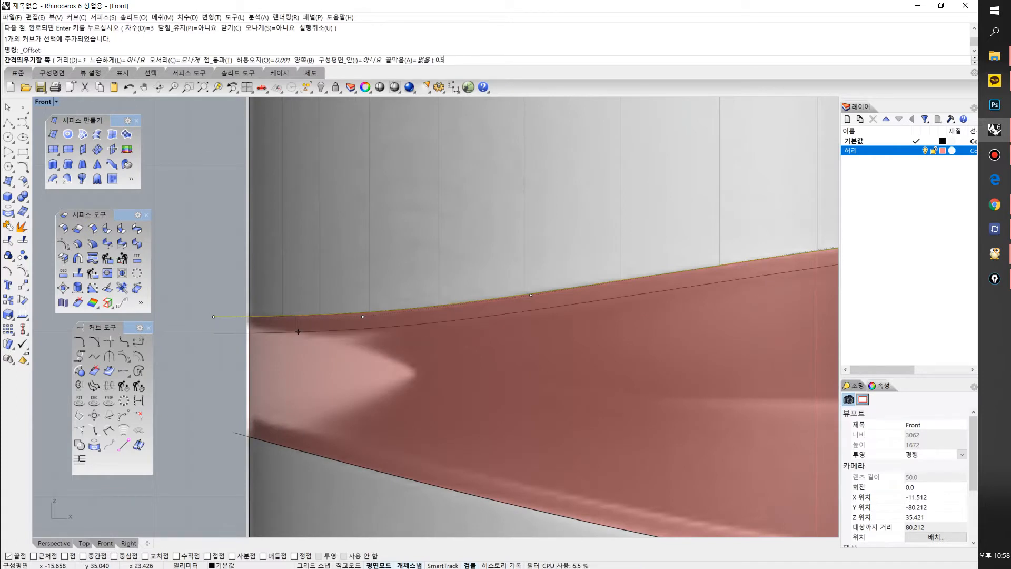
pyautogui.press('Return')
pyautogui.click(311, 353)
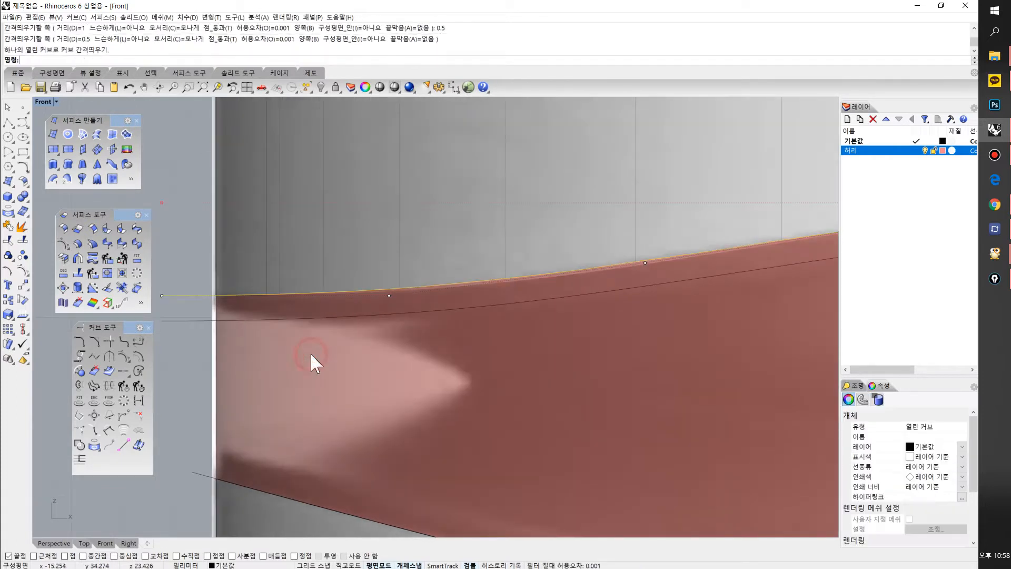
# Offset the curve along the band's lower edge upward into the band by 0.5 mm
pyautogui.scroll(-2, 295, 360)
pyautogui.click(257, 394)
pyautogui.press('Return')
pyautogui.click(259, 377)
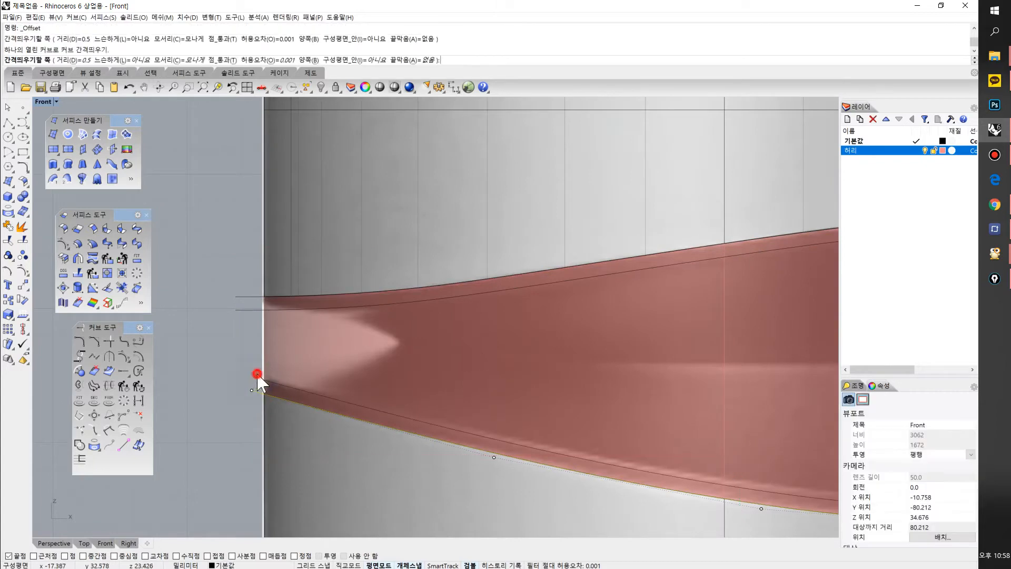
# Trim away the middle of the band surface between the two offset curves, keeping a thin strip along each edge
pyautogui.scroll(-5, 318, 362)
pyautogui.scroll(1, 216, 356)
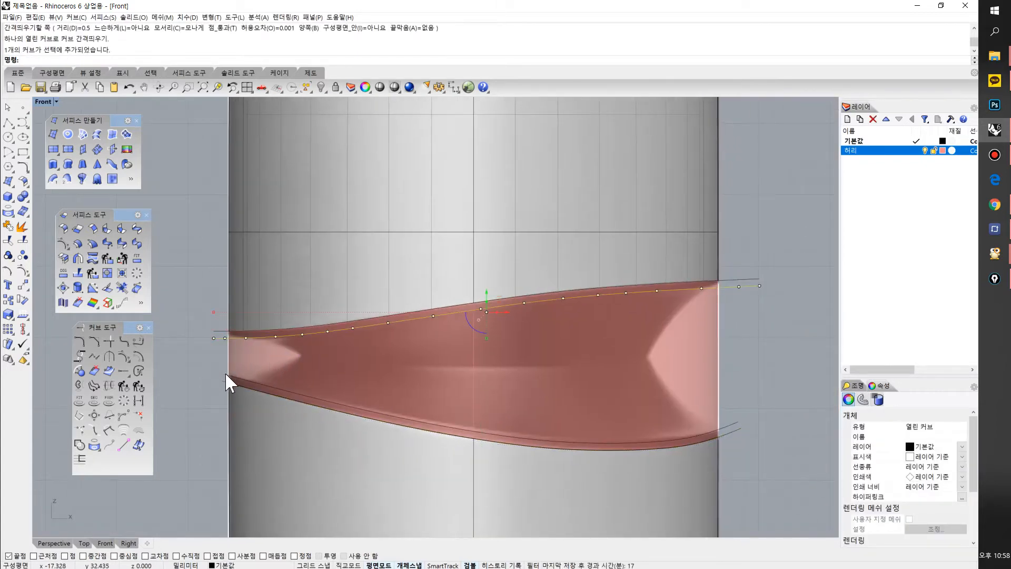
pyautogui.keyDown('shift'); pyautogui.click(225, 372); pyautogui.keyUp('shift')
pyautogui.scroll(2, 394, 380)
pyautogui.moveTo(293, 369); pyautogui.dragTo(232, 327, button='right')
pyautogui.scroll(1, 232, 324)
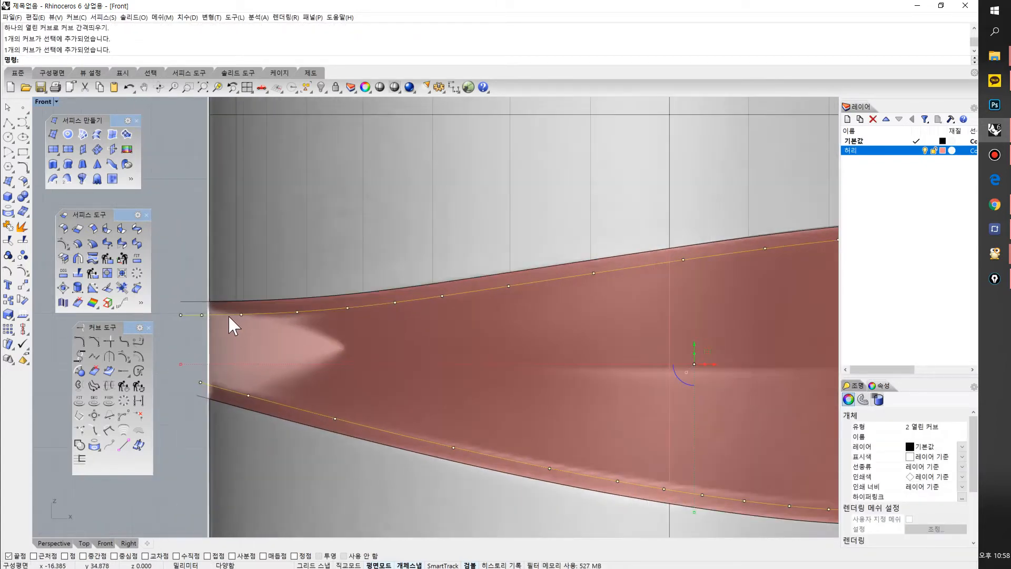
pyautogui.scroll(-1, 390, 351)
pyautogui.hotkey('ctrl', 't')
pyautogui.click(394, 346)
pyautogui.scroll(-2, 394, 346)
pyautogui.moveTo(393, 346)
pyautogui.mouseDown(button='right')
pyautogui.moveTo(438, 365)
pyautogui.moveTo(401, 347)
pyautogui.mouseUp(button='right')
pyautogui.rightClick(400, 346)
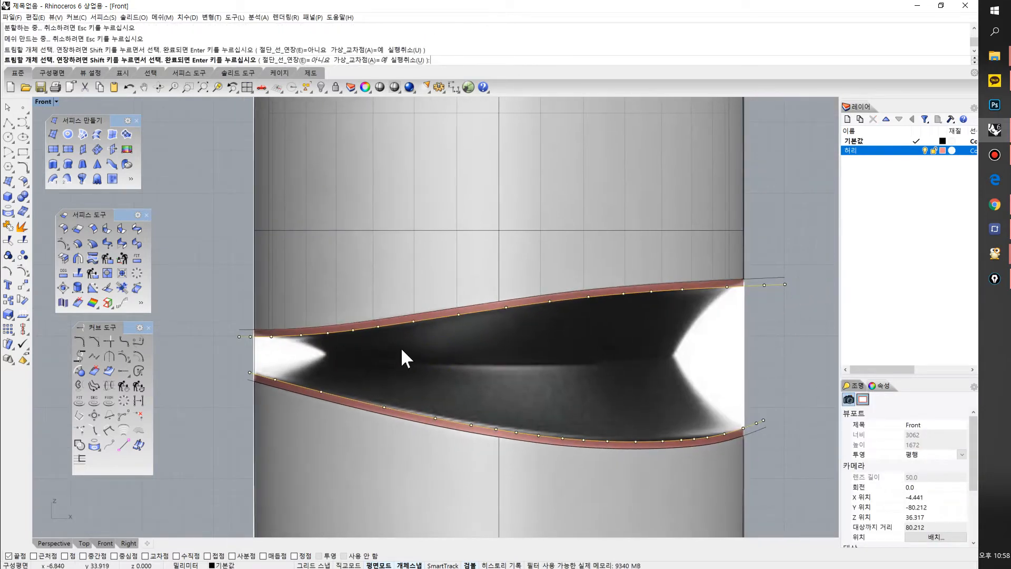
# Switch to the four-viewport layout, deselect the offset curves and close the floating curve tools palette
pyautogui.doubleClick(43, 102)
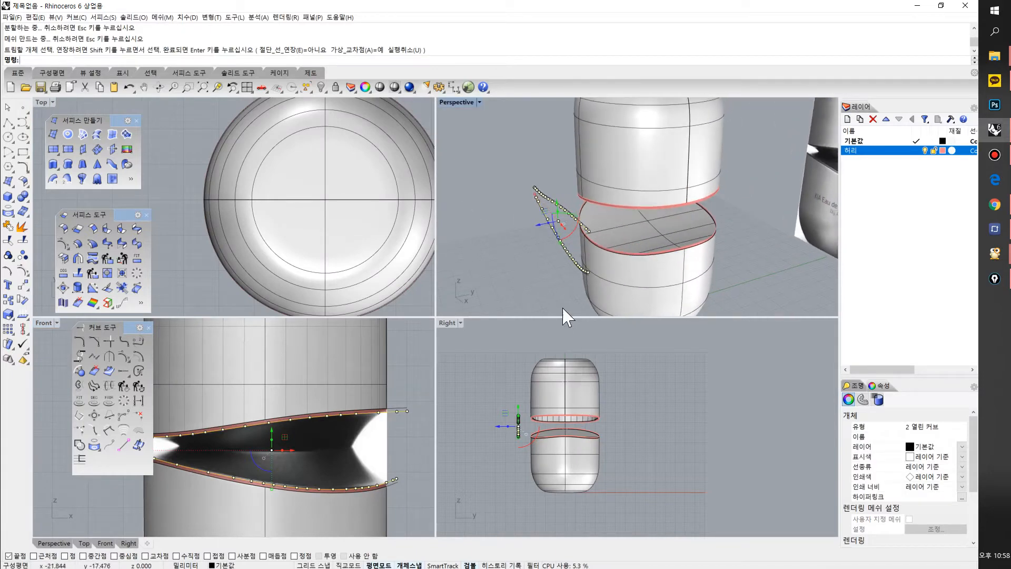
pyautogui.moveTo(600, 255); pyautogui.dragTo(562, 245, button='right')
pyautogui.moveTo(504, 222); pyautogui.dragTo(550, 179, button='right')
pyautogui.click(535, 164)
pyautogui.moveTo(243, 463); pyautogui.dragTo(264, 441, button='right')
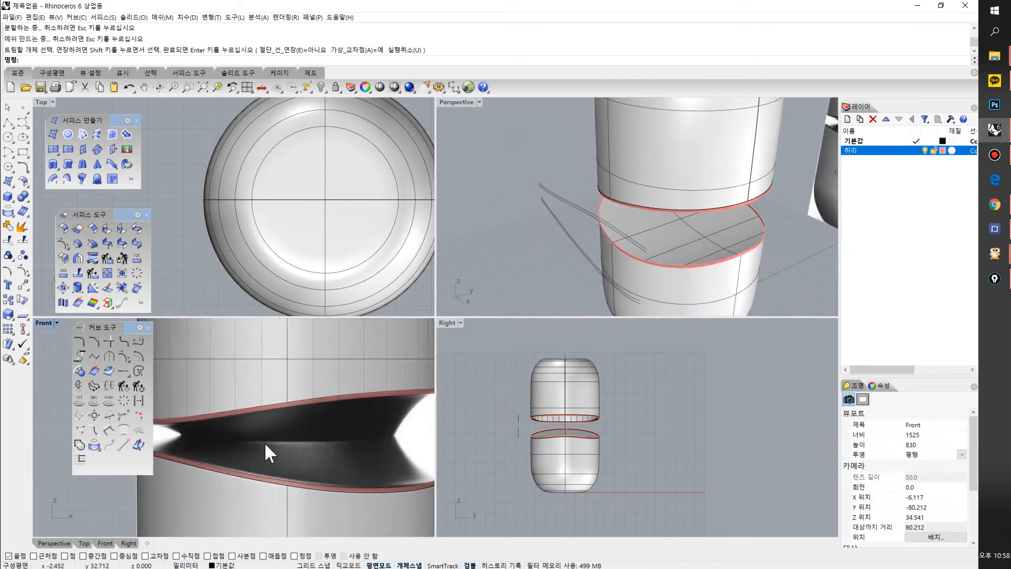
pyautogui.moveTo(151, 323); pyautogui.dragTo(132, 330)
pyautogui.click(129, 336)
pyautogui.moveTo(226, 400); pyautogui.dragTo(172, 449, button='right')
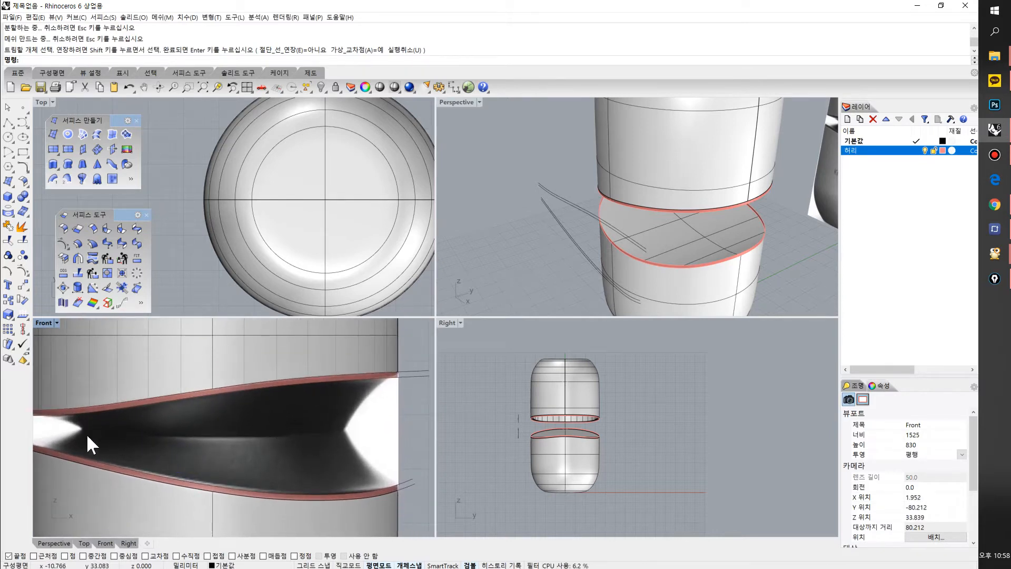
pyautogui.moveTo(690, 216); pyautogui.dragTo(665, 207, button='right')
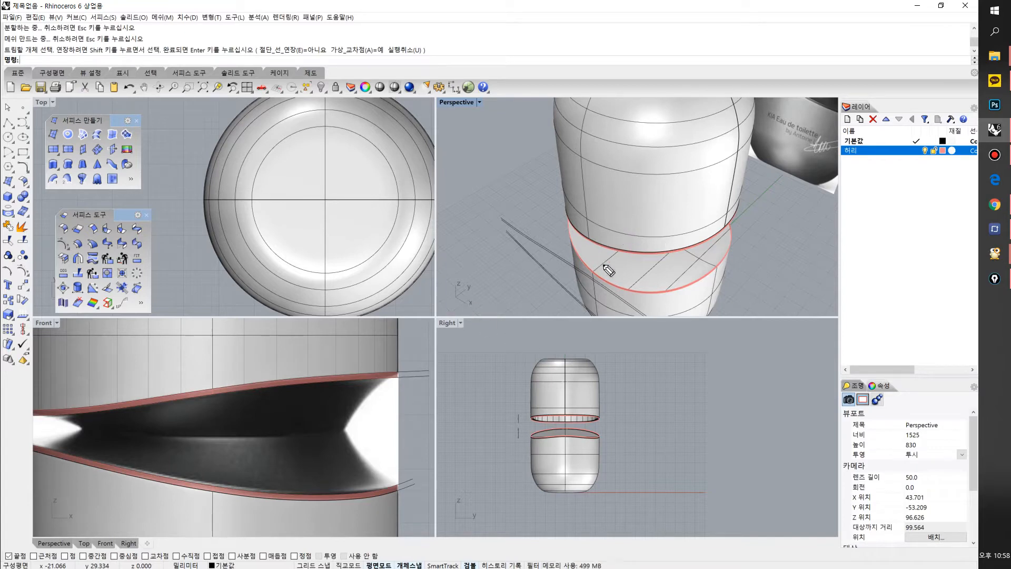
pyautogui.moveTo(73, 425)
pyautogui.mouseDown()
pyautogui.moveTo(198, 438)
pyautogui.moveTo(331, 428)
pyautogui.mouseUp()
pyautogui.moveTo(674, 268)
pyautogui.mouseDown()
pyautogui.moveTo(605, 249)
pyautogui.moveTo(646, 191)
pyautogui.moveTo(697, 262)
pyautogui.mouseUp()
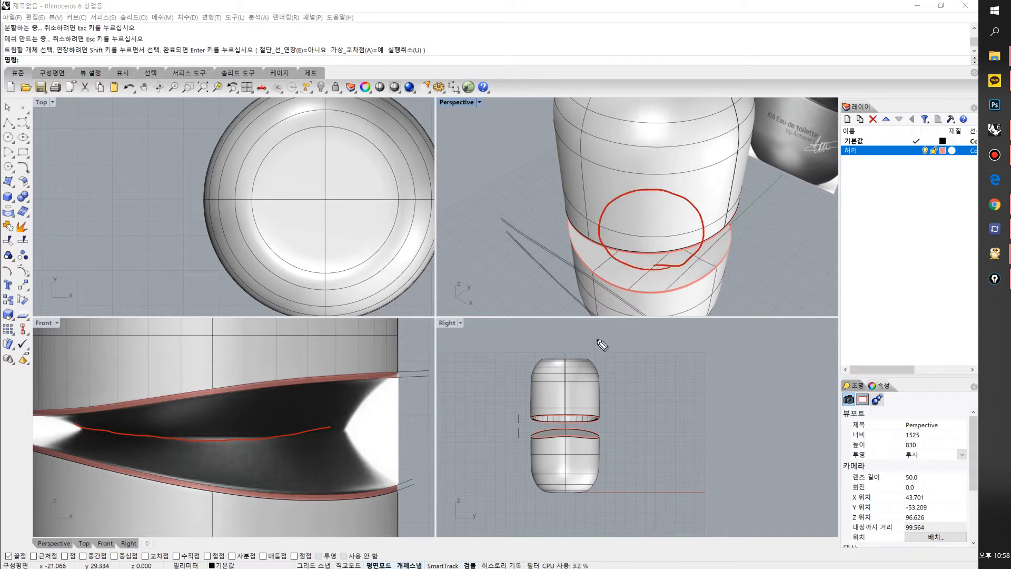
pyautogui.moveTo(349, 283)
pyautogui.mouseDown()
pyautogui.moveTo(273, 157)
pyautogui.moveTo(402, 226)
pyautogui.moveTo(273, 198)
pyautogui.moveTo(341, 140)
pyautogui.mouseUp()
pyautogui.moveTo(535, 426); pyautogui.dragTo(583, 431)
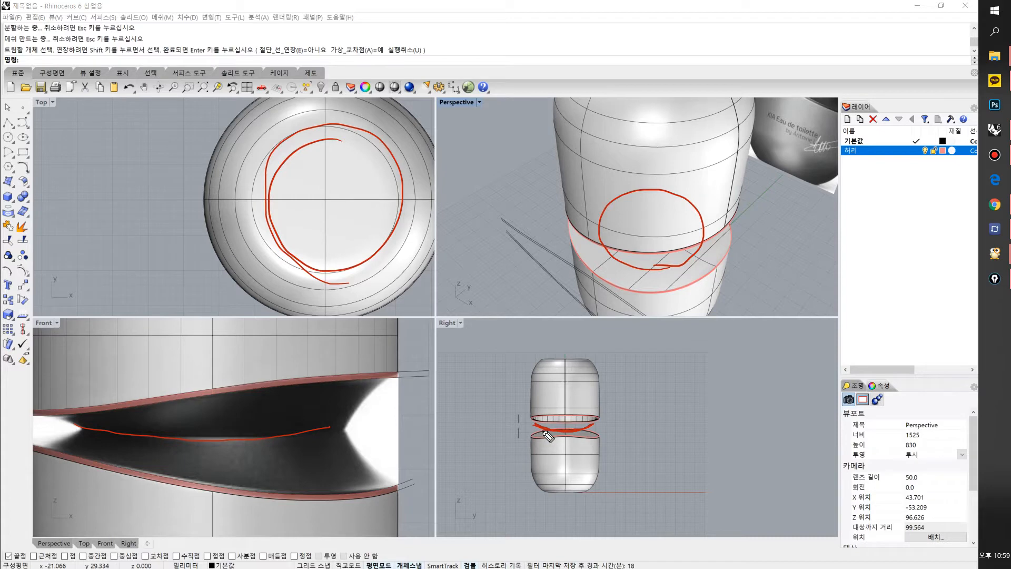
pyautogui.hotkey('ctrl', 'shift', '7')
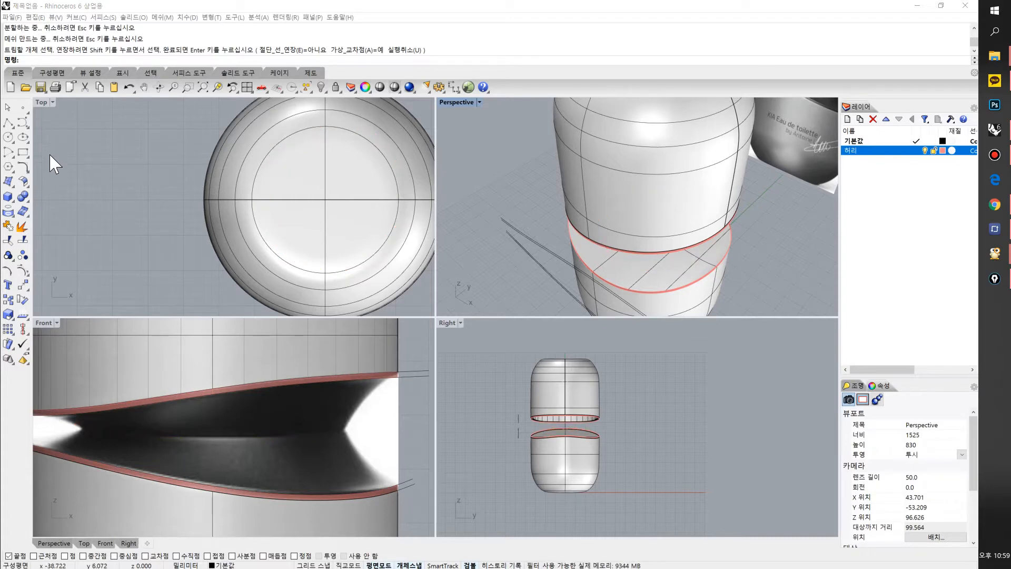
pyautogui.click(8, 138)
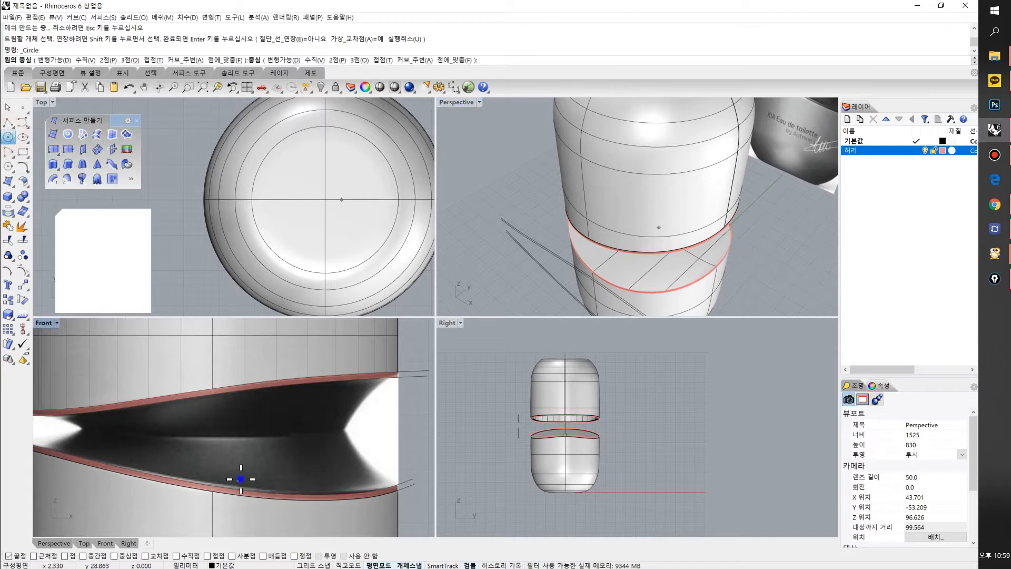
pyautogui.scroll(2, 264, 424)
pyautogui.scroll(2, 241, 425)
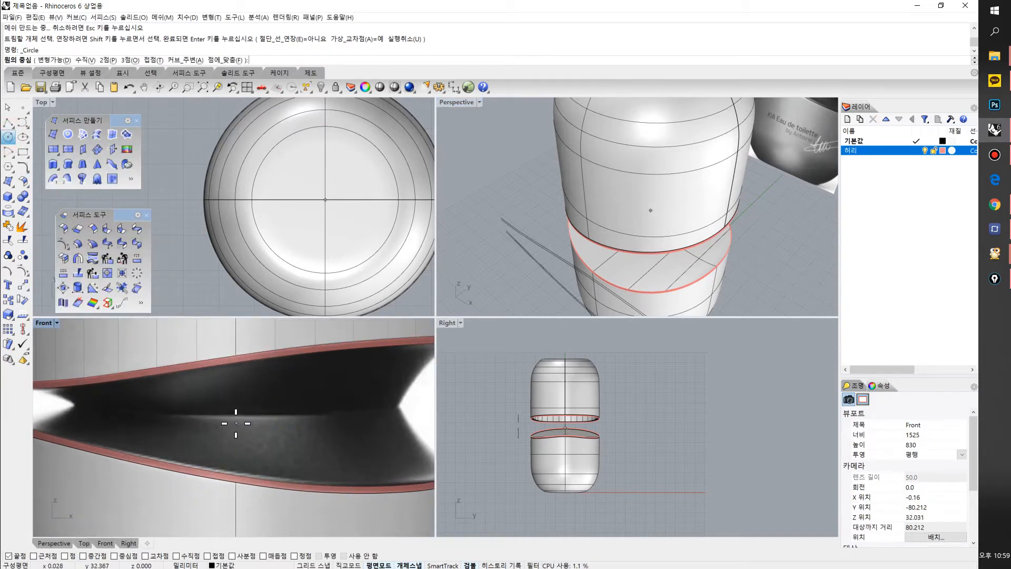
pyautogui.moveTo(236, 423); pyautogui.dragTo(260, 425, button='right')
pyautogui.scroll(-3, 260, 425)
pyautogui.click(325, 197)
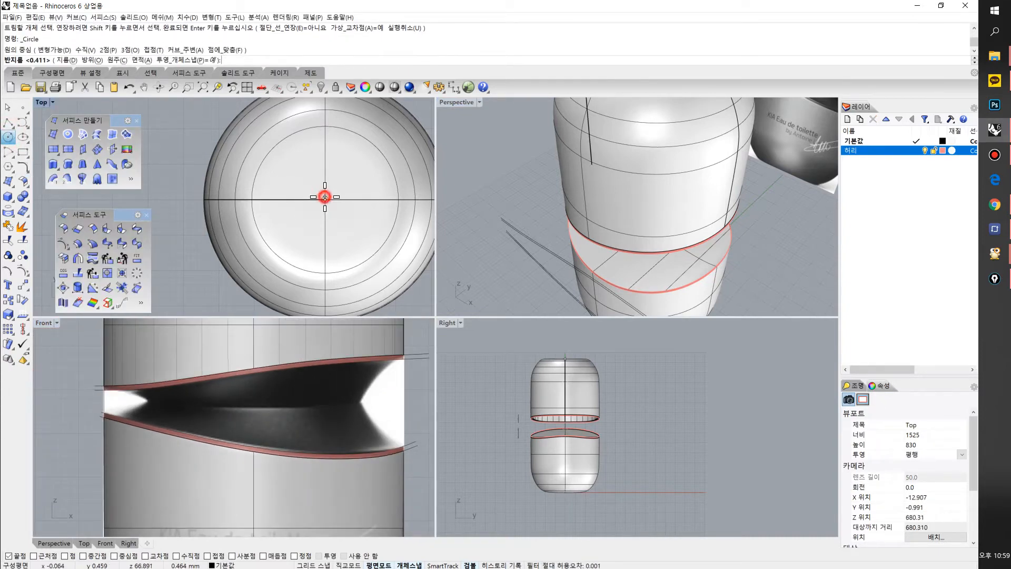
pyautogui.scroll(-3, 286, 384)
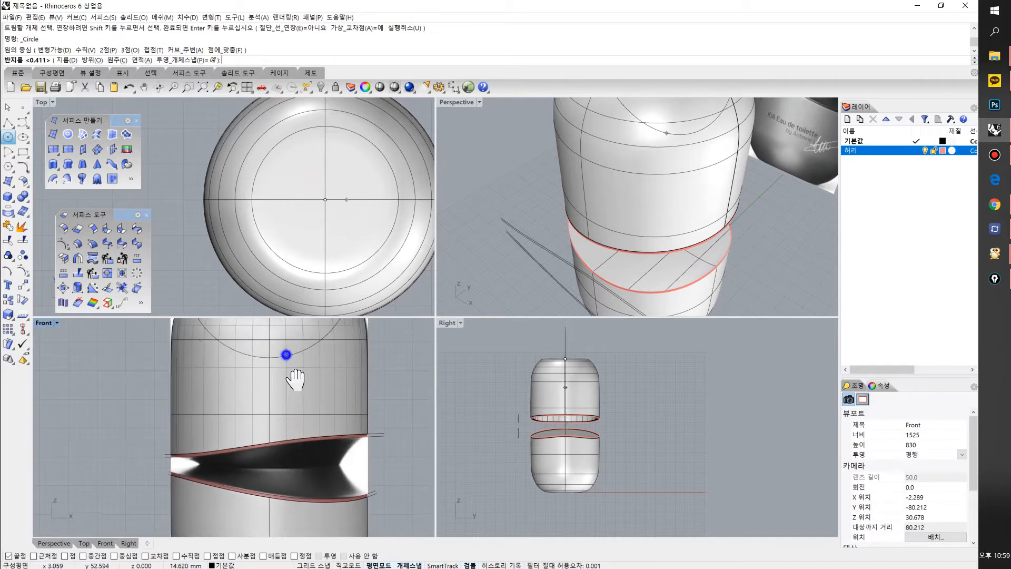
pyautogui.click(287, 355)
# Enable the Mid and Near object snaps and draw a circle centred on the bottle's axis in the Top view
pyautogui.press('Return')
pyautogui.scroll(5, 258, 442)
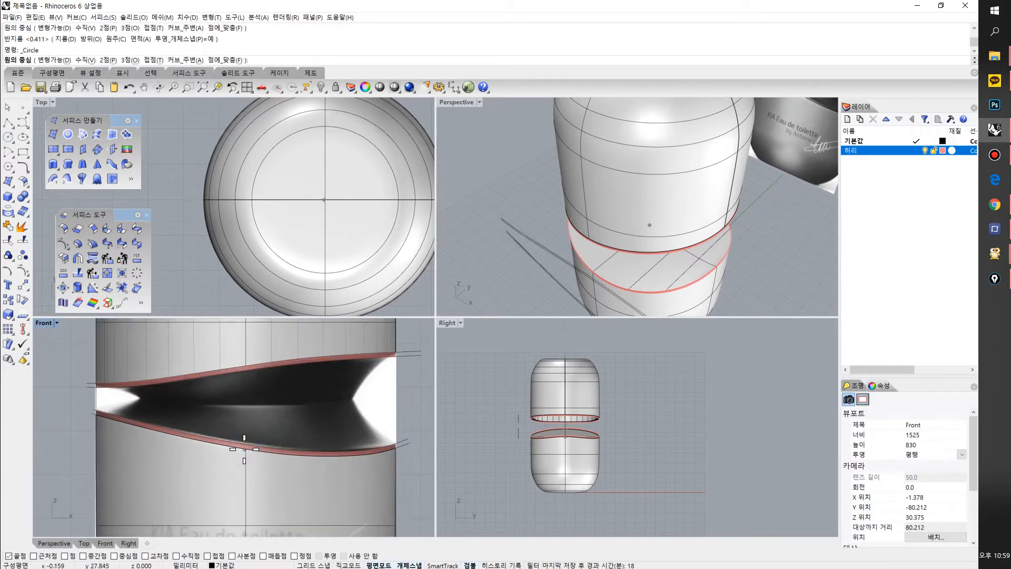
pyautogui.moveTo(462, 267); pyautogui.dragTo(524, 273, button='right')
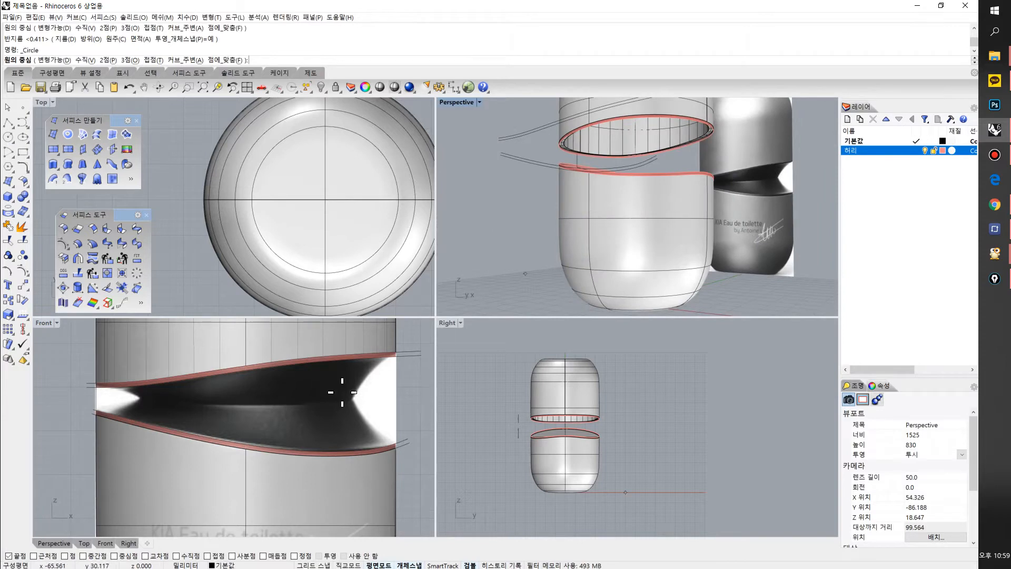
pyautogui.click(97, 557)
pyautogui.moveTo(579, 222); pyautogui.dragTo(617, 149, button='right')
pyautogui.scroll(5, 618, 216)
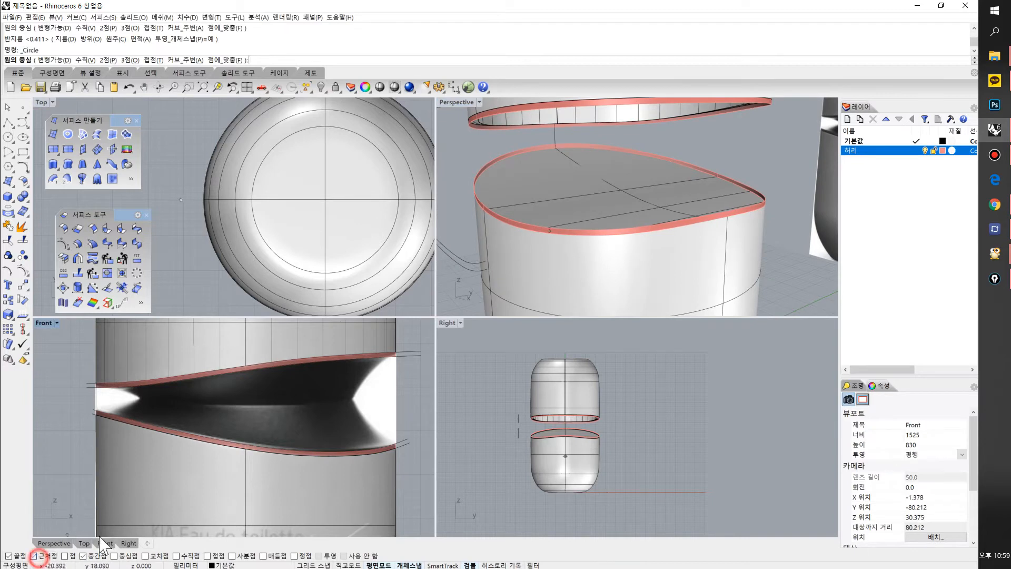
pyautogui.click(33, 556)
pyautogui.moveTo(560, 220); pyautogui.dragTo(611, 200, button='right')
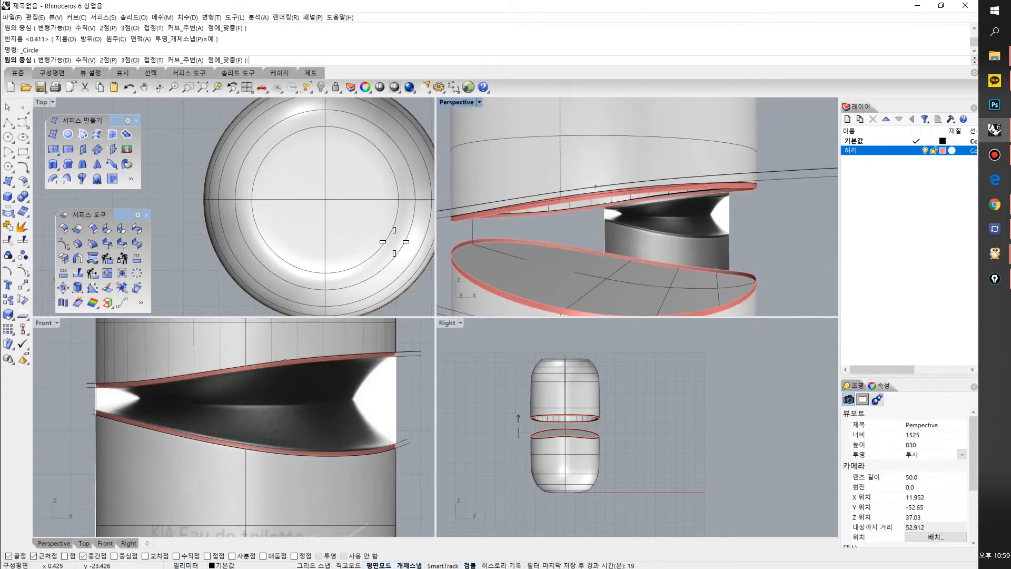
pyautogui.click(325, 199)
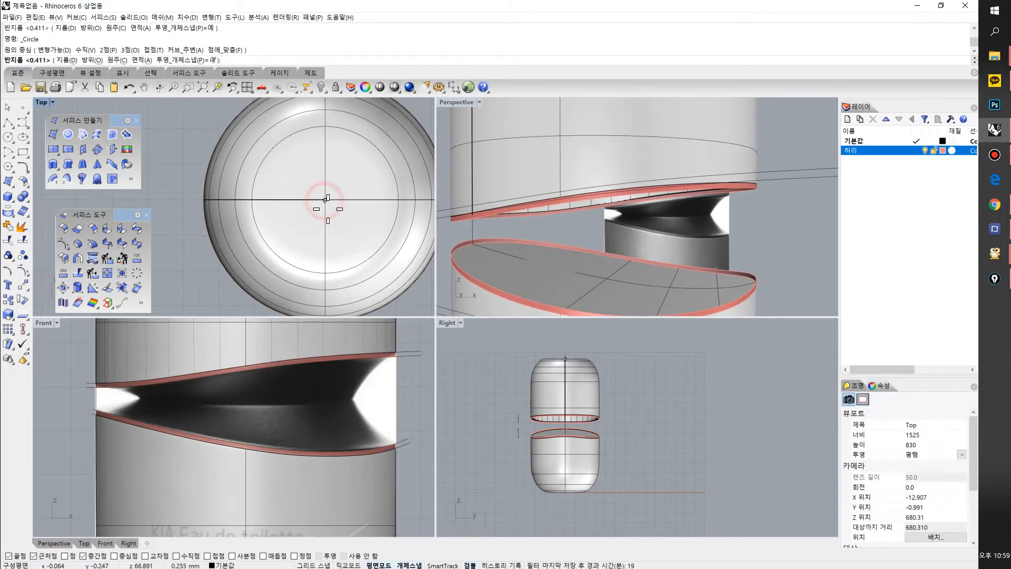
pyautogui.click(407, 228)
# Move the circle straight down from the bottle's top into the notch gap, near the reference image's dark crease
pyautogui.click(408, 232)
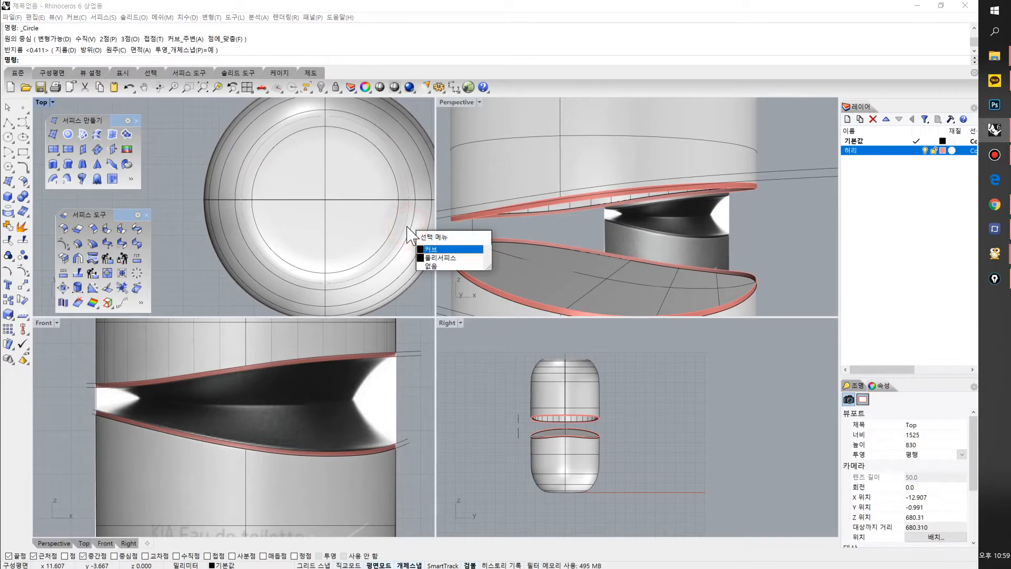
pyautogui.click(432, 248)
pyautogui.scroll(-3, 316, 442)
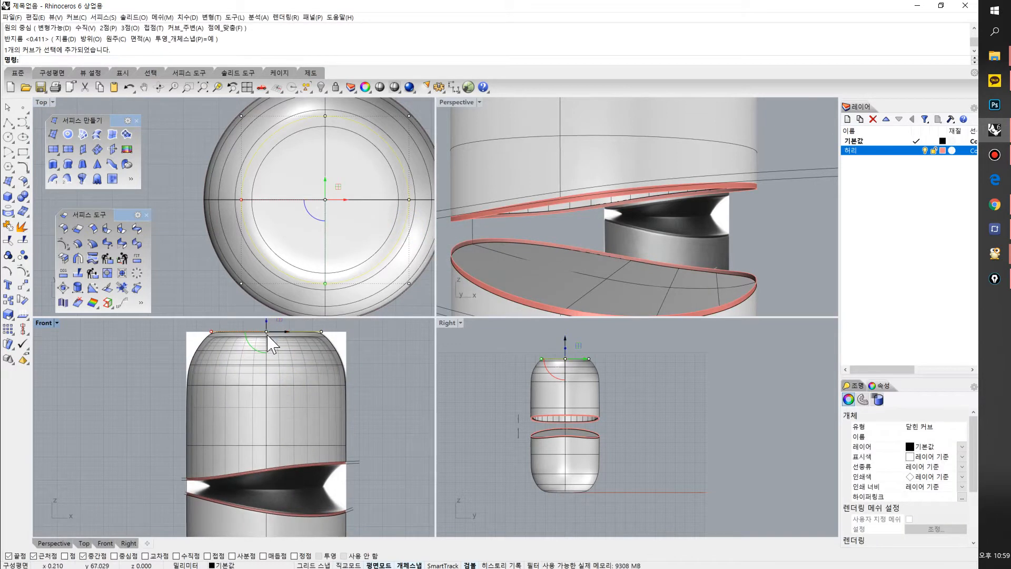
pyautogui.moveTo(271, 345); pyautogui.dragTo(271, 414)
pyautogui.scroll(5, 263, 435)
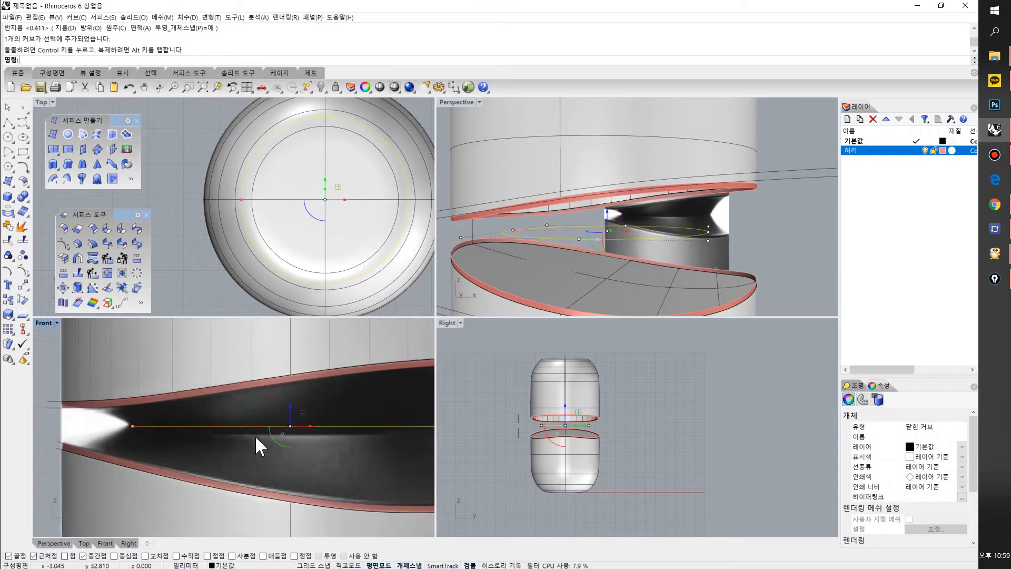
pyautogui.click(94, 425)
pyautogui.scroll(-2, 145, 429)
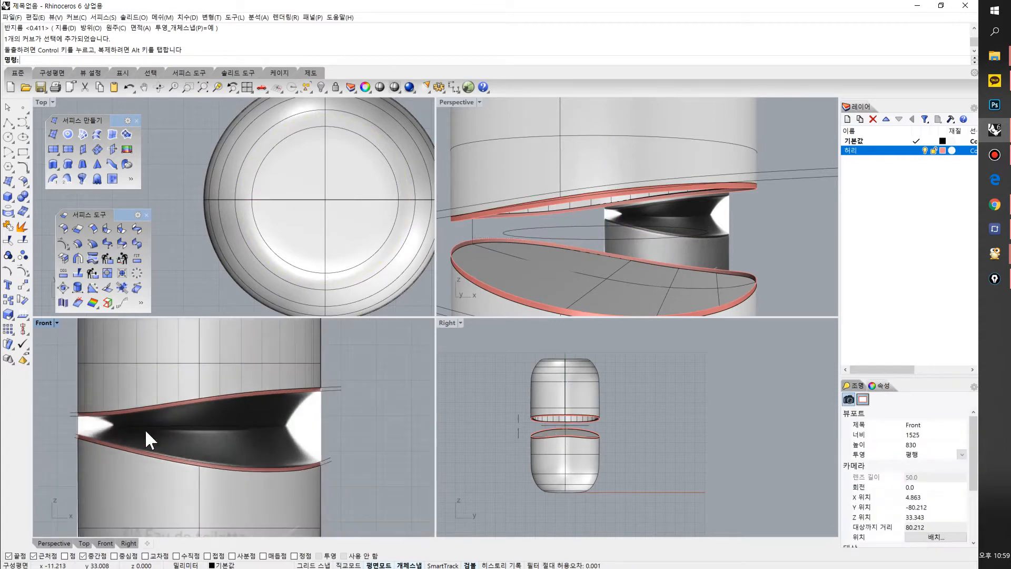
pyautogui.click(270, 426)
pyautogui.scroll(2, 335, 431)
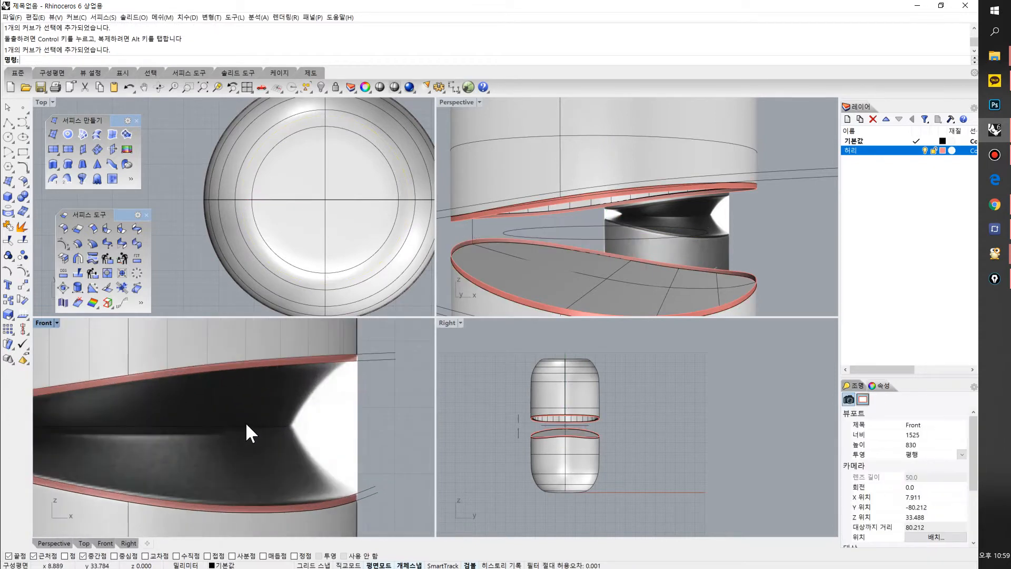
# Cut the circle placed in the notch gap out of the model
pyautogui.scroll(2, 245, 421)
pyautogui.scroll(5, 569, 432)
pyautogui.click(696, 409)
pyautogui.moveTo(657, 191); pyautogui.dragTo(590, 200, button='right')
pyautogui.click(274, 422)
pyautogui.scroll(-3, 258, 434)
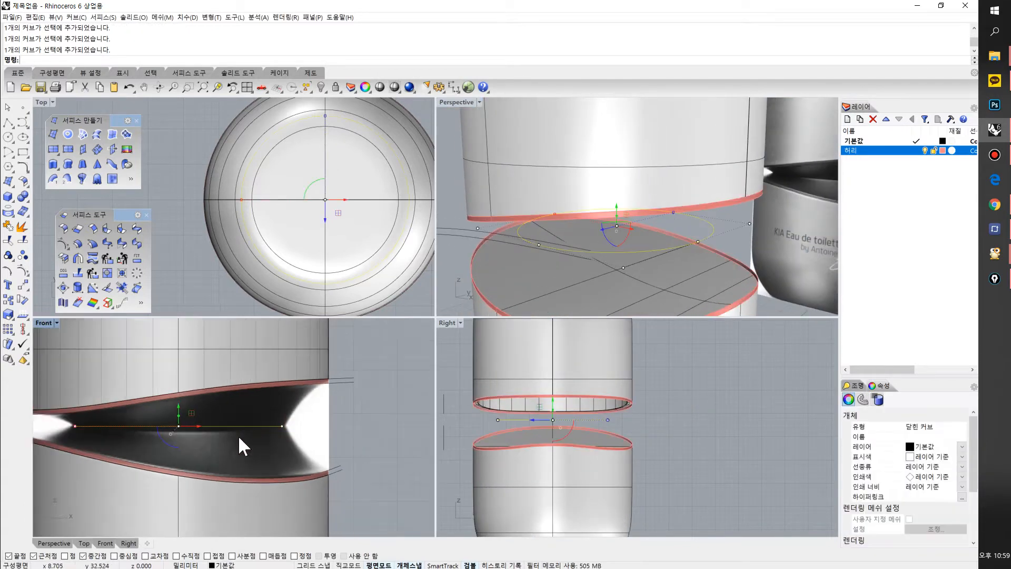
pyautogui.scroll(2, 276, 440)
pyautogui.moveTo(276, 440); pyautogui.dragTo(293, 440, button='right')
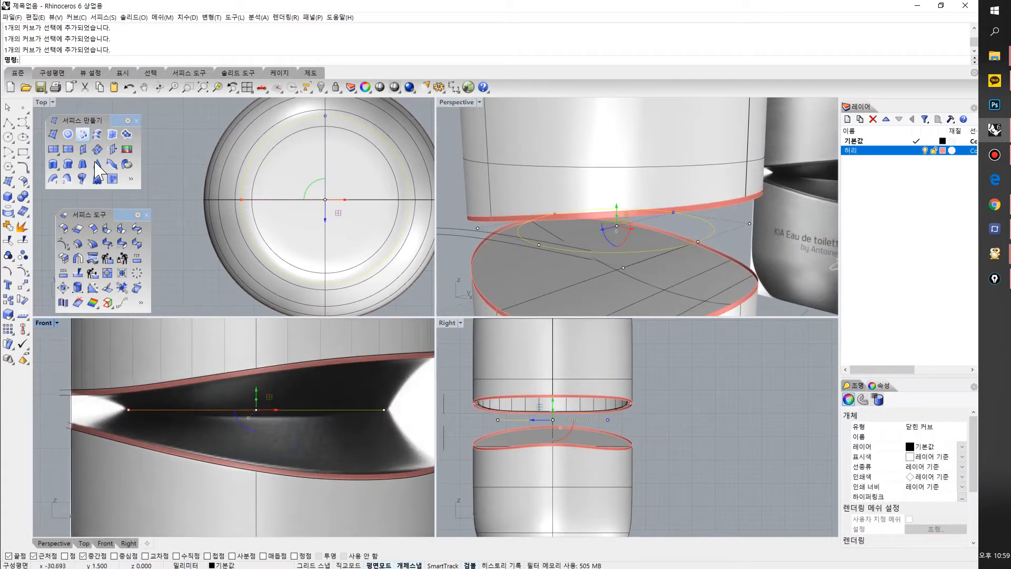
pyautogui.moveTo(286, 276); pyautogui.dragTo(264, 265, button='right')
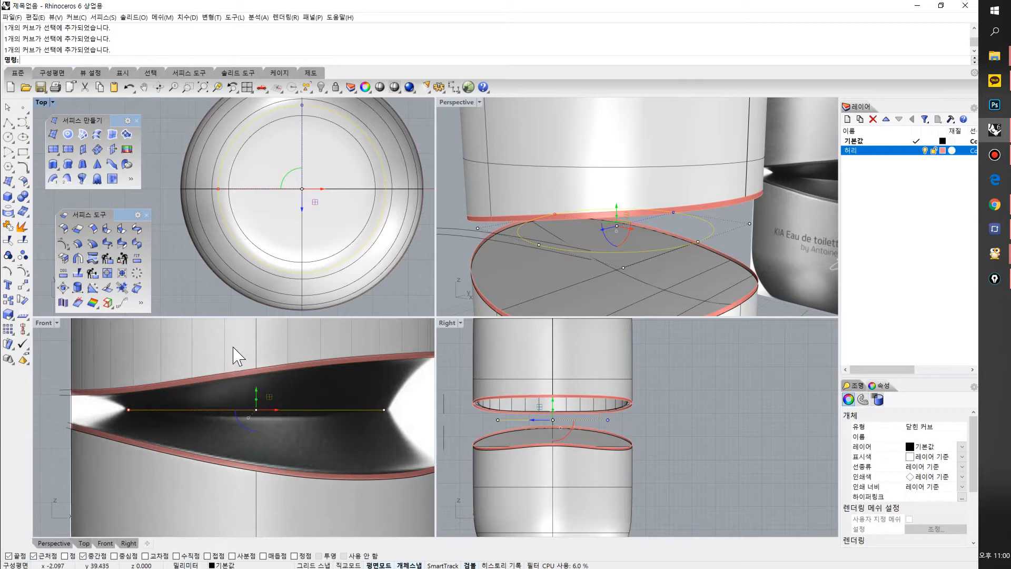
pyautogui.hotkey('ctrl', 'x')
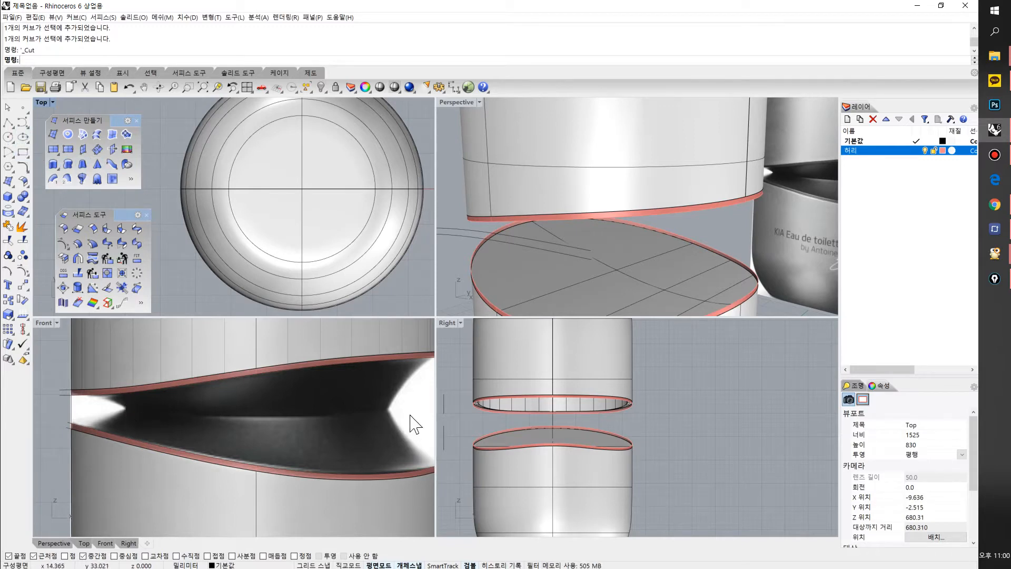
# Draw a circle by diameter in the Front view, spanning the reference image's two inner notch tips
pyautogui.click(9, 138)
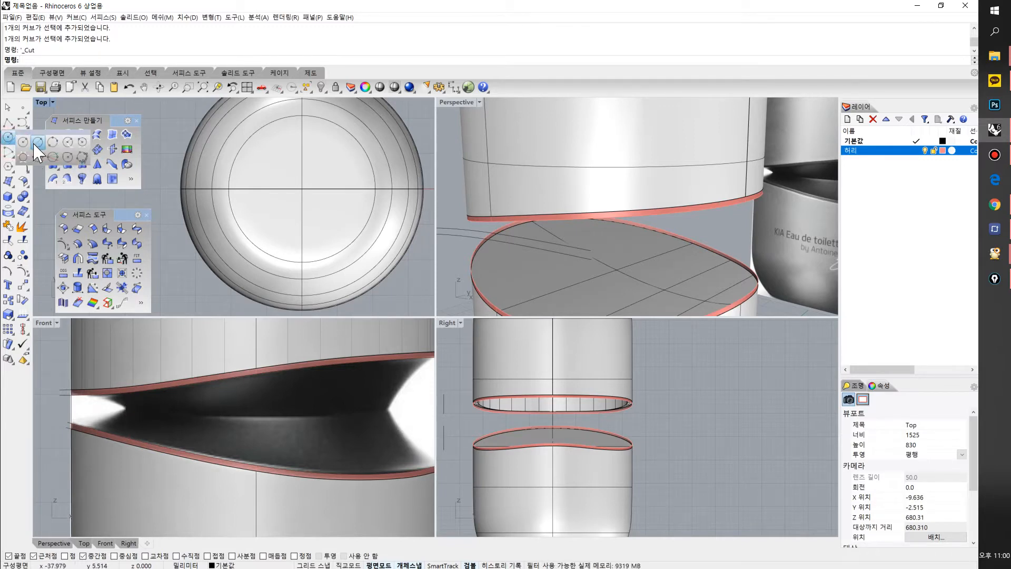
pyautogui.click(35, 143)
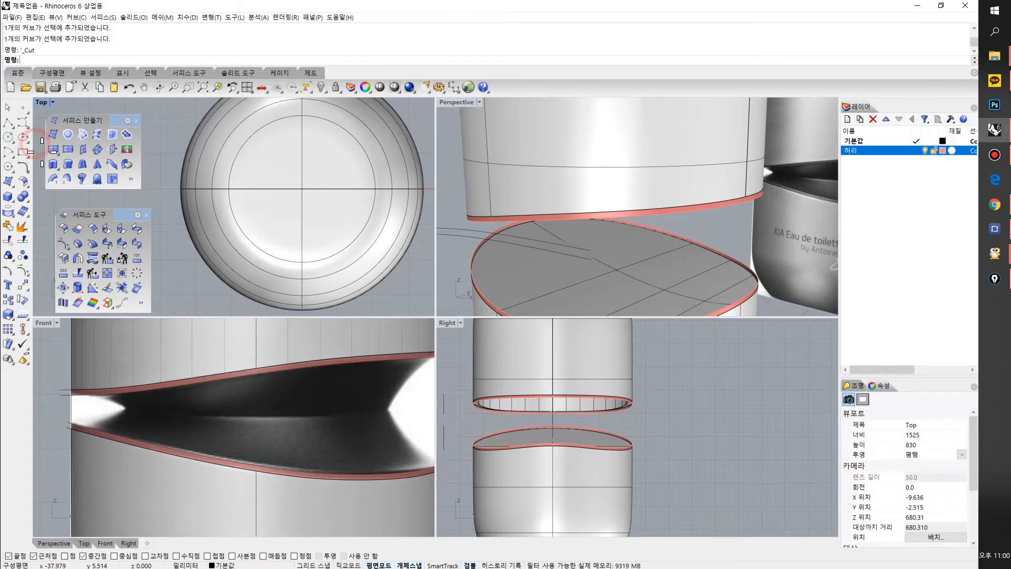
pyautogui.click(124, 408)
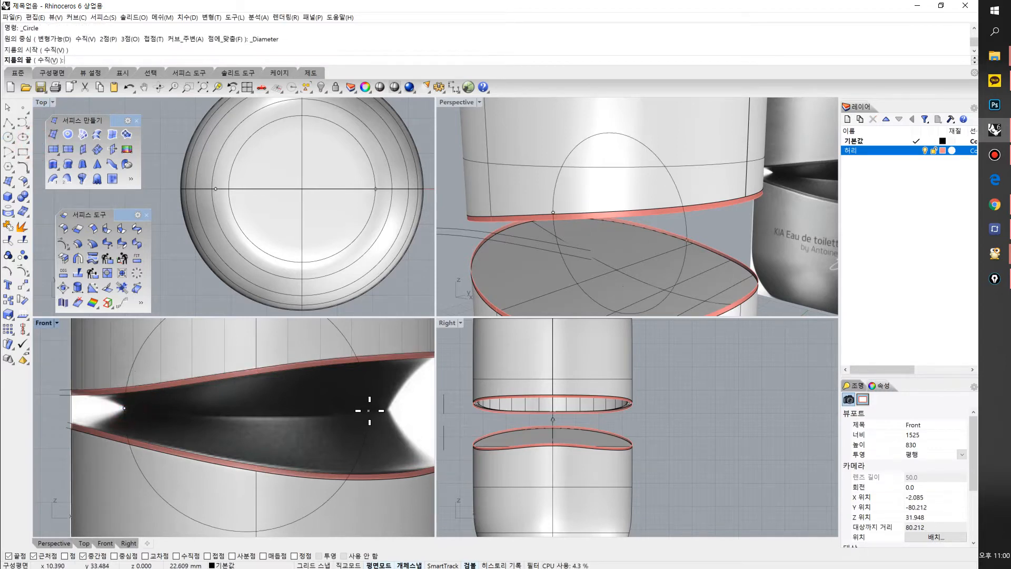
pyautogui.keyDown('shift'); pyautogui.click(386, 410); pyautogui.keyUp('shift')
pyautogui.click(386, 419)
# Rotate the new circle with the gumball so it lies flat inside the notch gap
pyautogui.moveTo(626, 258); pyautogui.dragTo(608, 220, button='right')
pyautogui.moveTo(615, 245)
pyautogui.mouseDown()
pyautogui.moveTo(659, 245)
pyautogui.moveTo(634, 249)
pyautogui.mouseUp()
pyautogui.hotkey('ctrl', 'z')
pyautogui.moveTo(632, 250); pyautogui.dragTo(592, 241, button='right')
pyautogui.keyDown('shift'); pyautogui.moveTo(621, 243); pyautogui.dragTo(660, 245); pyautogui.keyUp('shift')
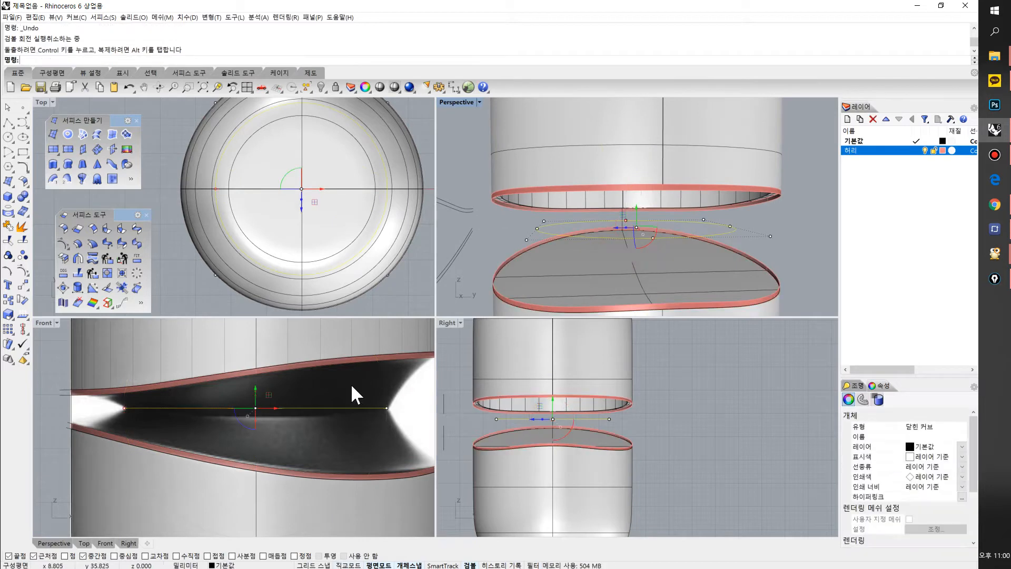
pyautogui.moveTo(350, 383); pyautogui.dragTo(331, 381, button='right')
pyautogui.moveTo(537, 252); pyautogui.dragTo(495, 317, button='right')
pyautogui.moveTo(261, 458); pyautogui.dragTo(277, 451, button='right')
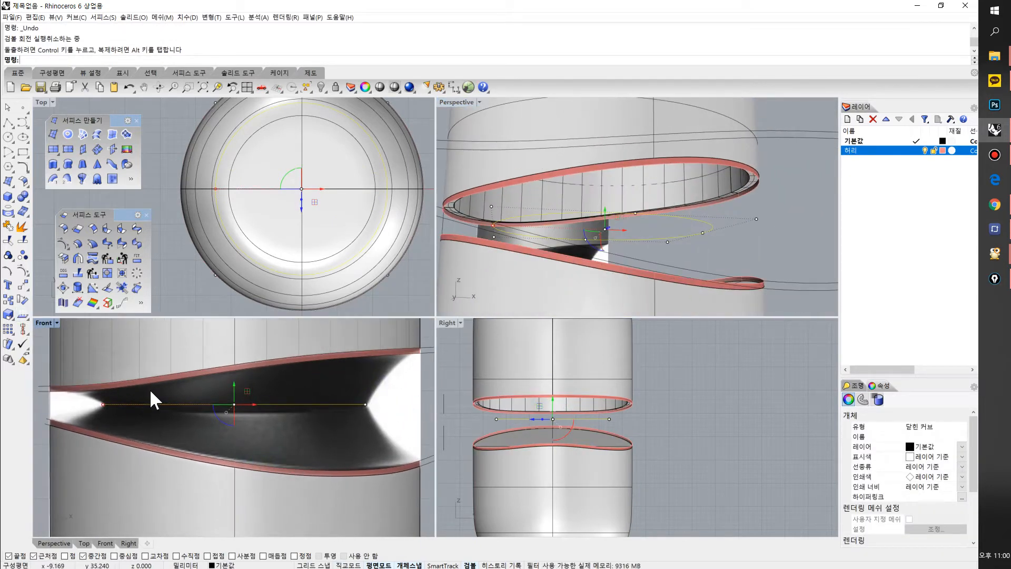
# Rotate the circle in the Front view about its end at the notch's narrow side, tilting the opposite end downward
pyautogui.doubleClick(43, 323)
pyautogui.moveTo(453, 364); pyautogui.dragTo(514, 336, button='right')
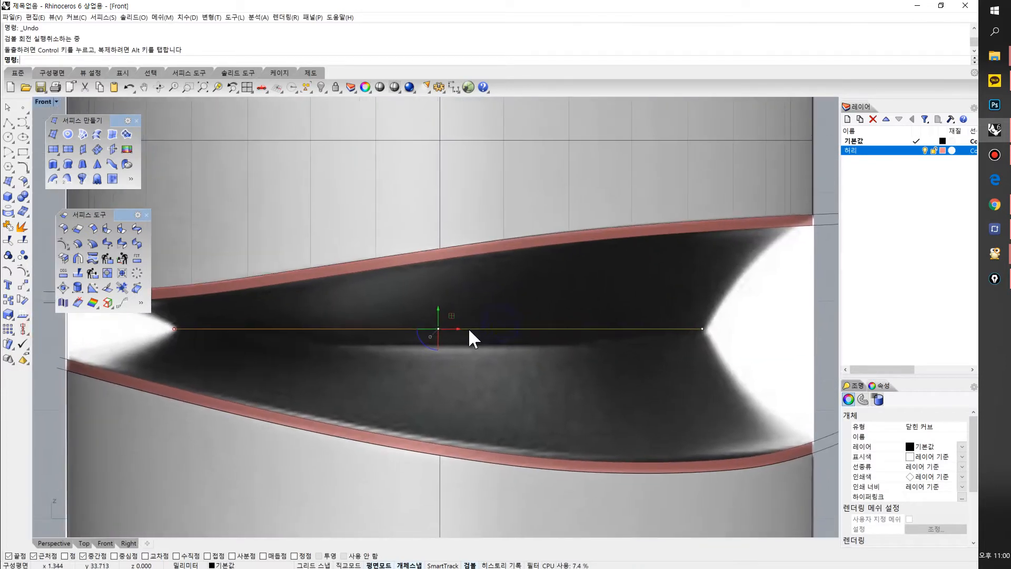
pyautogui.moveTo(473, 287); pyautogui.dragTo(495, 282, button='right')
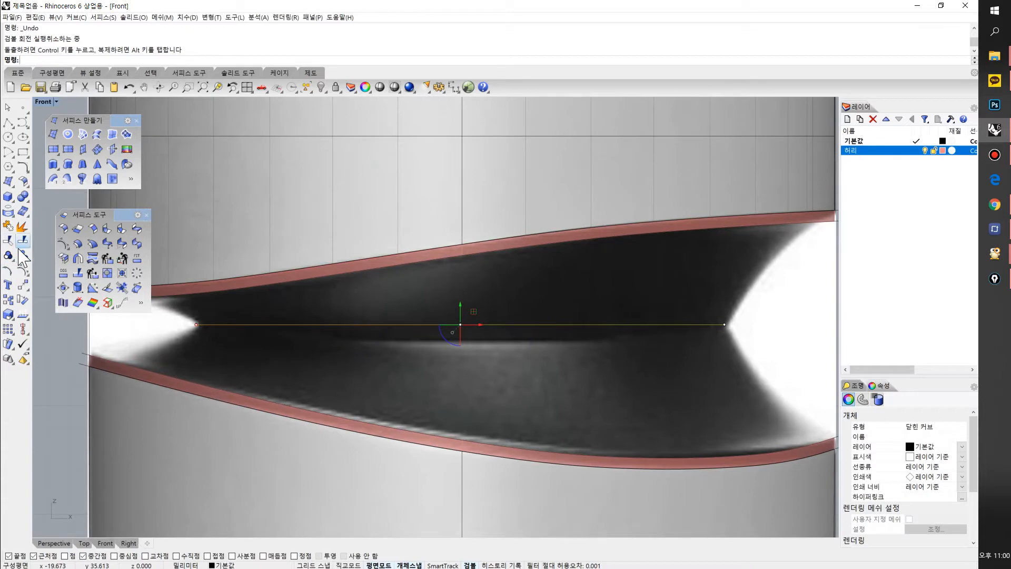
pyautogui.click(23, 298)
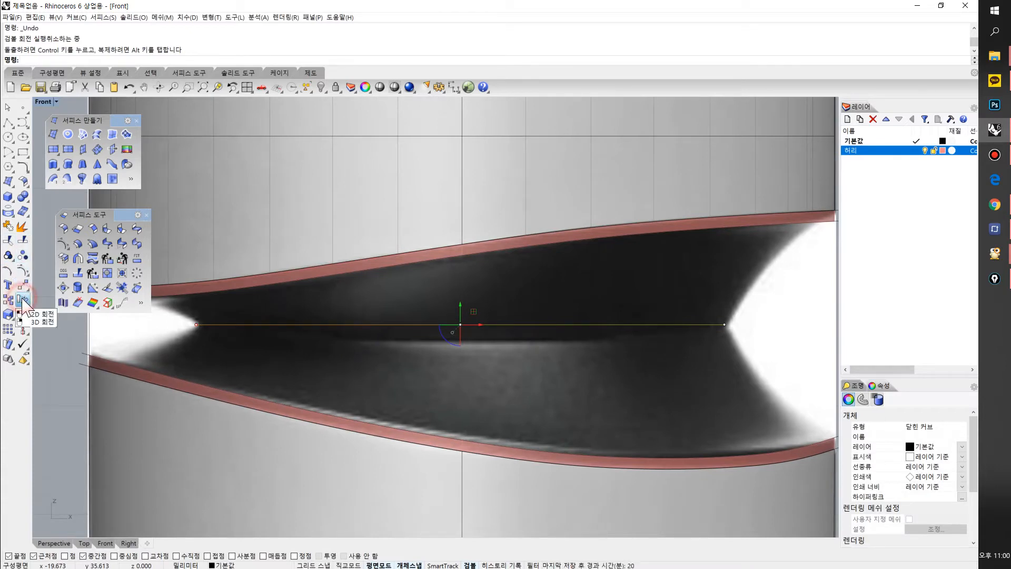
pyautogui.click(196, 324)
pyautogui.click(774, 324)
pyautogui.click(772, 374)
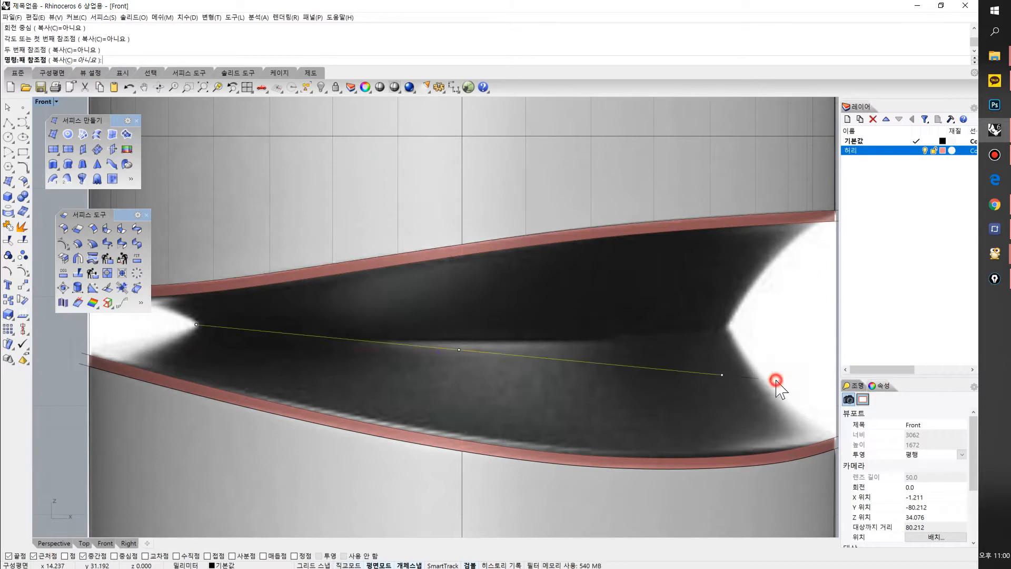
# Try to Bend the tilted circle upward towards the notch's wide-side tip in the Front view, and undo it
pyautogui.click(119, 59)
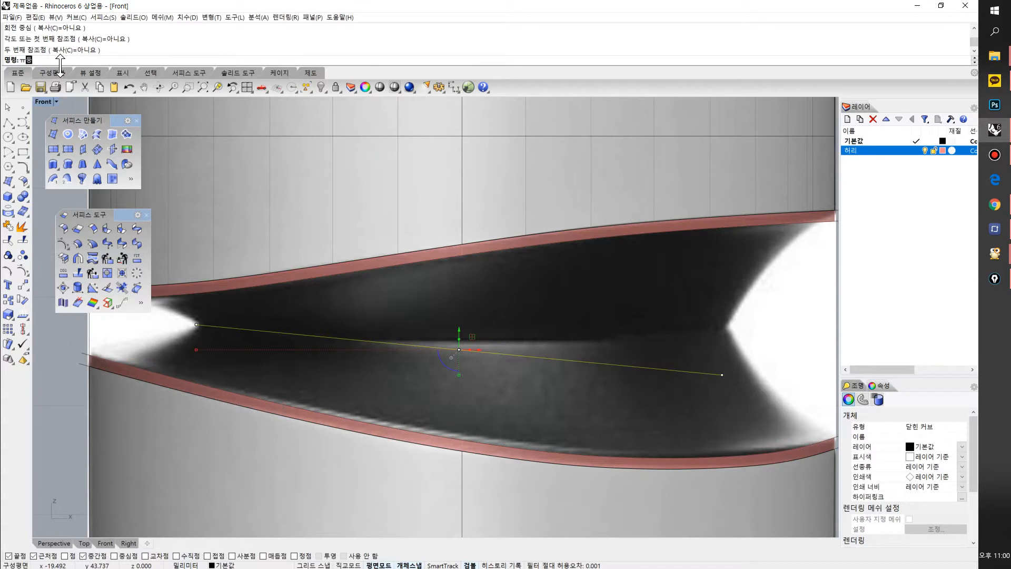
pyautogui.write('Bend')
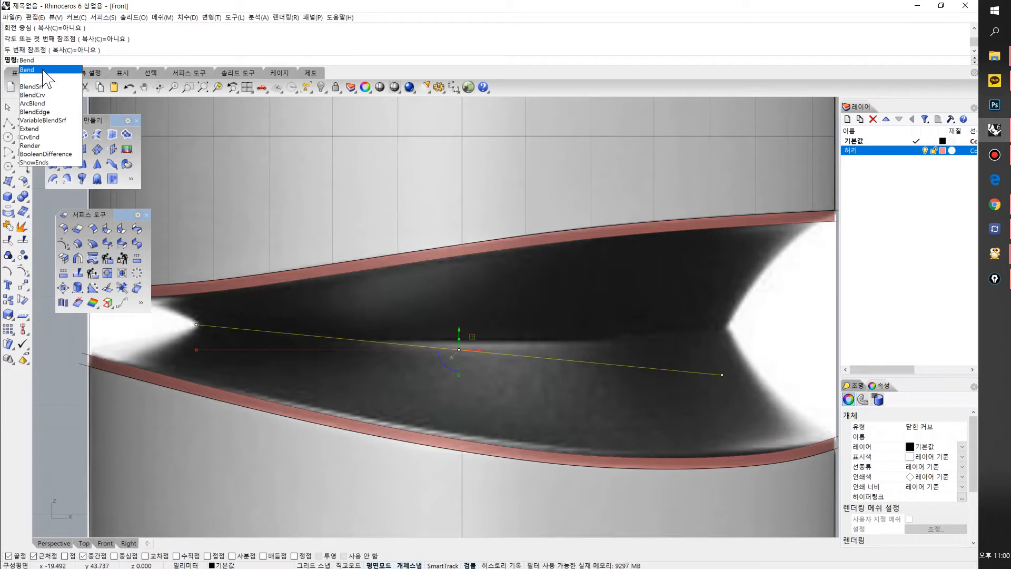
pyautogui.click(35, 70)
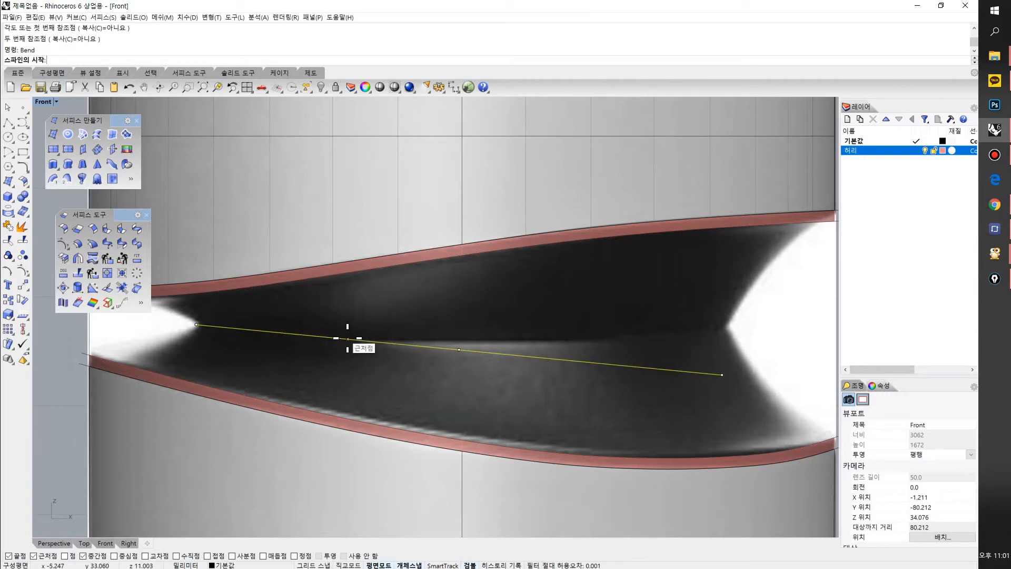
pyautogui.click(278, 331)
pyautogui.click(722, 375)
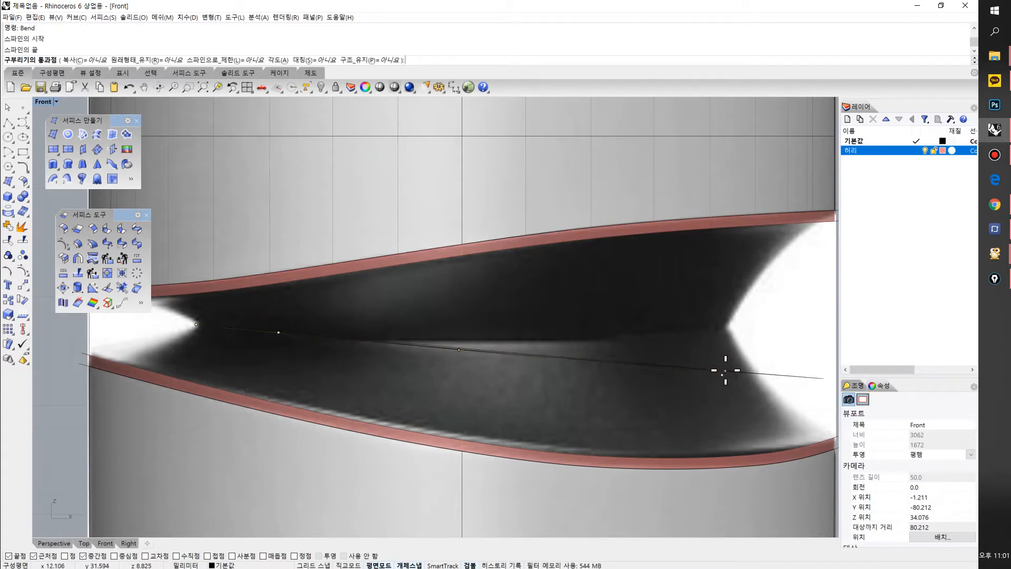
pyautogui.click(742, 321)
pyautogui.moveTo(610, 353); pyautogui.dragTo(548, 378, button='right')
pyautogui.scroll(-2, 489, 369)
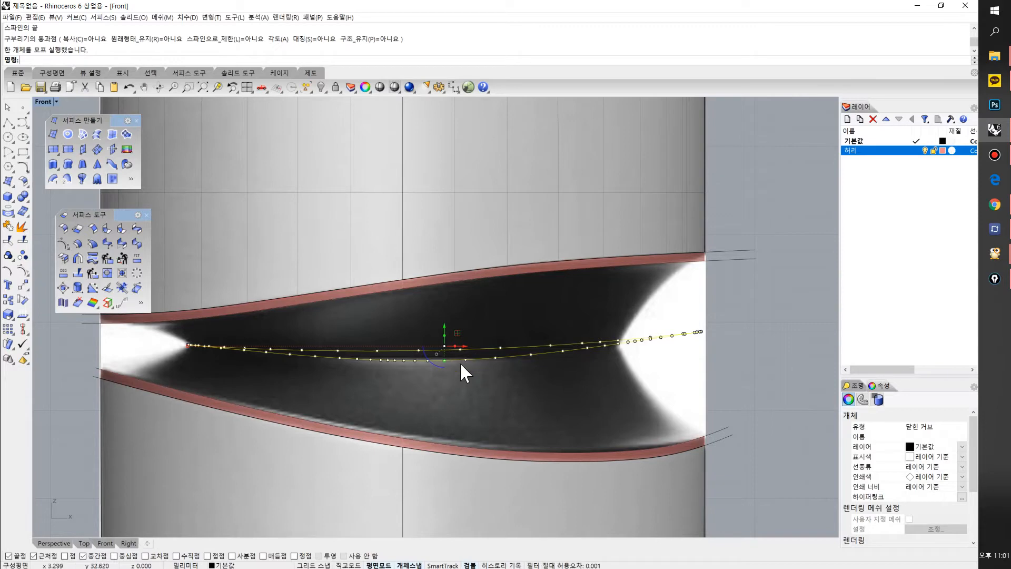
pyautogui.hotkey('ctrl', 'z')
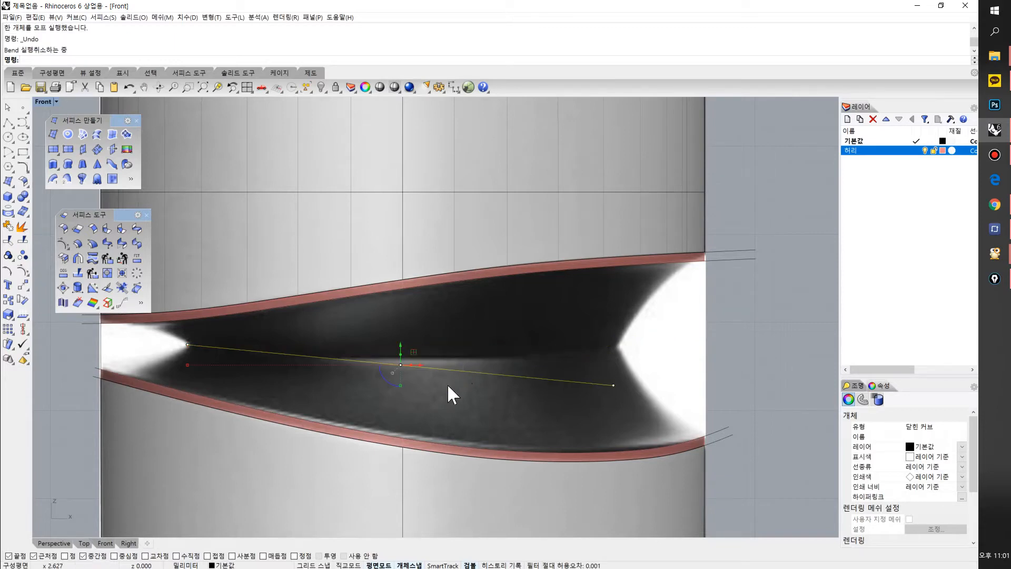
# Examine the tilted circle in the Perspective view and restore the four-viewport layout
pyautogui.hotkey('ctrl', 'F4')
pyautogui.moveTo(631, 308); pyautogui.dragTo(617, 339, button='right')
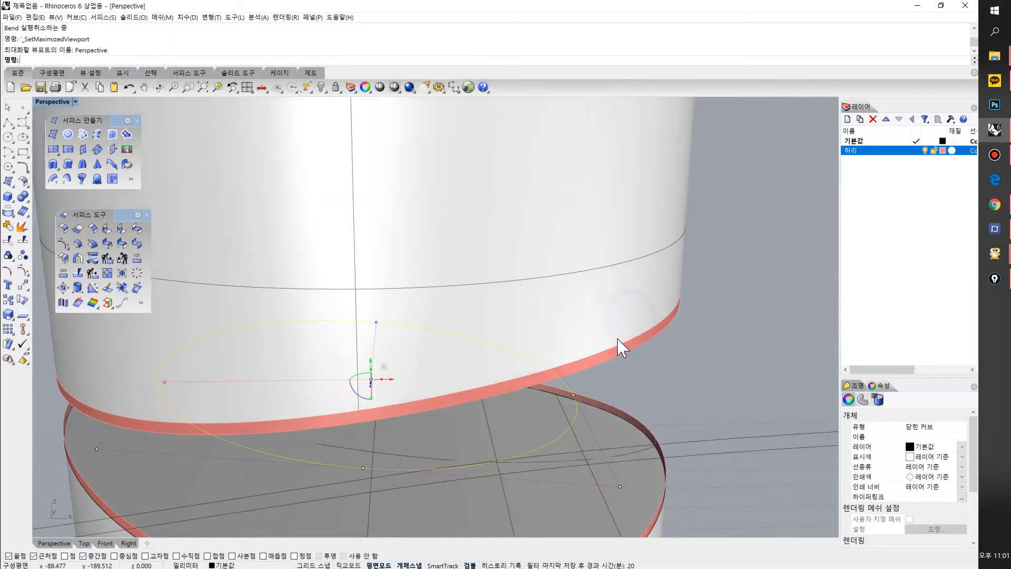
pyautogui.scroll(-5, 508, 315)
pyautogui.doubleClick(59, 103)
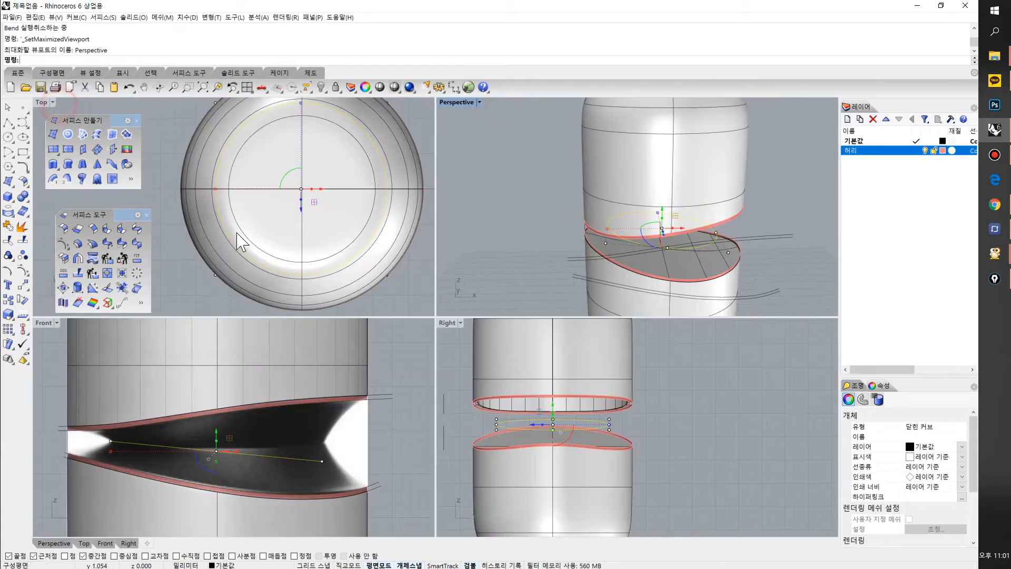
pyautogui.scroll(2, 311, 464)
pyautogui.scroll(6, 655, 231)
pyautogui.moveTo(642, 245); pyautogui.dragTo(623, 233, button='right')
pyautogui.scroll(2, 637, 240)
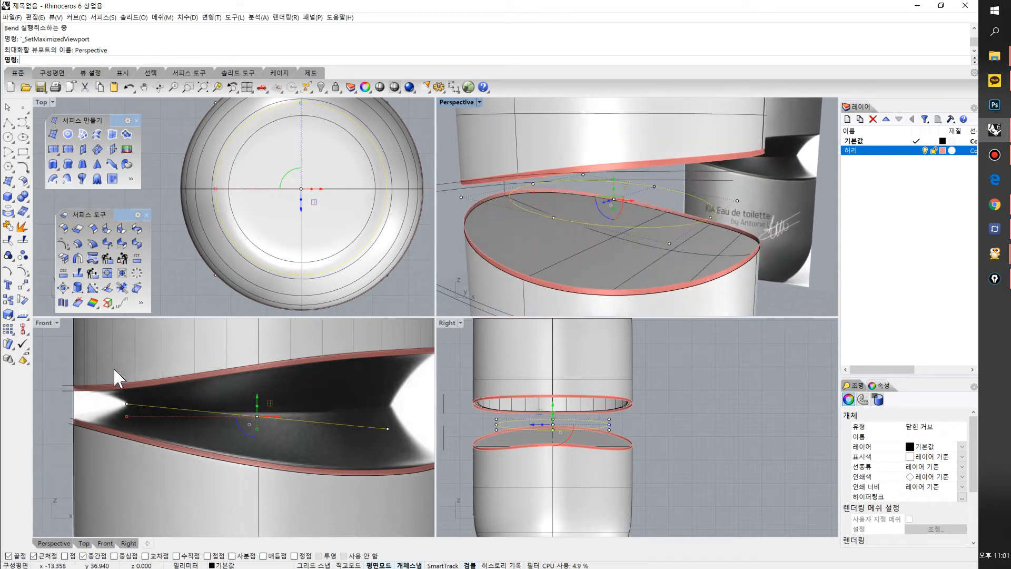
# Try another Bend of the tilted circle with a spine ending short of its lower end, and undo it
pyautogui.press('Return')
pyautogui.click(183, 409)
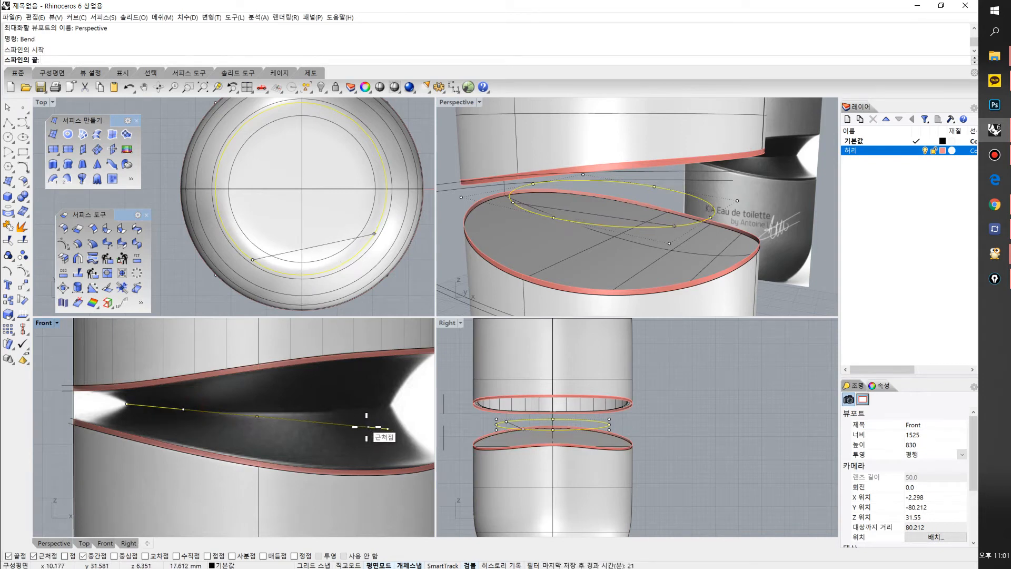
pyautogui.click(365, 426)
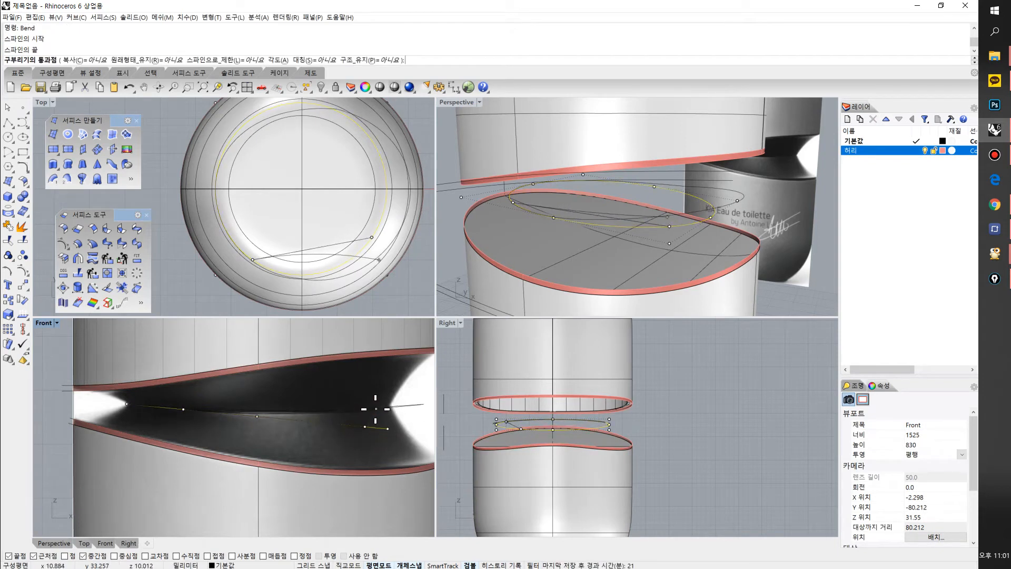
pyautogui.click(375, 408)
pyautogui.scroll(2, 369, 448)
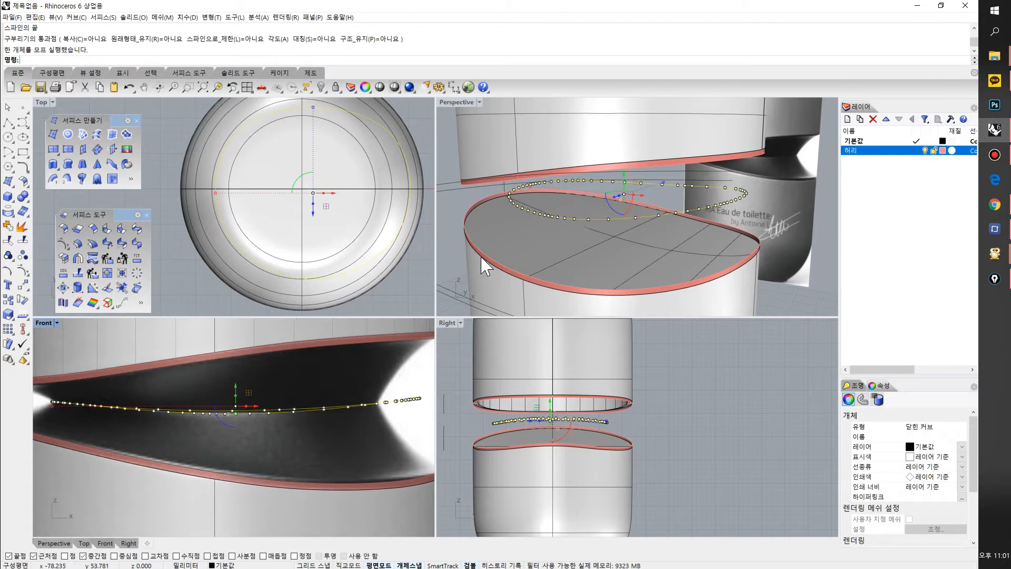
pyautogui.moveTo(482, 270); pyautogui.dragTo(517, 259, button='right')
pyautogui.hotkey('ctrl', 'z')
pyautogui.moveTo(270, 424); pyautogui.dragTo(302, 417, button='right')
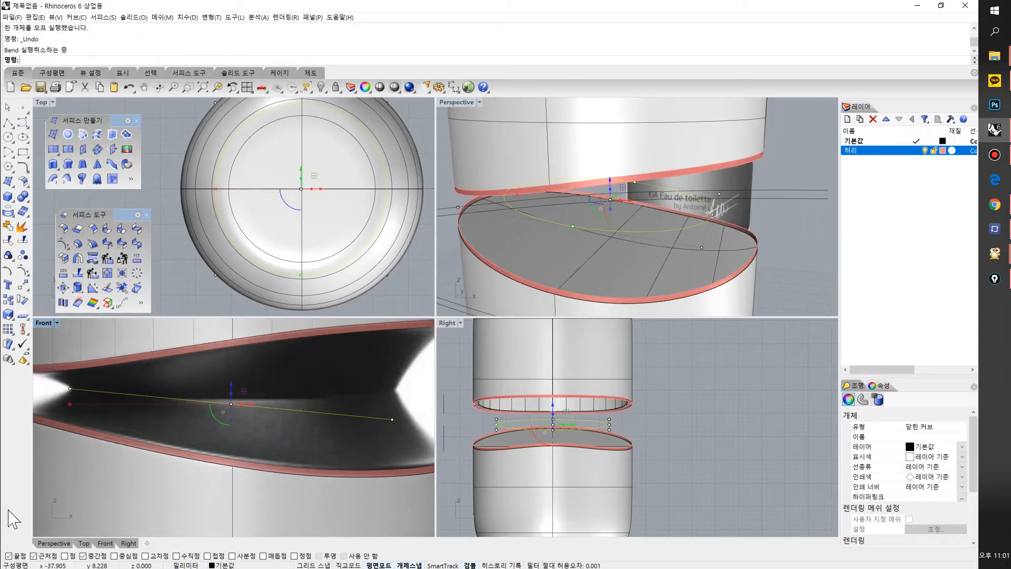
# Turn off the End, Near and Mid snaps and disable object snapping
pyautogui.click(34, 555)
pyautogui.click(9, 556)
pyautogui.click(84, 555)
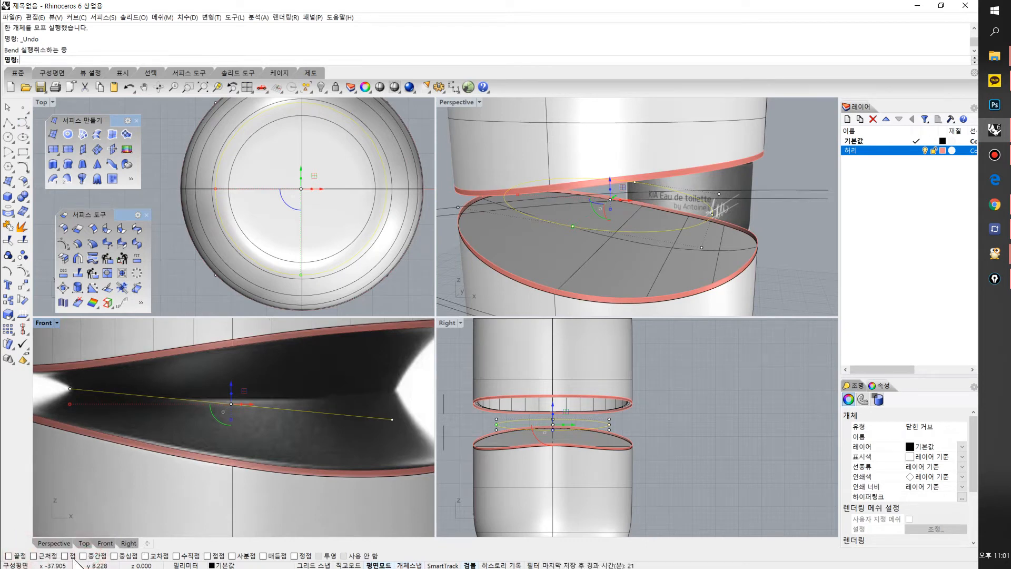
pyautogui.click(413, 564)
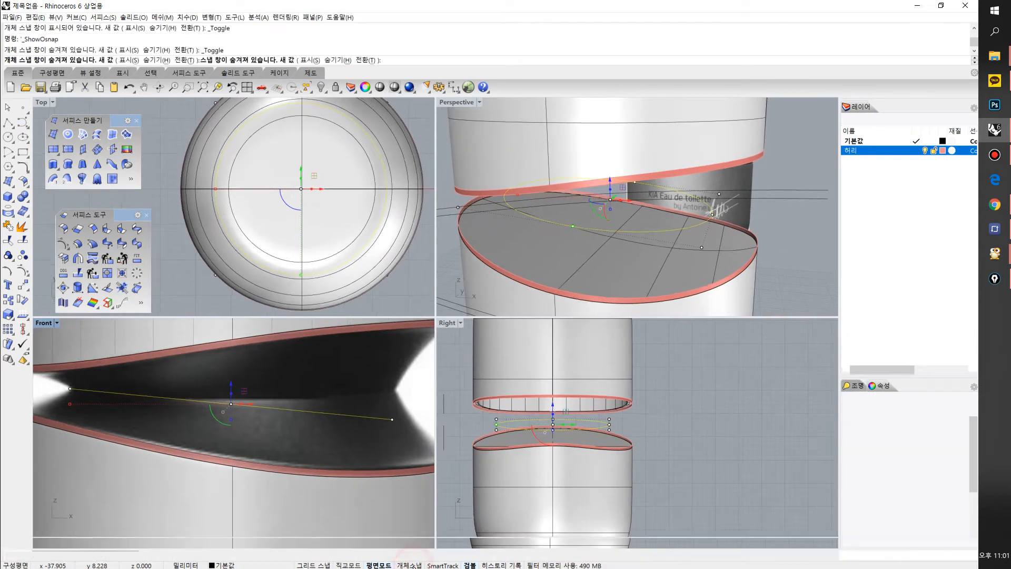
pyautogui.click(409, 565)
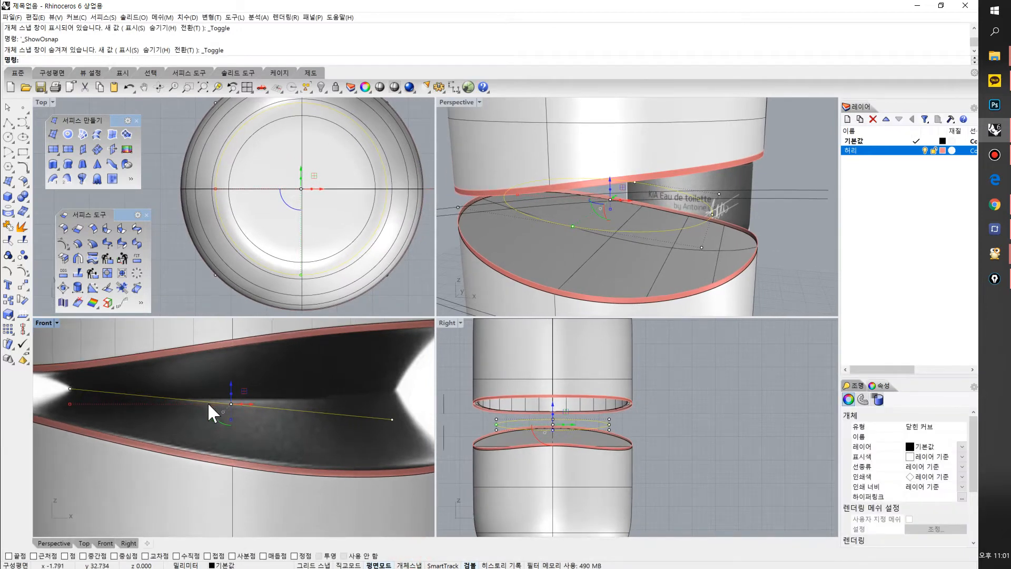
# Bend the tilted circle upward in the Front view along a spine running past its lower end, and deselect it
pyautogui.press('Return')
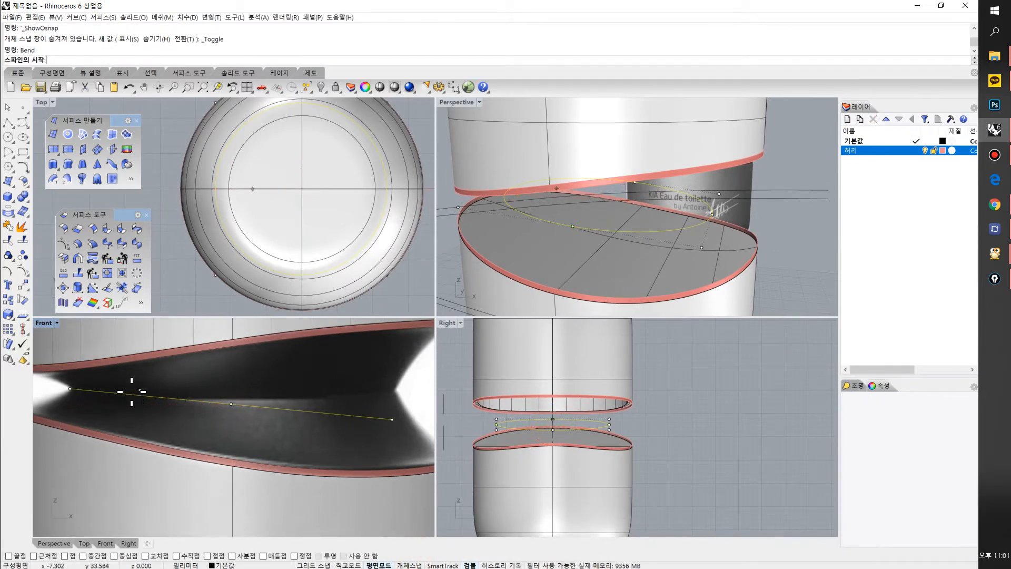
pyautogui.click(112, 392)
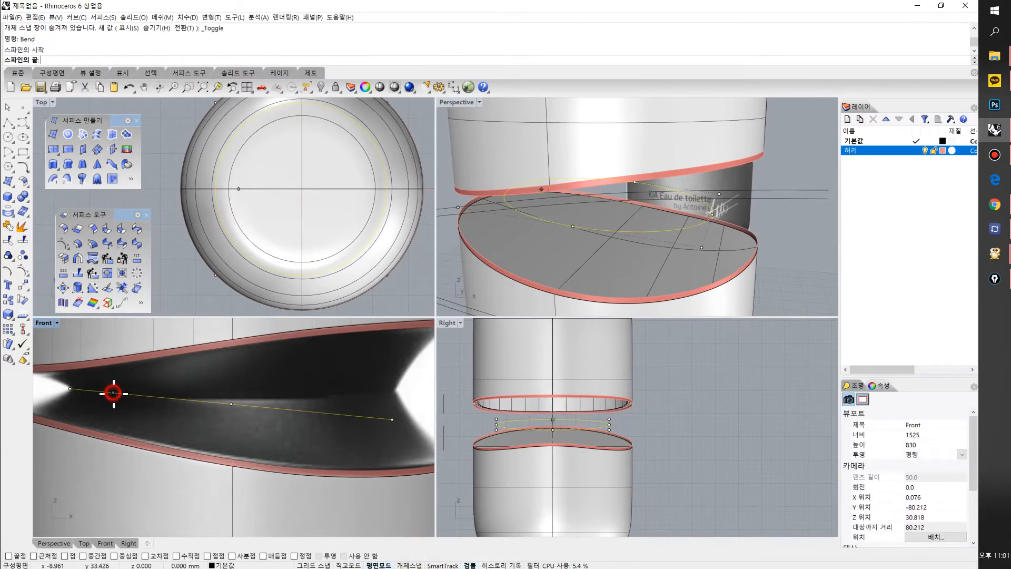
pyautogui.click(404, 423)
pyautogui.click(406, 391)
pyautogui.press('Escape')
pyautogui.moveTo(605, 245); pyautogui.dragTo(605, 238, button='right')
pyautogui.moveTo(292, 406)
pyautogui.mouseDown(button='right')
pyautogui.moveTo(300, 408)
pyautogui.moveTo(291, 397)
pyautogui.mouseUp(button='right')
pyautogui.moveTo(505, 225); pyautogui.dragTo(523, 237, button='right')
# Maximize the Front viewport and frame the right end of the notch over the reference photo
pyautogui.scroll(3, 308, 410)
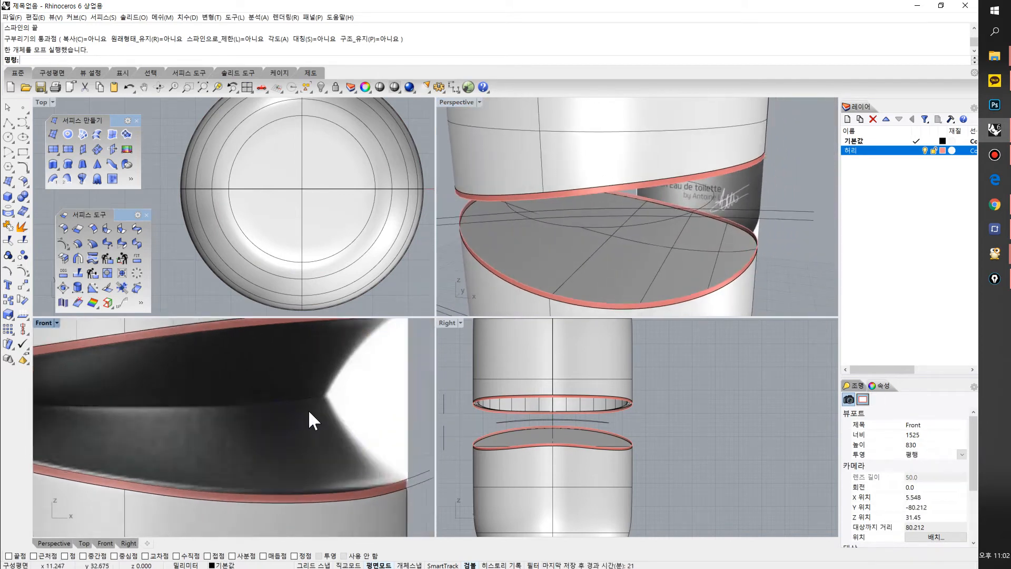
pyautogui.moveTo(308, 409); pyautogui.dragTo(213, 389, button='right')
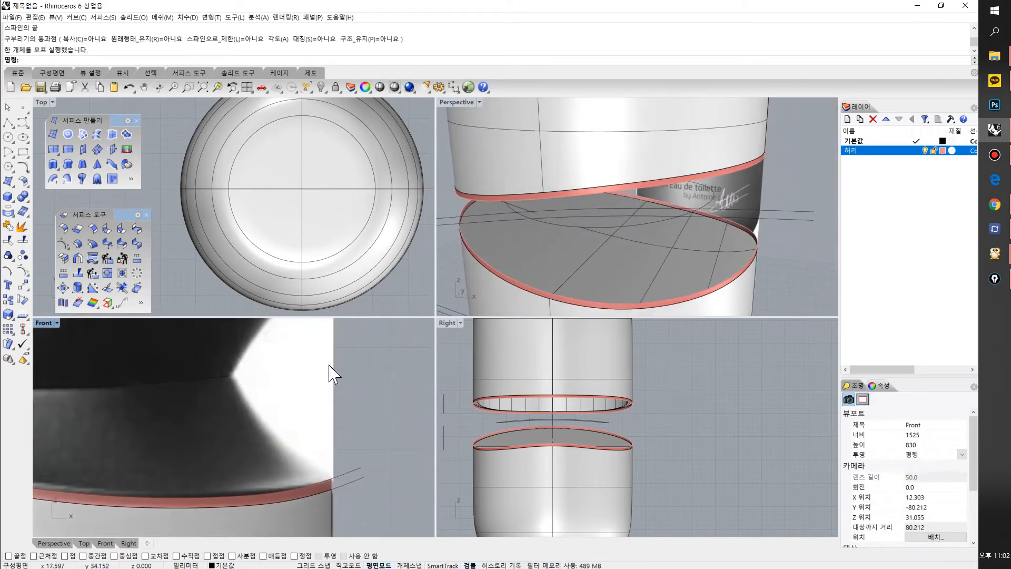
pyautogui.press('F4')
pyautogui.press('F4')
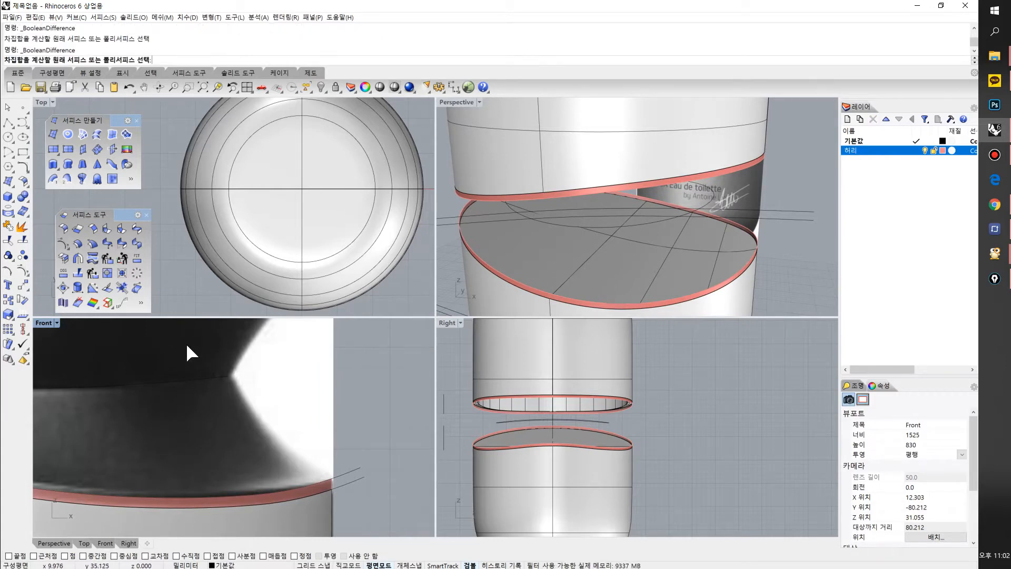
pyautogui.hotkey('ctrl', 'm')
pyautogui.moveTo(558, 352); pyautogui.dragTo(530, 361, button='right')
pyautogui.scroll(2, 471, 316)
# Start a control-point curve and turn on the End, Near and Quad object snaps
pyautogui.press('F3')
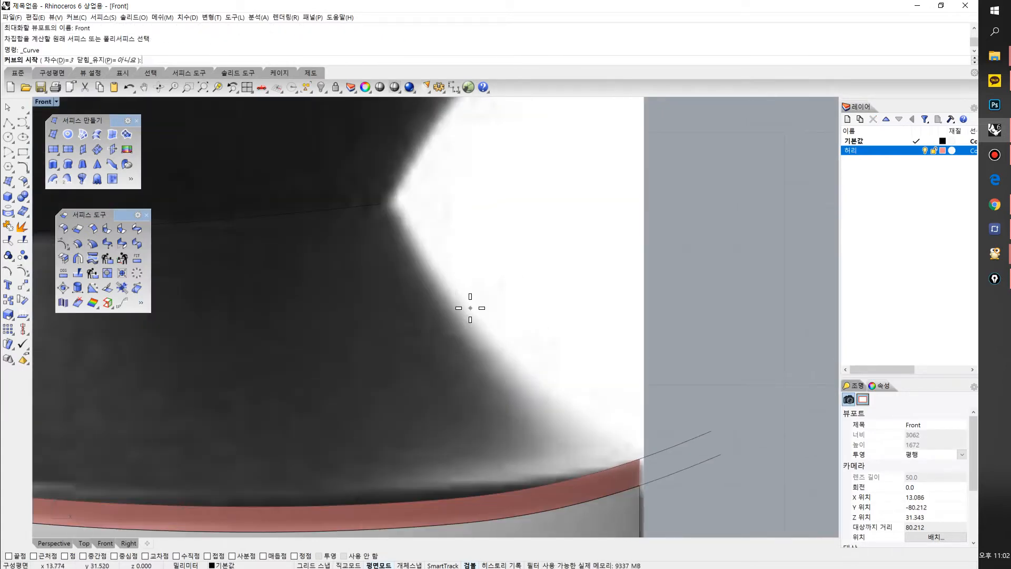
pyautogui.scroll(-2, 460, 308)
pyautogui.moveTo(460, 308); pyautogui.dragTo(421, 332, button='right')
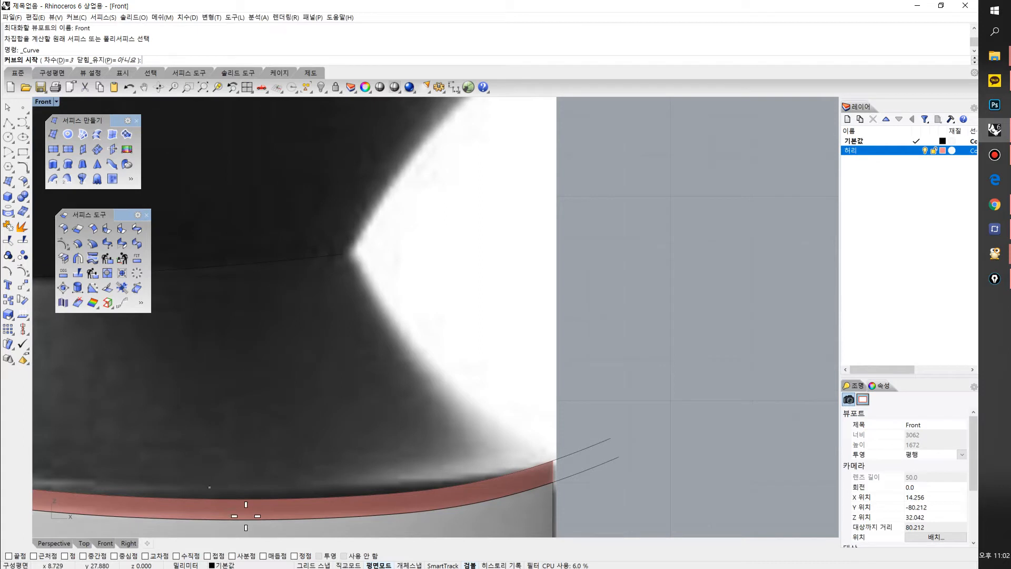
pyautogui.click(35, 556)
pyautogui.click(9, 556)
pyautogui.click(46, 556)
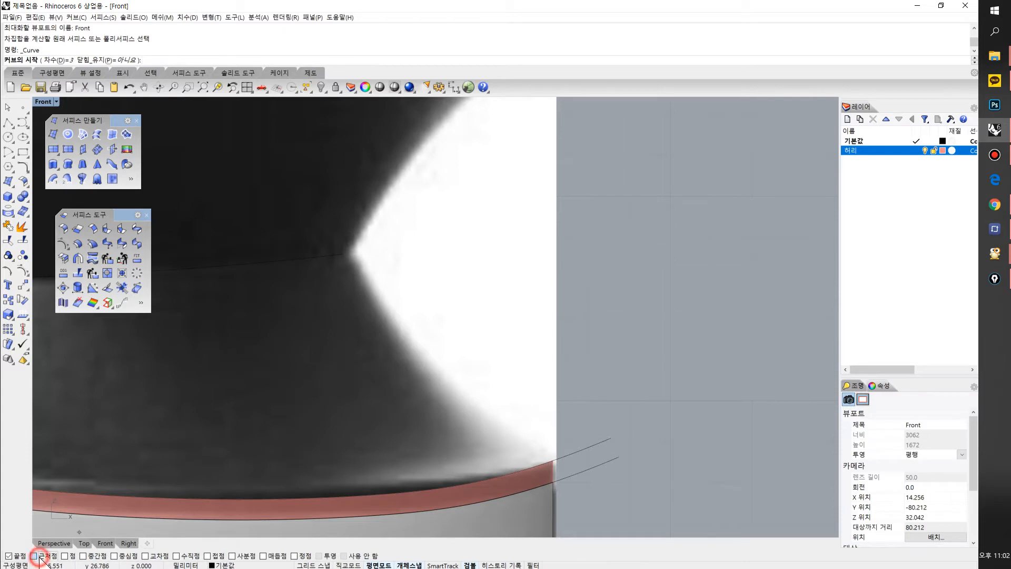
pyautogui.click(234, 555)
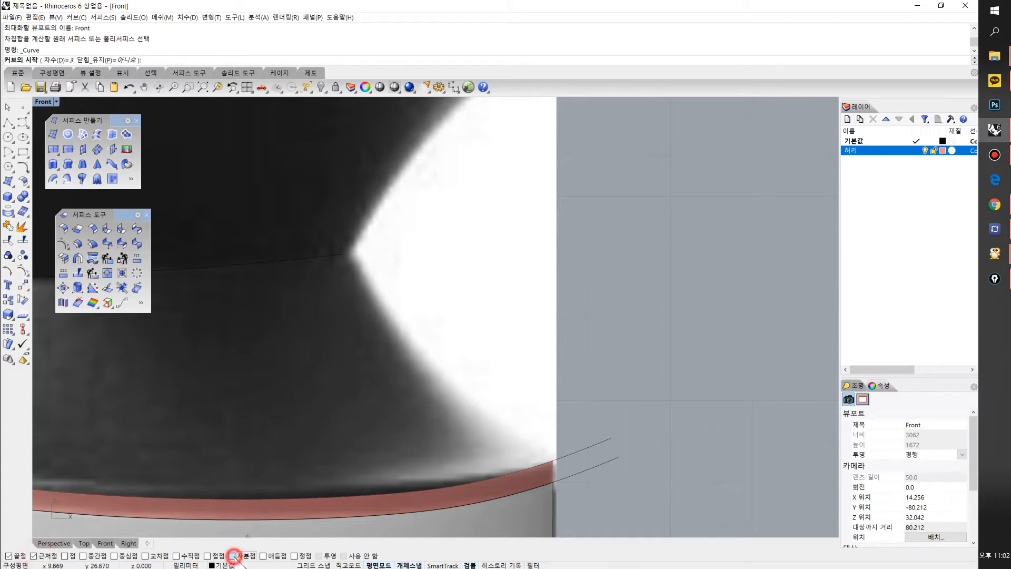
# Trace the notch's lower right profile with a curve from the bent circle's right end to the lower rim
pyautogui.click(343, 254)
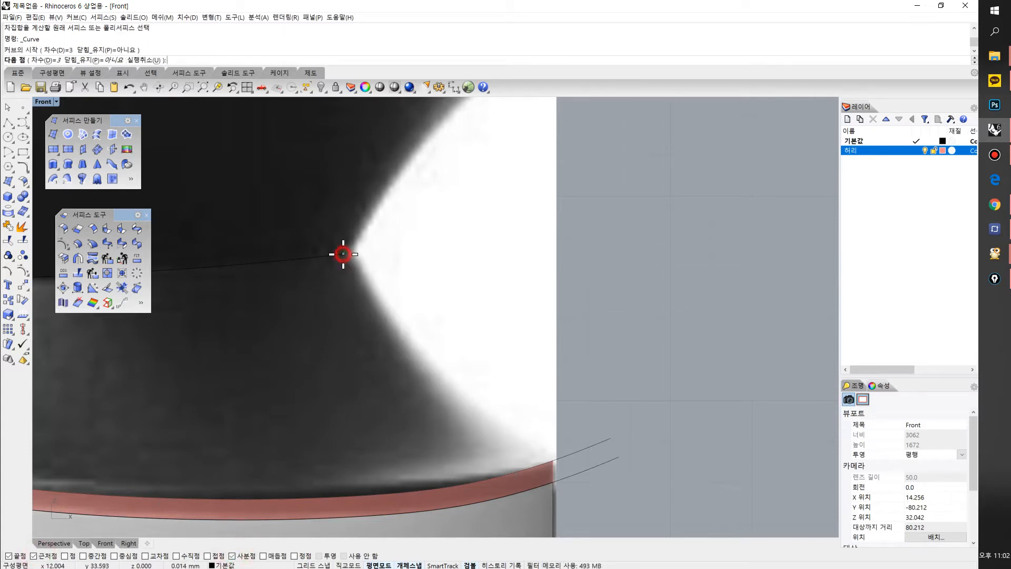
pyautogui.click(433, 385)
pyautogui.click(507, 438)
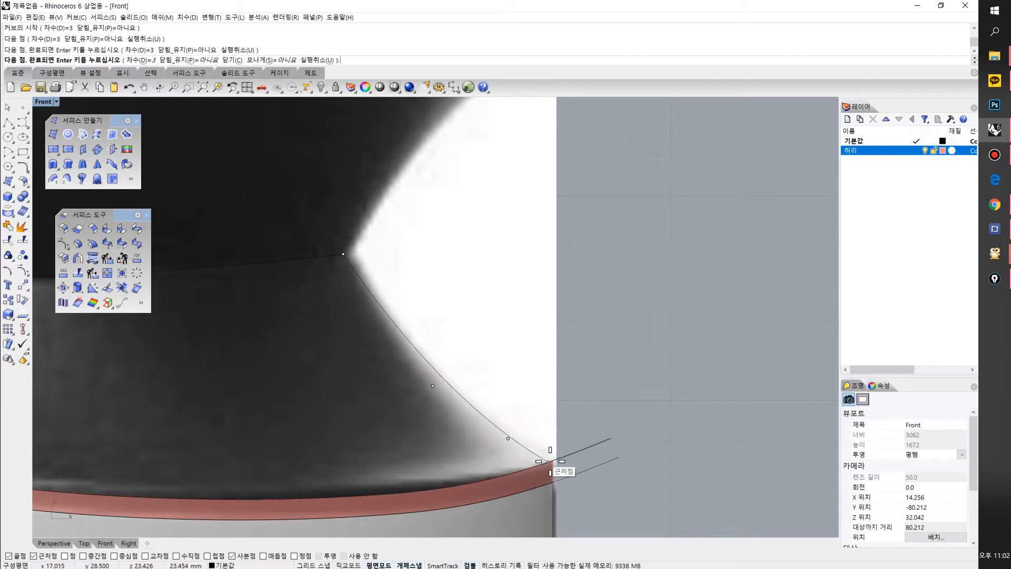
pyautogui.hotkey('ctrl', 'z')
pyautogui.click(551, 460)
pyautogui.press('Return')
# Trace the notch's upper right profile with a curve from the bent circle's right end to the upper rim
pyautogui.scroll(-5, 469, 421)
pyautogui.moveTo(401, 384); pyautogui.dragTo(430, 399, button='right')
pyautogui.scroll(4, 450, 365)
pyautogui.rightClick(454, 360)
pyautogui.rightClick(457, 359)
pyautogui.scroll(6, 459, 359)
pyautogui.moveTo(487, 357); pyautogui.dragTo(424, 359, button='right')
pyautogui.press('c')
pyautogui.click(390, 364)
pyautogui.moveTo(462, 285); pyautogui.dragTo(420, 375, button='right')
pyautogui.click(430, 307)
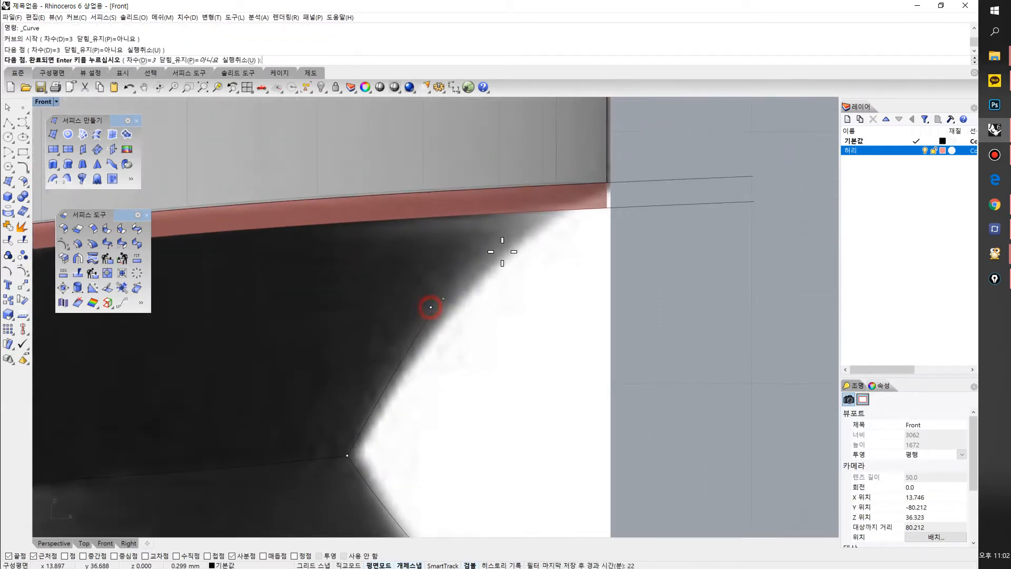
pyautogui.click(604, 208)
pyautogui.rightClick(604, 208)
# Draw the notch's lower left profile curve from the lower rim's left end to the bent circle's left end
pyautogui.scroll(-6, 500, 342)
pyautogui.scroll(-5, 421, 389)
pyautogui.moveTo(345, 410); pyautogui.dragTo(670, 370, button='right')
pyautogui.scroll(6, 326, 365)
pyautogui.rightClick(316, 347)
pyautogui.click(245, 373)
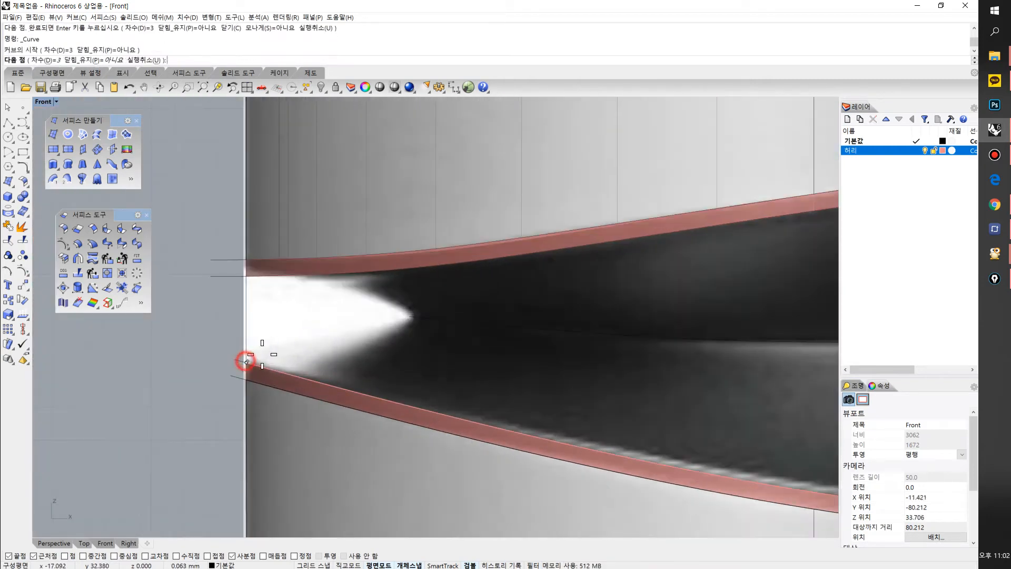
pyautogui.scroll(2, 363, 363)
pyautogui.click(353, 348)
pyautogui.click(448, 304)
pyautogui.rightClick(445, 304)
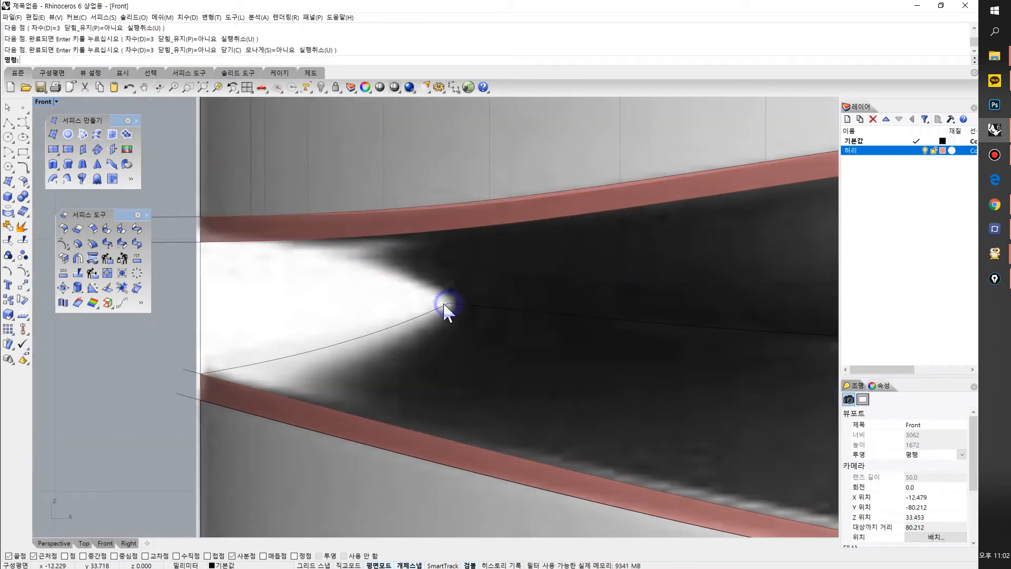
# Draw the notch's upper left profile curve from the bent circle's left end to the upper rim
pyautogui.rightClick(446, 304)
pyautogui.click(449, 303)
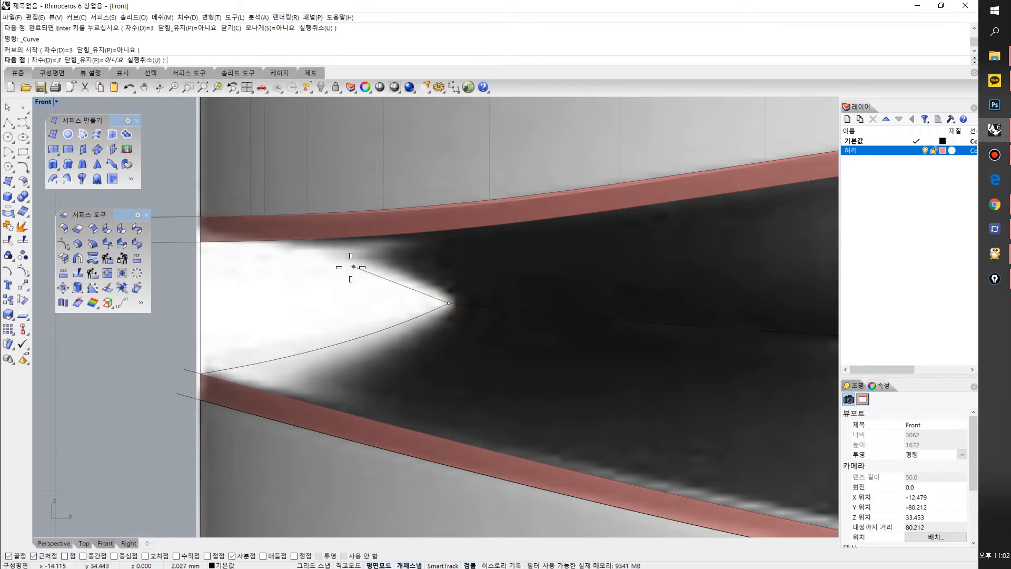
pyautogui.click(351, 267)
pyautogui.click(201, 244)
pyautogui.rightClick(202, 245)
pyautogui.scroll(-12, 340, 317)
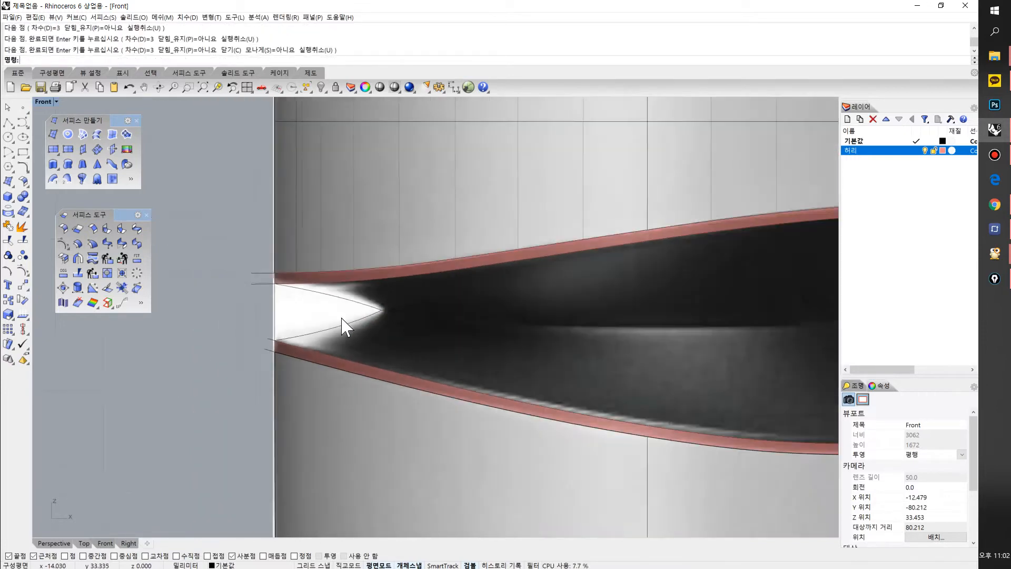
# Nudge a control point of the lower right profile curve slightly outward to refine its bend, and deselect the curve
pyautogui.moveTo(478, 324); pyautogui.dragTo(262, 348, button='right')
pyautogui.scroll(2, 545, 358)
pyautogui.click(521, 385)
pyautogui.scroll(6, 521, 386)
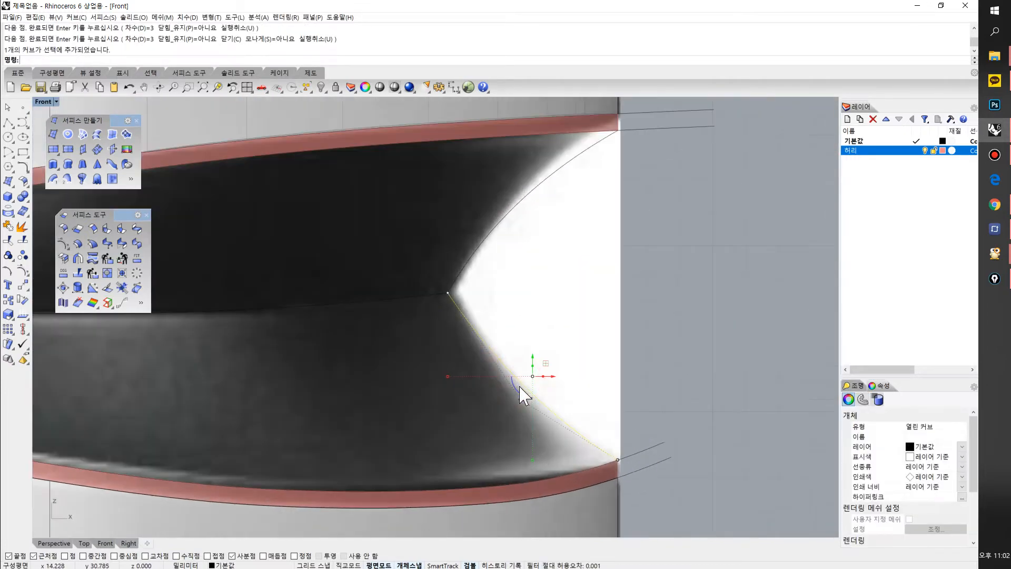
pyautogui.click(522, 399)
pyautogui.moveTo(522, 400); pyautogui.dragTo(529, 390)
pyautogui.scroll(-4, 483, 281)
pyautogui.moveTo(482, 280); pyautogui.dragTo(450, 321, button='right')
pyautogui.click(589, 305)
# Maximize the Perspective viewport, orbit to the four profile curves and start a two-rail sweep (Sweep2)
pyautogui.scroll(-6, 503, 328)
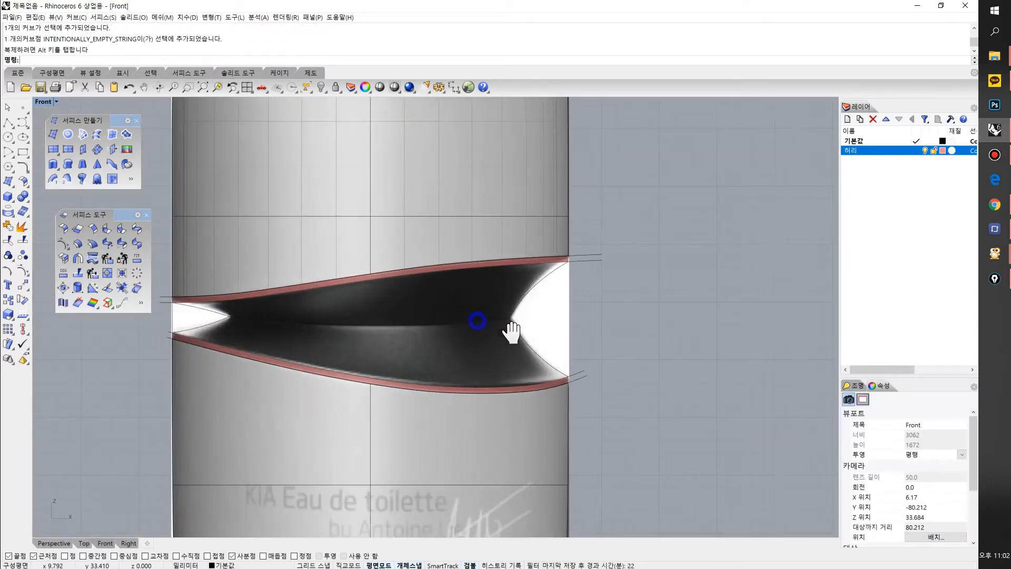
pyautogui.hotkey('ctrl', 'F4')
pyautogui.moveTo(535, 321)
pyautogui.mouseDown(button='right')
pyautogui.moveTo(491, 322)
pyautogui.moveTo(527, 329)
pyautogui.moveTo(505, 330)
pyautogui.mouseUp(button='right')
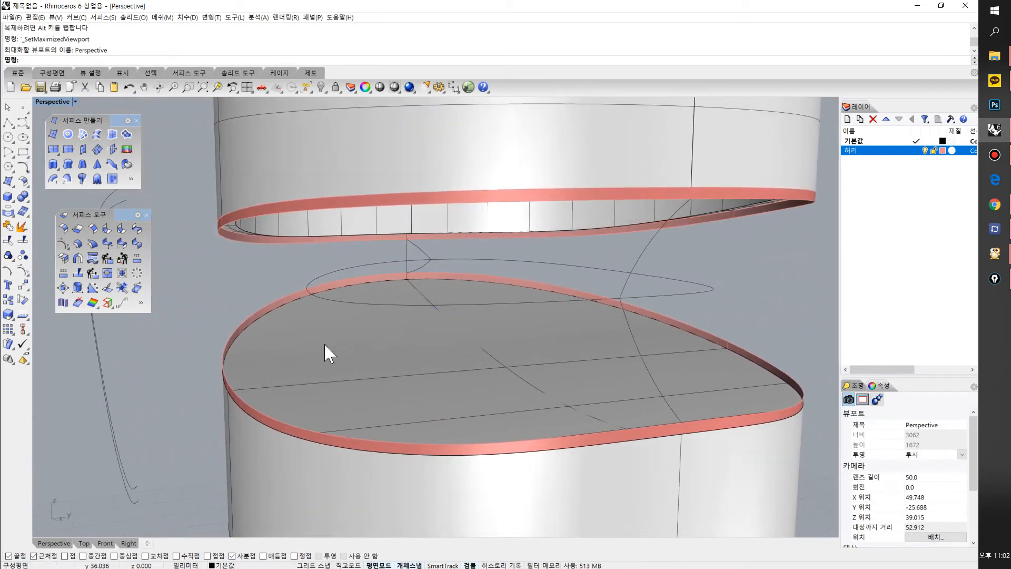
pyautogui.click(204, 277)
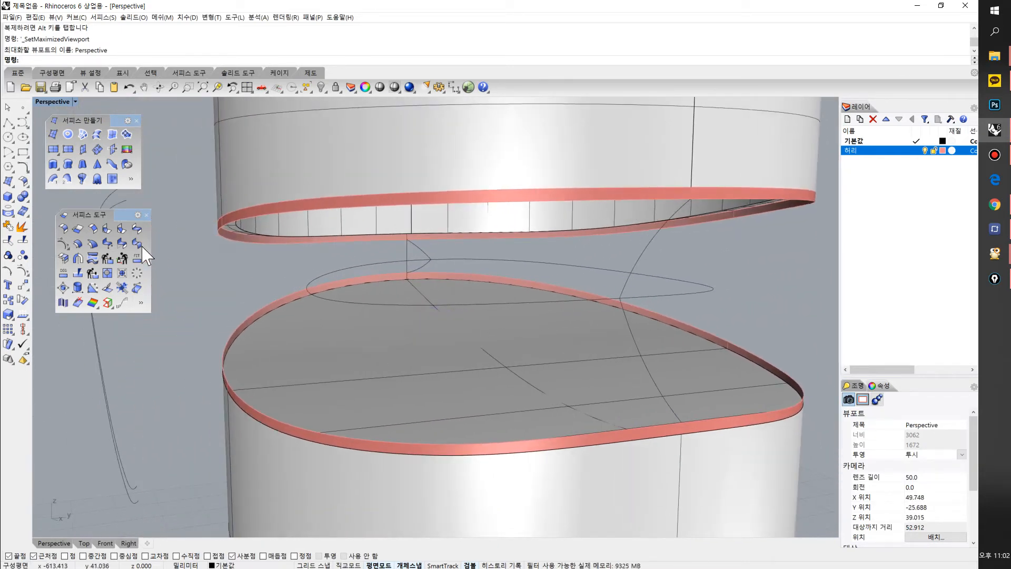
pyautogui.click(70, 187)
pyautogui.moveTo(404, 346); pyautogui.dragTo(418, 337, button='right')
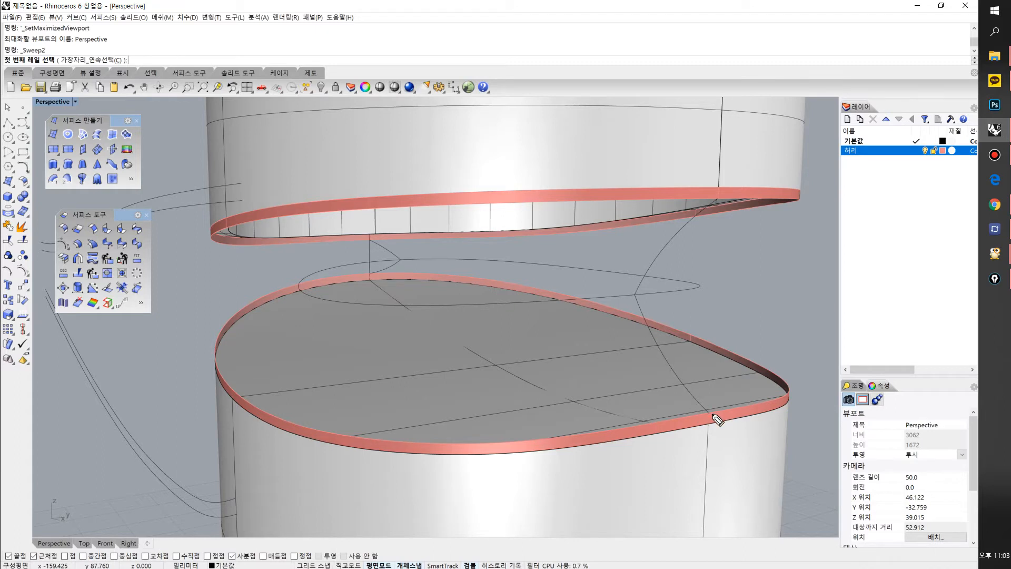
pyautogui.click(699, 403)
pyautogui.moveTo(662, 342); pyautogui.dragTo(637, 292)
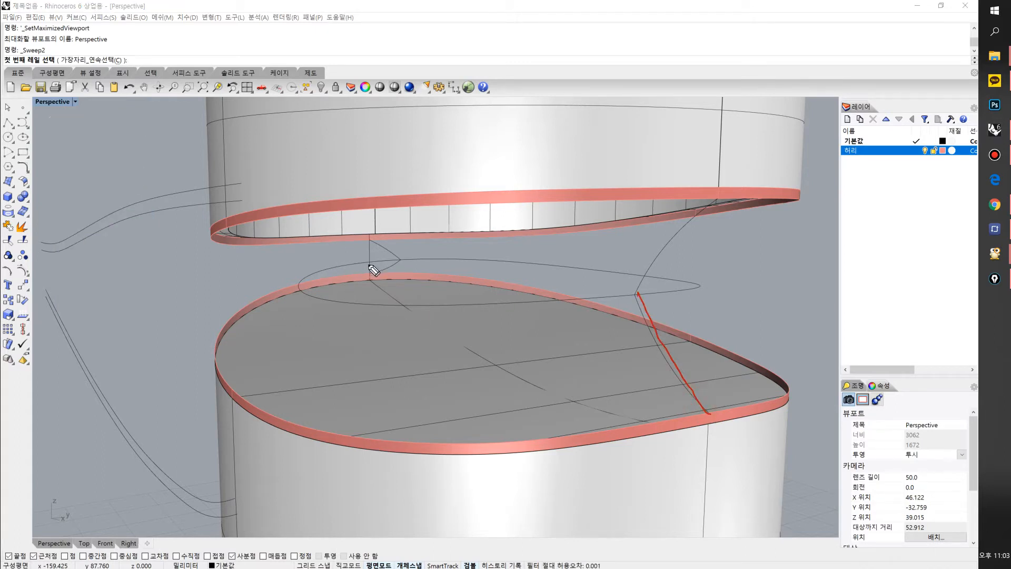
pyautogui.moveTo(389, 269)
pyautogui.mouseDown()
pyautogui.moveTo(396, 260)
pyautogui.moveTo(305, 285)
pyautogui.moveTo(405, 312)
pyautogui.mouseUp()
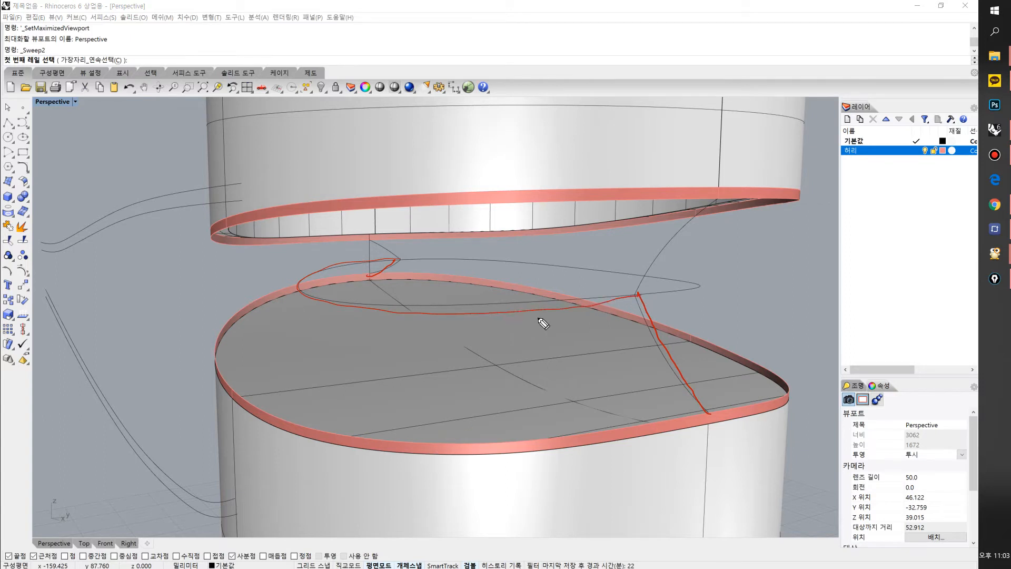
pyautogui.moveTo(416, 316)
pyautogui.mouseDown()
pyautogui.moveTo(389, 389)
pyautogui.moveTo(375, 377)
pyautogui.mouseUp()
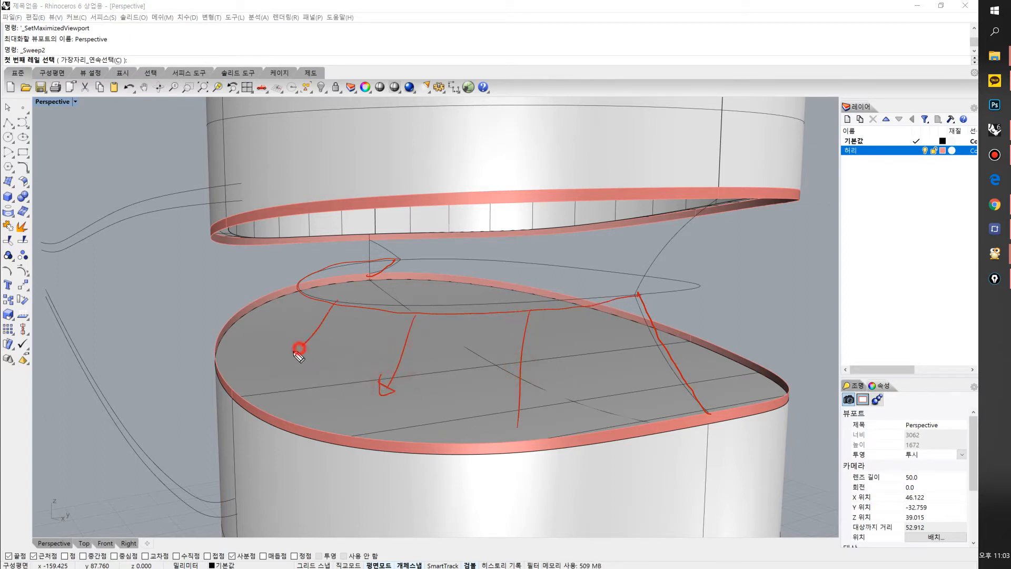
pyautogui.moveTo(305, 286); pyautogui.dragTo(241, 322)
pyautogui.moveTo(324, 267); pyautogui.dragTo(284, 278)
pyautogui.hotkey('ctrl', 'shift', '7')
pyautogui.moveTo(403, 259)
pyautogui.mouseDown()
pyautogui.moveTo(360, 261)
pyautogui.moveTo(305, 287)
pyautogui.mouseUp()
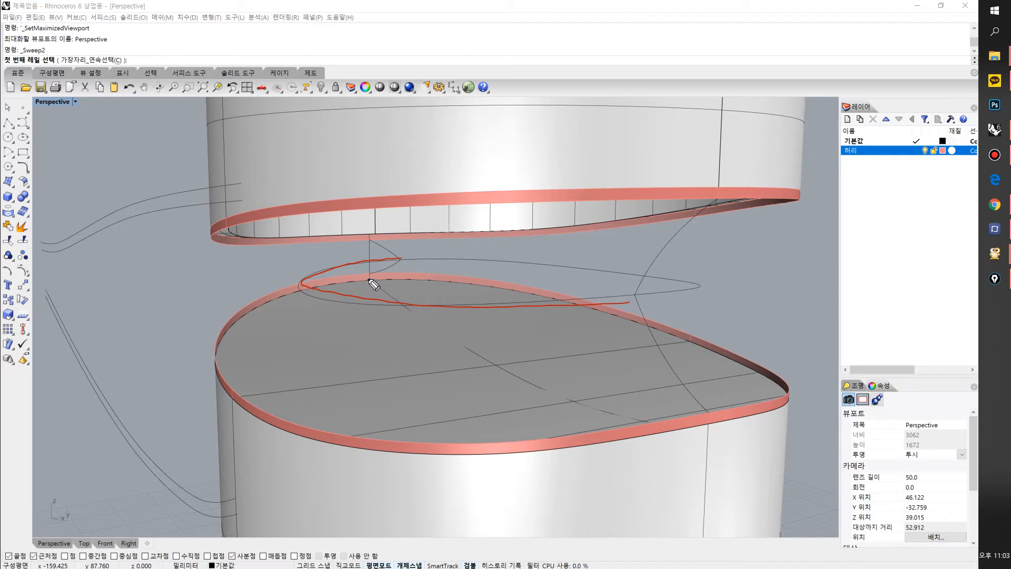
pyautogui.moveTo(301, 285); pyautogui.dragTo(244, 304)
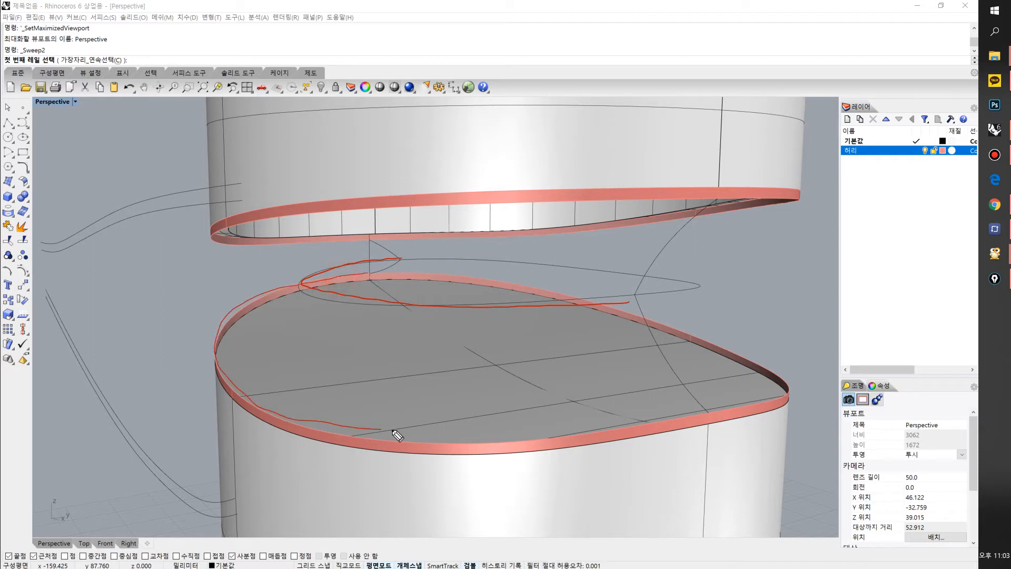
pyautogui.moveTo(636, 295); pyautogui.dragTo(686, 392)
pyautogui.moveTo(625, 358)
pyautogui.mouseDown()
pyautogui.moveTo(361, 354)
pyautogui.moveTo(302, 310)
pyautogui.mouseUp()
pyautogui.moveTo(566, 394)
pyautogui.mouseDown()
pyautogui.moveTo(293, 349)
pyautogui.moveTo(258, 314)
pyautogui.mouseUp()
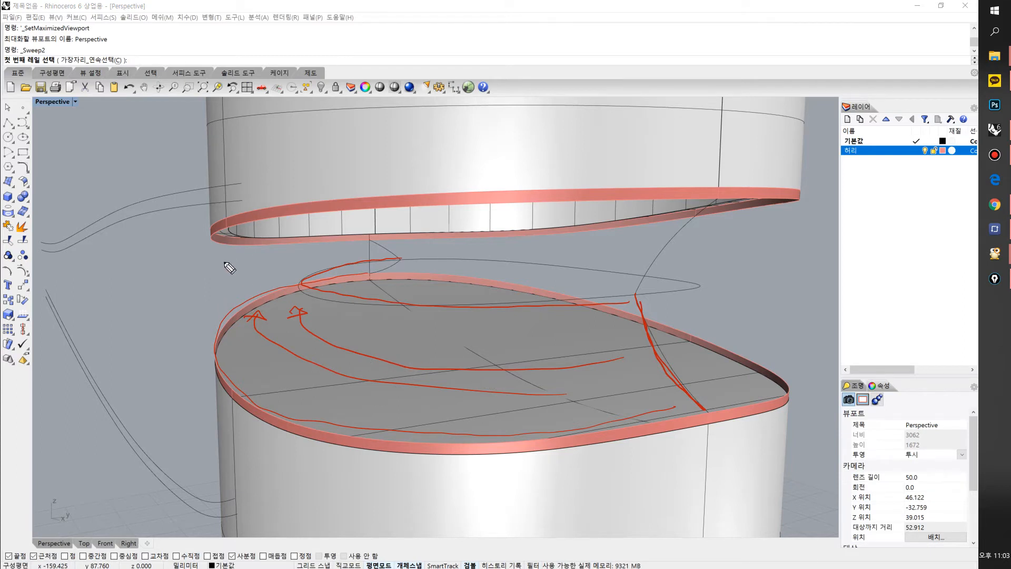
pyautogui.moveTo(247, 261); pyautogui.dragTo(274, 234)
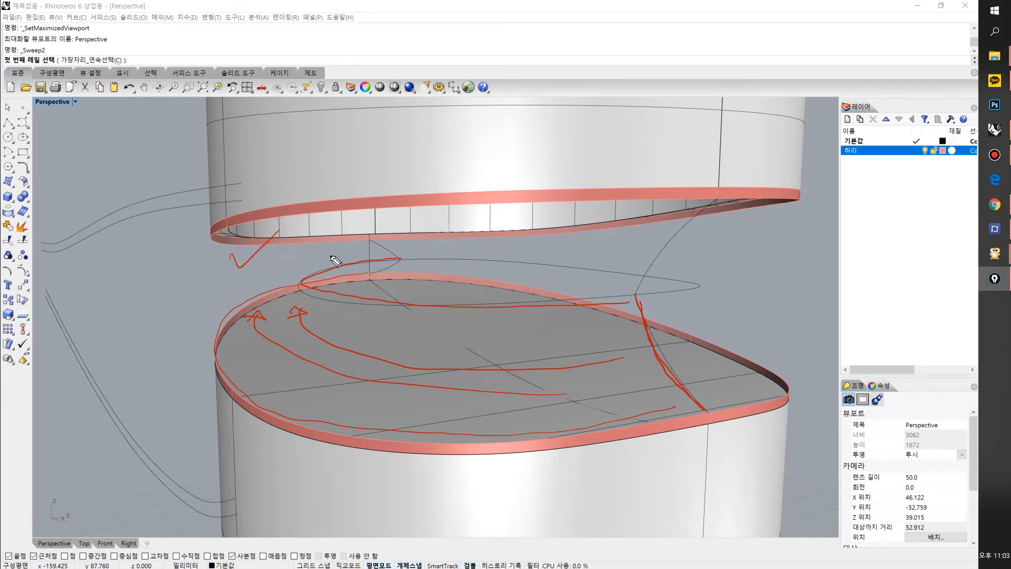
pyautogui.hotkey('ctrl', 'shift', '7')
# Create the lower waist surface with Sweep 2 Rails, using the middle curve and lower rim as rails and the two lower profiles as sections
pyautogui.moveTo(394, 260)
pyautogui.mouseDown(button='right')
pyautogui.moveTo(429, 338)
pyautogui.moveTo(462, 316)
pyautogui.moveTo(512, 314)
pyautogui.moveTo(472, 313)
pyautogui.mouseUp(button='right')
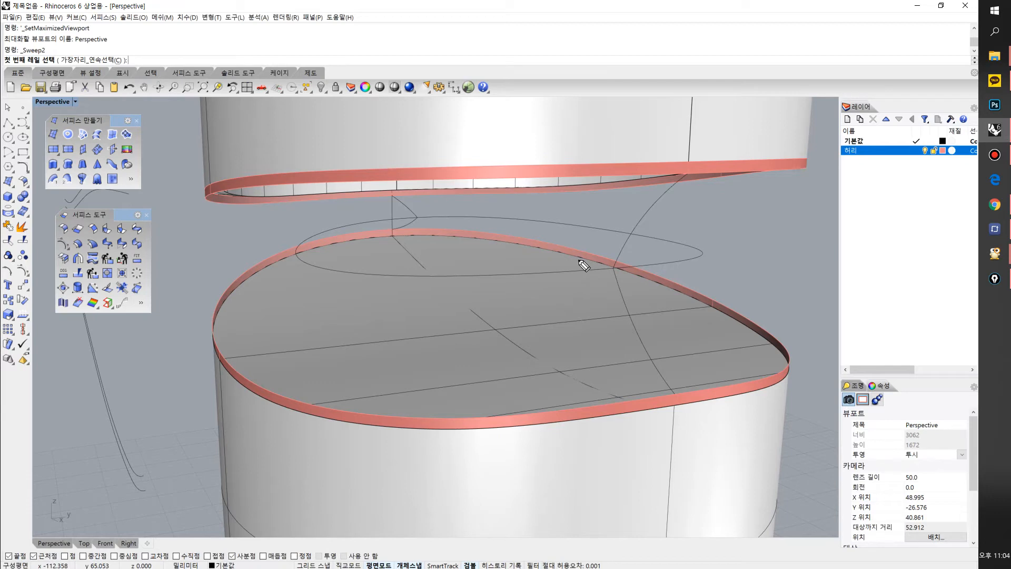
pyautogui.moveTo(579, 279); pyautogui.dragTo(462, 276, button='right')
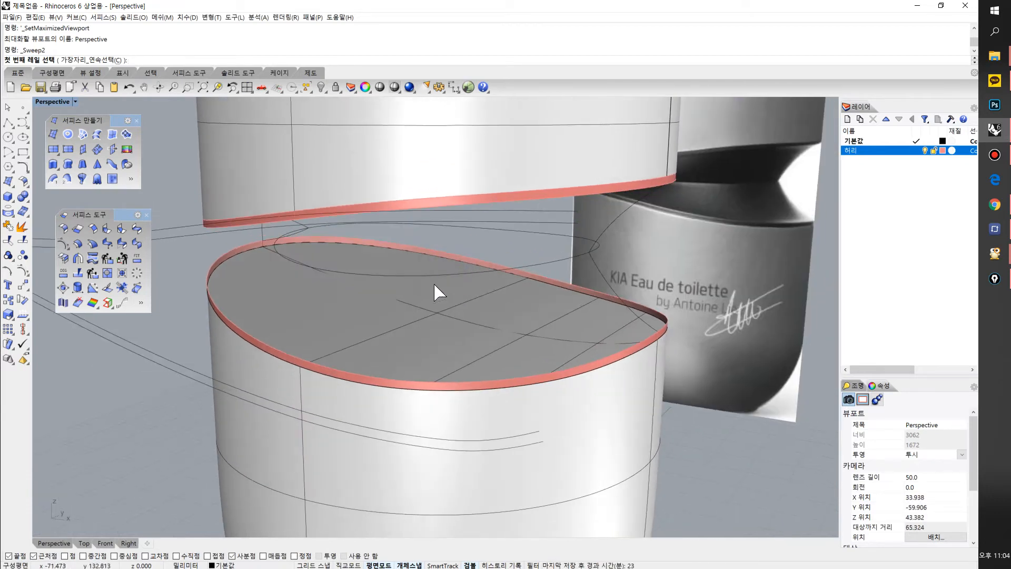
pyautogui.click(58, 180)
pyautogui.click(67, 181)
pyautogui.moveTo(400, 264); pyautogui.dragTo(572, 298, button='right')
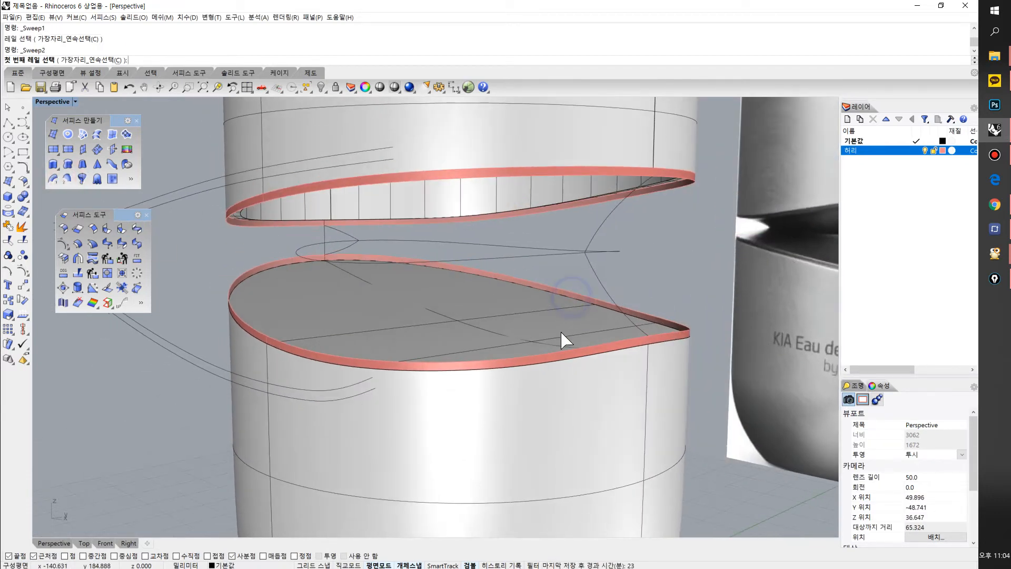
pyautogui.click(574, 346)
pyautogui.click(514, 262)
pyautogui.moveTo(514, 265); pyautogui.dragTo(582, 284, button='right')
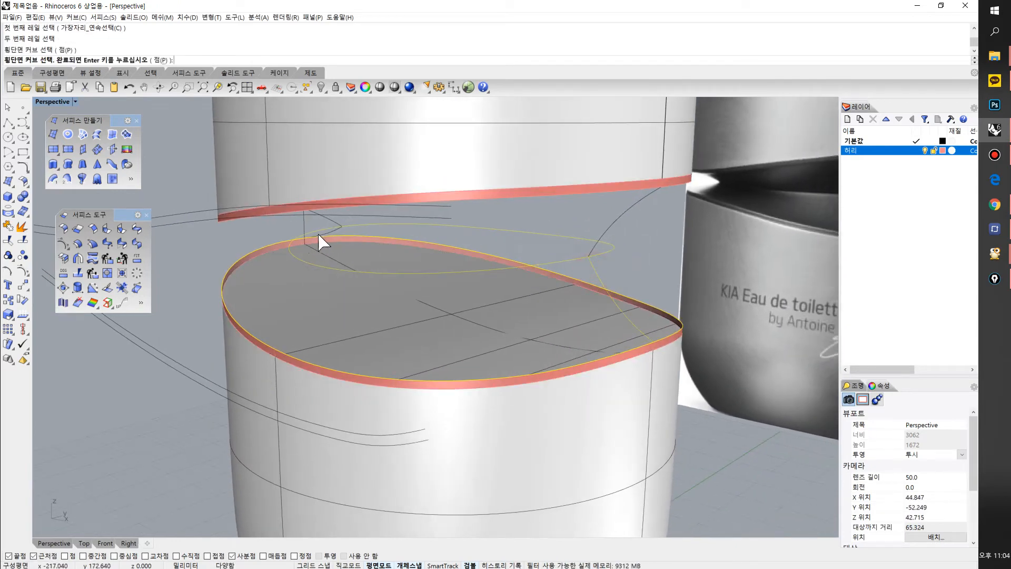
pyautogui.click(334, 232)
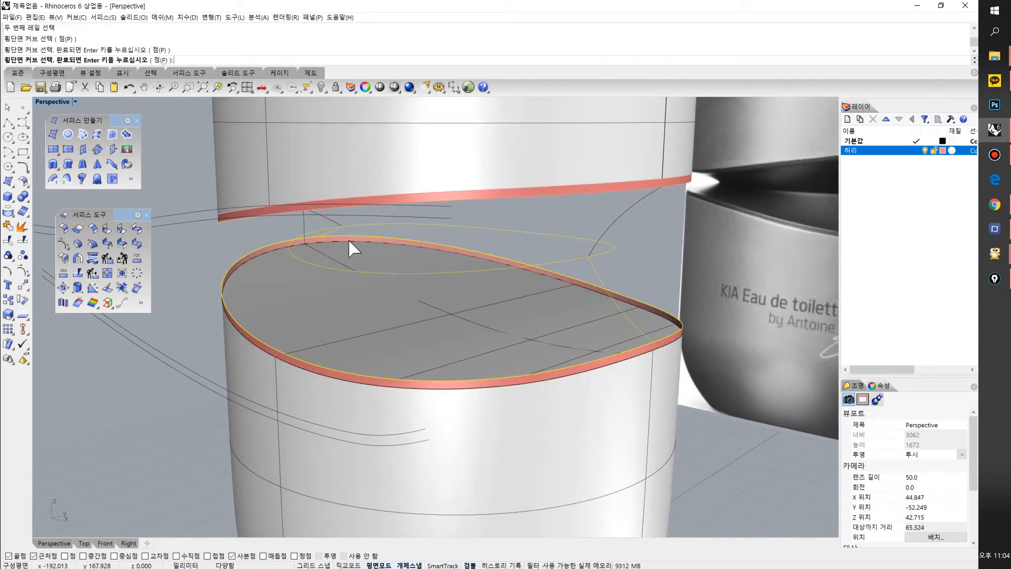
pyautogui.press('Return')
pyautogui.moveTo(335, 216); pyautogui.dragTo(237, 275)
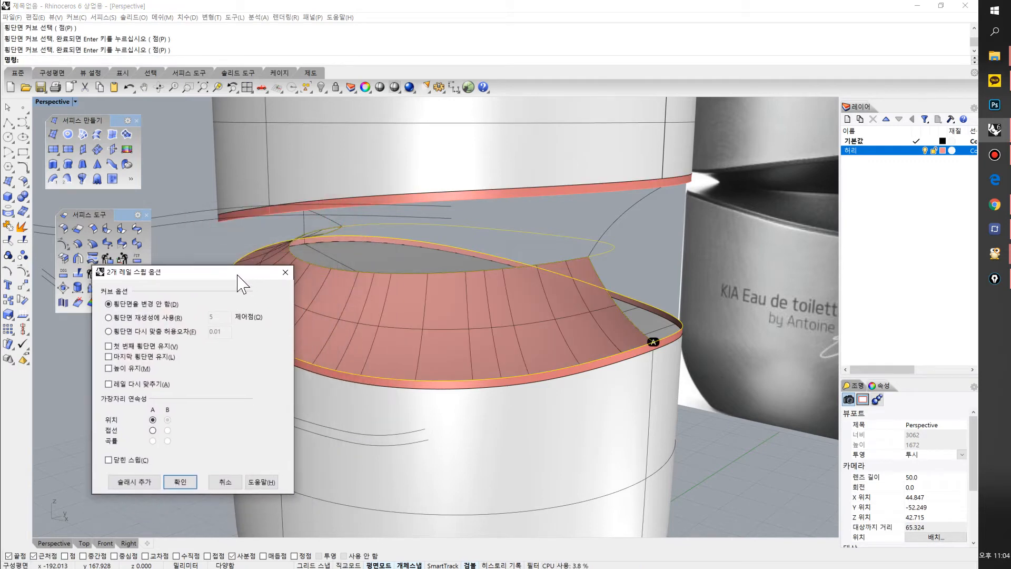
pyautogui.press('Return')
# Create the upper waist surface with Sweep 2 Rails between the upper rim and middle curve, using the two upper profile curves as sections
pyautogui.moveTo(376, 293); pyautogui.dragTo(279, 252, button='right')
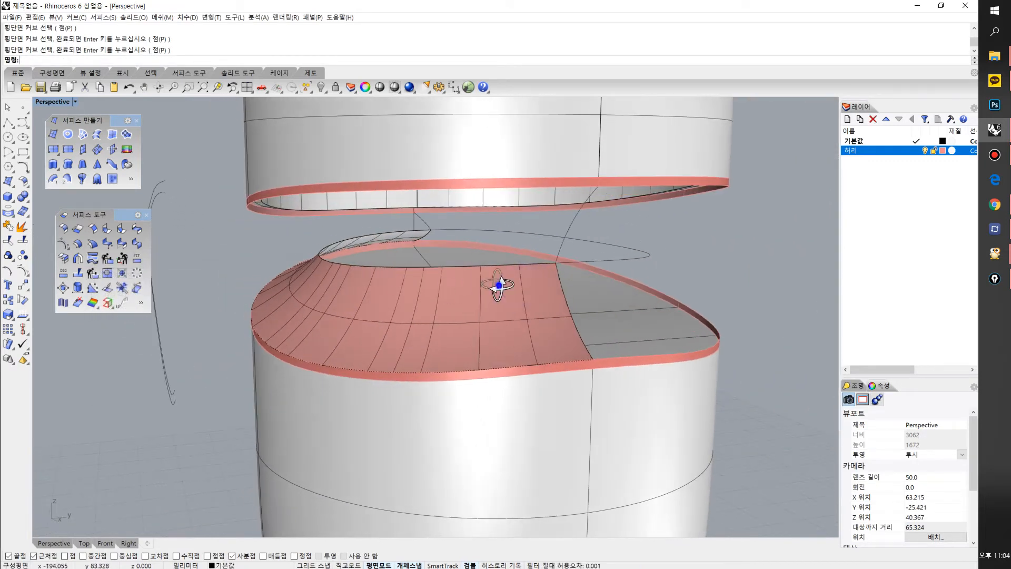
pyautogui.moveTo(498, 285); pyautogui.dragTo(434, 263, button='right')
pyautogui.scroll(2, 472, 254)
pyautogui.scroll(3, 584, 263)
pyautogui.moveTo(595, 266); pyautogui.dragTo(565, 275, button='right')
pyautogui.scroll(-3, 564, 279)
pyautogui.moveTo(353, 270); pyautogui.dragTo(435, 262, button='right')
pyautogui.rightClick(479, 234)
pyautogui.click(536, 290)
pyautogui.rightClick(536, 288)
pyautogui.click(547, 187)
pyautogui.click(568, 252)
pyautogui.click(449, 243)
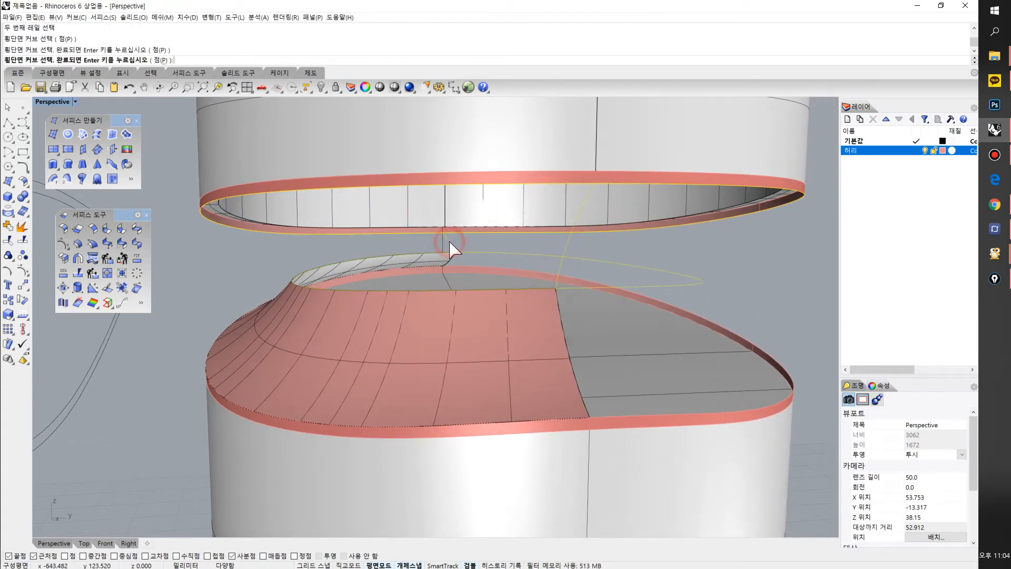
pyautogui.rightClick(478, 259)
pyautogui.rightClick(482, 256)
# Try to mirror both swept waist surfaces to the open half, starting the mirror plane at the middle curve's quadrant point
pyautogui.scroll(-4, 483, 254)
pyautogui.click(485, 257)
pyautogui.keyDown('shift'); pyautogui.click(498, 296); pyautogui.keyUp('shift')
pyautogui.moveTo(502, 298); pyautogui.dragTo(504, 304, button='right')
pyautogui.write('mi')
pyautogui.press('space')
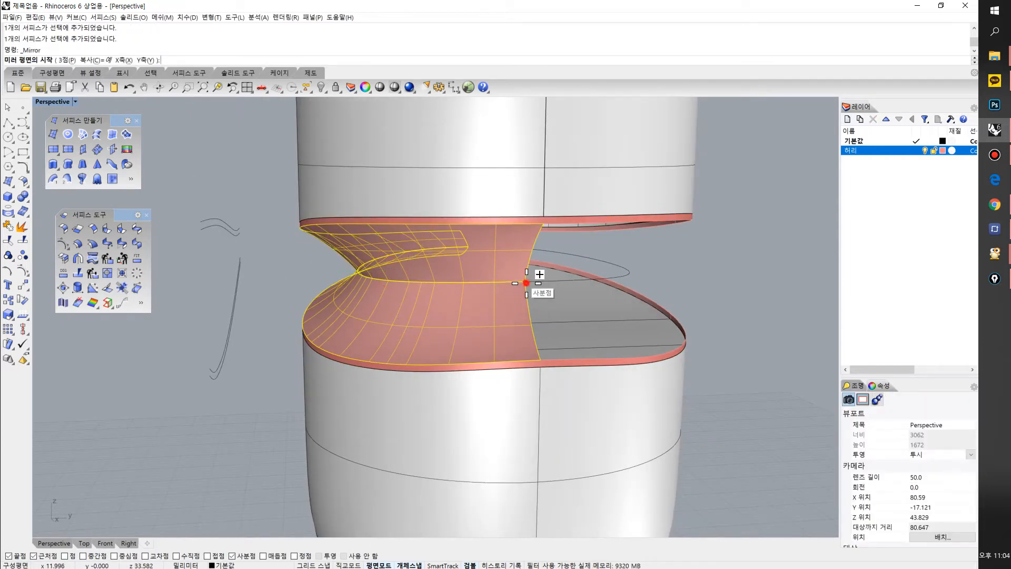
pyautogui.click(526, 283)
pyautogui.keyDown('shift'); pyautogui.click(526, 290); pyautogui.keyUp('shift')
# Select the four upper and lower waist surfaces and join them into one polysurface
pyautogui.scroll(2, 547, 293)
pyautogui.moveTo(550, 296); pyautogui.dragTo(527, 310, button='right')
pyautogui.click(460, 260)
pyautogui.keyDown('shift'); pyautogui.click(456, 318); pyautogui.keyUp('shift')
pyautogui.keyDown('shift'); pyautogui.click(347, 282); pyautogui.keyUp('shift')
pyautogui.keyDown('shift'); pyautogui.click(361, 259); pyautogui.keyUp('shift')
pyautogui.keyDown('shift'); pyautogui.click(355, 307); pyautogui.keyUp('shift')
pyautogui.moveTo(418, 296); pyautogui.dragTo(465, 301, button='right')
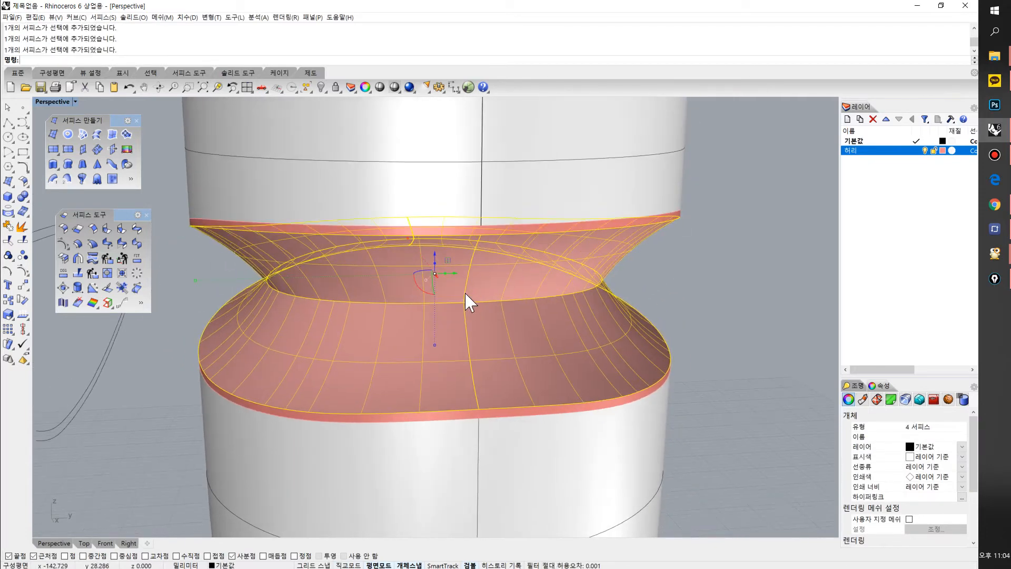
pyautogui.hotkey('ctrl', 'j')
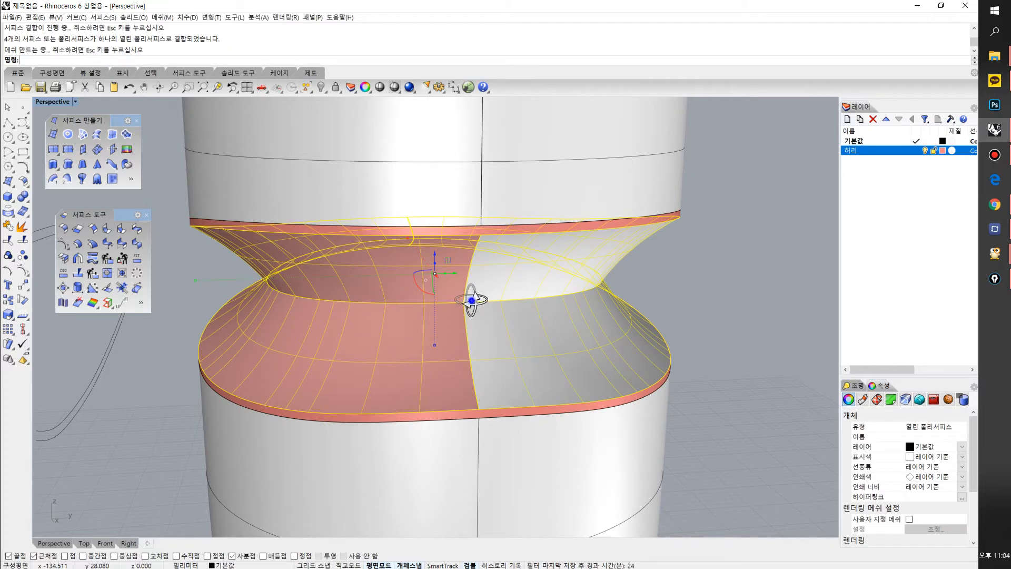
# Try to flip the surface direction of the joined waist with the Dir command
pyautogui.moveTo(474, 307); pyautogui.dragTo(405, 289, button='right')
pyautogui.click(405, 284)
pyautogui.click(779, 300)
pyautogui.click(470, 297)
pyautogui.write('d')
pyautogui.press('space')
pyautogui.click(420, 291)
pyautogui.click(420, 333)
pyautogui.rightClick(419, 331)
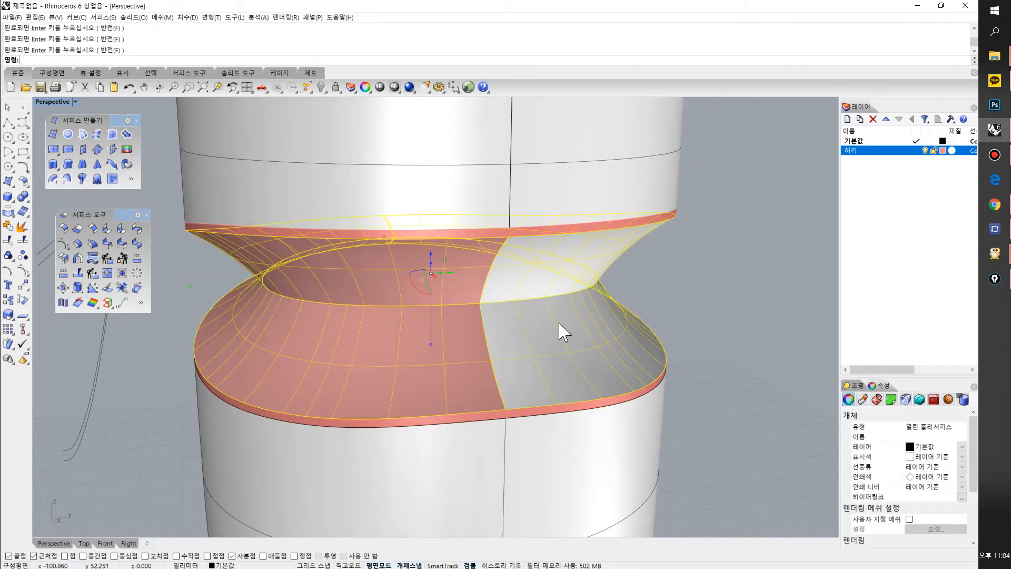
# Undo the join and the mirror of the waist surfaces
pyautogui.hotkey('ctrl', 'z')
pyautogui.hotkey('ctrl', 'z')
pyautogui.hotkey('ctrl', 'z')
# Flip the normals of the upper and lower swept waist surfaces with the Dir command
pyautogui.moveTo(505, 308); pyautogui.dragTo(440, 287, button='right')
pyautogui.write('d')
pyautogui.press('space')
pyautogui.click(436, 278)
pyautogui.click(437, 328)
pyautogui.rightClick(437, 330)
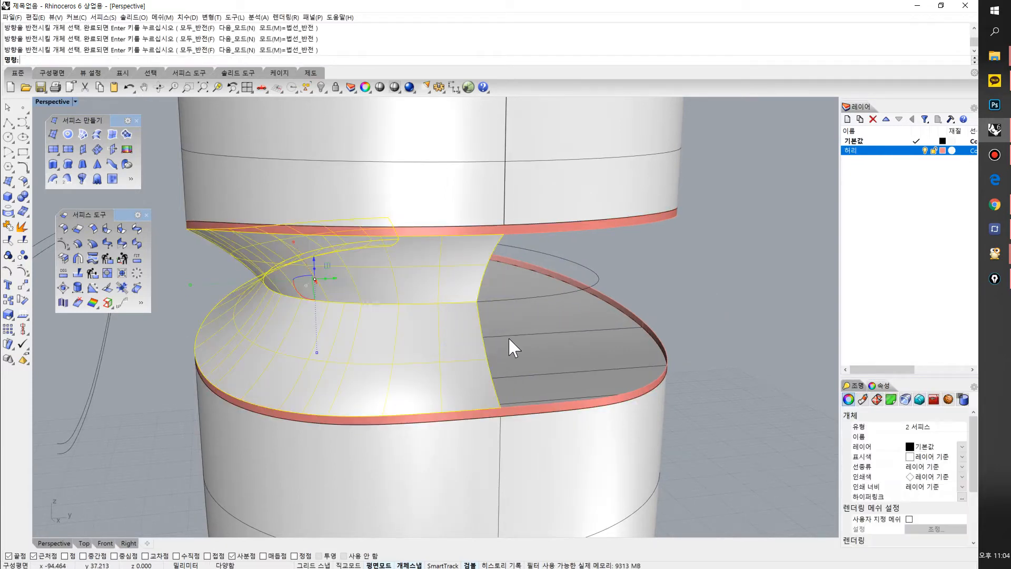
# Try to mirror the two flipped waist surfaces, starting the mirror plane at the seam's endpoint on the lower rim
pyautogui.write('mi')
pyautogui.press('space')
pyautogui.click(498, 407)
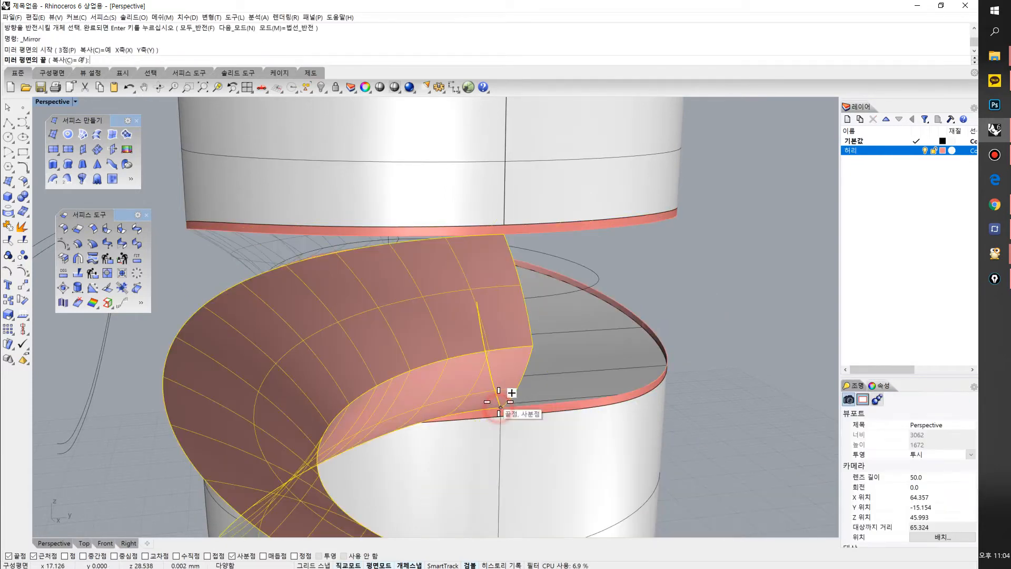
pyautogui.click(498, 401)
pyautogui.click(709, 327)
# Select the waist surfaces, check their seam up close, and undo the mirror
pyautogui.click(533, 273)
pyautogui.keyDown('shift'); pyautogui.click(519, 336); pyautogui.keyUp('shift')
pyautogui.keyDown('shift'); pyautogui.click(444, 351); pyautogui.keyUp('shift')
pyautogui.keyDown('shift'); pyautogui.click(446, 279); pyautogui.keyUp('shift')
pyautogui.moveTo(522, 306); pyautogui.dragTo(510, 306, button='right')
pyautogui.scroll(5, 468, 324)
pyautogui.scroll(-4, 476, 337)
pyautogui.hotkey('ctrl', 'z')
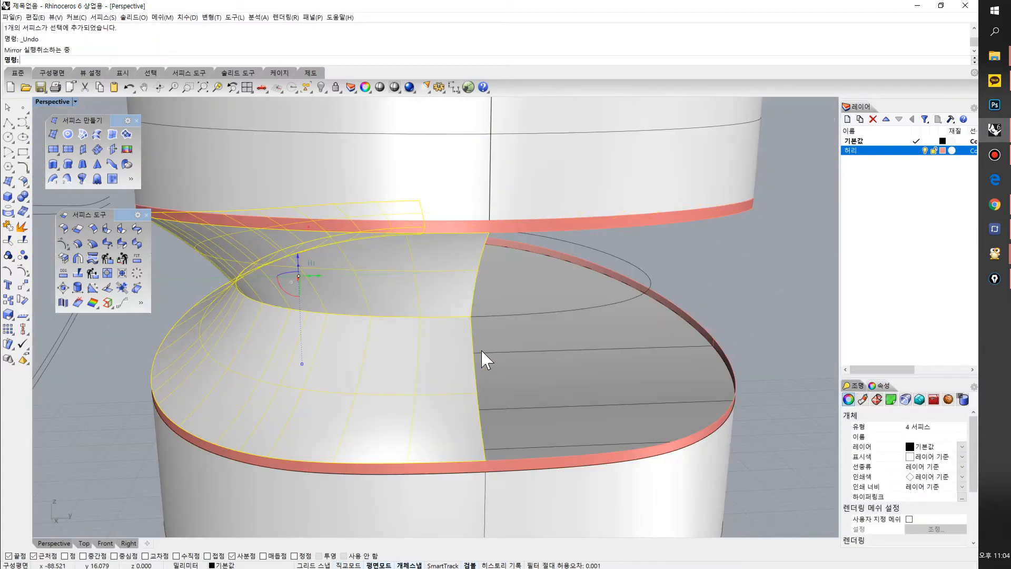
# Try to mirror the two waist surfaces again with both mirror plane points picked along the profile edge
pyautogui.scroll(2, 474, 416)
pyautogui.press('space')
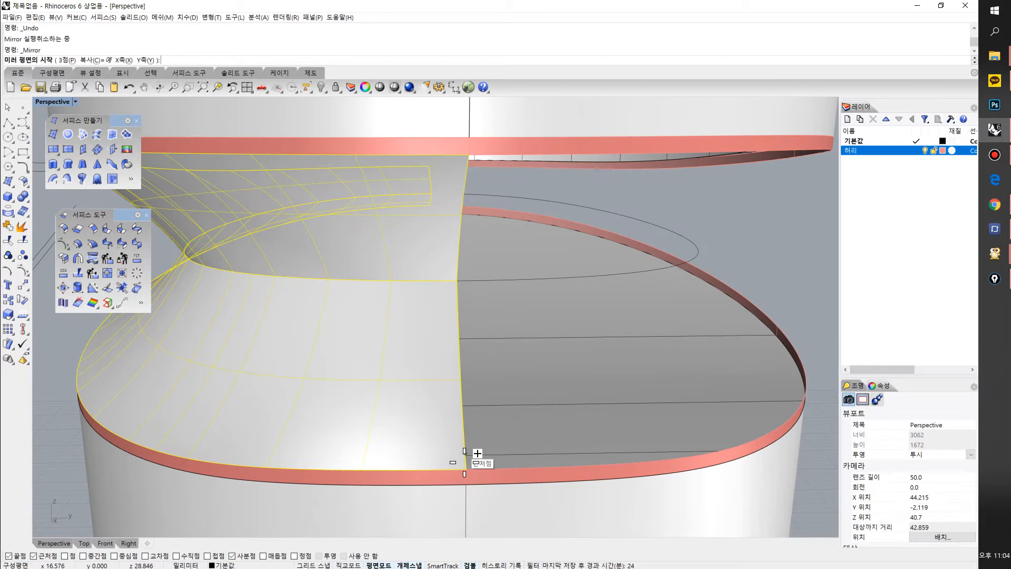
pyautogui.click(477, 461)
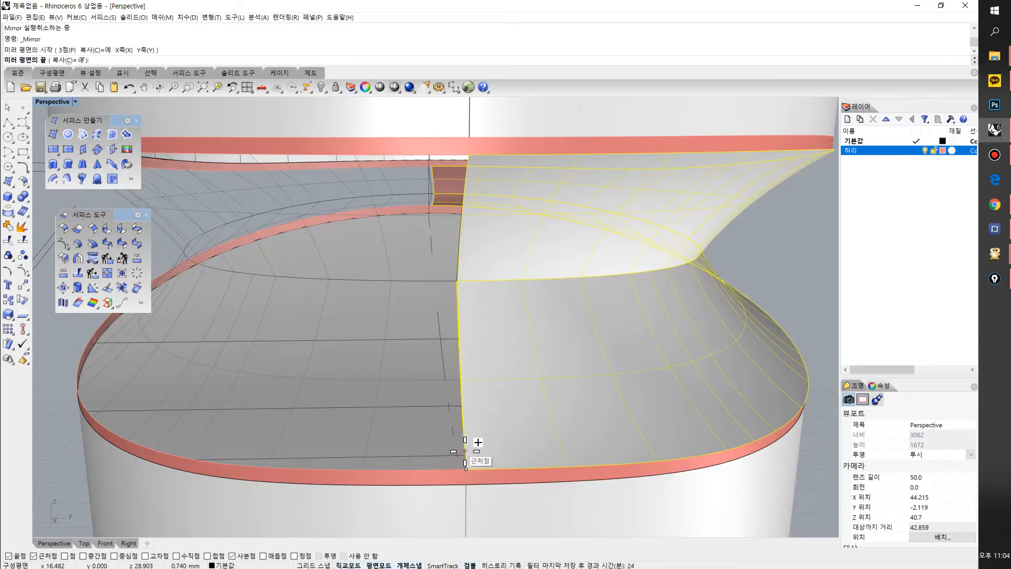
pyautogui.click(471, 270)
# Join the original and mirrored waist surfaces into one polysurface
pyautogui.scroll(-3, 472, 298)
pyautogui.scroll(2, 463, 264)
pyautogui.click(463, 264)
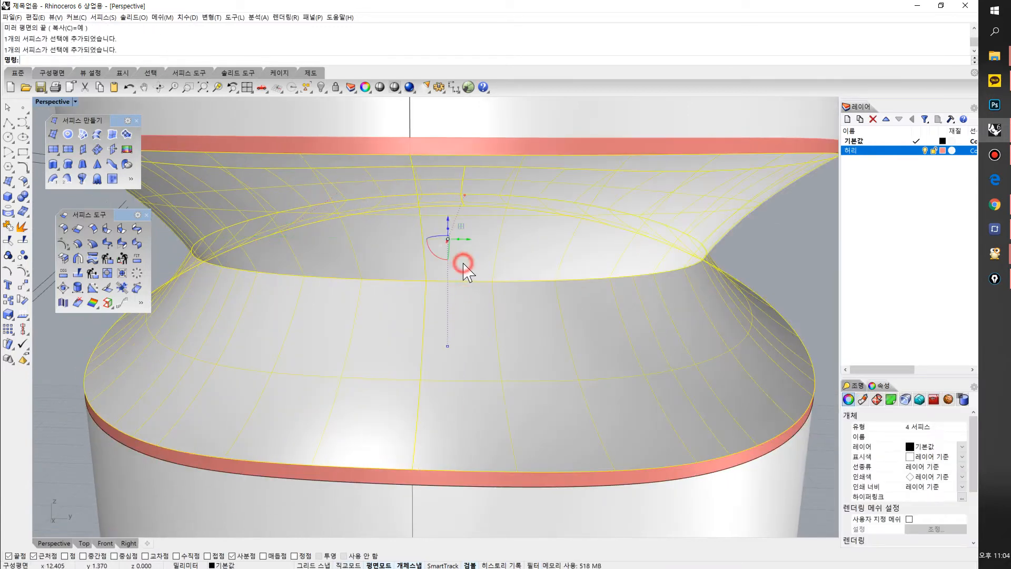
pyautogui.hotkey('ctrl', 'j')
# Inspect the waist seam up close for gaps, and undo the join and the mirror
pyautogui.scroll(-3, 464, 291)
pyautogui.moveTo(464, 291)
pyautogui.mouseDown(button='right')
pyautogui.moveTo(485, 296)
pyautogui.moveTo(472, 283)
pyautogui.mouseUp(button='right')
pyautogui.scroll(10, 402, 314)
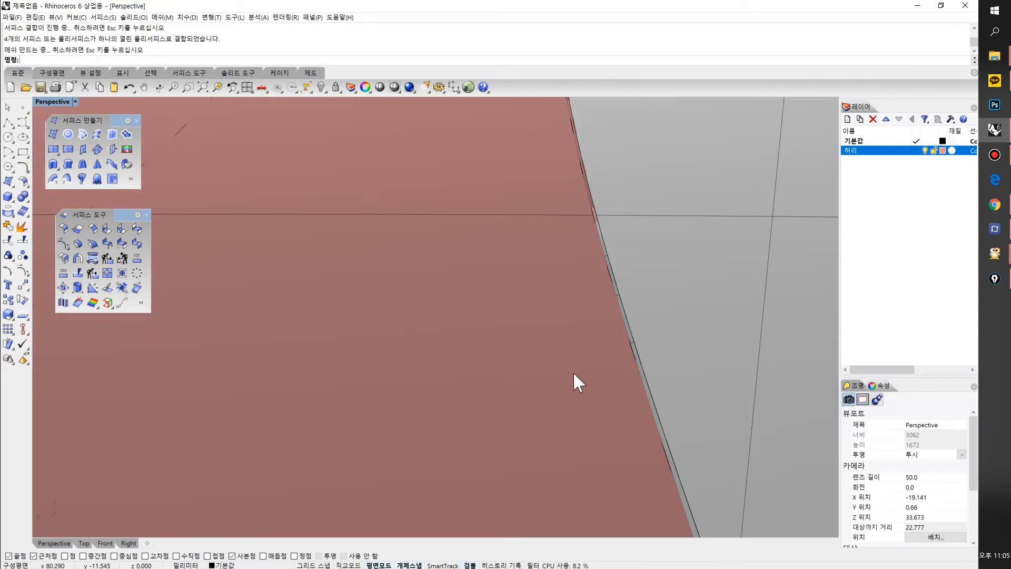
pyautogui.moveTo(573, 371); pyautogui.dragTo(562, 354, button='right')
pyautogui.scroll(2, 485, 338)
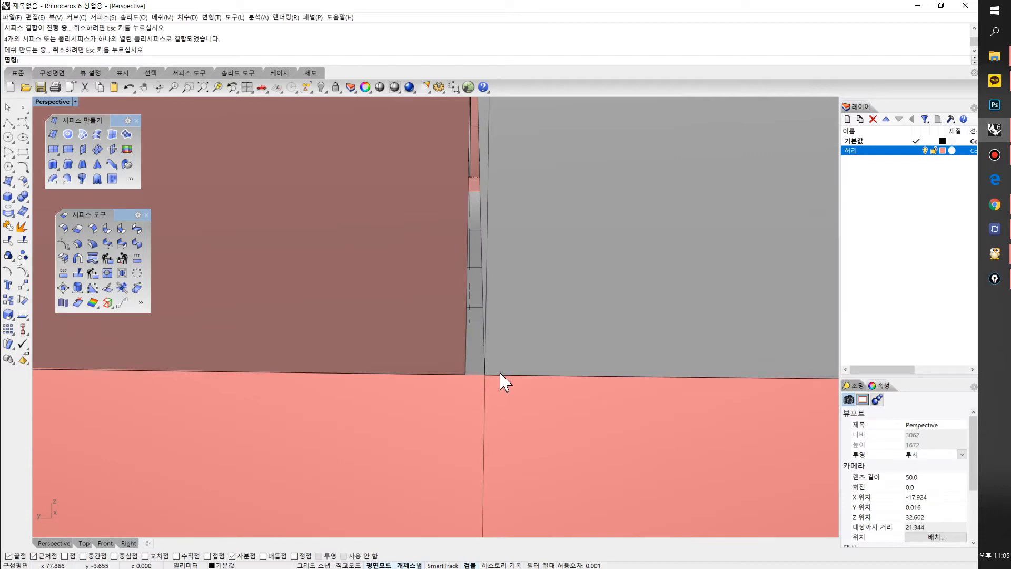
pyautogui.hotkey('ctrl', 'z')
pyautogui.hotkey('ctrl', 'z')
# Mirror the two waist surfaces in the Right view across the vertical centre plane, starting the plane at origin 0
pyautogui.scroll(-8, 493, 358)
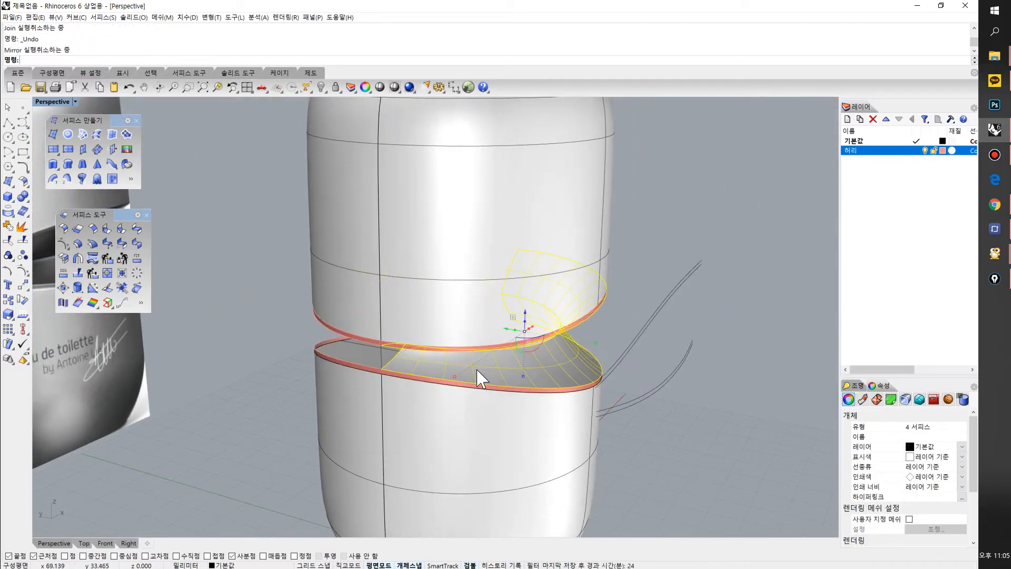
pyautogui.moveTo(480, 378); pyautogui.dragTo(582, 316, button='right')
pyautogui.hotkey('ctrl', 'F2')
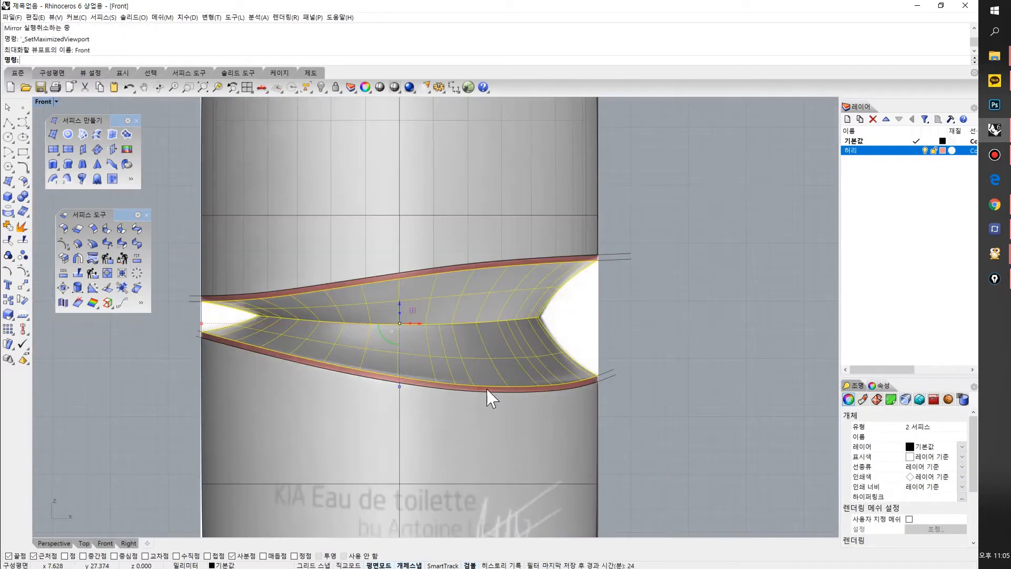
pyautogui.hotkey('ctrl', 'F3')
pyautogui.moveTo(491, 390); pyautogui.dragTo(417, 407, button='right')
pyautogui.scroll(4, 337, 376)
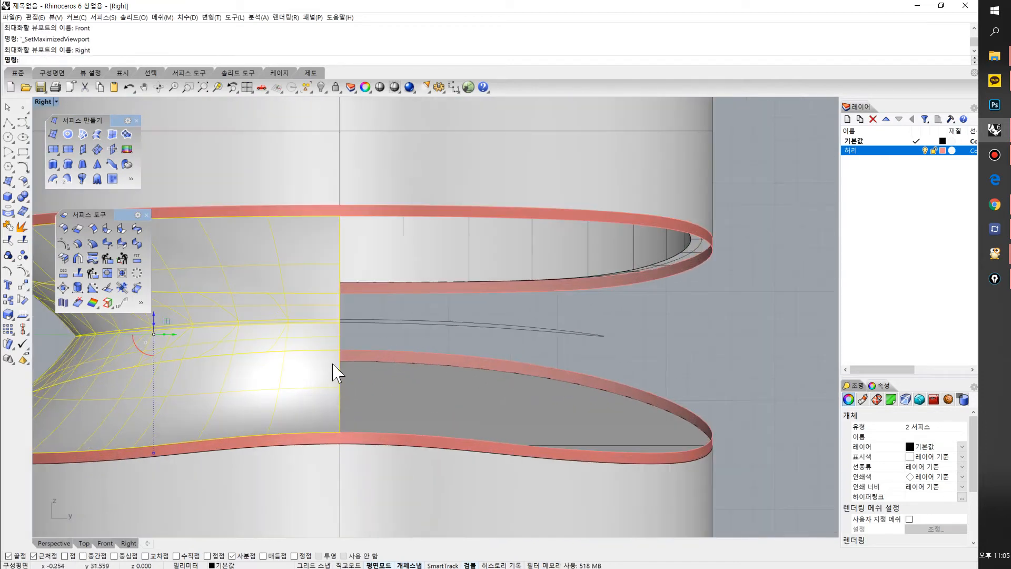
pyautogui.scroll(-2, 383, 354)
pyautogui.press('Return')
pyautogui.scroll(-3, 393, 340)
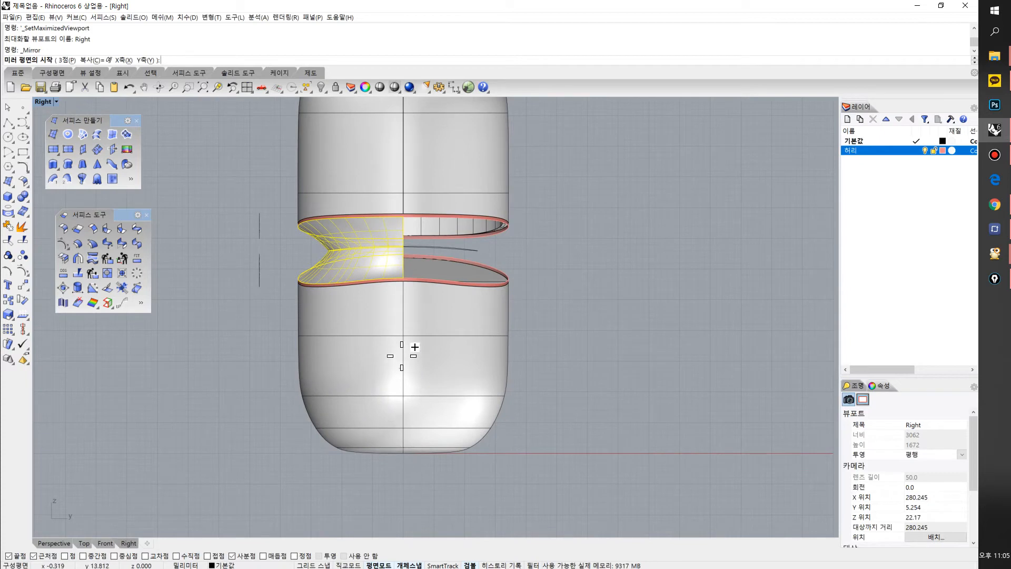
pyautogui.write('0')
pyautogui.press('Return')
pyautogui.click(413, 479)
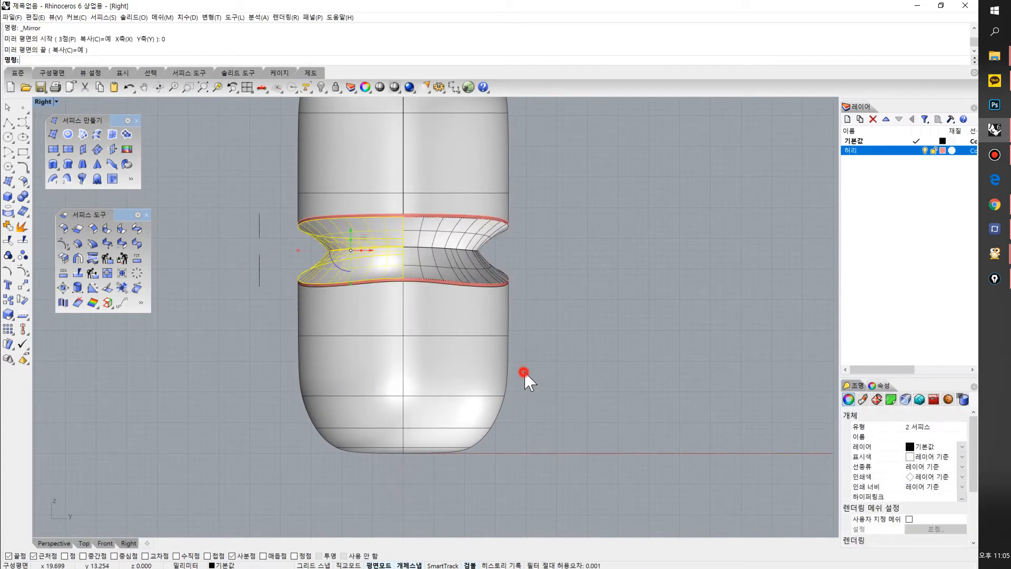
pyautogui.click(523, 372)
# Select all four waist surfaces in the Right view and join them
pyautogui.scroll(4, 408, 245)
pyautogui.click(414, 287)
pyautogui.click(388, 291)
pyautogui.click(355, 232)
pyautogui.click(445, 266)
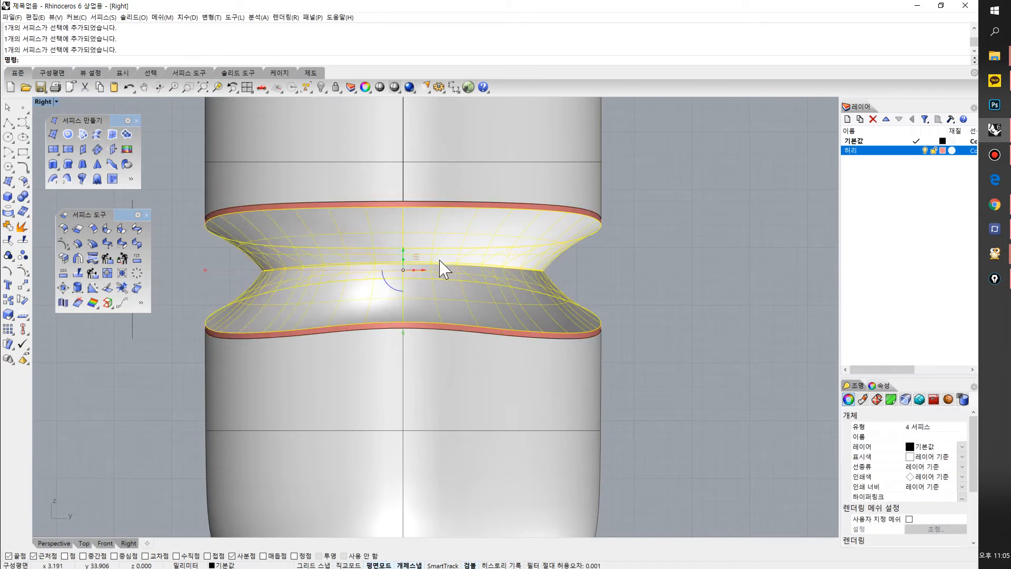
pyautogui.click(668, 277)
pyautogui.moveTo(444, 280); pyautogui.dragTo(435, 286, button='right')
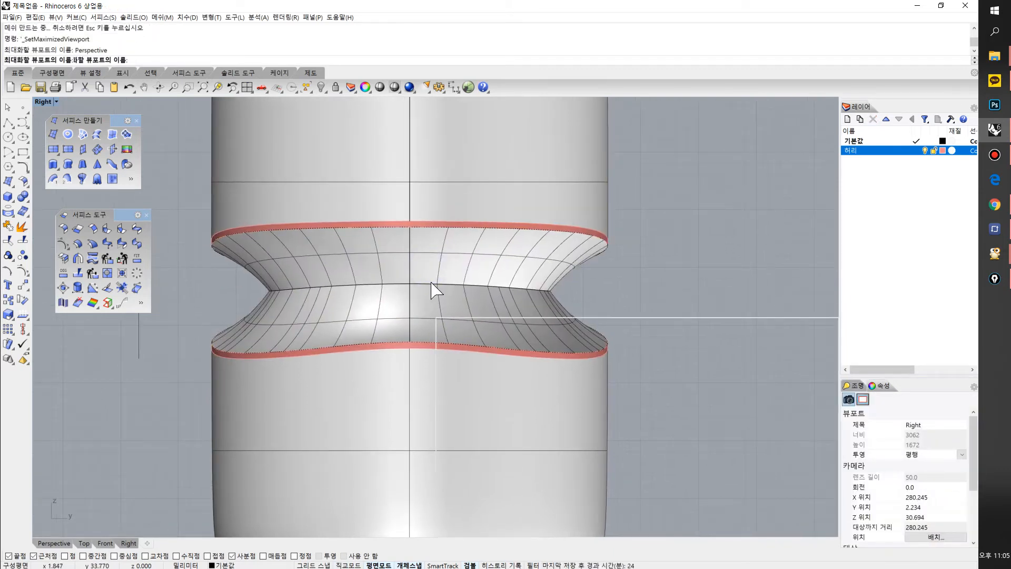
pyautogui.scroll(5, 440, 287)
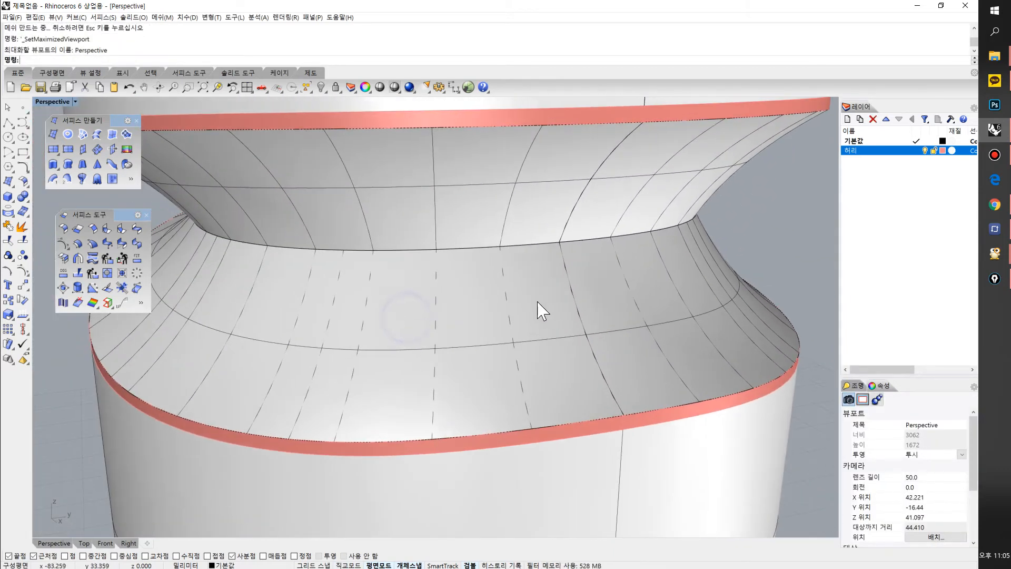
pyautogui.scroll(-3, 474, 289)
pyautogui.rightClick(140, 344)
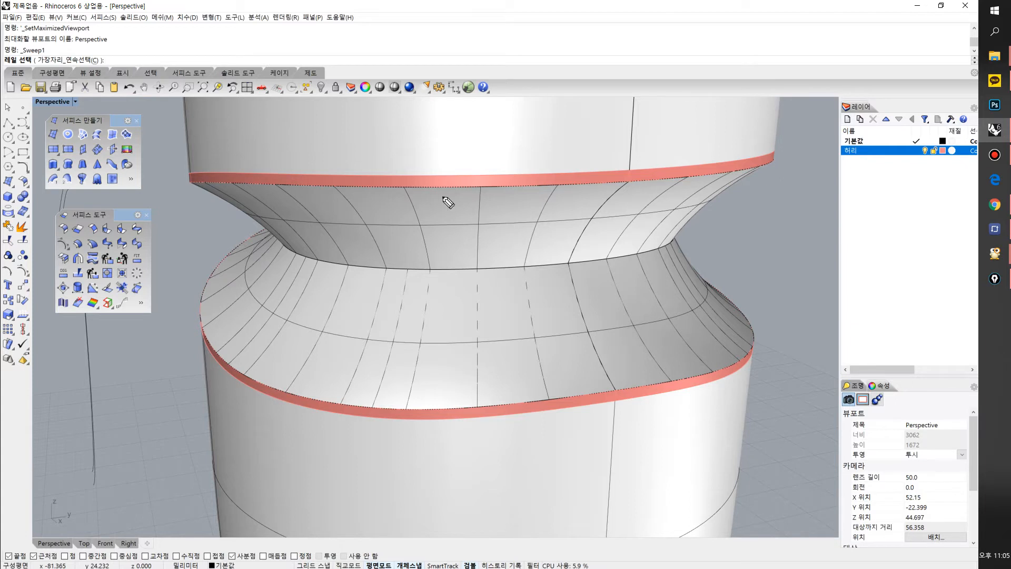
pyautogui.moveTo(528, 316)
pyautogui.mouseDown()
pyautogui.moveTo(456, 329)
pyautogui.moveTo(302, 287)
pyautogui.moveTo(316, 275)
pyautogui.mouseUp()
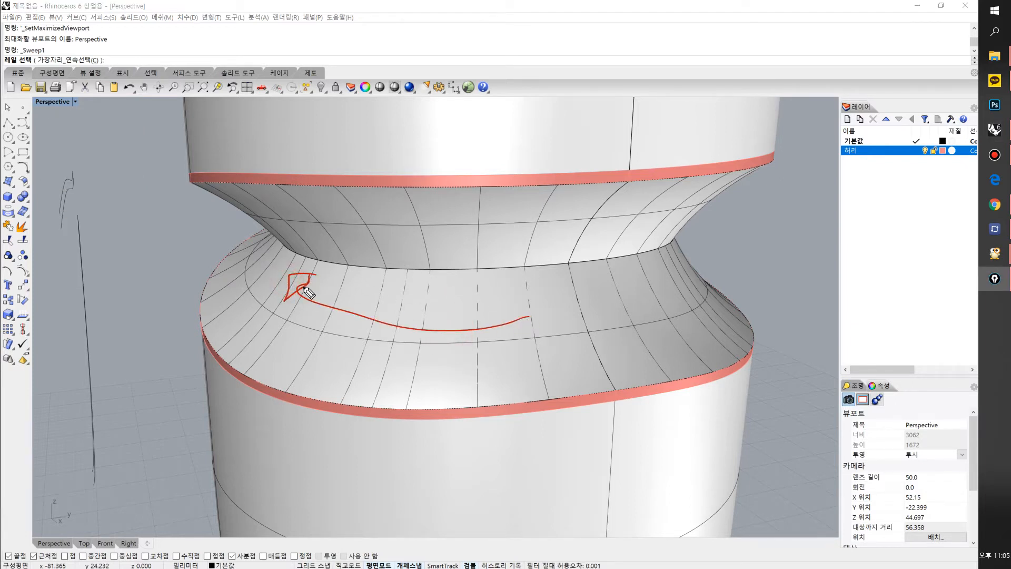
pyautogui.moveTo(568, 263); pyautogui.dragTo(595, 363)
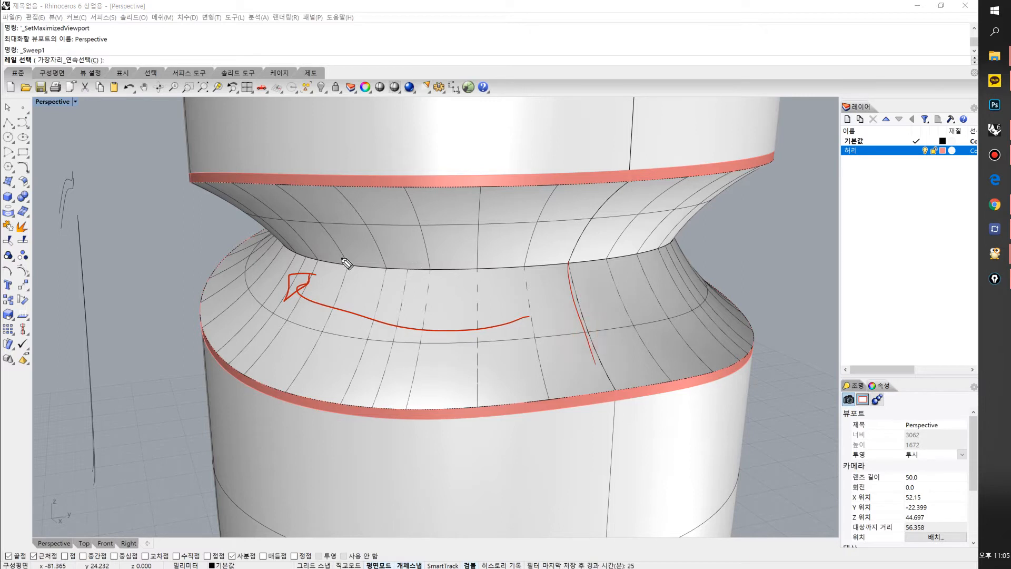
pyautogui.moveTo(297, 227); pyautogui.dragTo(446, 271)
pyautogui.moveTo(242, 254); pyautogui.dragTo(456, 404)
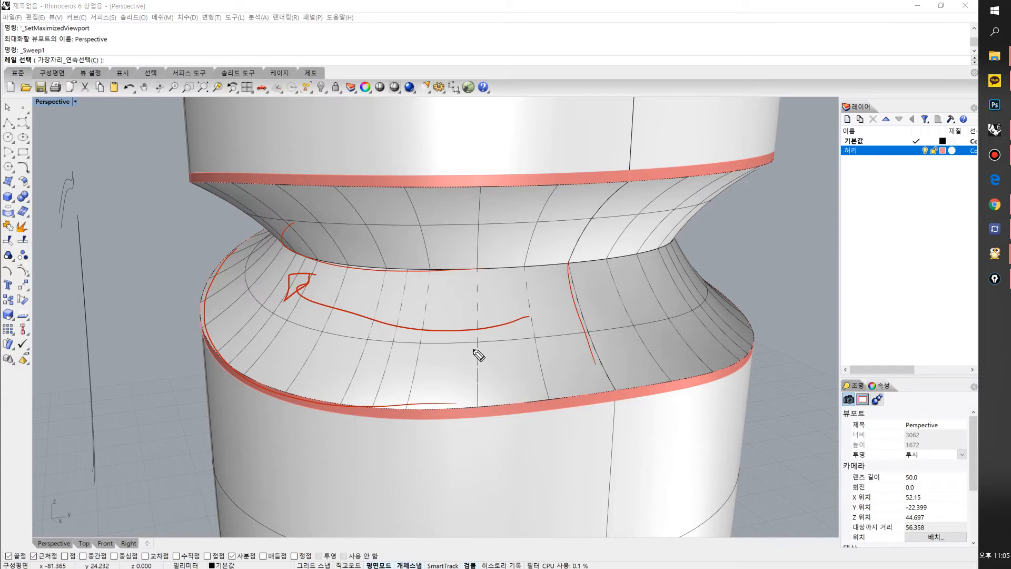
pyautogui.moveTo(256, 317)
pyautogui.mouseDown()
pyautogui.moveTo(365, 373)
pyautogui.moveTo(560, 379)
pyautogui.moveTo(594, 368)
pyautogui.mouseUp()
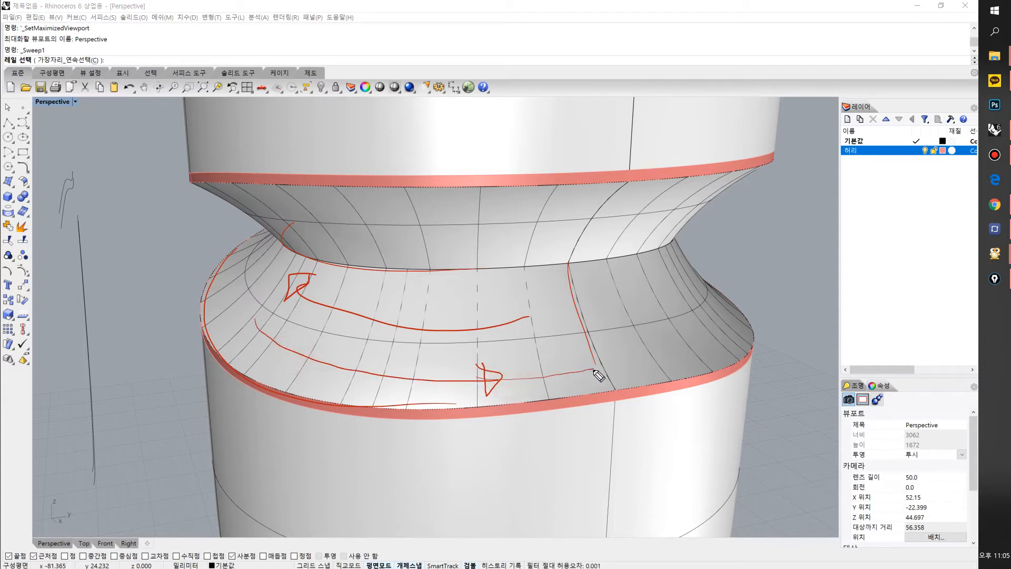
pyautogui.moveTo(460, 388); pyautogui.dragTo(610, 375)
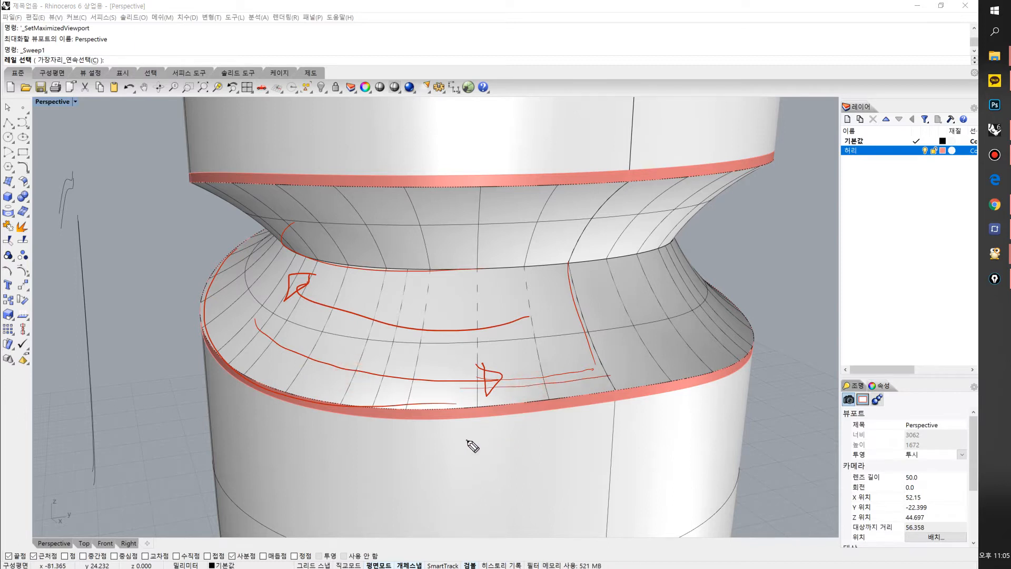
pyautogui.moveTo(480, 444); pyautogui.dragTo(534, 456)
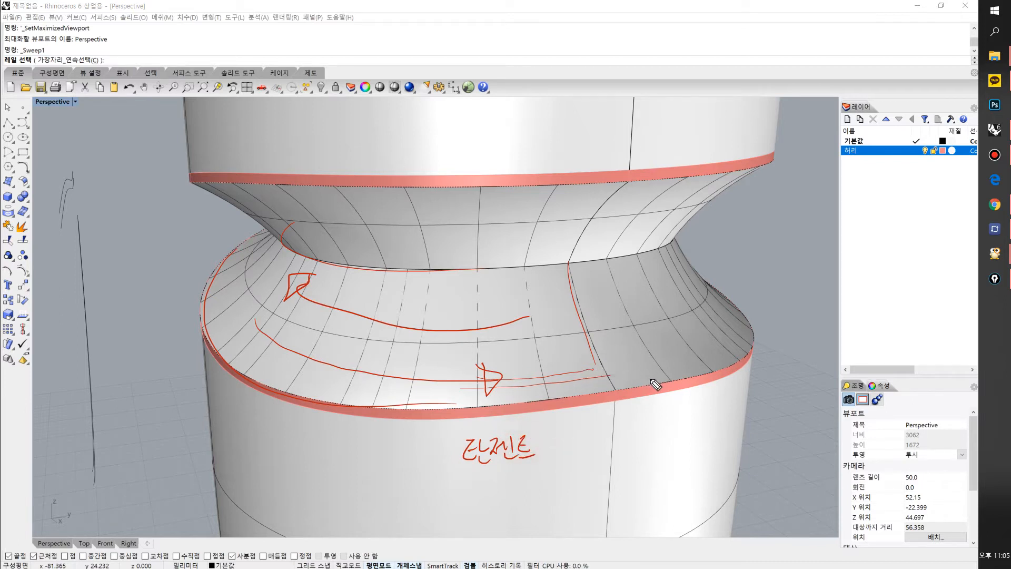
pyautogui.moveTo(522, 378); pyautogui.dragTo(602, 370)
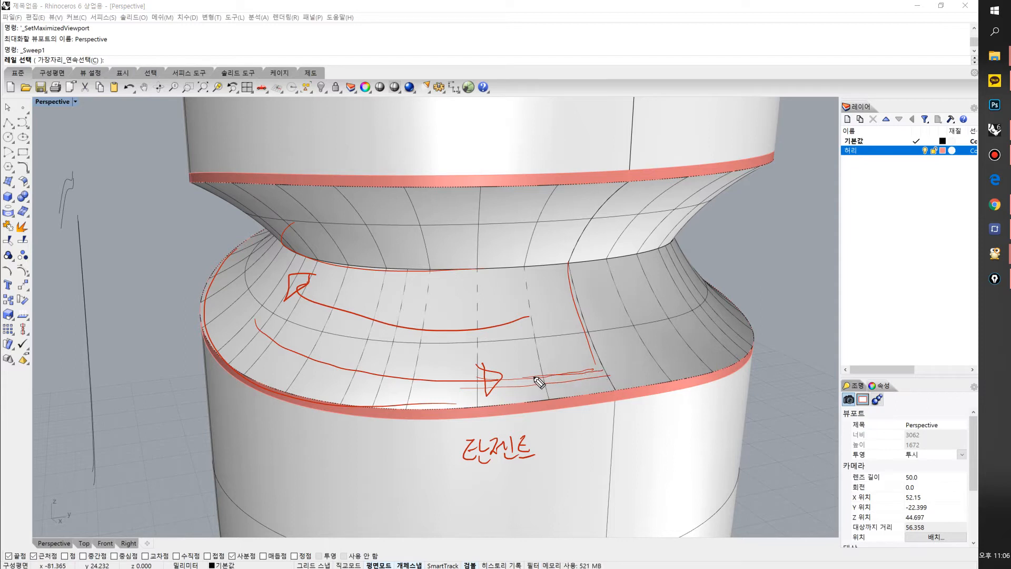
pyautogui.moveTo(529, 379); pyautogui.dragTo(690, 351)
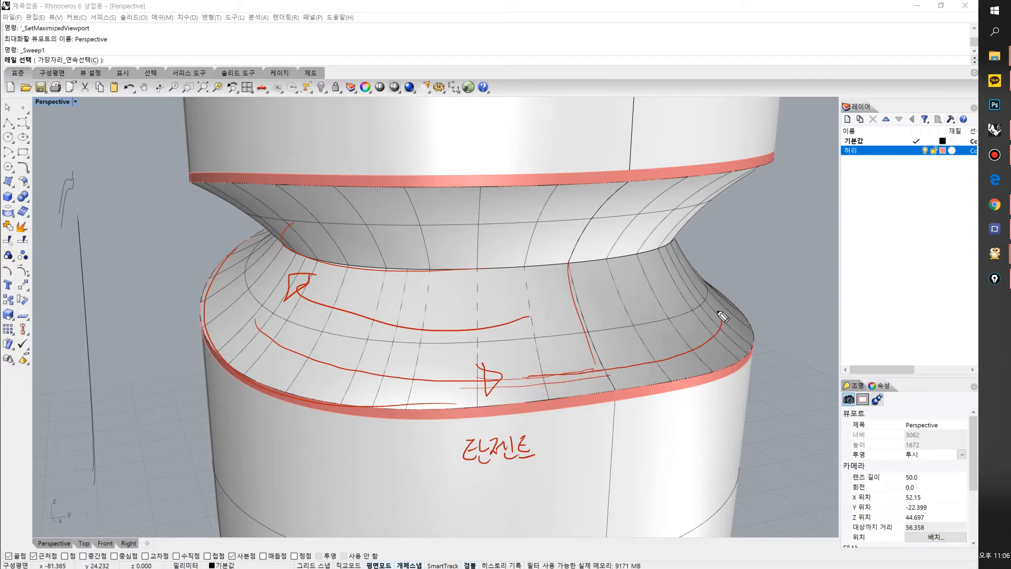
pyautogui.moveTo(480, 364); pyautogui.dragTo(601, 361)
pyautogui.moveTo(516, 223)
pyautogui.mouseDown()
pyautogui.moveTo(694, 209)
pyautogui.moveTo(473, 195)
pyautogui.moveTo(268, 232)
pyautogui.moveTo(560, 221)
pyautogui.mouseUp()
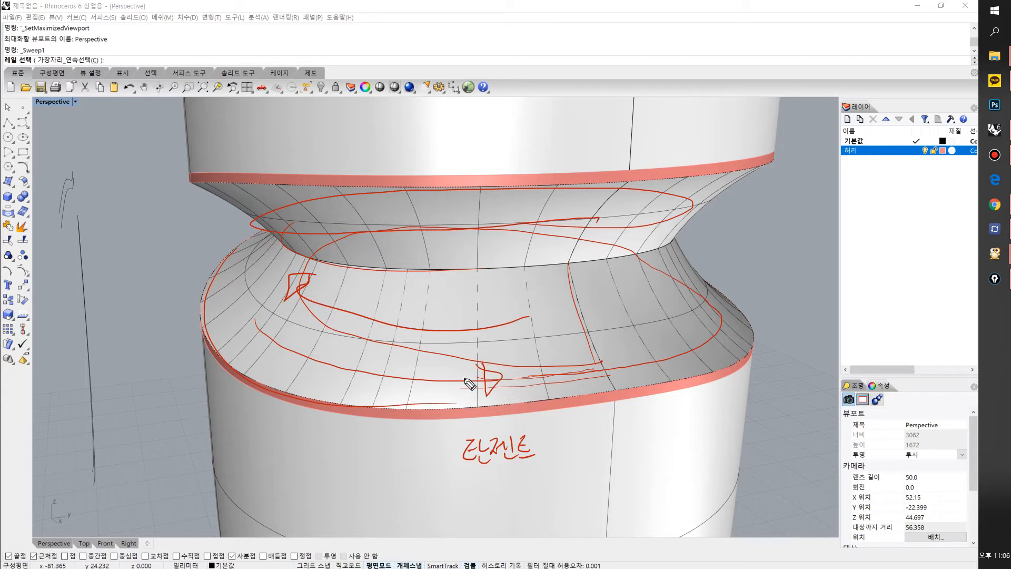
pyautogui.moveTo(507, 355); pyautogui.dragTo(578, 341)
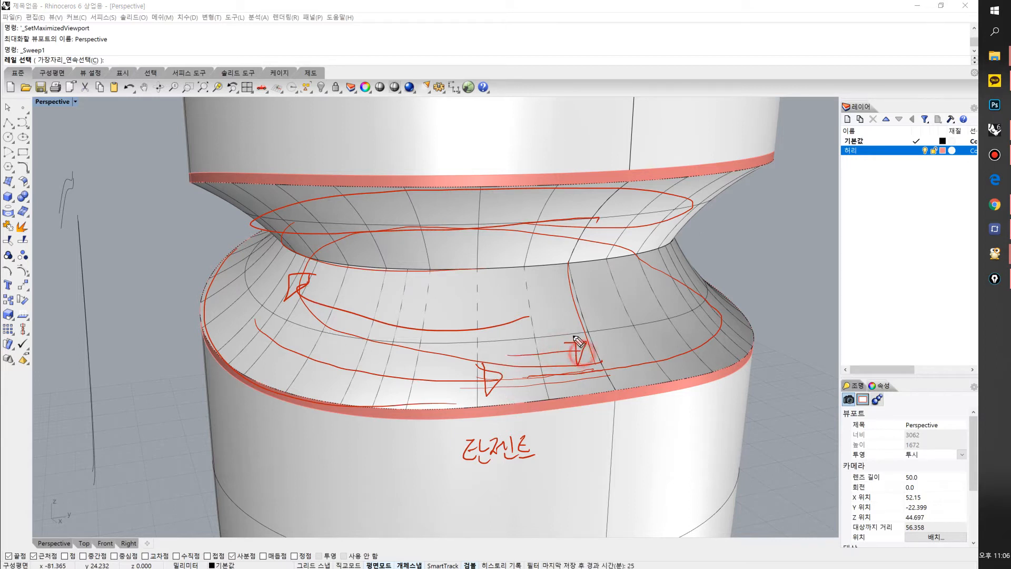
pyautogui.moveTo(662, 349); pyautogui.dragTo(643, 316)
pyautogui.hotkey('ctrl', 'shift', '6')
pyautogui.hotkey('ctrl', 'shift', '7')
pyautogui.moveTo(634, 372)
pyautogui.mouseDown()
pyautogui.moveTo(617, 290)
pyautogui.moveTo(622, 305)
pyautogui.mouseUp()
pyautogui.moveTo(629, 380)
pyautogui.mouseDown()
pyautogui.moveTo(602, 334)
pyautogui.moveTo(592, 275)
pyautogui.moveTo(579, 271)
pyautogui.mouseUp()
pyautogui.moveTo(581, 250); pyautogui.dragTo(598, 271)
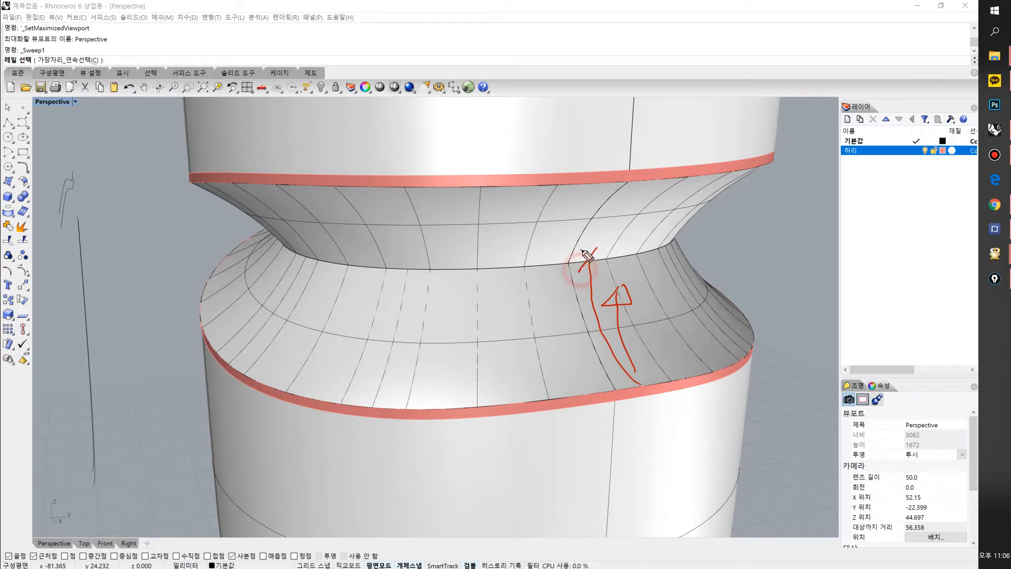
pyautogui.moveTo(477, 400); pyautogui.dragTo(476, 275)
pyautogui.moveTo(376, 400); pyautogui.dragTo(402, 287)
pyautogui.moveTo(265, 380); pyautogui.dragTo(326, 269)
pyautogui.moveTo(221, 325); pyautogui.dragTo(287, 256)
pyautogui.moveTo(203, 291); pyautogui.dragTo(282, 226)
pyautogui.moveTo(465, 296)
pyautogui.mouseDown()
pyautogui.moveTo(479, 266)
pyautogui.moveTo(450, 286)
pyautogui.mouseUp()
pyautogui.moveTo(392, 295); pyautogui.dragTo(400, 305)
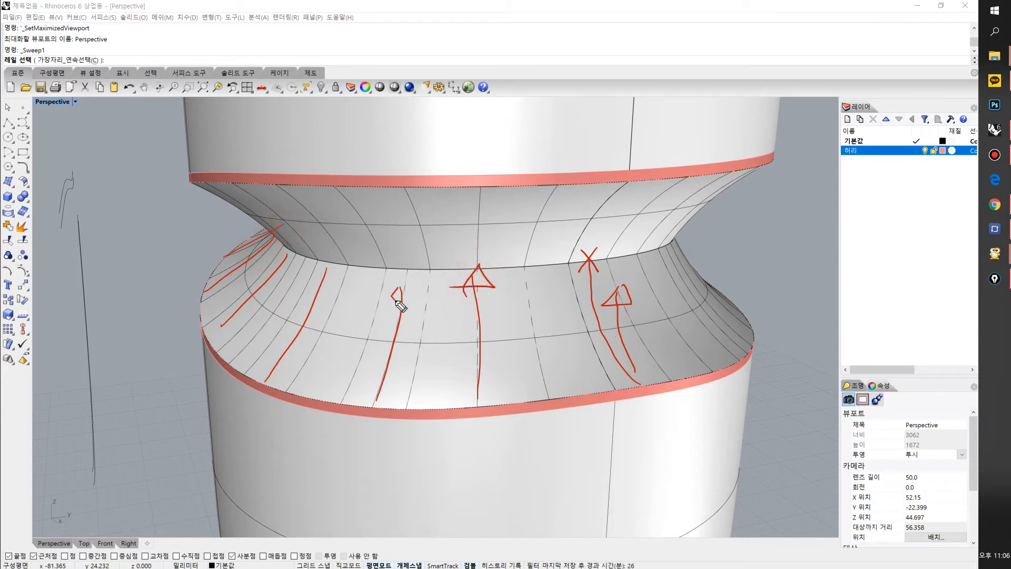
pyautogui.hotkey('ctrl', 'shift', 'c')
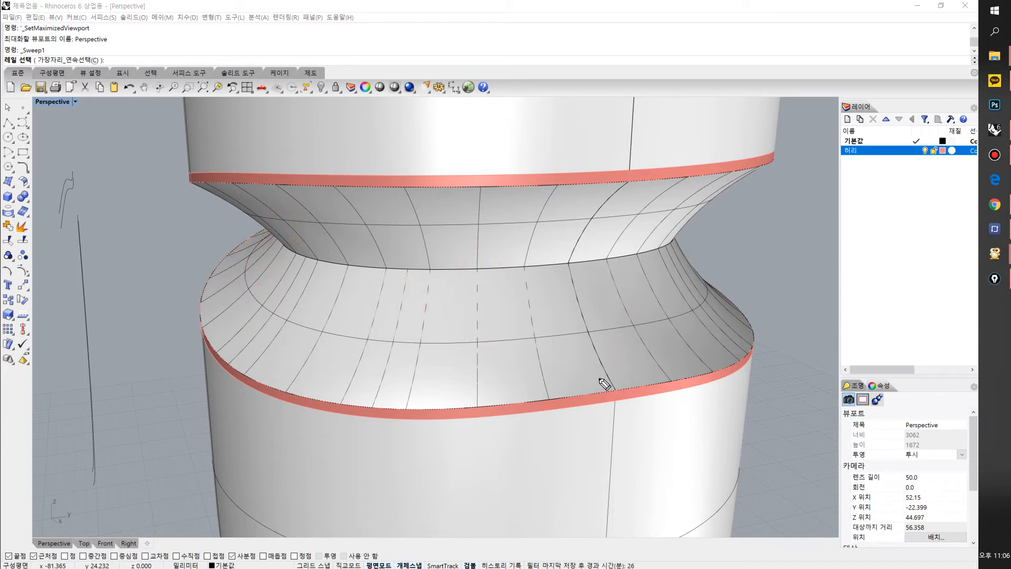
pyautogui.moveTo(622, 388); pyautogui.dragTo(565, 267)
pyautogui.moveTo(441, 193); pyautogui.dragTo(410, 227)
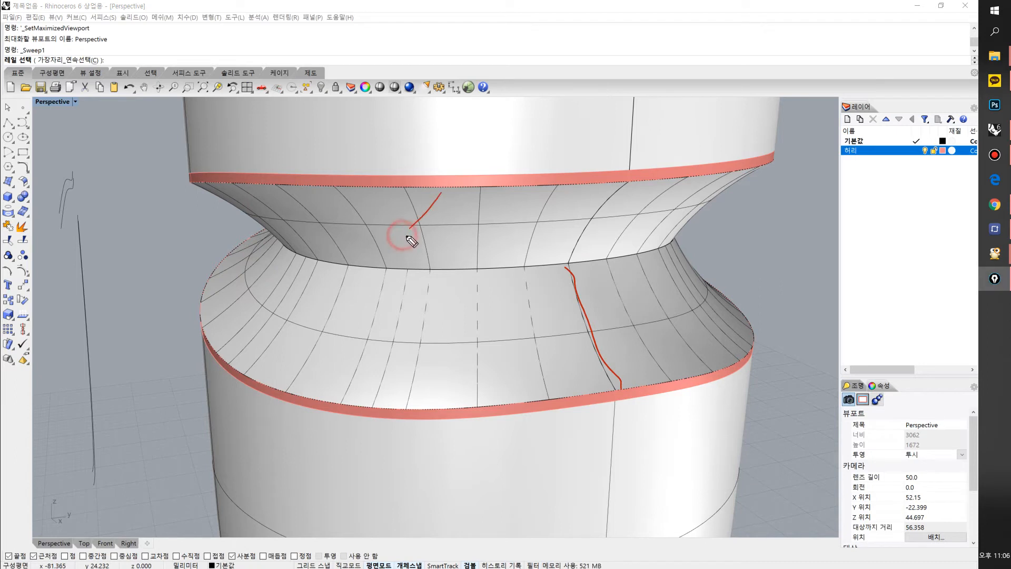
pyautogui.moveTo(442, 191)
pyautogui.mouseDown()
pyautogui.moveTo(289, 234)
pyautogui.moveTo(495, 281)
pyautogui.mouseUp()
pyautogui.moveTo(321, 206)
pyautogui.mouseDown()
pyautogui.moveTo(379, 410)
pyautogui.moveTo(492, 387)
pyautogui.mouseUp()
pyautogui.hotkey('ctrl', 'shift', 'c')
pyautogui.moveTo(398, 192)
pyautogui.mouseDown()
pyautogui.moveTo(530, 275)
pyautogui.moveTo(550, 270)
pyautogui.mouseUp()
pyautogui.moveTo(303, 208)
pyautogui.mouseDown()
pyautogui.moveTo(333, 396)
pyautogui.moveTo(585, 378)
pyautogui.moveTo(541, 234)
pyautogui.mouseUp()
pyautogui.moveTo(397, 192); pyautogui.dragTo(335, 205)
pyautogui.moveTo(542, 322)
pyautogui.mouseDown()
pyautogui.moveTo(250, 256)
pyautogui.moveTo(503, 348)
pyautogui.mouseUp()
pyautogui.moveTo(279, 263)
pyautogui.mouseDown()
pyautogui.moveTo(198, 289)
pyautogui.moveTo(214, 286)
pyautogui.moveTo(195, 308)
pyautogui.moveTo(400, 394)
pyautogui.mouseUp()
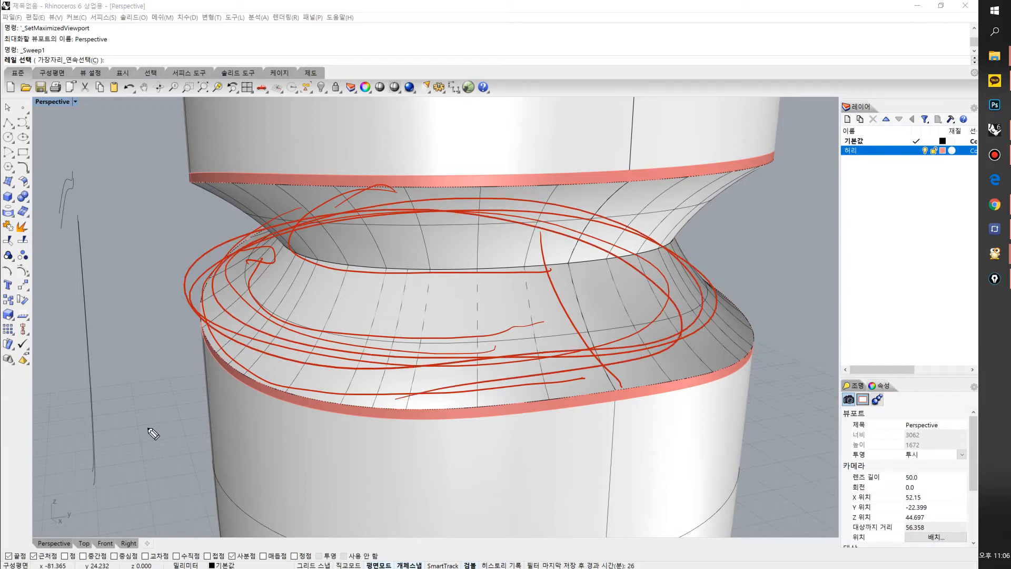
pyautogui.hotkey('ctrl', 'shift', '7')
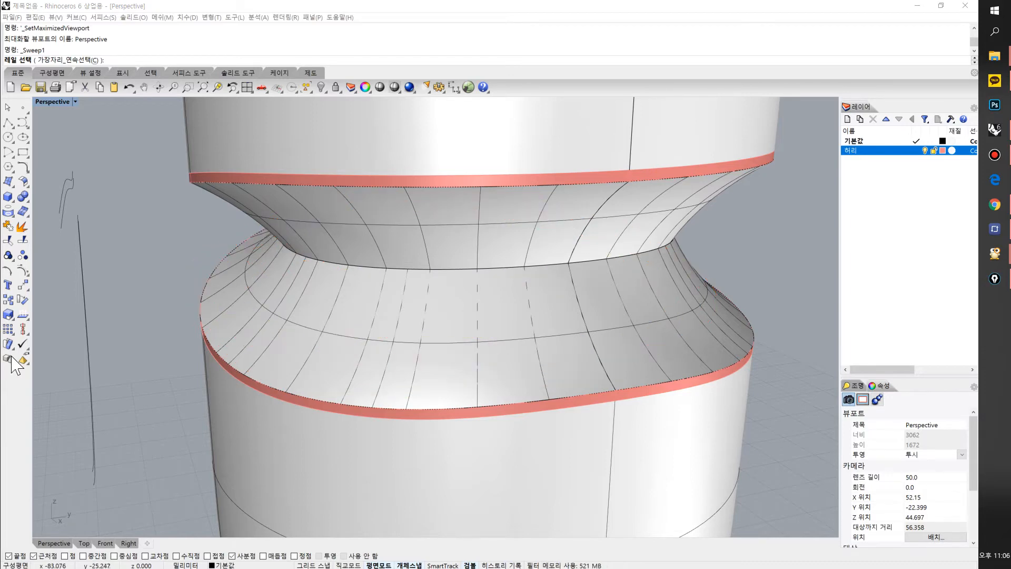
pyautogui.moveTo(458, 248); pyautogui.dragTo(453, 353, button='right')
pyautogui.keyDown('shift'); pyautogui.moveTo(336, 222); pyautogui.dragTo(380, 226, button='right'); pyautogui.keyUp('shift')
pyautogui.scroll(4, 533, 249)
pyautogui.click(531, 241)
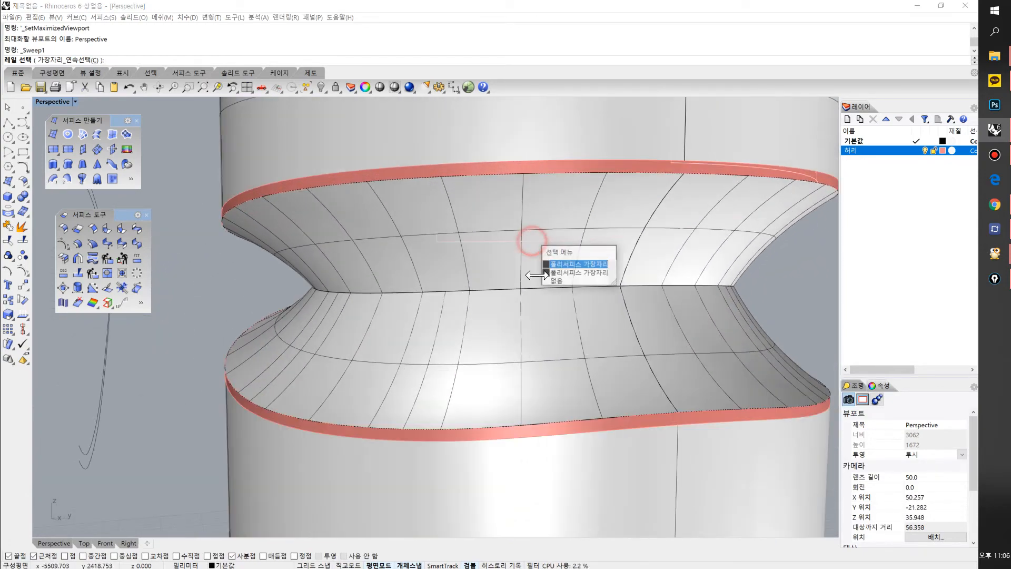
pyautogui.press('Escape')
# Join the waist polysurface with the upper and lower red edge bands, picking the lower band last
pyautogui.moveTo(415, 262); pyautogui.dragTo(423, 264, button='right')
pyautogui.click(423, 264)
pyautogui.keyDown('shift'); pyautogui.moveTo(494, 286); pyautogui.dragTo(485, 294, button='right'); pyautogui.keyUp('shift')
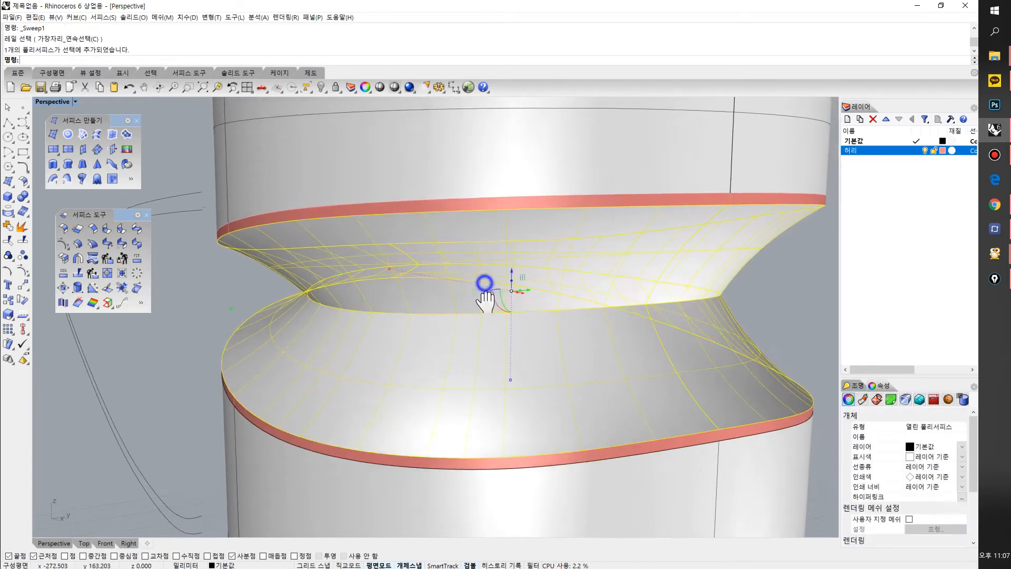
pyautogui.scroll(3, 482, 213)
pyautogui.keyDown('shift'); pyautogui.click(488, 199); pyautogui.keyUp('shift')
pyautogui.keyDown('shift'); pyautogui.moveTo(451, 365); pyautogui.dragTo(471, 289, button='right'); pyautogui.keyUp('shift')
pyautogui.scroll(4, 318, 421)
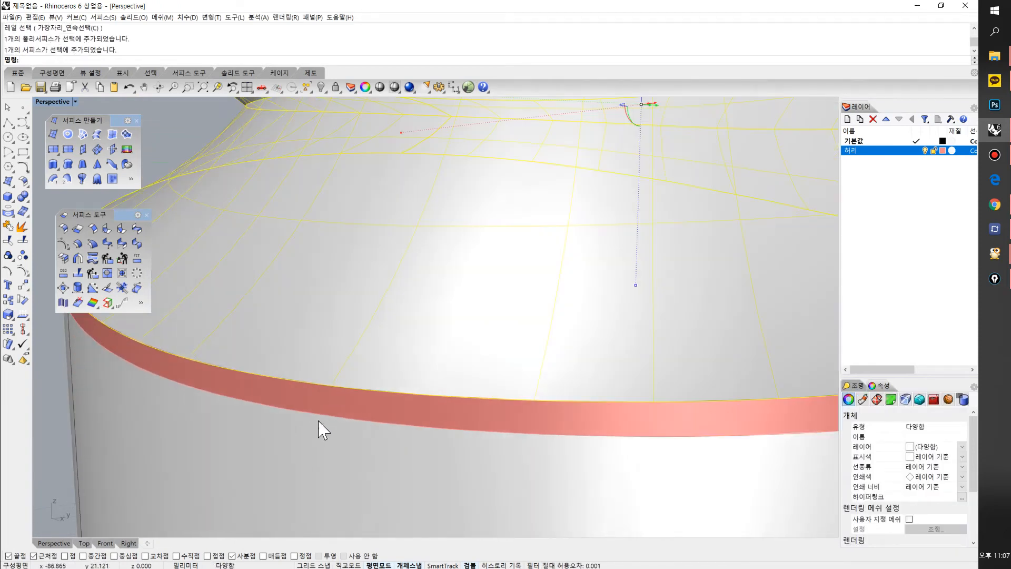
pyautogui.keyDown('shift'); pyautogui.click(331, 401); pyautogui.keyUp('shift')
pyautogui.hotkey('ctrl', 'j')
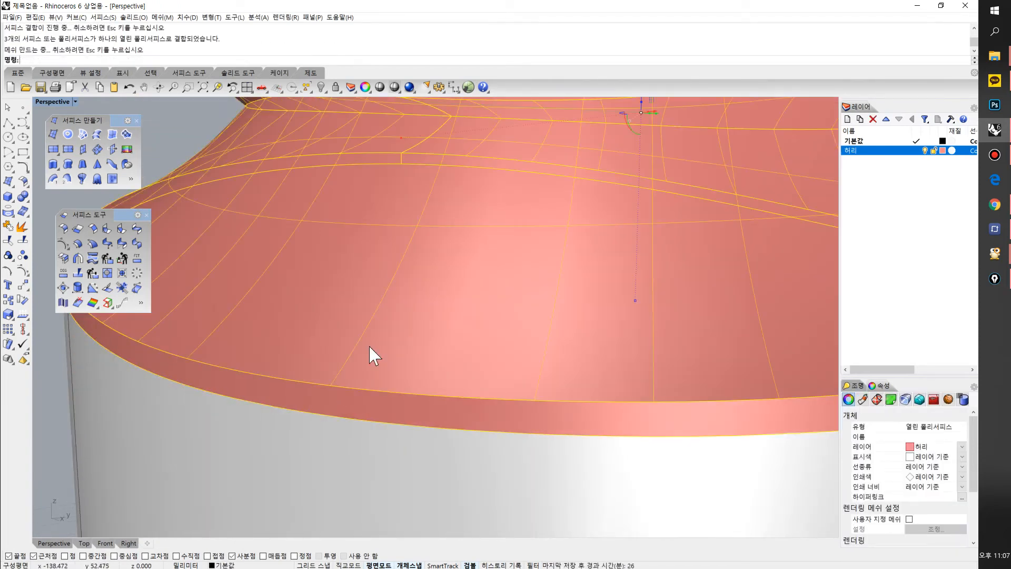
# Inspect the joined waist in the Perspective view from a distance and up close, and undo the join
pyautogui.scroll(-4, 371, 347)
pyautogui.keyDown('shift'); pyautogui.moveTo(379, 351); pyautogui.dragTo(406, 446, button='right'); pyautogui.keyUp('shift')
pyautogui.scroll(-8, 305, 386)
pyautogui.keyDown('shift'); pyautogui.moveTo(305, 387); pyautogui.dragTo(329, 342, button='right'); pyautogui.keyUp('shift')
pyautogui.click(262, 314)
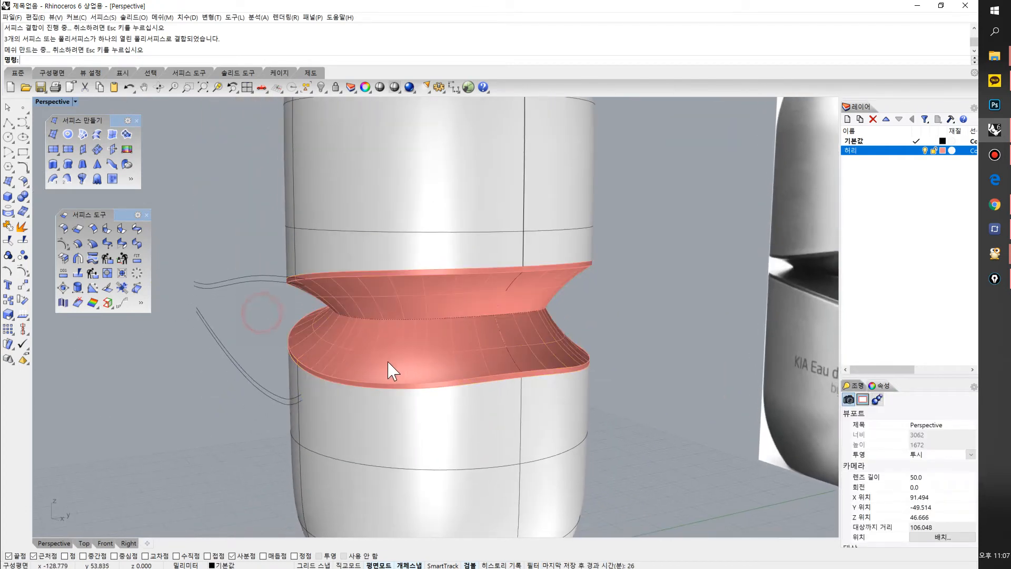
pyautogui.scroll(5, 390, 364)
pyautogui.scroll(2, 397, 360)
pyautogui.keyDown('shift'); pyautogui.moveTo(410, 326); pyautogui.dragTo(441, 338, button='right'); pyautogui.keyUp('shift')
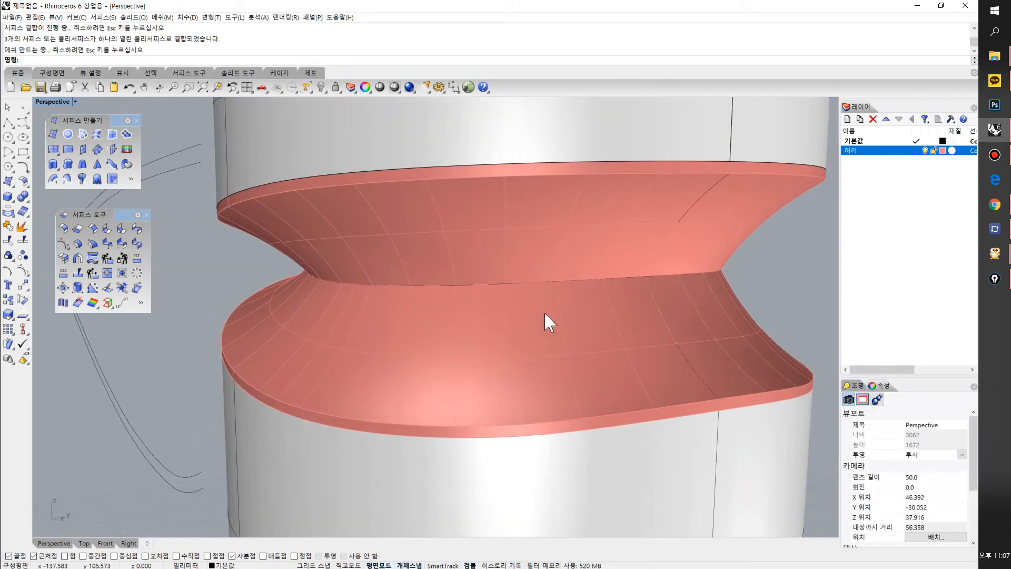
pyautogui.scroll(2, 702, 165)
pyautogui.scroll(-2, 677, 200)
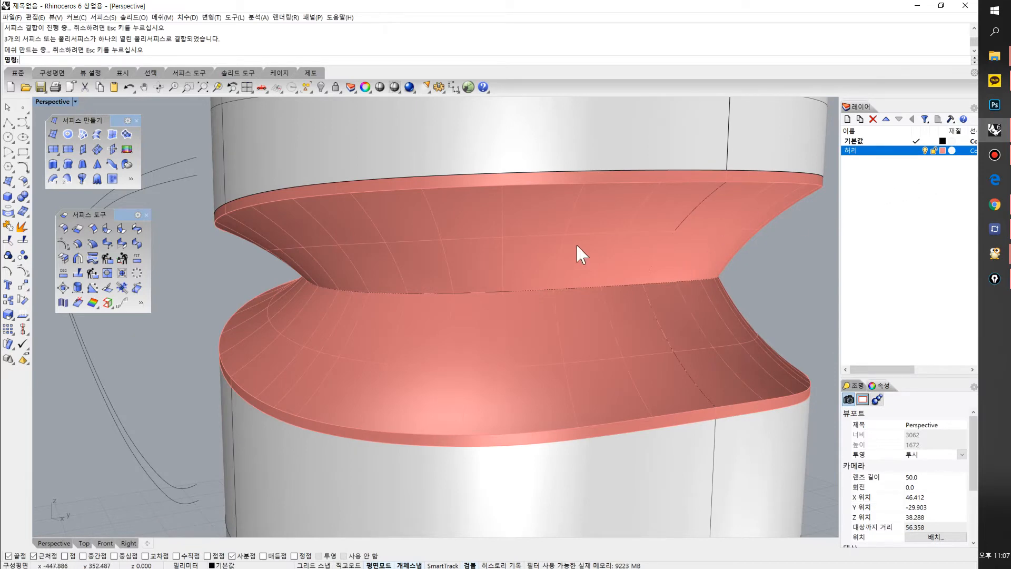
pyautogui.hotkey('ctrl', 'z')
# Join the lower red edge band with the waist polysurface, picking the band first, and clear the selection
pyautogui.scroll(2, 359, 271)
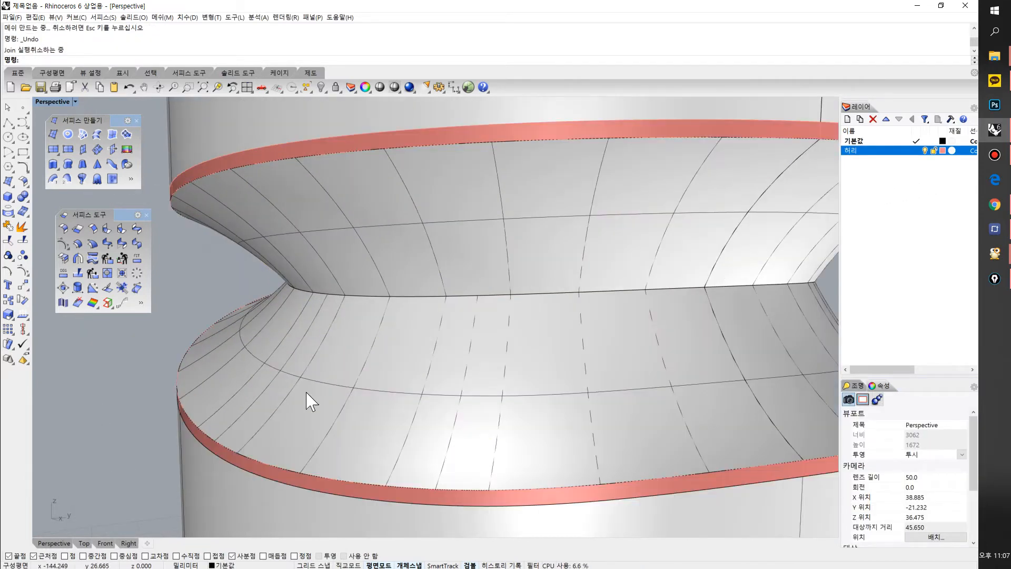
pyautogui.keyDown('shift'); pyautogui.moveTo(181, 305); pyautogui.dragTo(210, 296, button='right'); pyautogui.keyUp('shift')
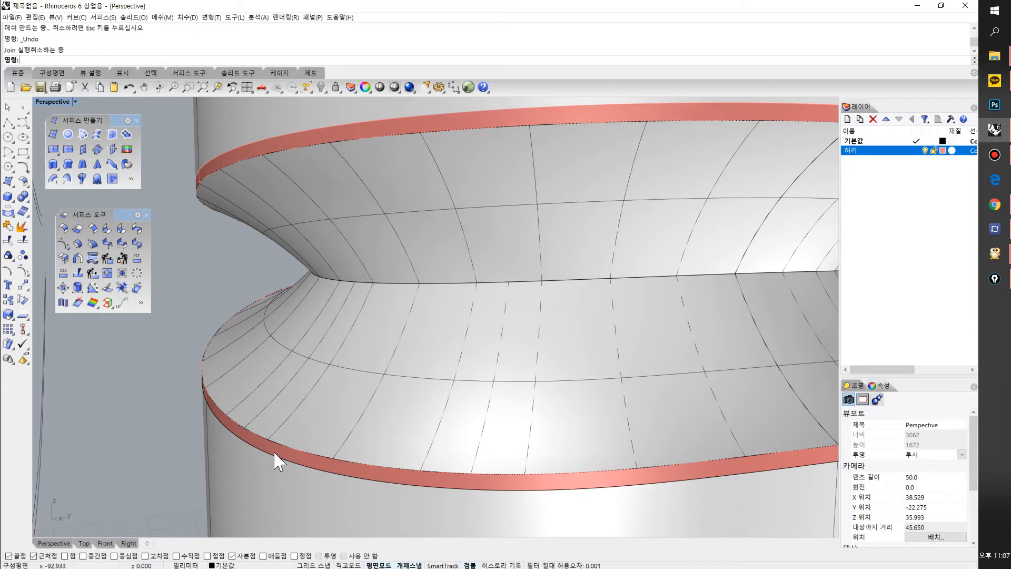
pyautogui.click(296, 457)
pyautogui.scroll(2, 309, 439)
pyautogui.keyDown('shift'); pyautogui.click(312, 431); pyautogui.keyUp('shift')
pyautogui.scroll(-2, 307, 412)
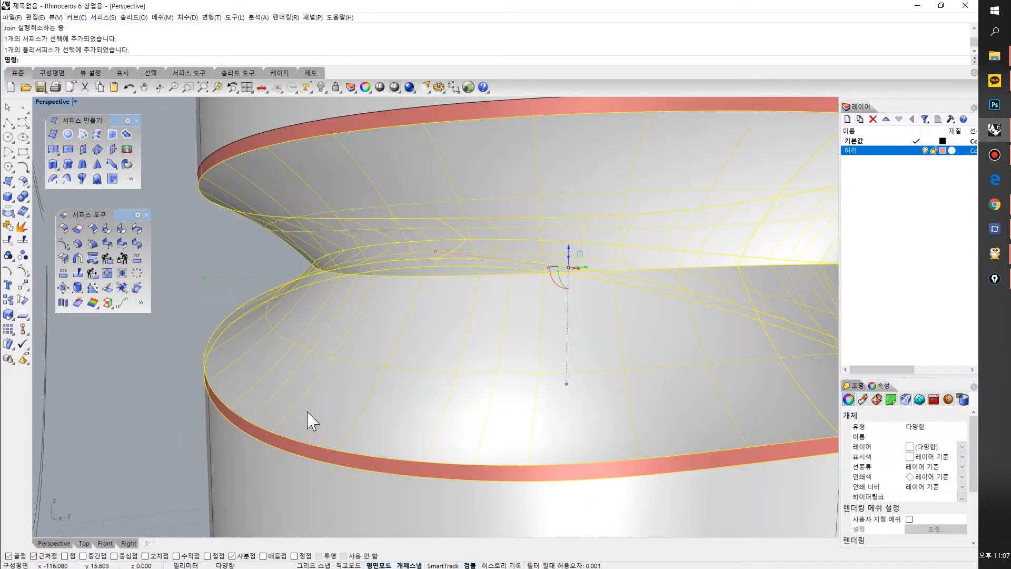
pyautogui.hotkey('ctrl', 'j')
pyautogui.click(128, 392)
# Inspect the waist joined with its lower band and undo that join
pyautogui.scroll(-4, 313, 401)
pyautogui.moveTo(313, 401); pyautogui.dragTo(356, 386, button='right')
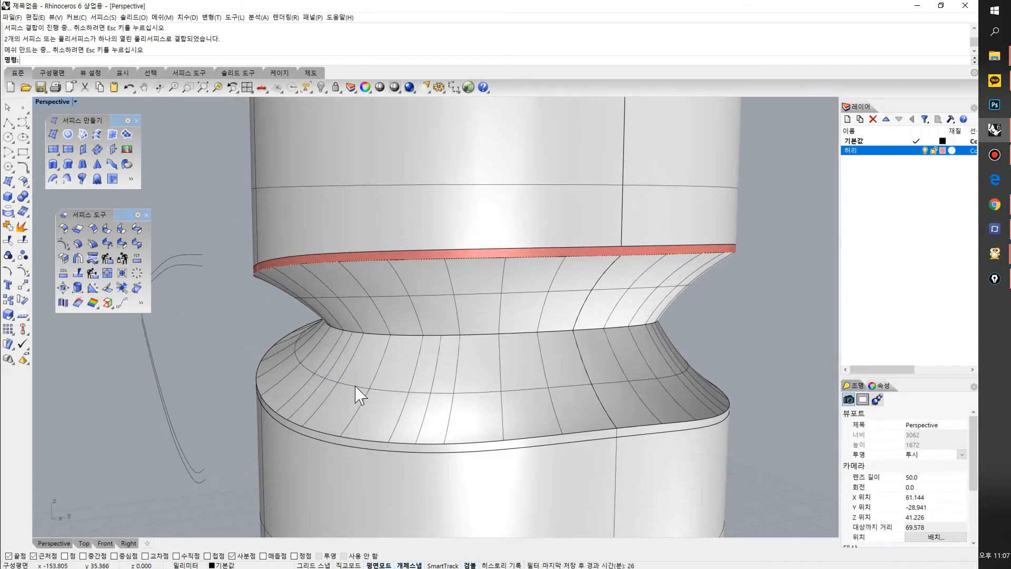
pyautogui.scroll(2, 360, 398)
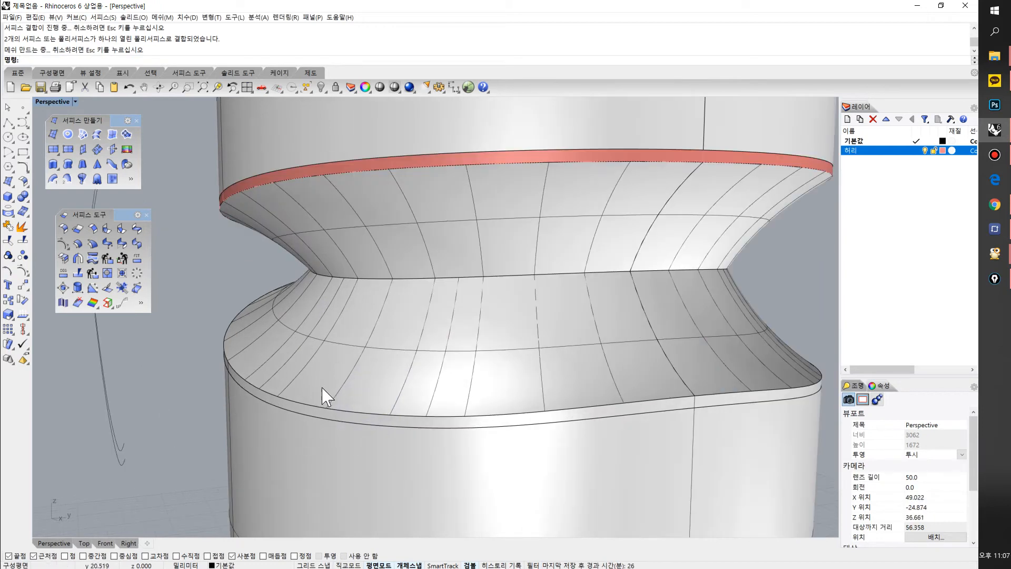
pyautogui.hotkey('ctrl', 'z')
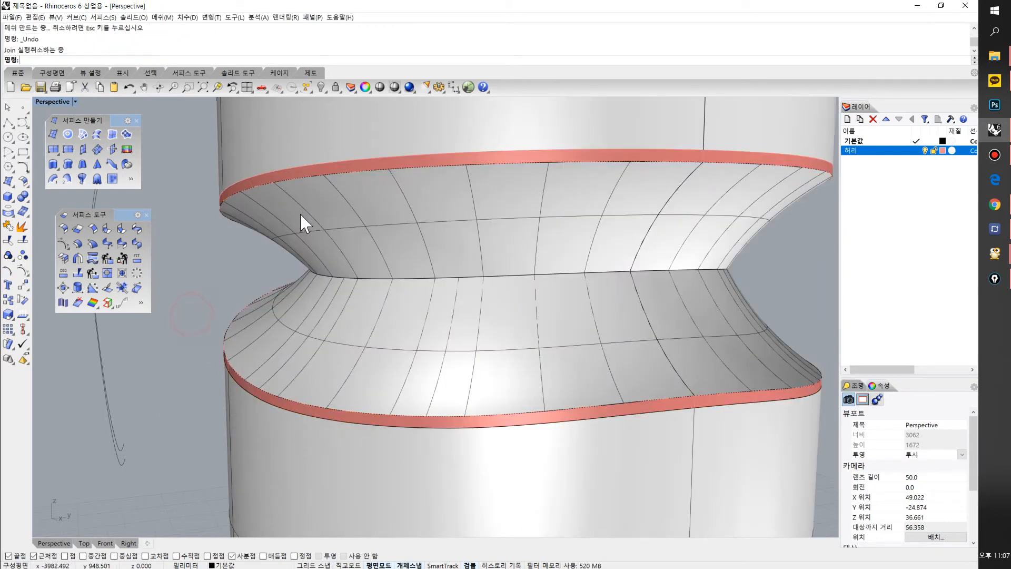
# Select the waist polysurface, the upper red band and the lower red band in that order and join them
pyautogui.scroll(3, 295, 231)
pyautogui.scroll(2, 371, 185)
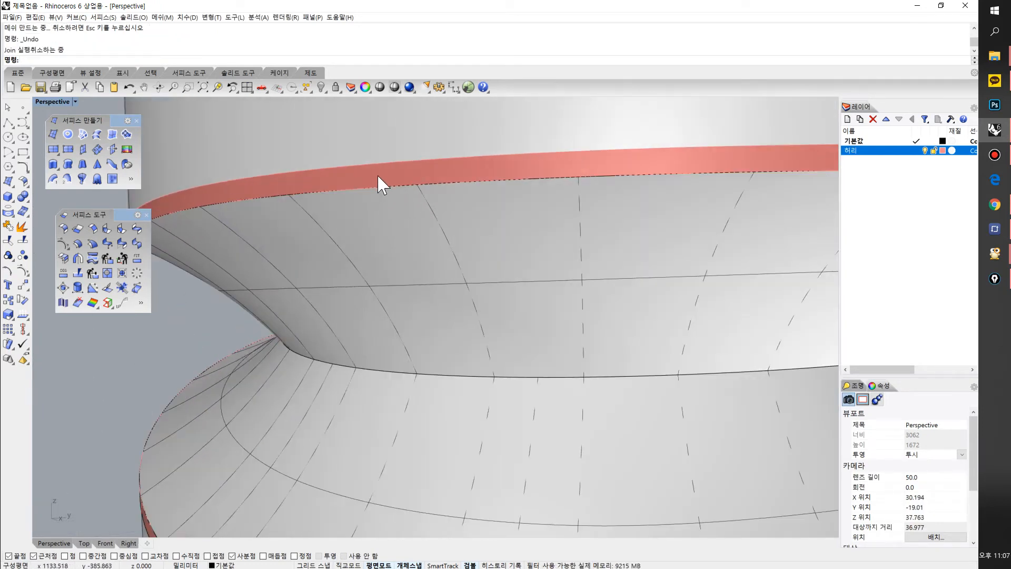
pyautogui.scroll(-2, 397, 252)
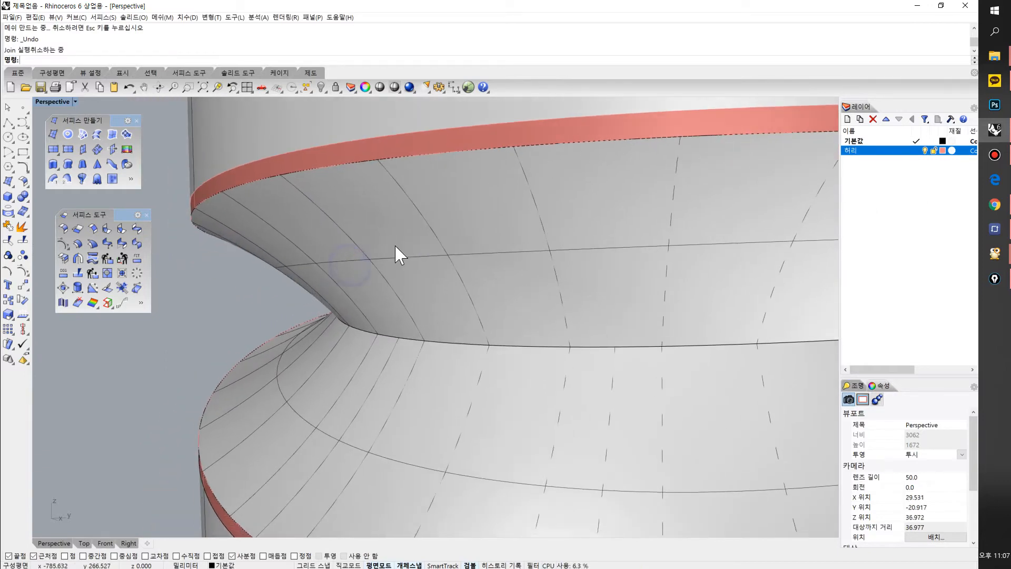
pyautogui.click(452, 266)
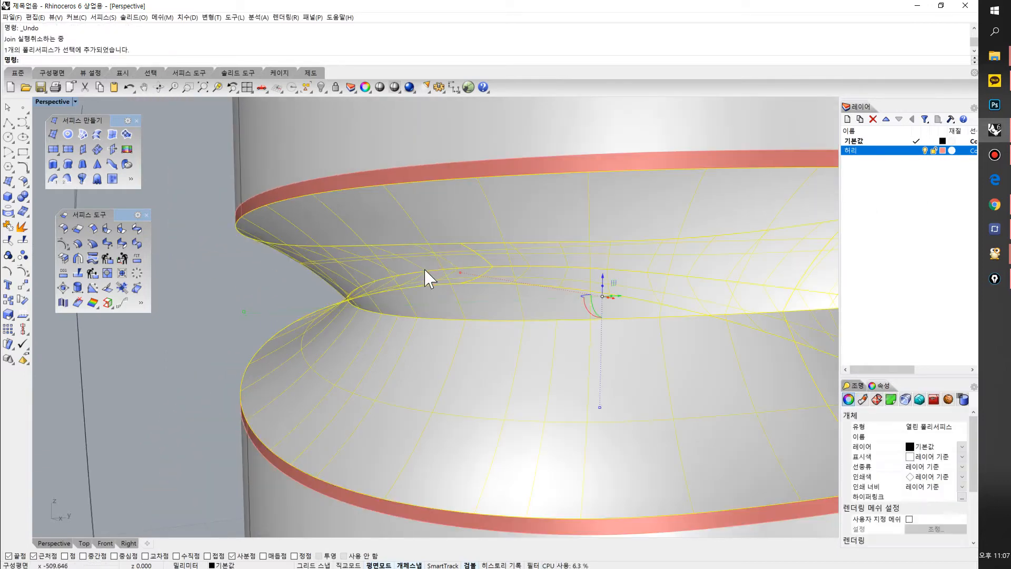
pyautogui.scroll(3, 348, 247)
pyautogui.scroll(-2, 367, 221)
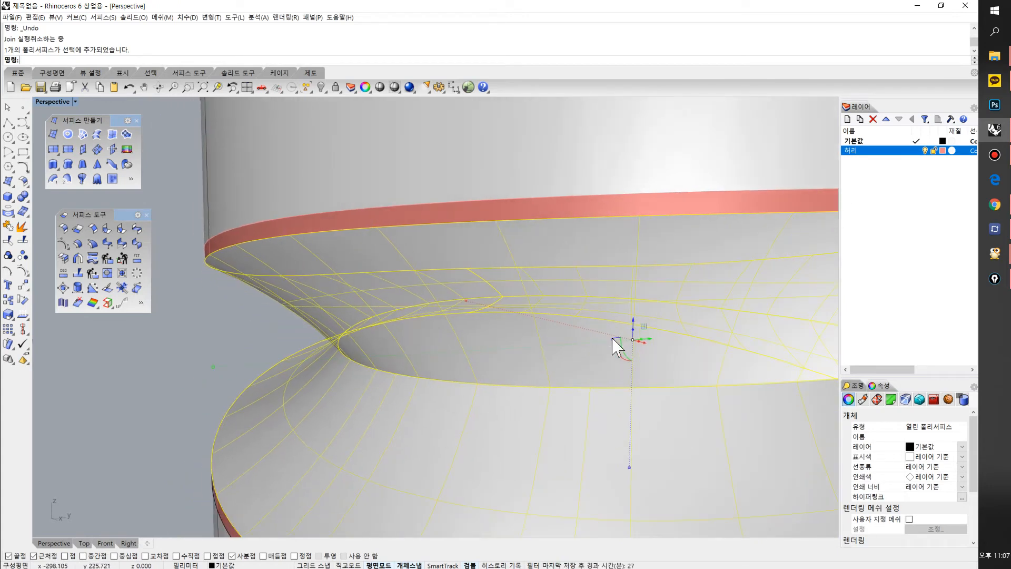
pyautogui.scroll(2, 452, 266)
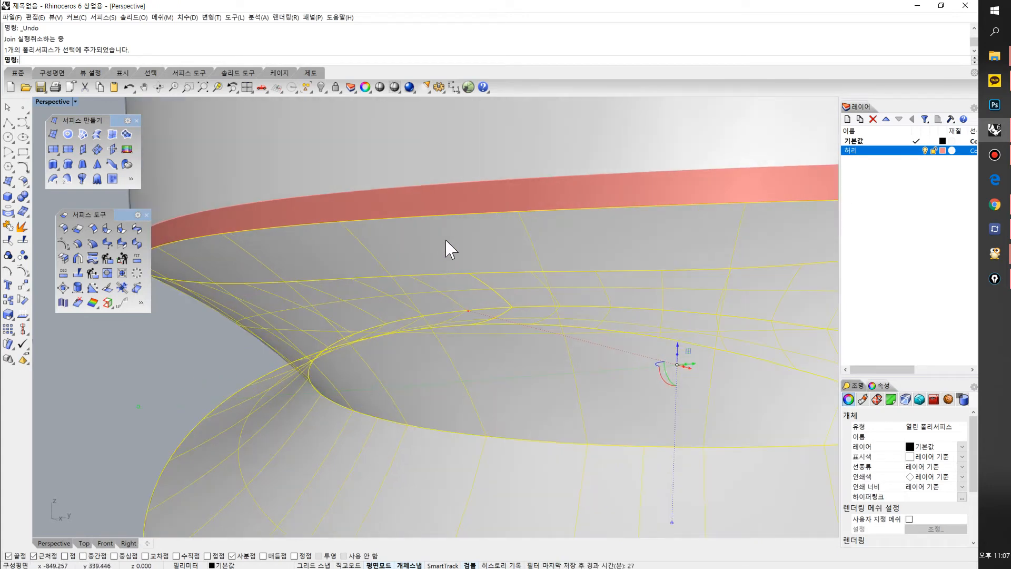
pyautogui.keyDown('shift'); pyautogui.click(450, 202); pyautogui.keyUp('shift')
pyautogui.moveTo(452, 201); pyautogui.dragTo(367, 416, button='right')
pyautogui.keyDown('shift'); pyautogui.click(377, 399); pyautogui.keyUp('shift')
pyautogui.scroll(-4, 379, 395)
pyautogui.keyDown('shift'); pyautogui.moveTo(411, 340); pyautogui.dragTo(390, 383, button='right'); pyautogui.keyUp('shift')
pyautogui.hotkey('ctrl', 'j')
# Deselect the waist to check the joined result, and undo the join with both bands
pyautogui.keyDown('shift'); pyautogui.moveTo(389, 346); pyautogui.dragTo(376, 345, button='right'); pyautogui.keyUp('shift')
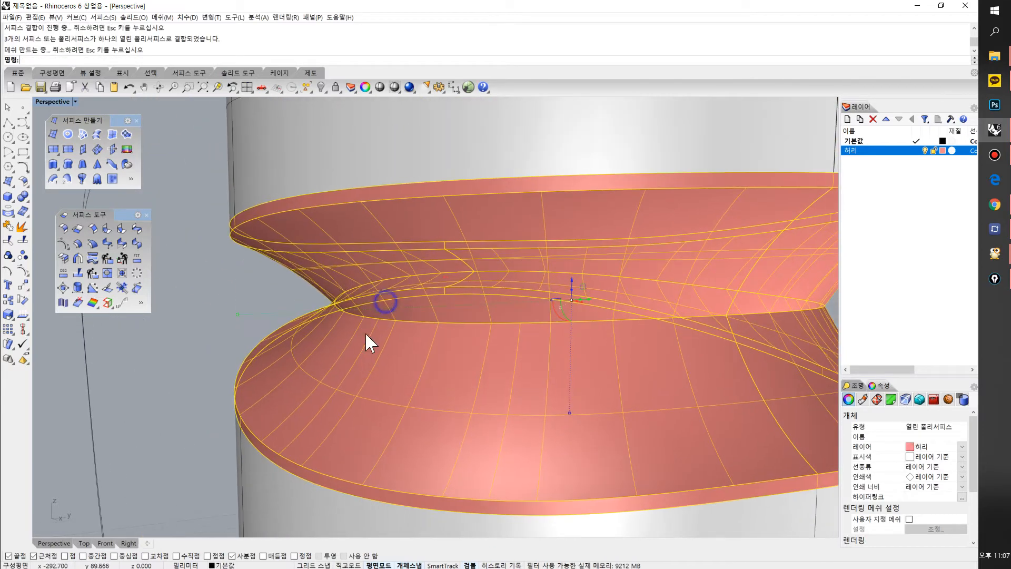
pyautogui.click(237, 293)
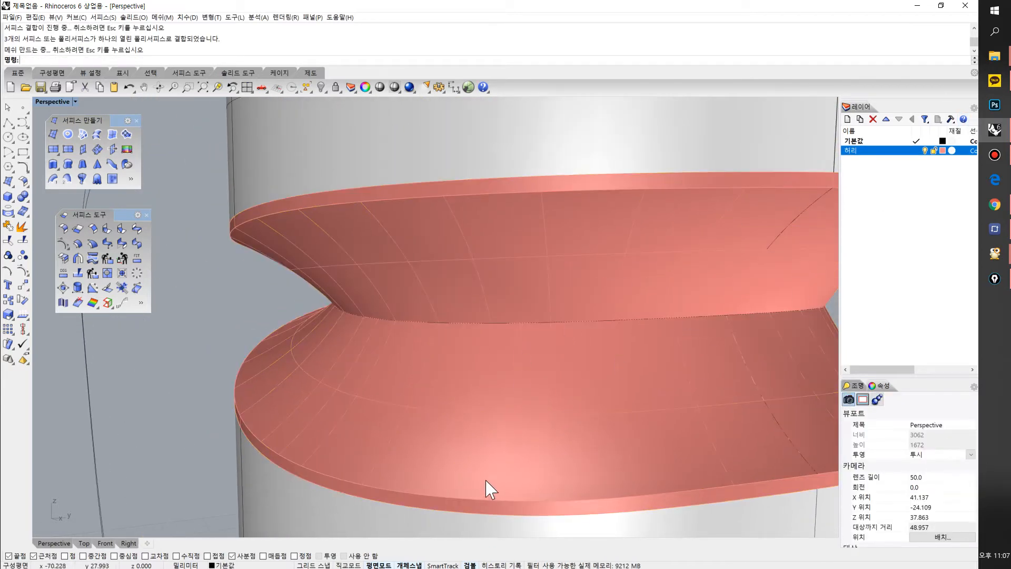
pyautogui.hotkey('ctrl', 'z')
# Select the upper red band, the lower red band and the waist polysurface in that order and join them
pyautogui.scroll(3, 388, 189)
pyautogui.click(390, 193)
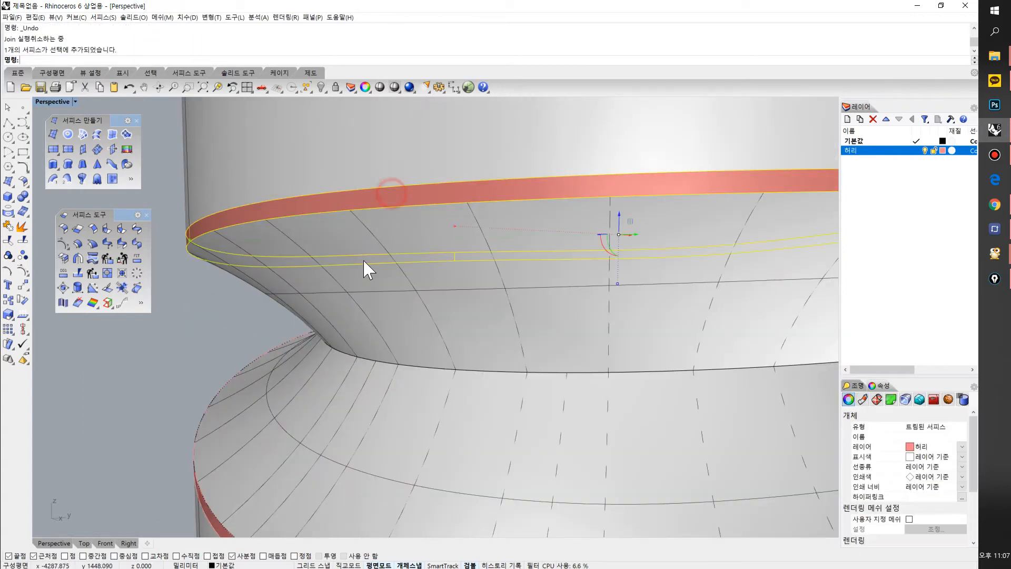
pyautogui.keyDown('shift'); pyautogui.moveTo(276, 386); pyautogui.dragTo(320, 304, button='right'); pyautogui.keyUp('shift')
pyautogui.scroll(4, 344, 347)
pyautogui.keyDown('shift'); pyautogui.click(347, 348); pyautogui.keyUp('shift')
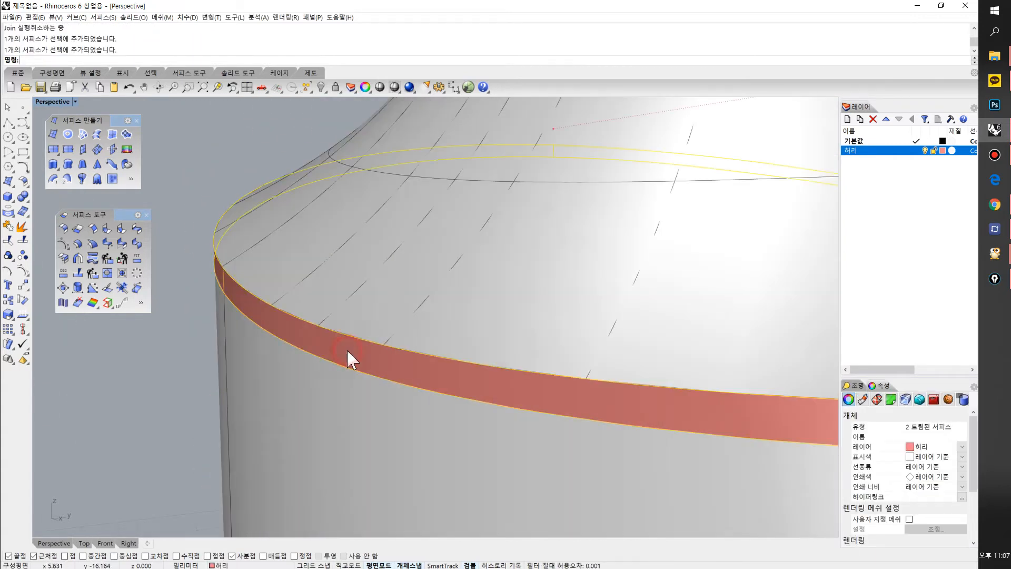
pyautogui.scroll(-5, 347, 349)
pyautogui.keyDown('shift'); pyautogui.click(406, 345); pyautogui.keyUp('shift')
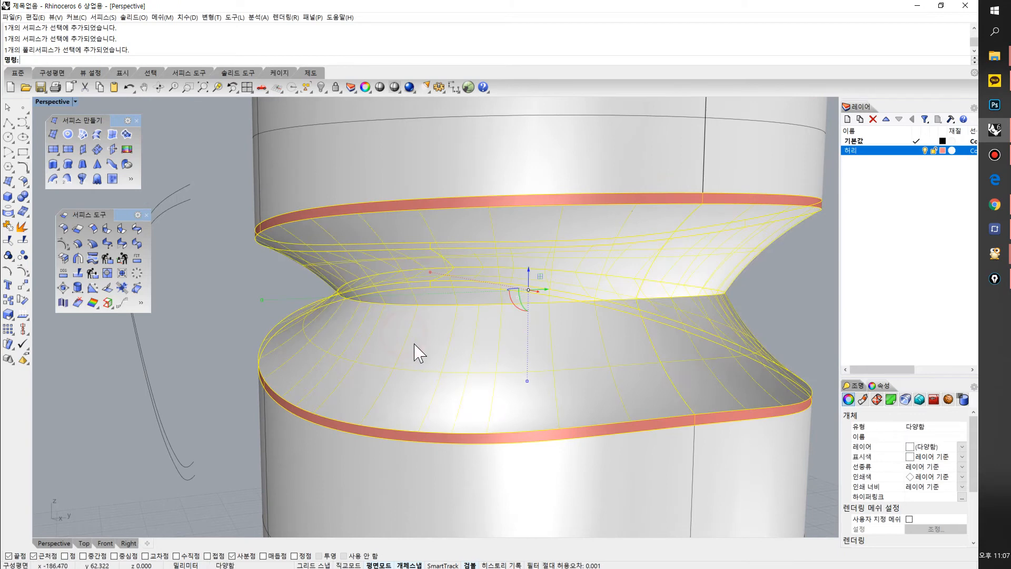
pyautogui.hotkey('ctrl', 'j')
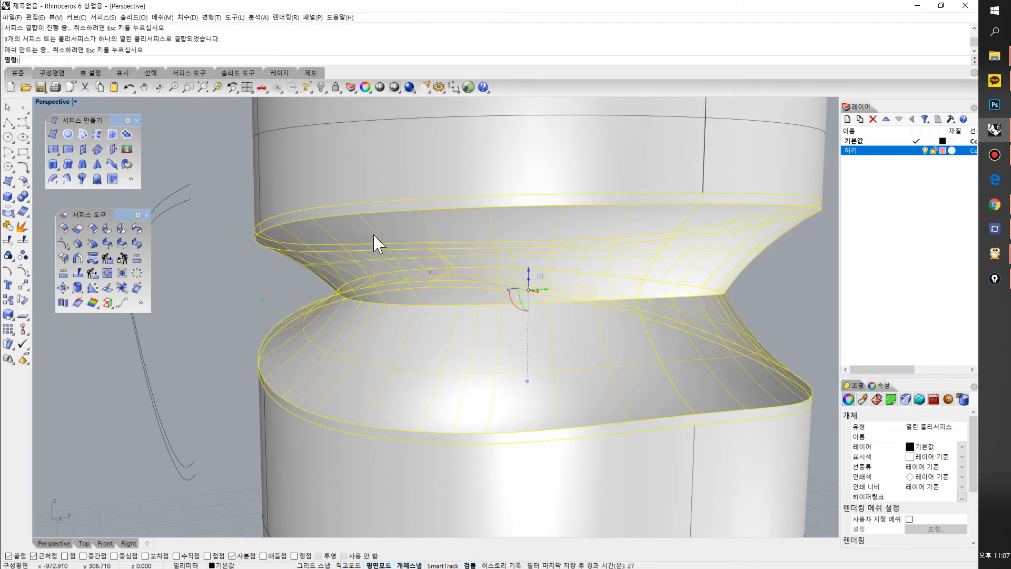
# Assign the joined waist polysurface to the 허리 layer and clear the selection
pyautogui.click(961, 446)
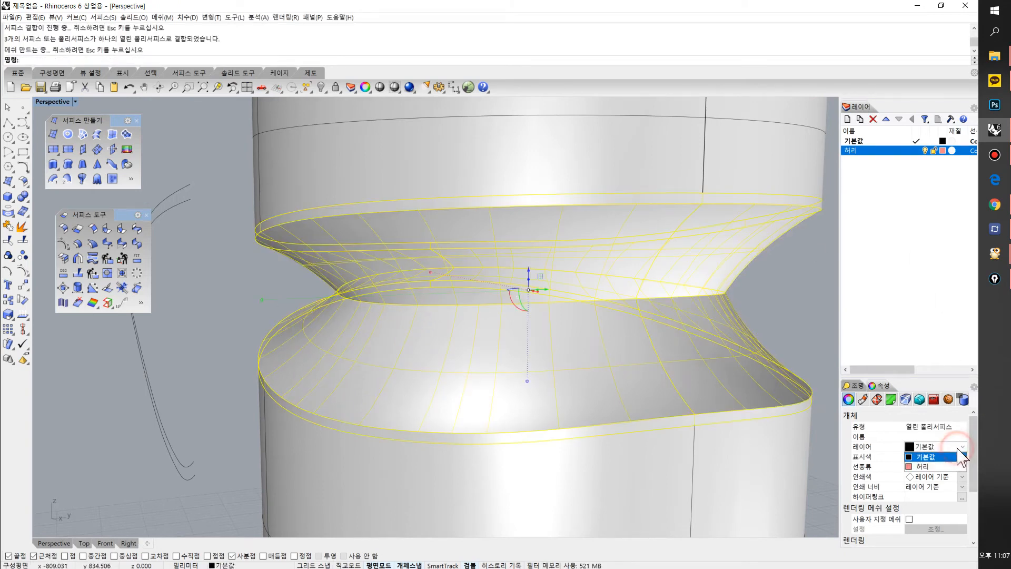
pyautogui.click(924, 466)
pyautogui.click(799, 307)
# Move the waist polysurface out of the bottle to inspect its open ring shape, and undo the move
pyautogui.scroll(-5, 535, 267)
pyautogui.moveTo(535, 266); pyautogui.dragTo(459, 315, button='right')
pyautogui.click(497, 290)
pyautogui.moveTo(518, 287); pyautogui.dragTo(421, 307, button='right')
pyautogui.moveTo(421, 304); pyautogui.dragTo(171, 335)
pyautogui.keyDown('shift'); pyautogui.moveTo(201, 338); pyautogui.dragTo(448, 354, button='right'); pyautogui.keyUp('shift')
pyautogui.click(374, 271)
pyautogui.moveTo(374, 271); pyautogui.dragTo(454, 304, button='right')
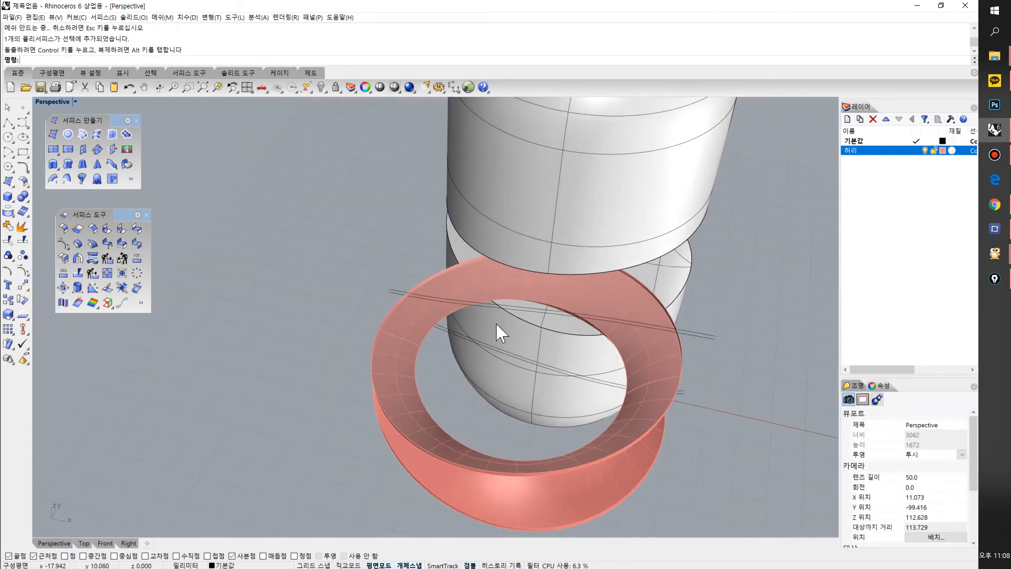
pyautogui.scroll(2, 519, 359)
pyautogui.keyDown('shift'); pyautogui.moveTo(519, 359); pyautogui.dragTo(495, 343, button='right'); pyautogui.keyUp('shift')
pyautogui.moveTo(547, 377); pyautogui.dragTo(458, 346, button='right')
pyautogui.hotkey('ctrl', 'z')
pyautogui.keyDown('shift'); pyautogui.moveTo(614, 322); pyautogui.dragTo(422, 328, button='right'); pyautogui.keyUp('shift')
pyautogui.moveTo(428, 328); pyautogui.dragTo(502, 321, button='right')
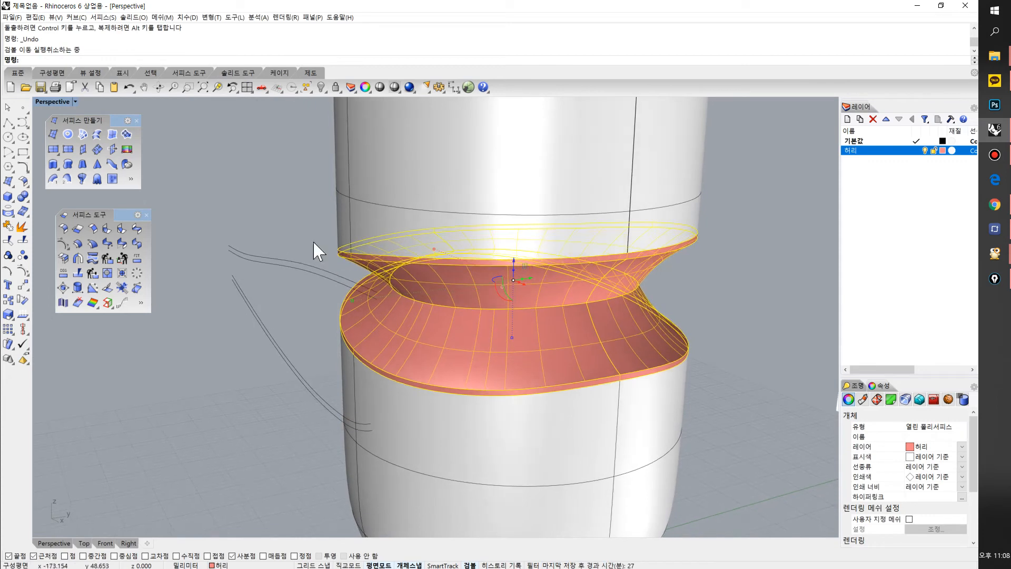
# Extrude the profile curves beside the waist straight across the bottle to form an upper and a lower sheet
pyautogui.click(280, 225)
pyautogui.scroll(-2, 344, 242)
pyautogui.moveTo(344, 241); pyautogui.dragTo(296, 306, button='right')
pyautogui.click(310, 293)
pyautogui.moveTo(306, 253); pyautogui.dragTo(287, 300, button='right')
pyautogui.keyDown('ctrl'); pyautogui.moveTo(287, 300); pyautogui.dragTo(774, 294); pyautogui.keyUp('ctrl')
pyautogui.click(286, 355)
pyautogui.click(720, 421)
# Trim away the parts of both extruded sheets outside the waist, using the waist polysurface as the cutting object
pyautogui.click(647, 290)
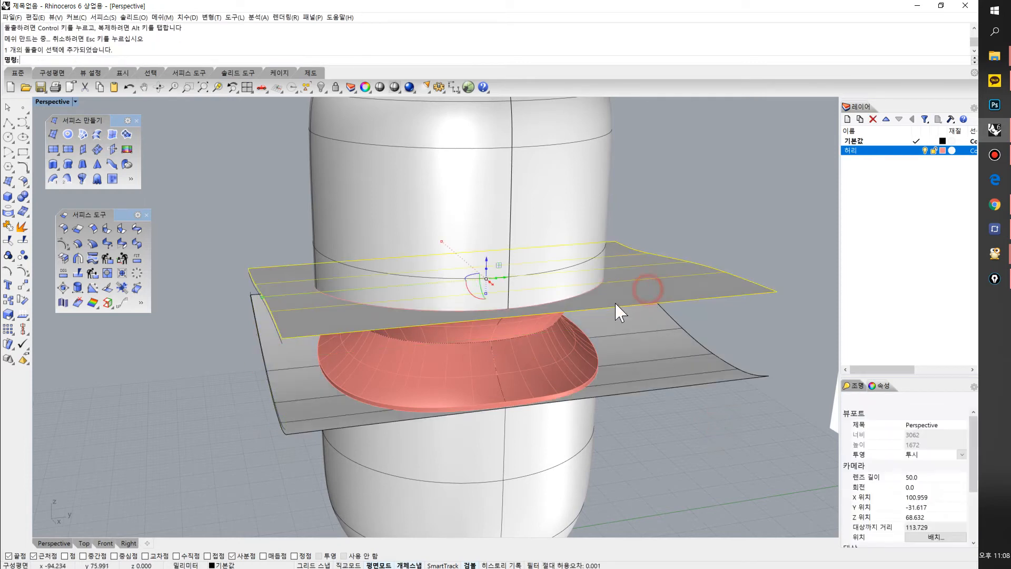
pyautogui.click(540, 349)
pyautogui.hotkey('ctrl', 't')
pyautogui.click(654, 295)
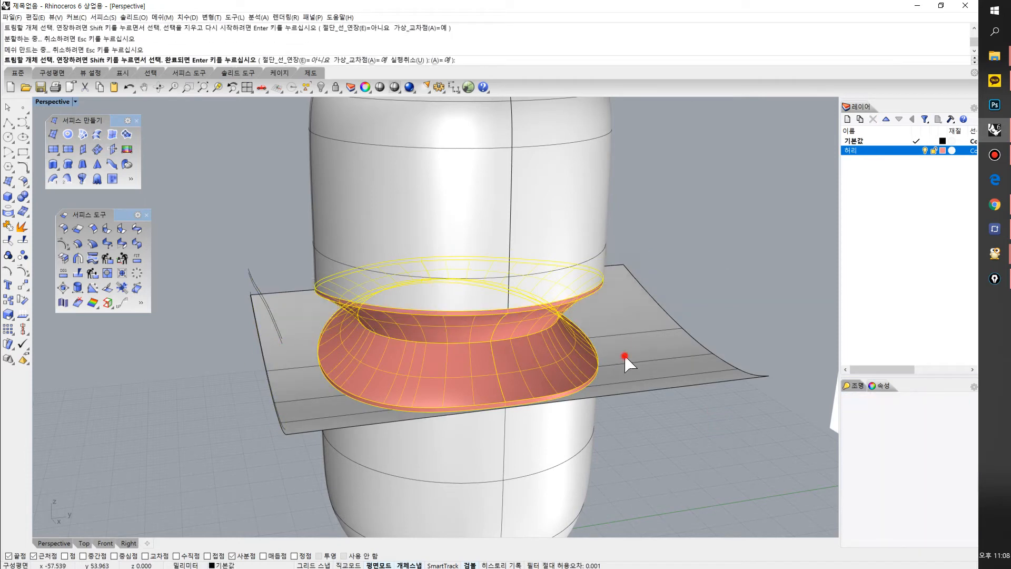
pyautogui.click(624, 354)
pyautogui.press('Return')
# Select the waist together with its trimmed upper and lower cap surfaces and join them
pyautogui.click(523, 349)
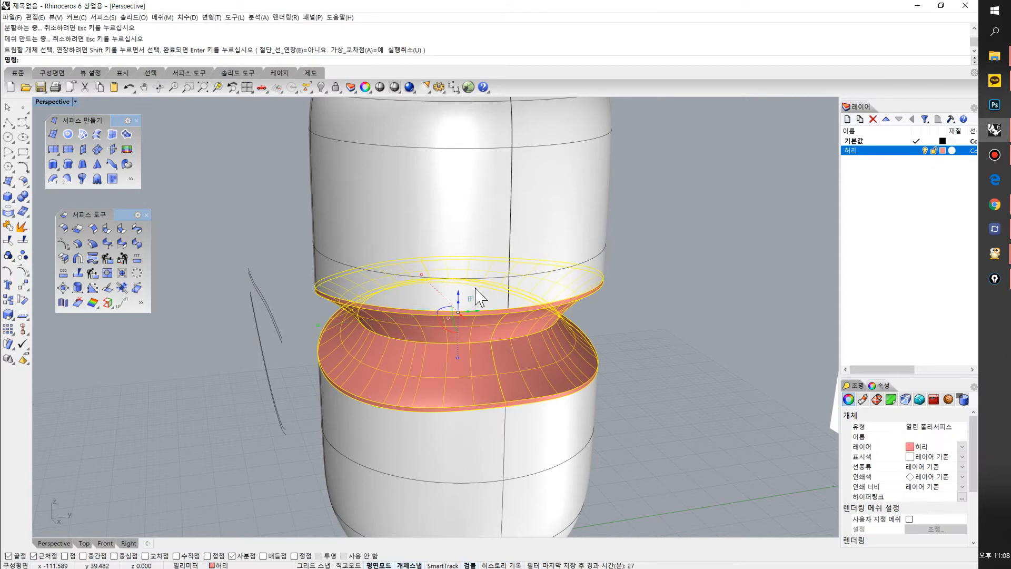
pyautogui.keyDown('shift'); pyautogui.click(475, 290); pyautogui.keyUp('shift')
pyautogui.moveTo(729, 422); pyautogui.dragTo(254, 229)
pyautogui.hotkey('ctrl', 'j')
# Move the capped waist out of the bottle to inspect it, and undo the move and the join
pyautogui.click(402, 373)
pyautogui.moveTo(467, 311); pyautogui.dragTo(267, 212)
pyautogui.moveTo(267, 213); pyautogui.dragTo(693, 293, button='right')
pyautogui.scroll(2, 640, 310)
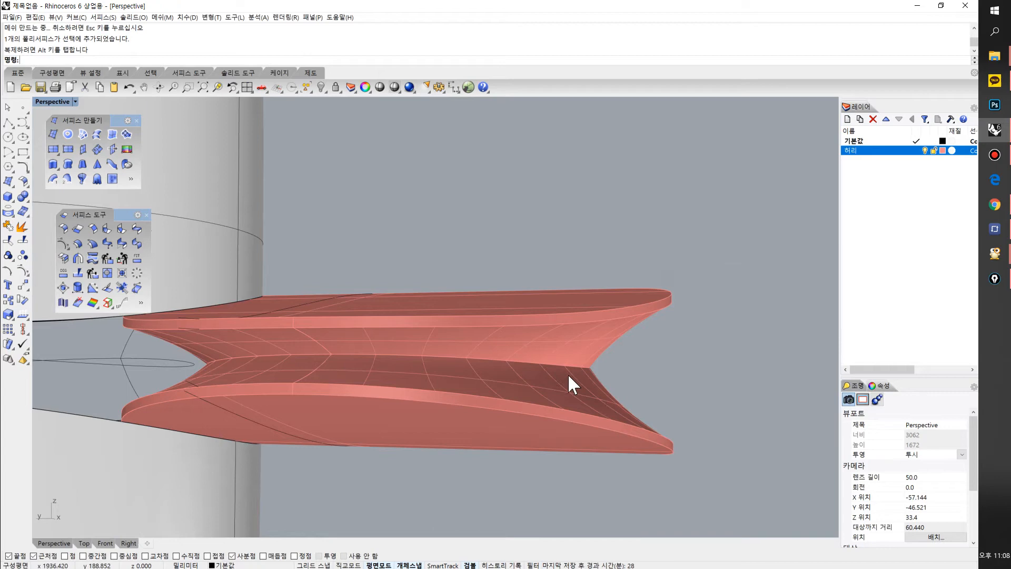
pyautogui.hotkey('ctrl', 'z')
pyautogui.moveTo(539, 293); pyautogui.dragTo(533, 310, button='right')
pyautogui.hotkey('ctrl', 'z')
# Move the waist polysurface out beside the bottle and cut away the cap surfaces
pyautogui.scroll(-4, 411, 347)
pyautogui.moveTo(310, 322); pyautogui.dragTo(302, 333, button='right')
pyautogui.moveTo(252, 313); pyautogui.dragTo(501, 397)
pyautogui.click(608, 311)
pyautogui.click(555, 400)
pyautogui.moveTo(555, 400); pyautogui.dragTo(604, 339, button='right')
pyautogui.hotkey('ctrl', 'x')
# Offset the waist polysurface by 0.5 as a solid with the offset direction flipped
pyautogui.scroll(5, 422, 346)
pyautogui.keyDown('shift'); pyautogui.moveTo(431, 343); pyautogui.dragTo(578, 242, button='right'); pyautogui.keyUp('shift')
pyautogui.moveTo(577, 242); pyautogui.dragTo(489, 208, button='right')
pyautogui.click(557, 213)
pyautogui.keyDown('shift'); pyautogui.moveTo(440, 307); pyautogui.dragTo(542, 269, button='right'); pyautogui.keyUp('shift')
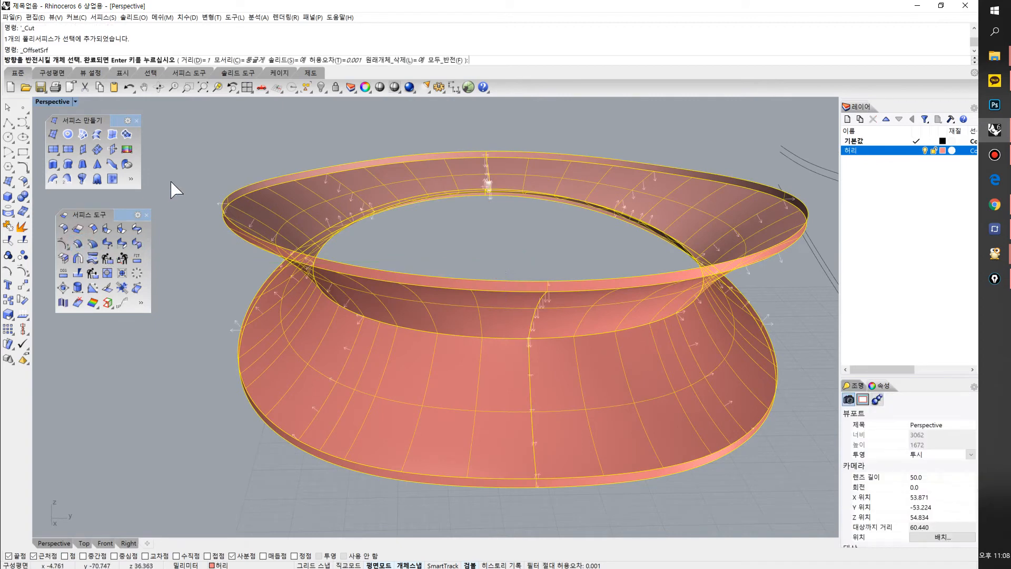
pyautogui.moveTo(332, 216); pyautogui.dragTo(339, 218, button='right')
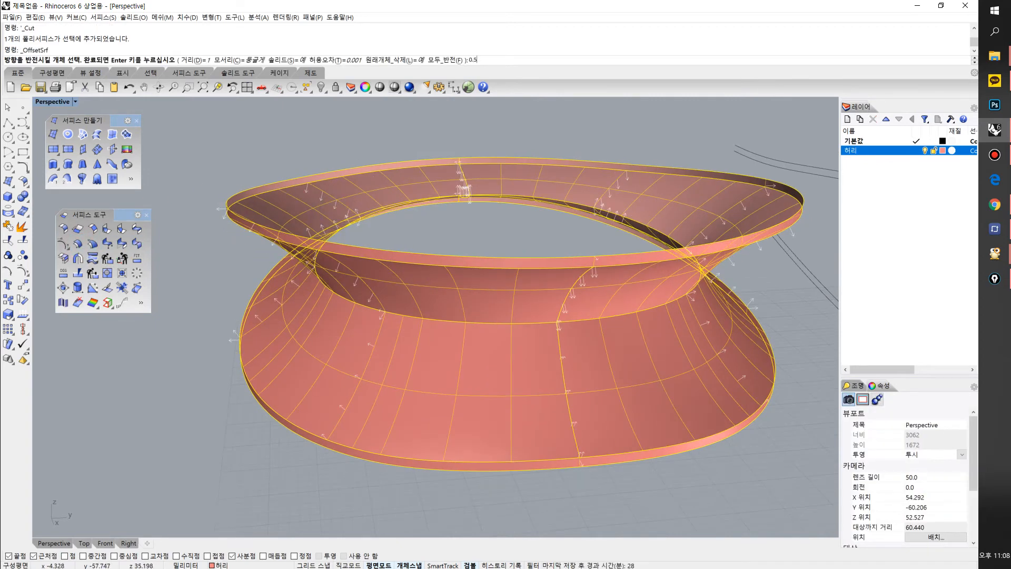
pyautogui.press('Return')
pyautogui.click(346, 208)
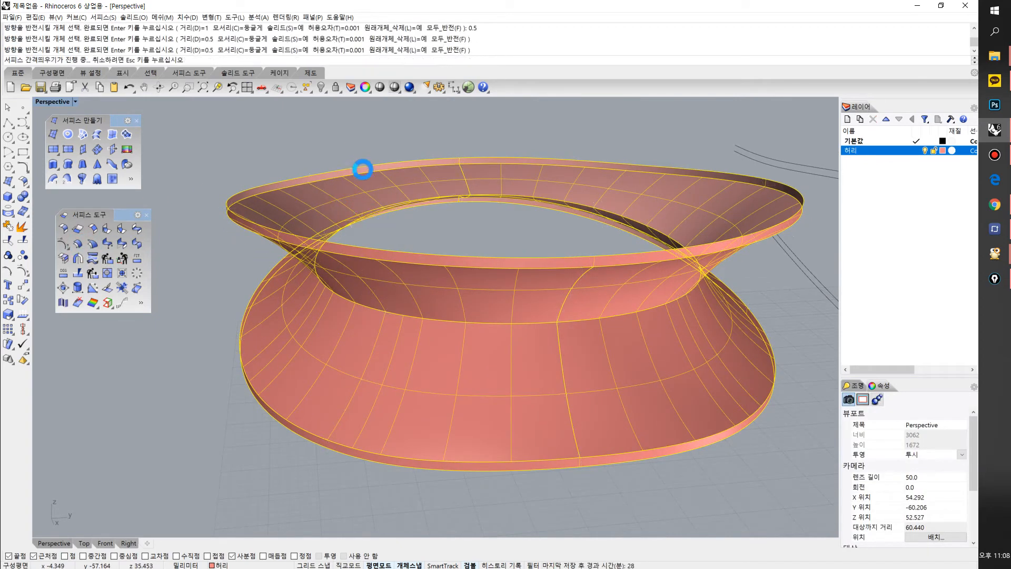
# Inspect the thickened waist's rim and inner crease up close, and undo the surface offset
pyautogui.moveTo(367, 169); pyautogui.dragTo(322, 185, button='right')
pyautogui.click(241, 150)
pyautogui.moveTo(415, 202); pyautogui.dragTo(695, 283, button='right')
pyautogui.moveTo(551, 242); pyautogui.dragTo(365, 271, button='right')
pyautogui.scroll(10, 334, 260)
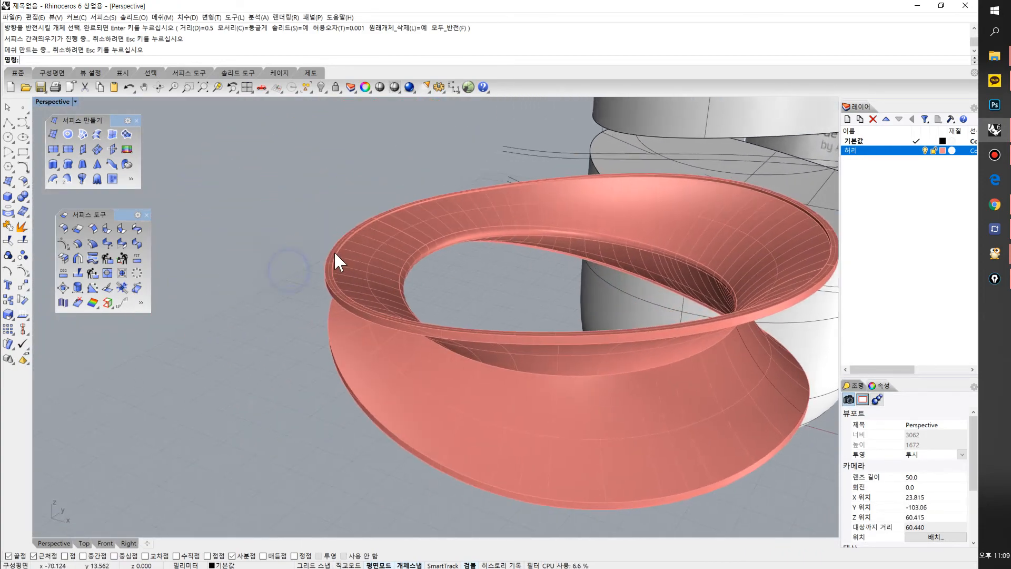
pyautogui.moveTo(576, 290); pyautogui.dragTo(649, 183, button='right')
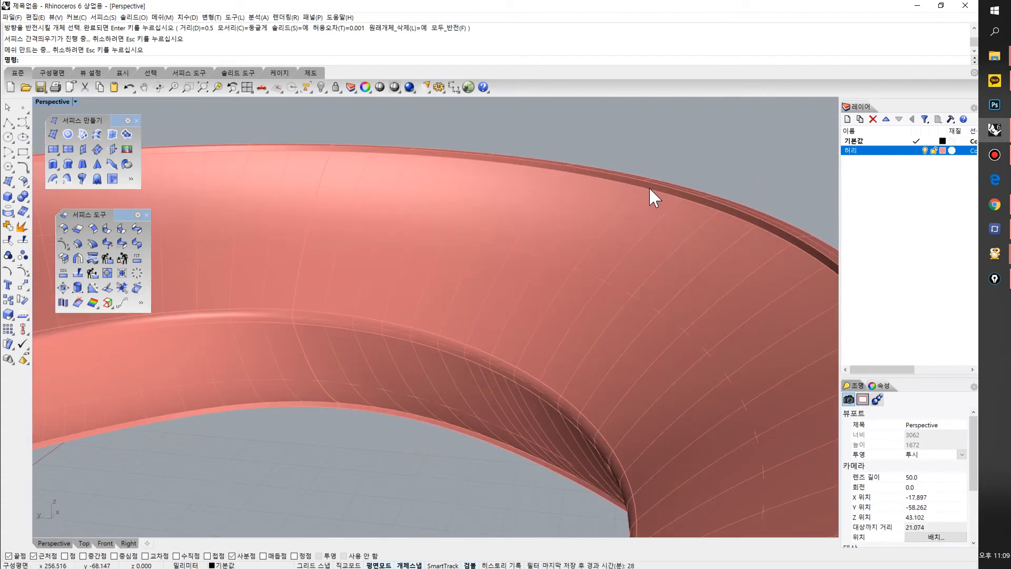
pyautogui.scroll(5, 649, 184)
pyautogui.scroll(-5, 645, 182)
pyautogui.moveTo(646, 181); pyautogui.dragTo(560, 242, button='right')
pyautogui.scroll(16, 560, 242)
pyautogui.moveTo(450, 246); pyautogui.dragTo(504, 263, button='right')
pyautogui.scroll(-8, 467, 249)
pyautogui.scroll(-20, 467, 249)
pyautogui.scroll(4, 485, 264)
pyautogui.scroll(4, 485, 264)
pyautogui.hotkey('ctrl', 'z')
# Duplicate the outer top edge of the waist's upper band as a curve
pyautogui.click(490, 321)
pyautogui.moveTo(523, 306); pyautogui.dragTo(490, 336, button='right')
pyautogui.keyDown('shift'); pyautogui.moveTo(404, 229); pyautogui.dragTo(476, 261, button='right'); pyautogui.keyUp('shift')
pyautogui.scroll(-4, 506, 239)
pyautogui.scroll(2, 507, 253)
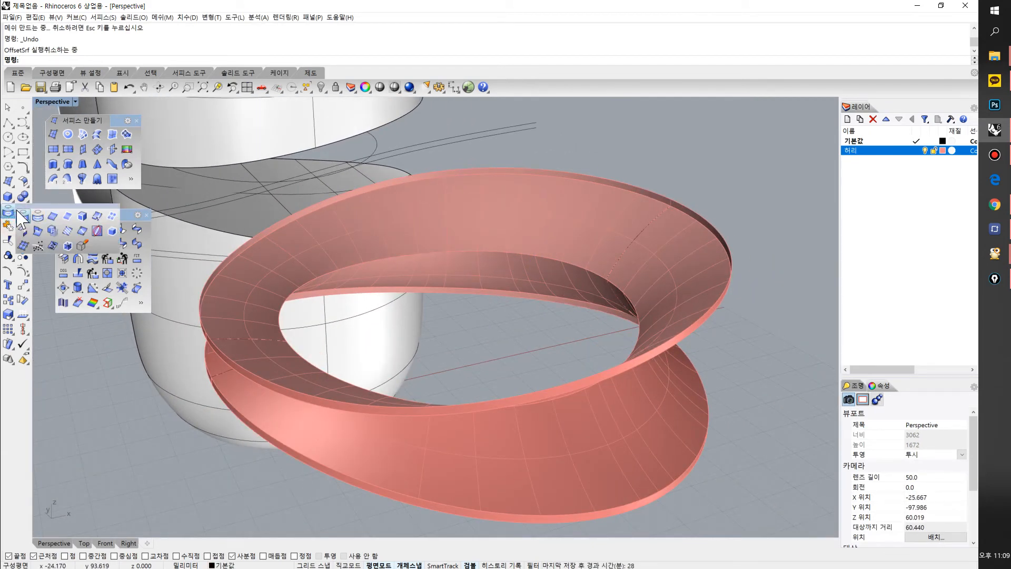
pyautogui.moveTo(51, 205); pyautogui.dragTo(97, 331)
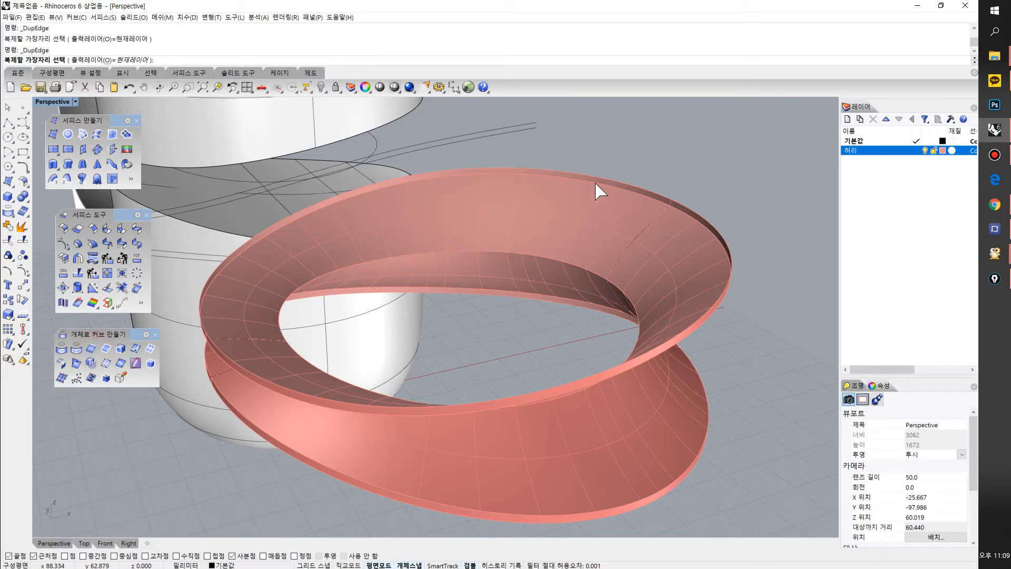
pyautogui.click(611, 179)
pyautogui.moveTo(476, 252); pyautogui.dragTo(531, 235, button='right')
pyautogui.scroll(2, 251, 276)
pyautogui.moveTo(257, 280); pyautogui.dragTo(225, 258, button='right')
pyautogui.moveTo(367, 296); pyautogui.dragTo(529, 292, button='right')
pyautogui.rightClick(559, 285)
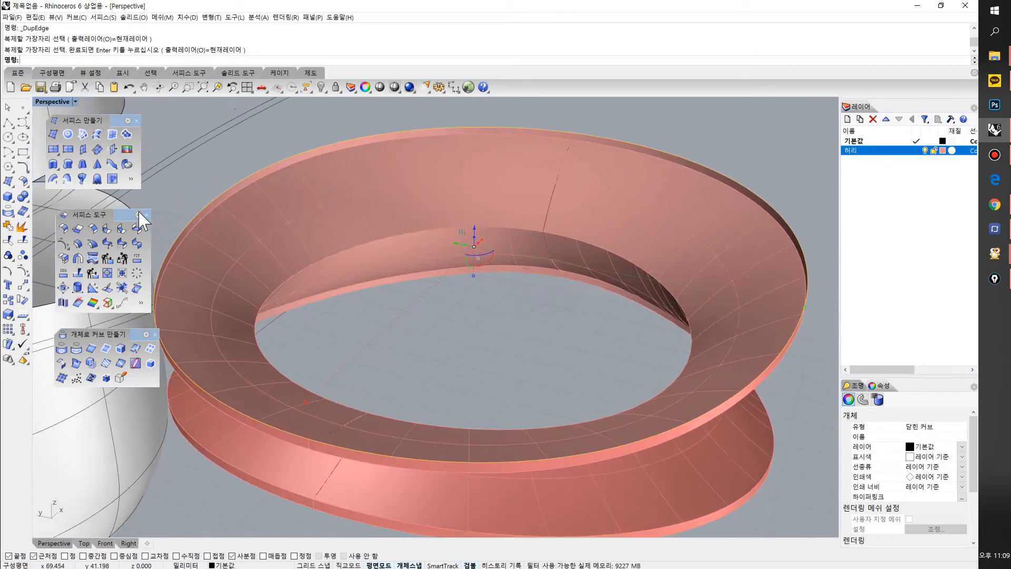
# Offset the duplicated rim curve 0.5 toward the inside of the ring and clear the selection
pyautogui.click(28, 170)
pyautogui.click(102, 193)
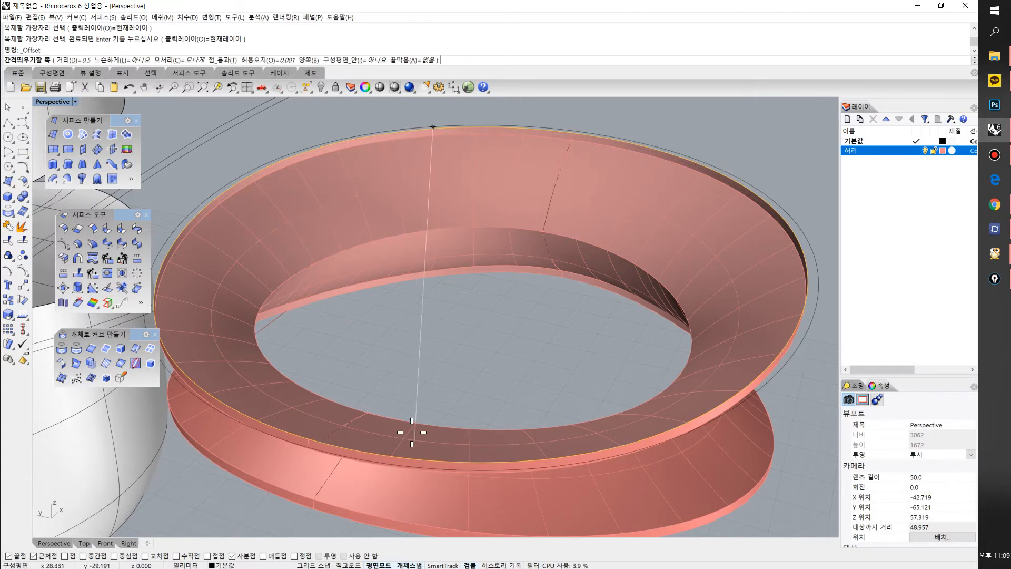
pyautogui.moveTo(427, 339); pyautogui.dragTo(554, 309, button='right')
pyautogui.click(480, 345)
pyautogui.scroll(-4, 481, 354)
pyautogui.scroll(2, 757, 320)
pyautogui.keyDown('shift'); pyautogui.moveTo(757, 320); pyautogui.dragTo(665, 315, button='right'); pyautogui.keyUp('shift')
pyautogui.click(665, 313)
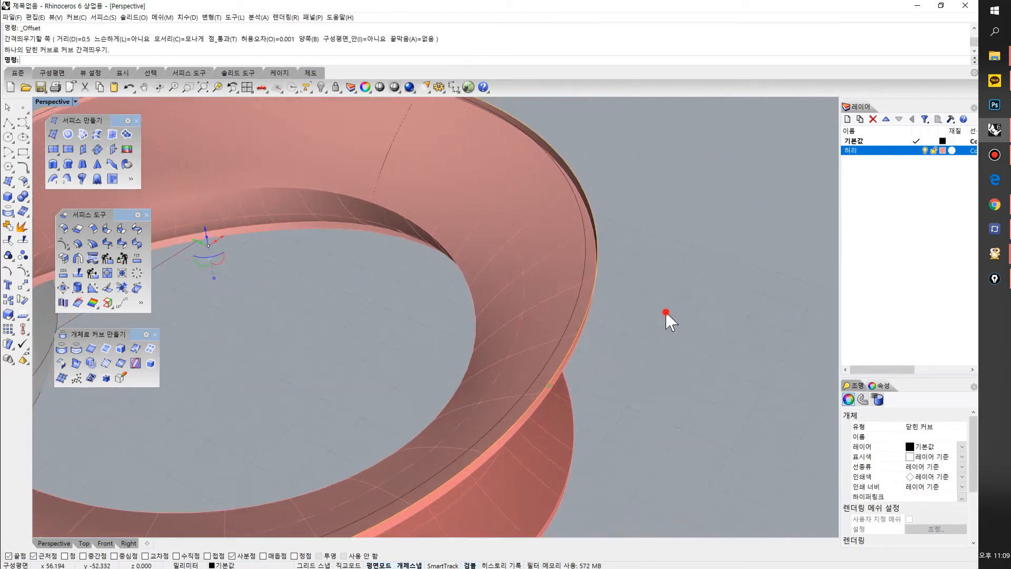
# Select the rim curve and its inner offset to compare their control points, and clear the selection
pyautogui.scroll(2, 578, 359)
pyautogui.scroll(2, 578, 360)
pyautogui.scroll(2, 370, 308)
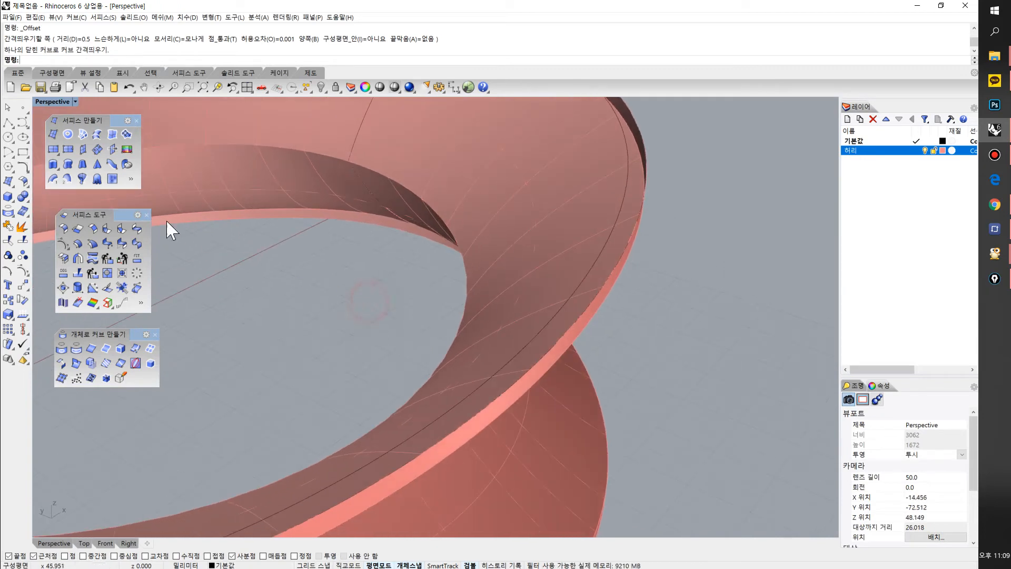
pyautogui.scroll(2, 555, 295)
pyautogui.scroll(2, 637, 276)
pyautogui.scroll(2, 618, 276)
pyautogui.click(617, 267)
pyautogui.click(657, 262)
pyautogui.click(681, 270)
pyautogui.scroll(-2, 606, 263)
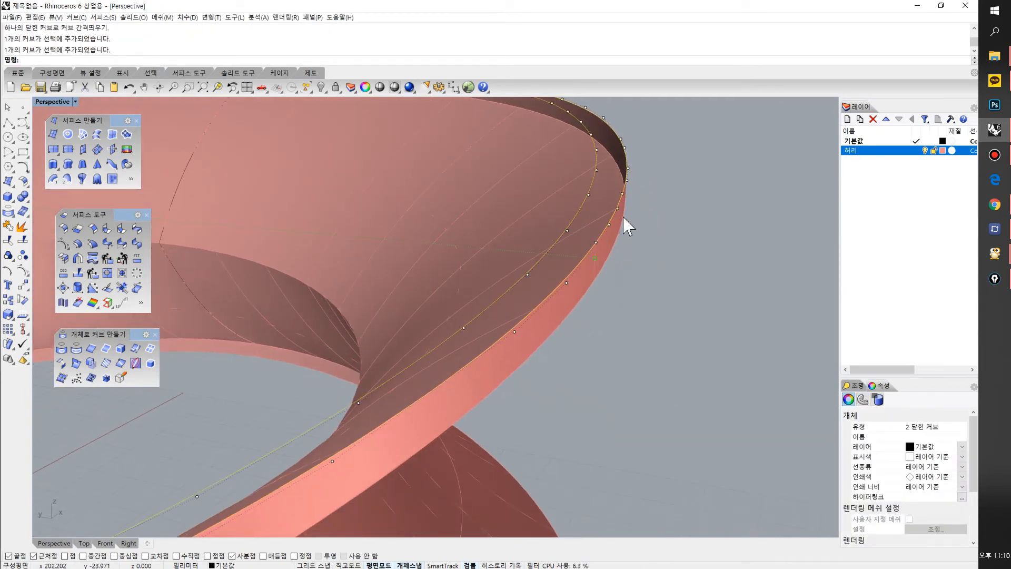
pyautogui.scroll(-3, 584, 153)
pyautogui.keyDown('shift'); pyautogui.moveTo(553, 194); pyautogui.dragTo(667, 306, button='right'); pyautogui.keyUp('shift')
pyautogui.press('Escape')
# Draw a short straight polyline connecting the inner offset curve to the rim curve
pyautogui.click(667, 305)
pyautogui.scroll(2, 556, 344)
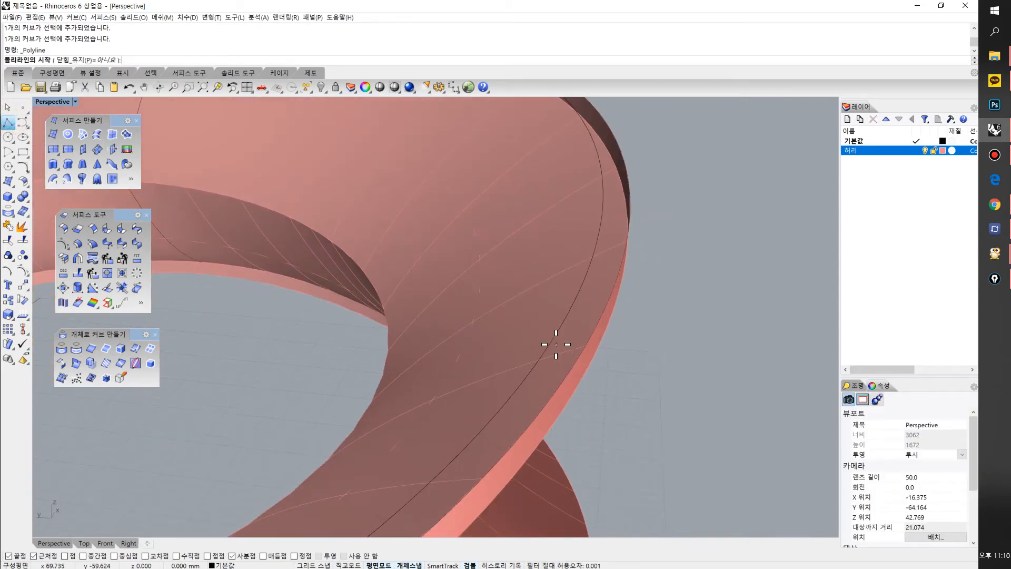
pyautogui.click(582, 354)
pyautogui.press('Return')
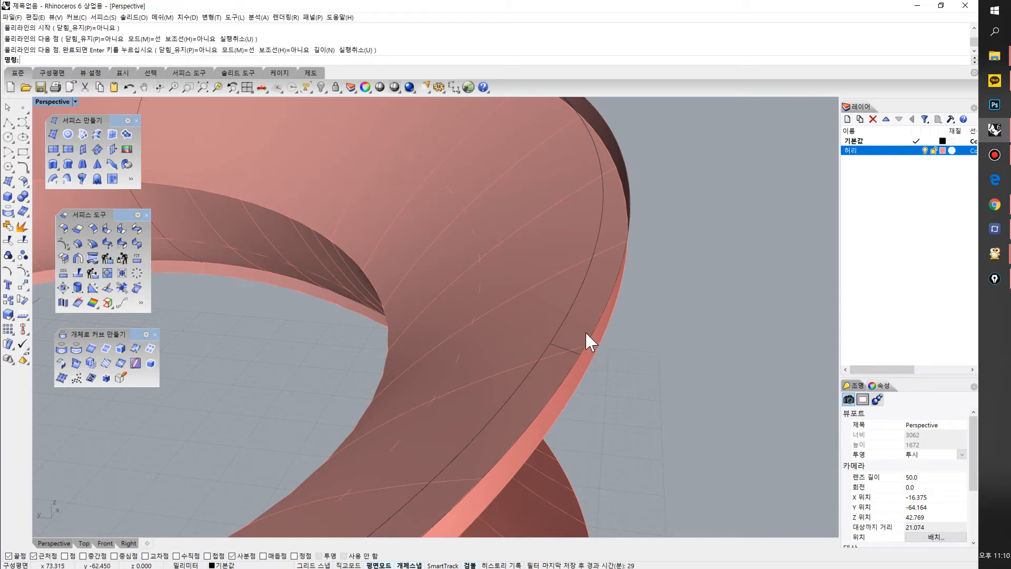
# Sweep the short line along the rim curve and its offset, undo the sweep and cut the line
pyautogui.click(570, 315)
pyautogui.click(595, 333)
pyautogui.rightClick(564, 347)
pyautogui.click(565, 347)
pyautogui.rightClick(564, 347)
pyautogui.press('Return')
pyautogui.scroll(-10, 565, 344)
pyautogui.scroll(10, 564, 342)
pyautogui.hotkey('ctrl', 'z')
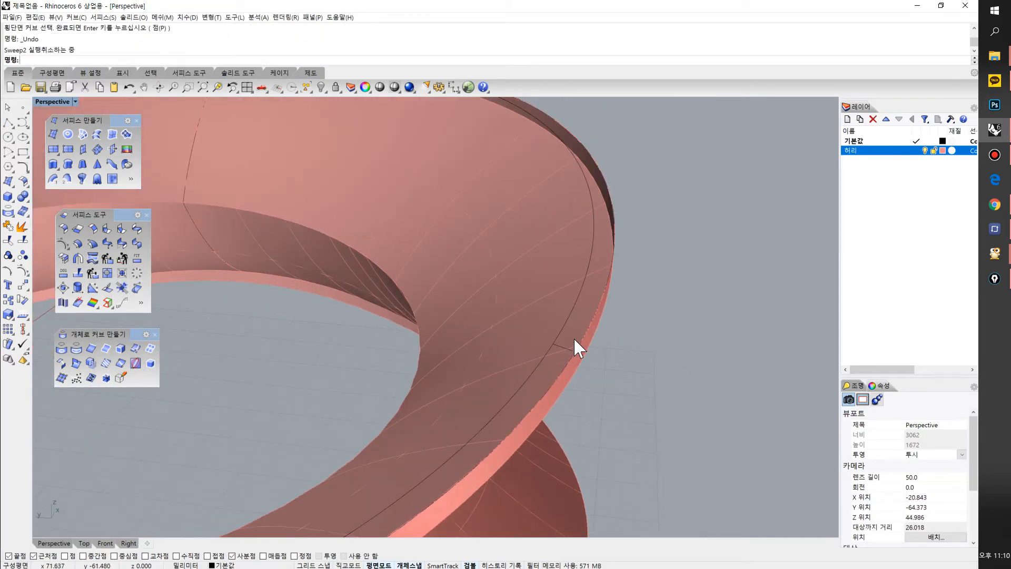
pyautogui.click(547, 368)
pyautogui.hotkey('ctrl', 'x')
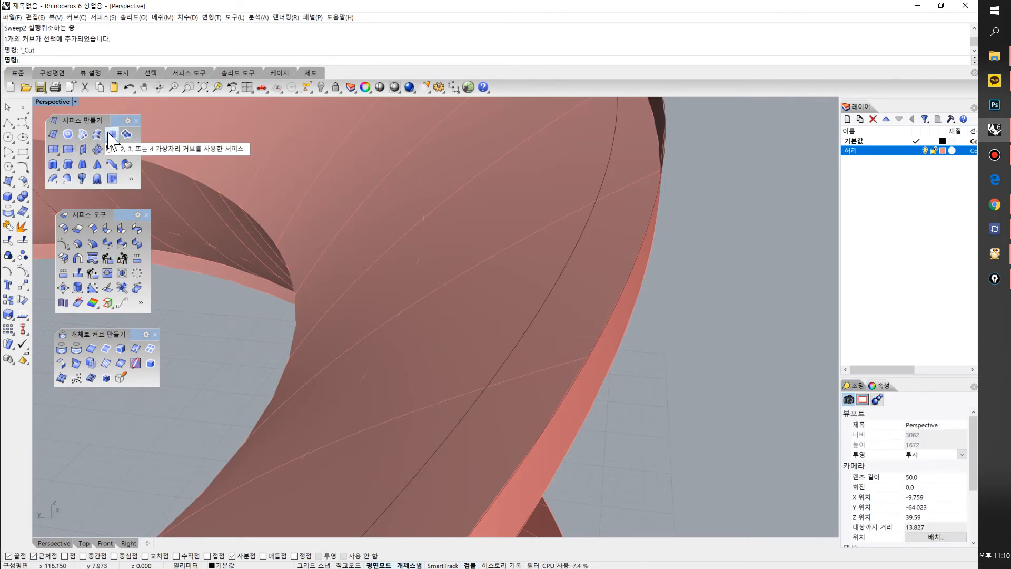
# Loft a surface between the inner offset curve and the rim curve, and select it to check it
pyautogui.click(562, 269)
pyautogui.click(624, 289)
pyautogui.click(647, 314)
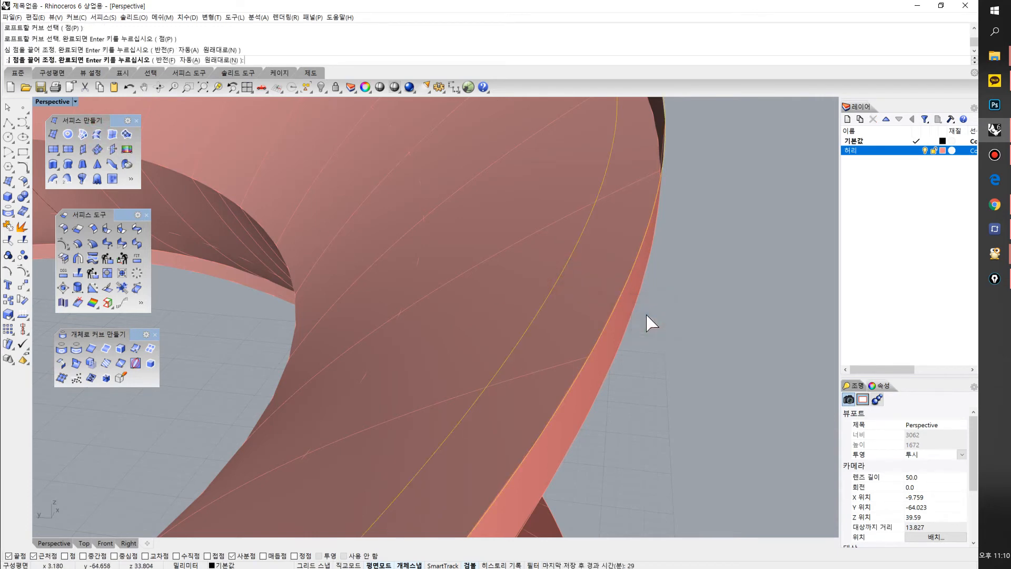
pyautogui.press('Return')
pyautogui.press('Return')
pyautogui.scroll(-6, 624, 309)
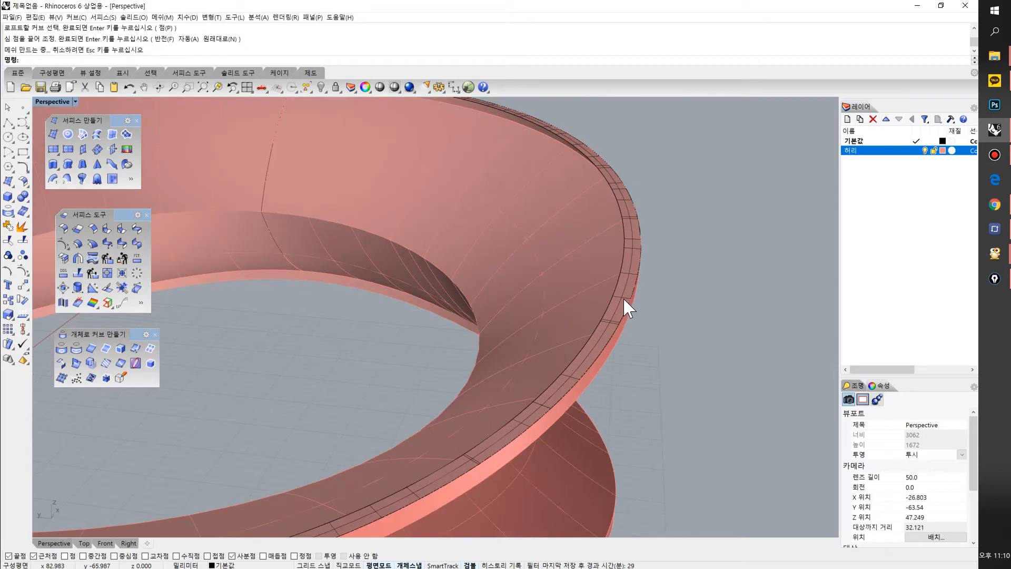
pyautogui.click(624, 297)
pyautogui.scroll(-5, 614, 349)
pyautogui.moveTo(614, 350)
pyautogui.mouseDown(button='right')
pyautogui.moveTo(602, 363)
pyautogui.moveTo(617, 359)
pyautogui.mouseUp(button='right')
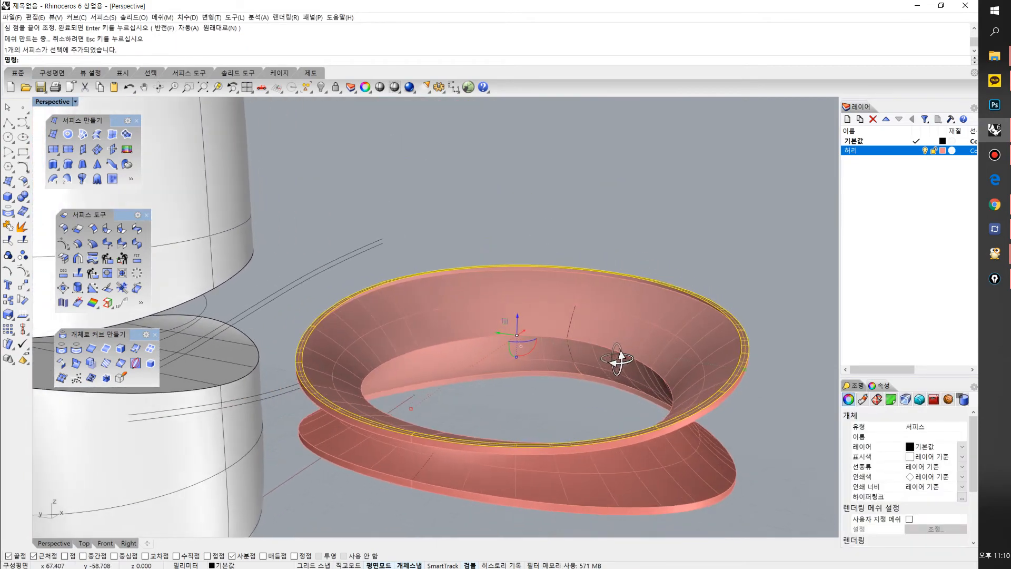
# Select the curve at the loft's inner edge, try scaling it, and undo the scaling
pyautogui.scroll(6, 641, 336)
pyautogui.click(712, 295)
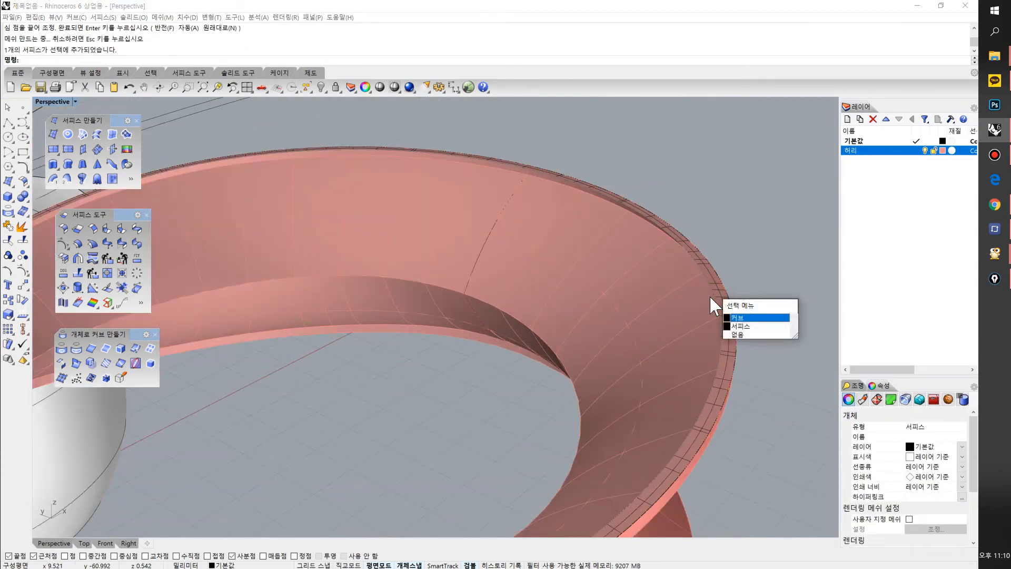
pyautogui.rightClick(709, 296)
pyautogui.scroll(-5, 708, 296)
pyautogui.moveTo(552, 275); pyautogui.dragTo(502, 316, button='right')
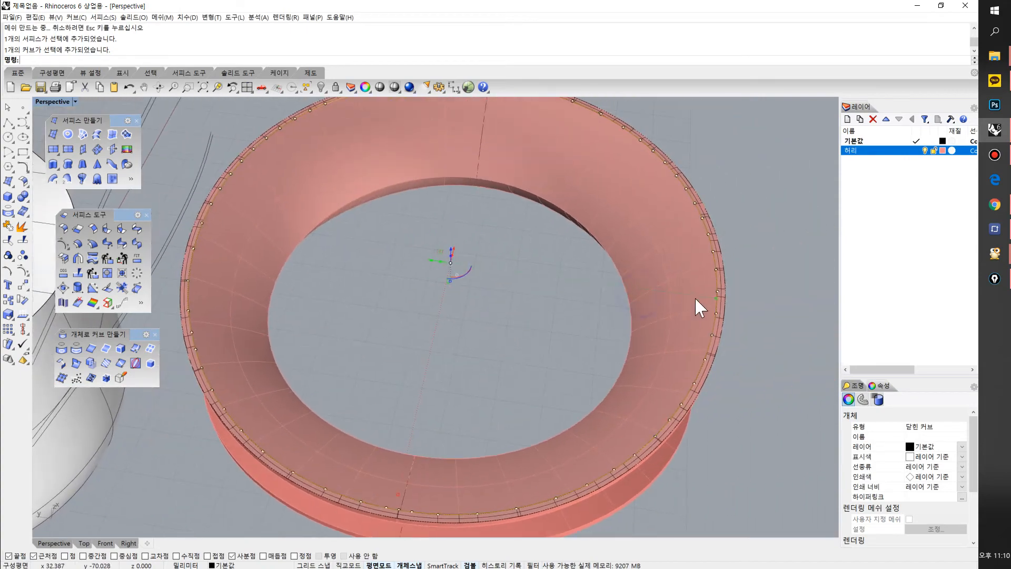
pyautogui.moveTo(716, 296); pyautogui.dragTo(707, 298)
pyautogui.moveTo(537, 368); pyautogui.dragTo(459, 358, button='right')
pyautogui.moveTo(205, 256); pyautogui.dragTo(214, 251)
pyautogui.moveTo(316, 313); pyautogui.dragTo(424, 259, button='right')
pyautogui.hotkey('ctrl', 'z')
# Move the inner offset curve slightly downward to slope the lofted rim surface inward
pyautogui.scroll(5, 410, 277)
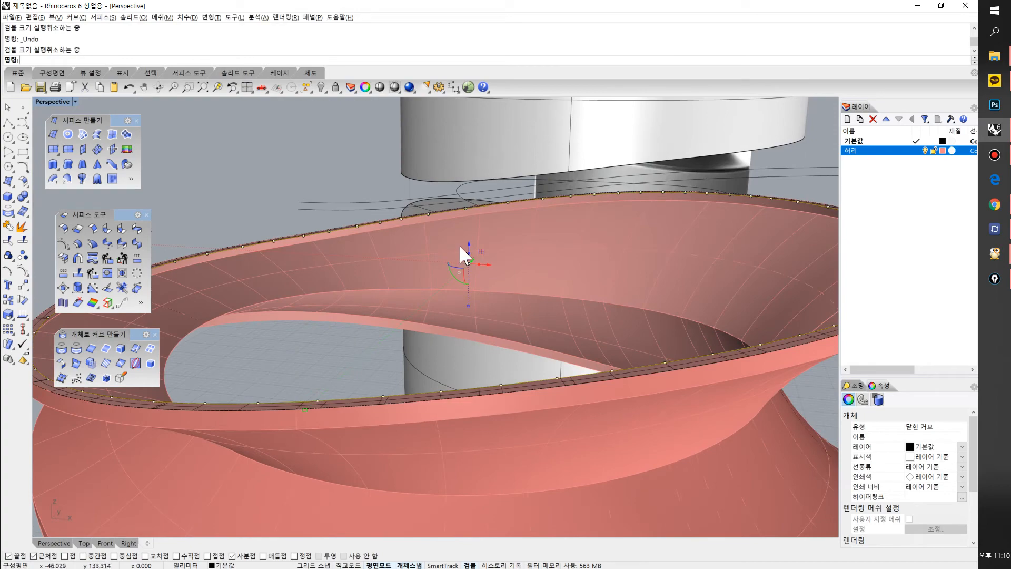
pyautogui.moveTo(468, 244); pyautogui.dragTo(475, 251)
pyautogui.moveTo(475, 251); pyautogui.dragTo(501, 316, button='right')
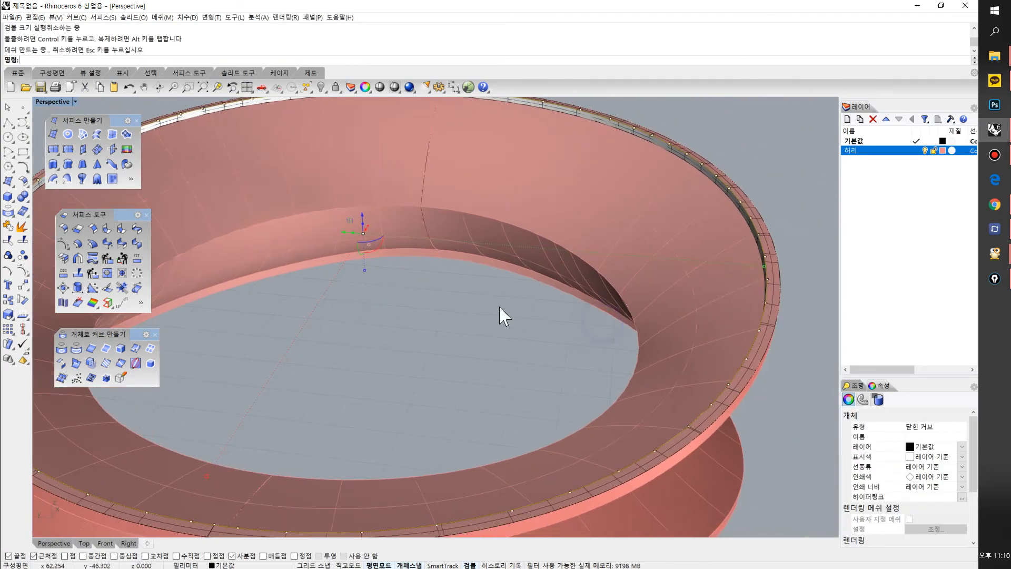
# Duplicate the edge along the waist's upper rim as a curve for a new loft
pyautogui.scroll(-2, 499, 308)
pyautogui.scroll(4, 653, 261)
pyautogui.click(751, 183)
pyautogui.scroll(3, 706, 199)
pyautogui.rightClick(705, 202)
pyautogui.click(704, 201)
pyautogui.scroll(-8, 702, 204)
pyautogui.rightClick(594, 230)
pyautogui.moveTo(597, 217); pyautogui.dragTo(494, 310, button='right')
pyautogui.scroll(2, 688, 325)
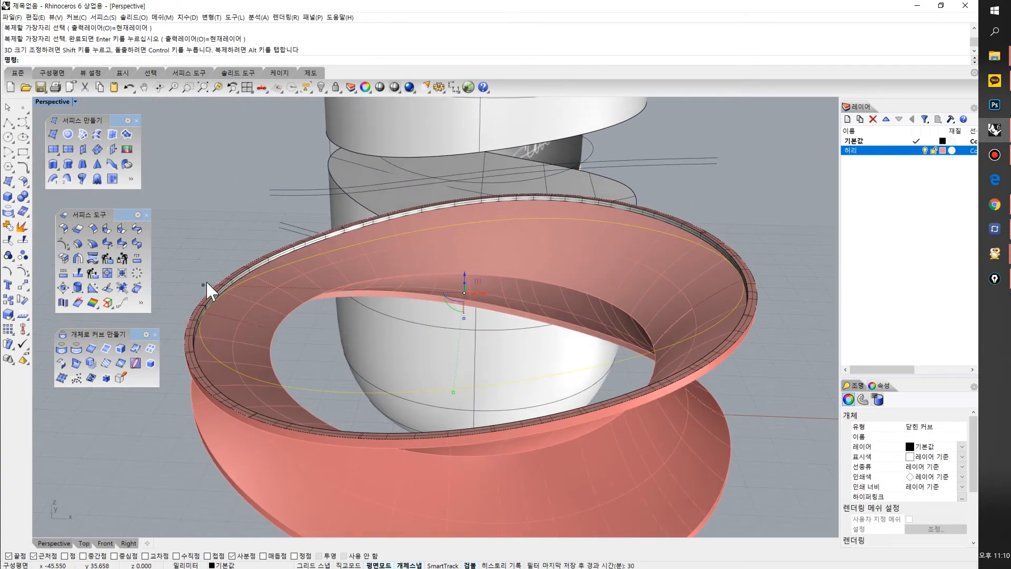
# Move the inner offset curve slightly downward below the waist's upper rim
pyautogui.moveTo(289, 290); pyautogui.dragTo(469, 297, button='right')
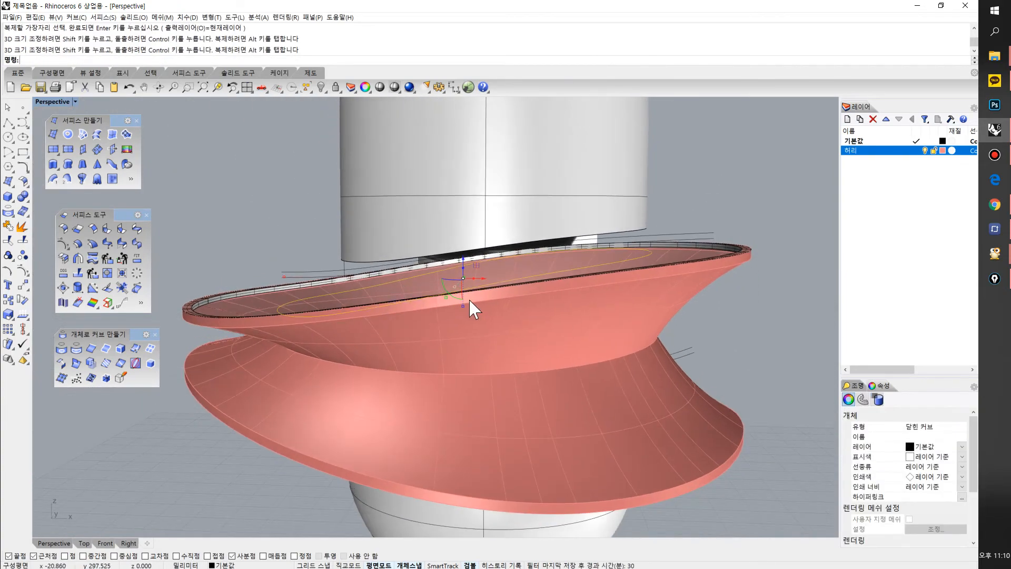
pyautogui.moveTo(460, 303); pyautogui.dragTo(459, 299)
pyautogui.moveTo(462, 259); pyautogui.dragTo(461, 277)
pyautogui.moveTo(420, 255); pyautogui.dragTo(455, 273, button='right')
pyautogui.click(599, 156)
# Loft a surface between the lowered inner curve and the upper rim's edge curve
pyautogui.moveTo(512, 214); pyautogui.dragTo(532, 213, button='right')
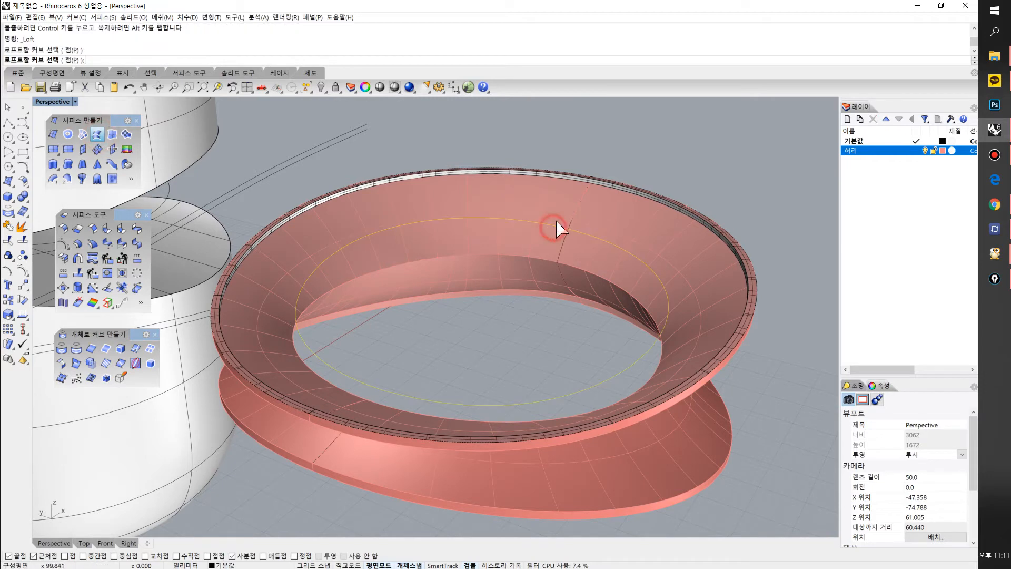
pyautogui.press('Return')
pyautogui.press('Return')
pyautogui.click(591, 131)
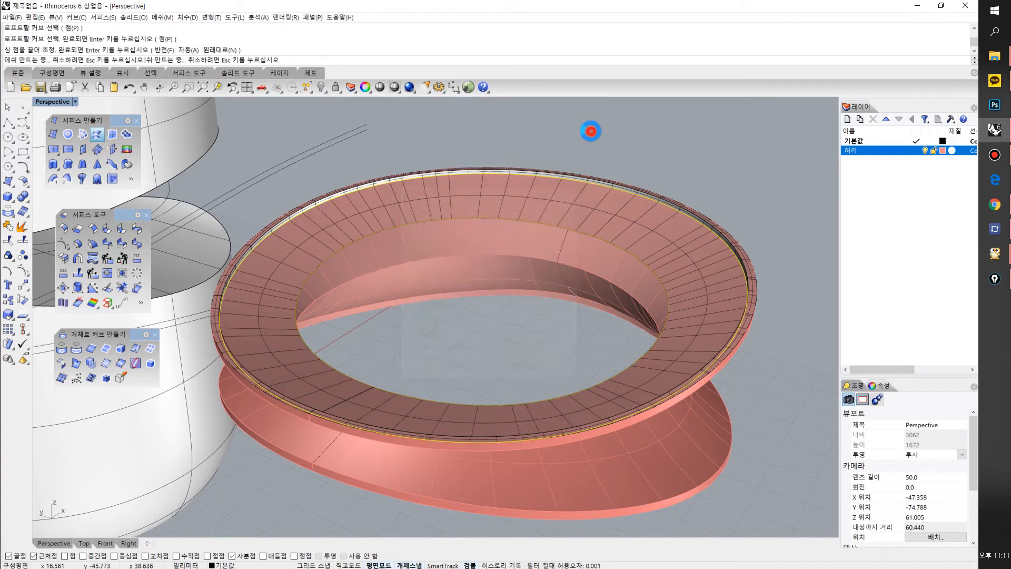
# Join the lofted rim surface with the waist surfaces into one polysurface
pyautogui.moveTo(595, 158); pyautogui.dragTo(631, 196, button='right')
pyautogui.moveTo(679, 189); pyautogui.dragTo(637, 213)
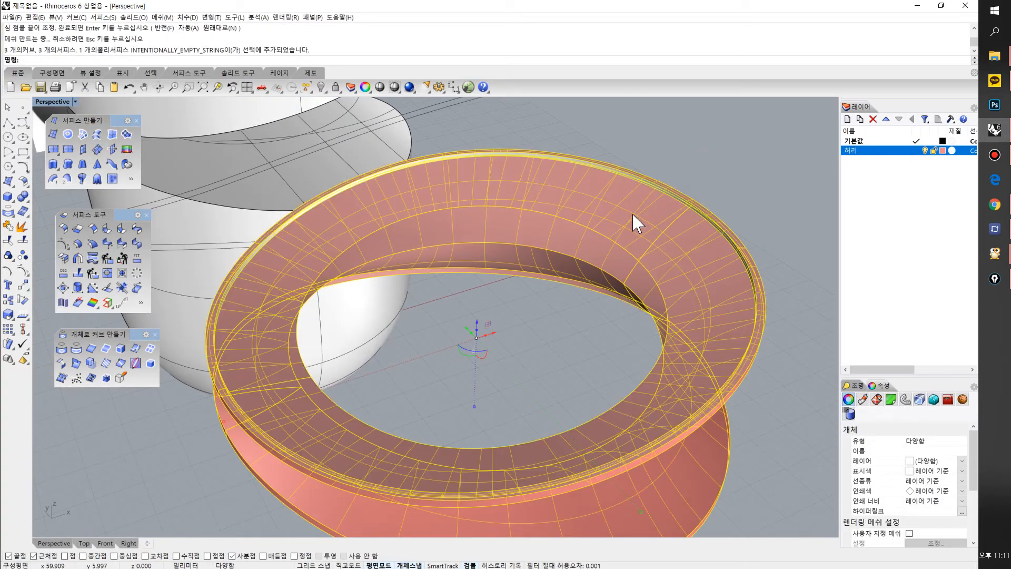
pyautogui.hotkey('ctrl', 'j')
pyautogui.click(756, 173)
# Extrude the open lower profile curve through the waist as a cutting surface
pyautogui.moveTo(640, 298); pyautogui.dragTo(622, 282, button='right')
pyautogui.scroll(5, 622, 282)
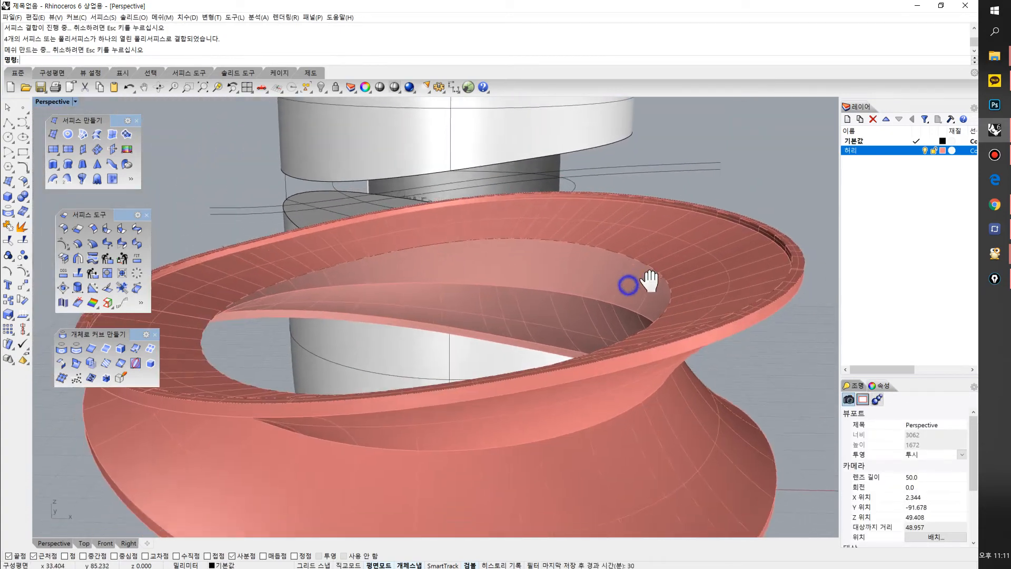
pyautogui.moveTo(592, 326); pyautogui.dragTo(608, 340, button='right')
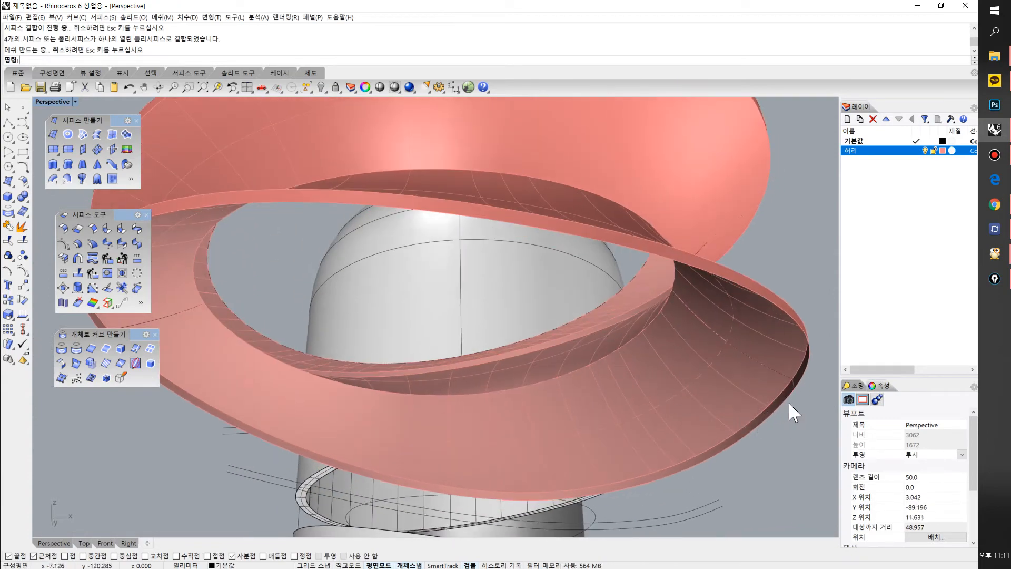
pyautogui.scroll(-5, 627, 296)
pyautogui.moveTo(627, 296); pyautogui.dragTo(401, 334, button='right')
pyautogui.scroll(-5, 437, 294)
pyautogui.scroll(5, 412, 327)
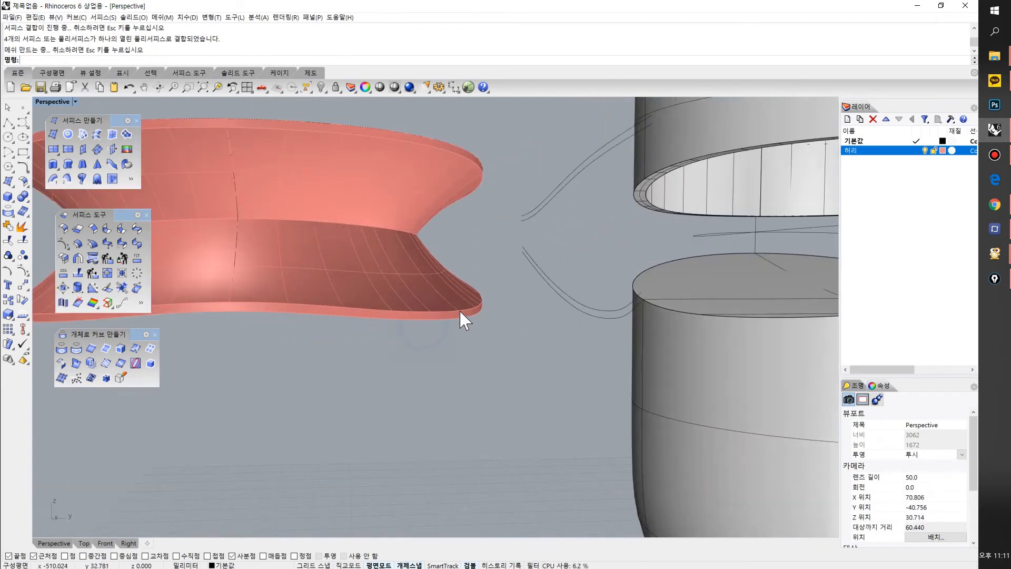
pyautogui.click(567, 300)
pyautogui.scroll(-4, 542, 305)
pyautogui.moveTo(536, 305); pyautogui.dragTo(565, 310, button='right')
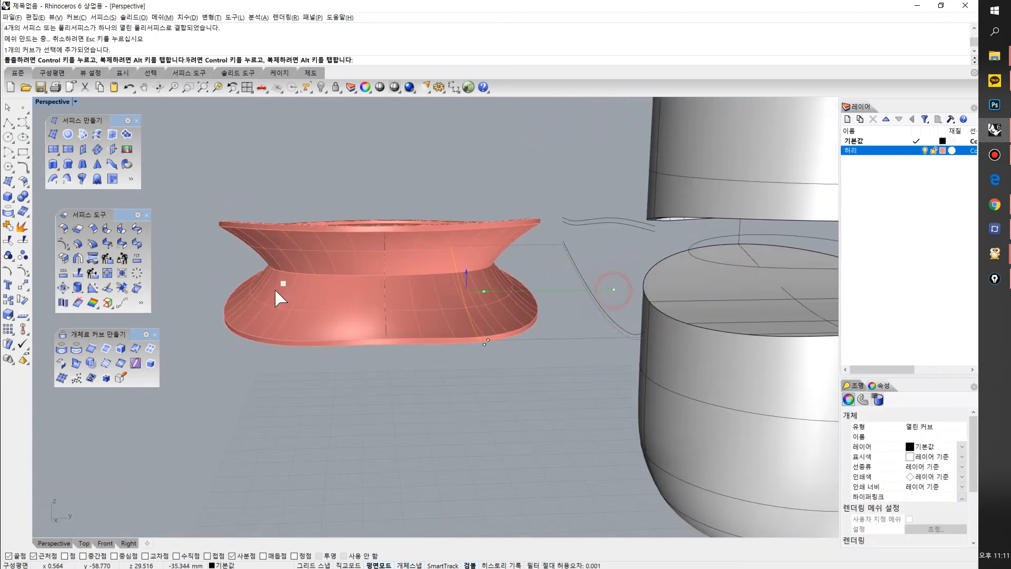
pyautogui.keyDown('ctrl'); pyautogui.moveTo(209, 296); pyautogui.dragTo(209, 296); pyautogui.keyUp('ctrl')
pyautogui.moveTo(377, 390); pyautogui.dragTo(393, 395, button='right')
pyautogui.moveTo(284, 398); pyautogui.dragTo(402, 413, button='right')
pyautogui.moveTo(361, 378)
pyautogui.mouseDown(button='right')
pyautogui.moveTo(361, 397)
pyautogui.moveTo(375, 392)
pyautogui.mouseUp(button='right')
# Trim away the part of the extruded surface lying outside the waist polysurface
pyautogui.click(373, 398)
pyautogui.click(405, 361)
pyautogui.hotkey('ctrl', 't')
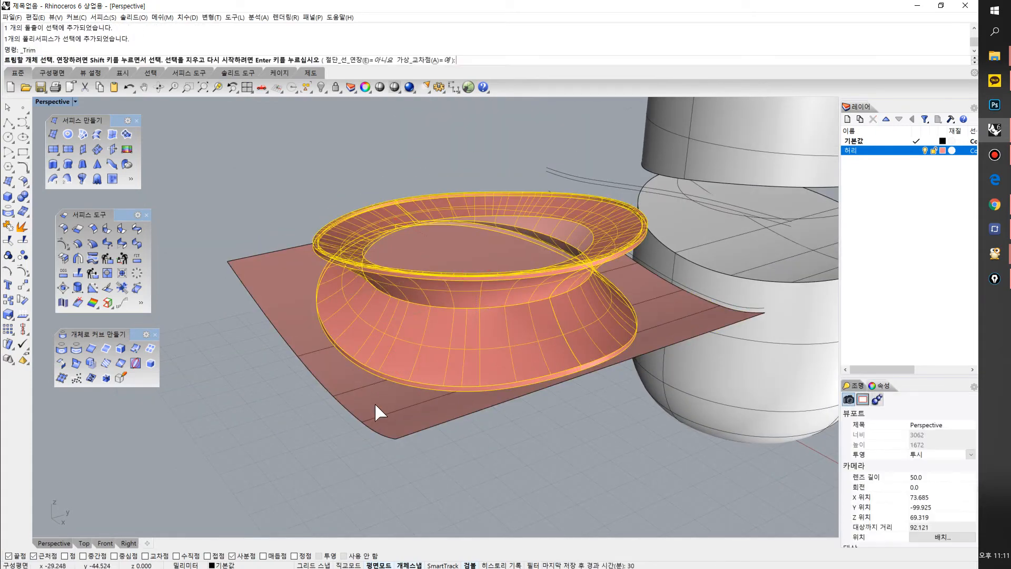
pyautogui.click(375, 407)
pyautogui.moveTo(505, 412); pyautogui.dragTo(505, 345, button='right')
pyautogui.press('space')
# Join the trimmed bottom surface with the waist polysurface
pyautogui.moveTo(549, 431); pyautogui.dragTo(481, 362)
pyautogui.hotkey('ctrl', 'j')
pyautogui.moveTo(633, 319); pyautogui.dragTo(639, 393, button='right')
pyautogui.click(573, 288)
pyautogui.click(639, 392)
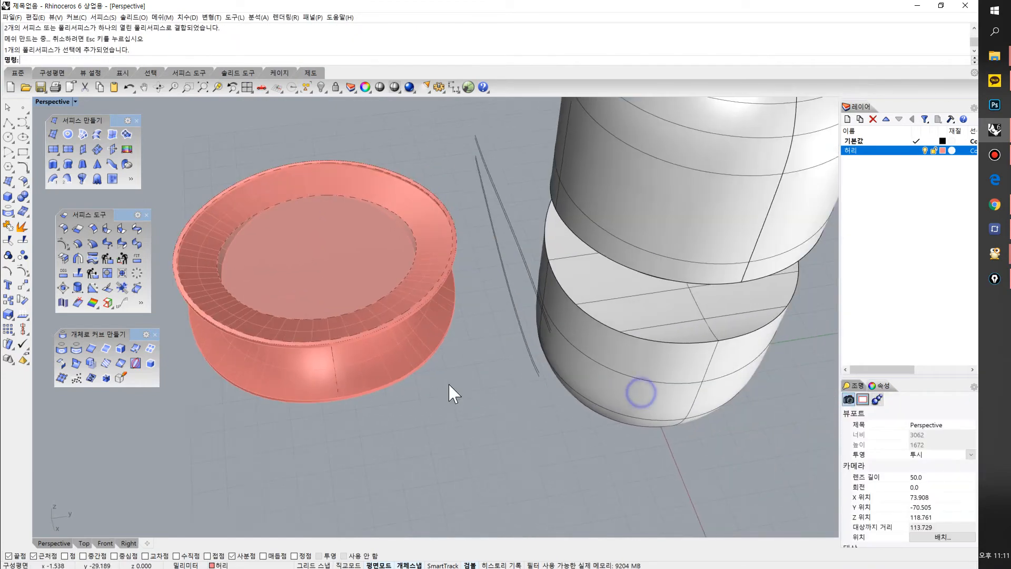
# Move the joined waist to the bottle and snap its lower rim onto the lower body's edge
pyautogui.click(418, 372)
pyautogui.moveTo(417, 372); pyautogui.dragTo(353, 279, button='right')
pyautogui.moveTo(353, 279); pyautogui.dragTo(687, 292)
pyautogui.scroll(5, 686, 292)
pyautogui.write('move')
pyautogui.press('Return')
pyautogui.click(560, 438)
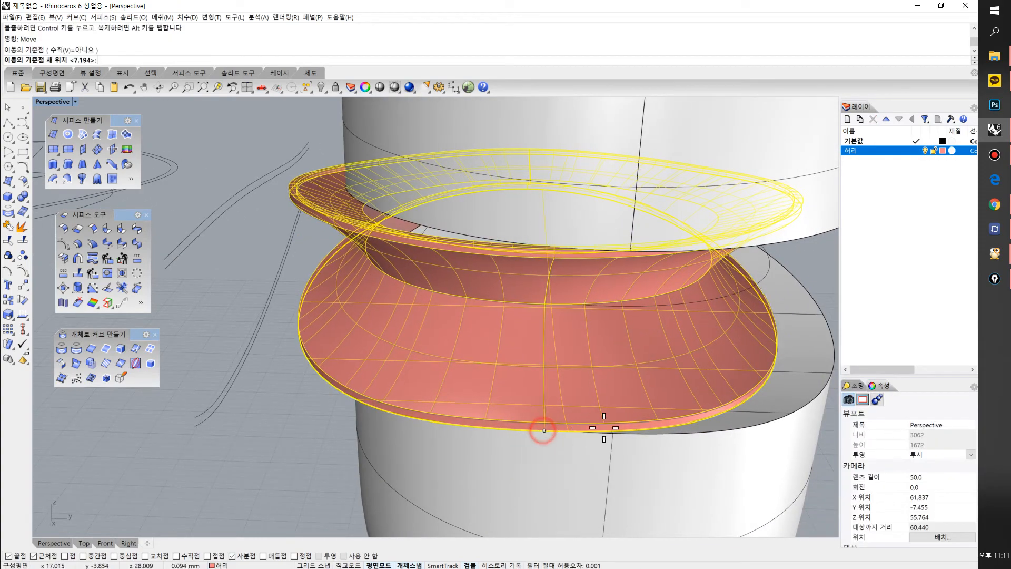
pyautogui.click(609, 434)
# Compare the placed waist's fit between the bottle halves with the reference image
pyautogui.moveTo(383, 379); pyautogui.dragTo(445, 384, button='right')
pyautogui.scroll(-4, 504, 367)
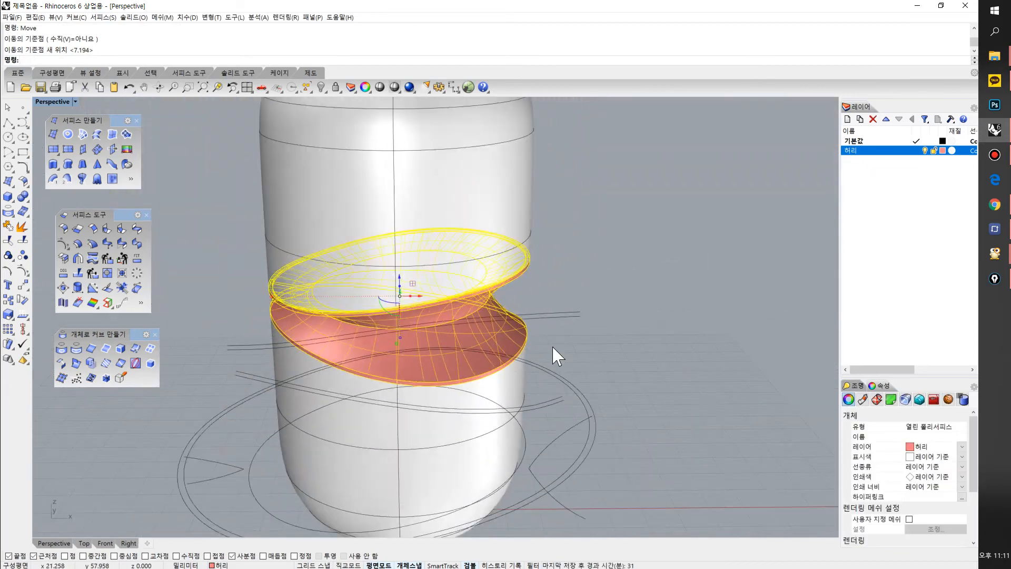
pyautogui.click(625, 366)
pyautogui.moveTo(624, 365); pyautogui.dragTo(659, 350, button='right')
pyautogui.scroll(3, 547, 403)
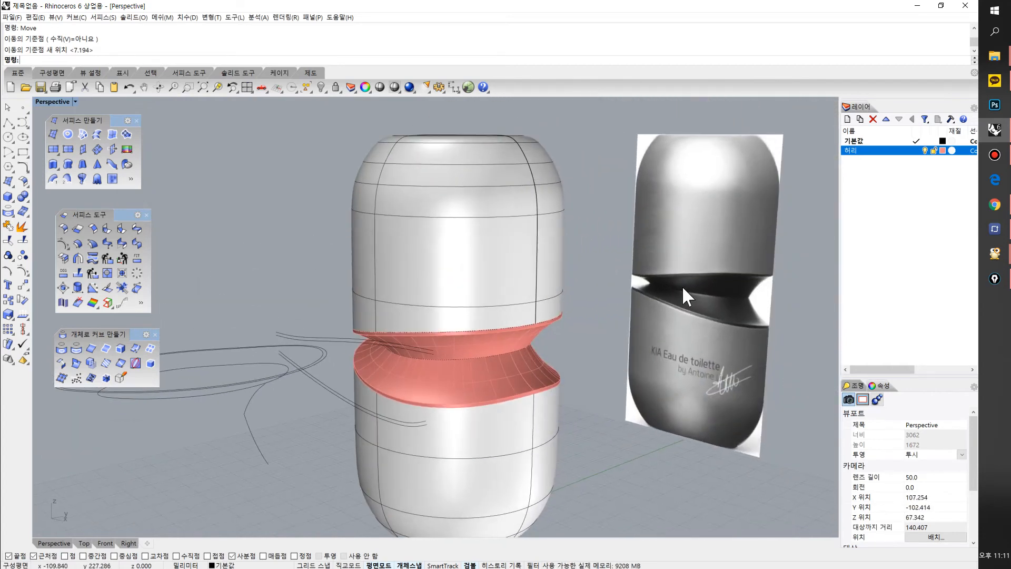
pyautogui.moveTo(623, 382); pyautogui.dragTo(606, 401, button='right')
pyautogui.moveTo(460, 389); pyautogui.dragTo(442, 309, button='right')
# Try cutting the leftover construction curves beside the bottle, and undo the cut
pyautogui.moveTo(439, 264); pyautogui.dragTo(227, 433)
pyautogui.moveTo(237, 429); pyautogui.dragTo(430, 311, button='right')
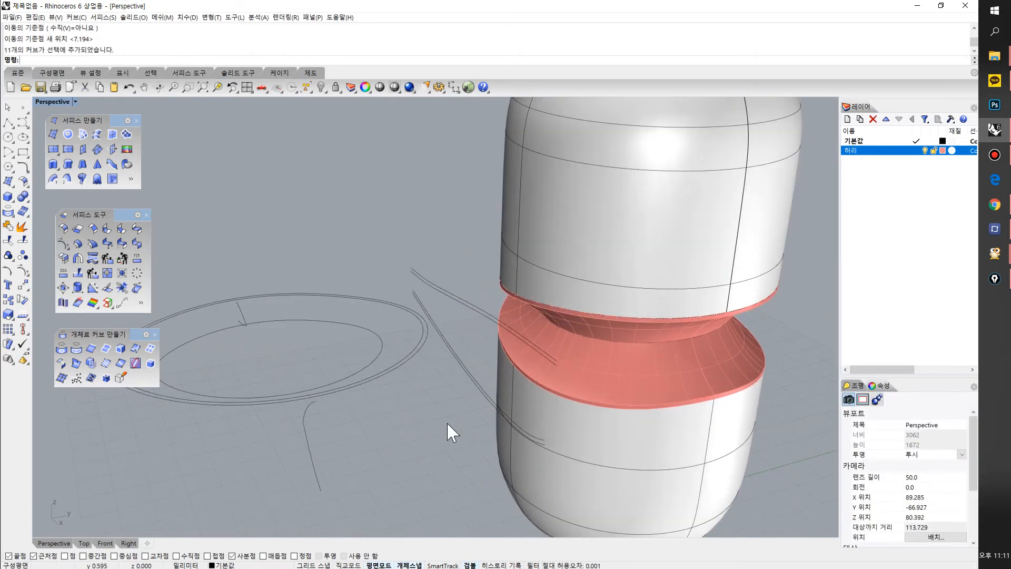
pyautogui.scroll(-2, 374, 343)
pyautogui.moveTo(408, 374); pyautogui.dragTo(480, 338, button='right')
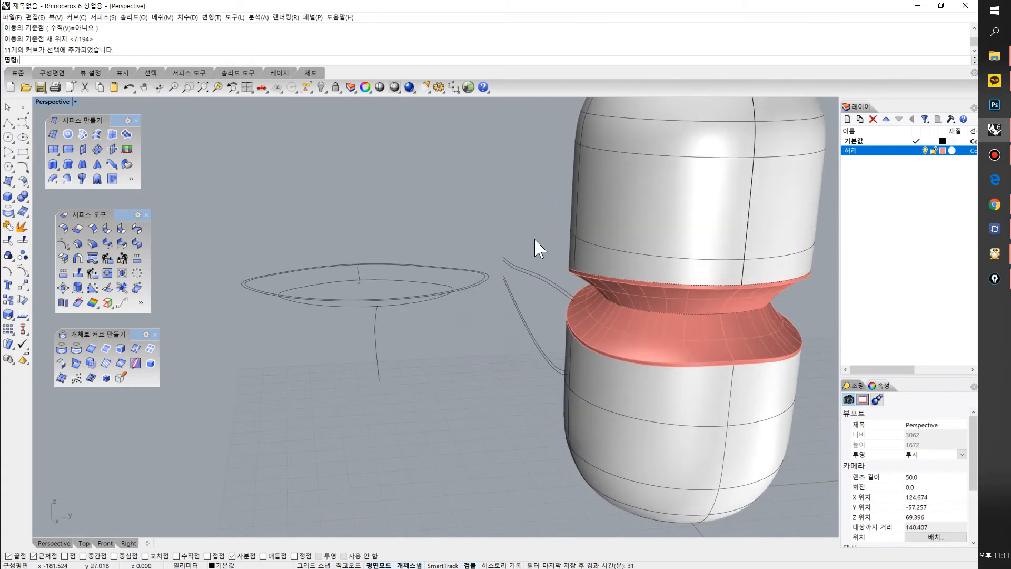
pyautogui.moveTo(537, 260); pyautogui.dragTo(289, 354)
pyautogui.hotkey('ctrl', 'x')
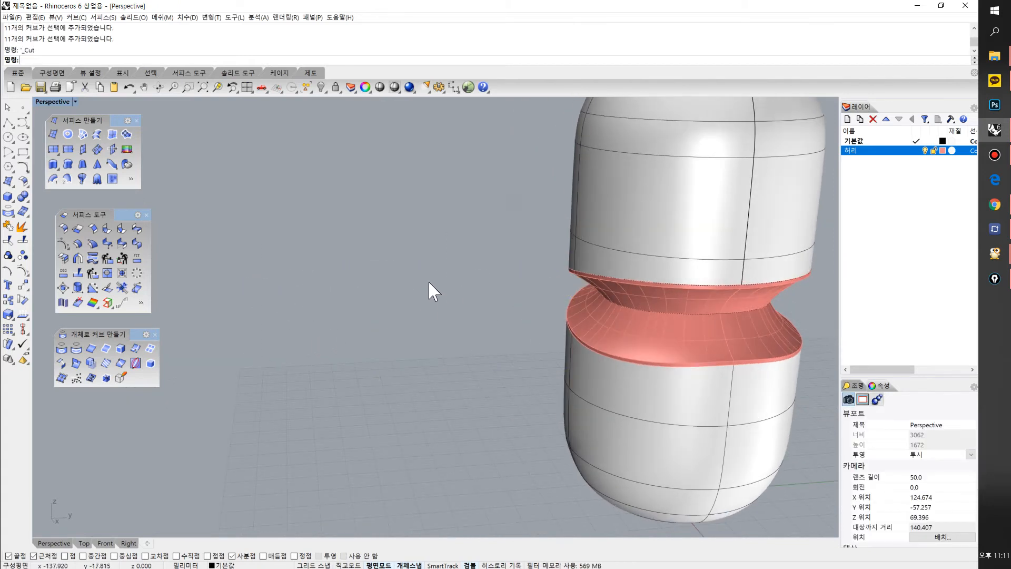
pyautogui.hotkey('ctrl', 'z')
pyautogui.press('Escape')
# Create a new layer named curve
pyautogui.moveTo(521, 234); pyautogui.dragTo(489, 336, button='right')
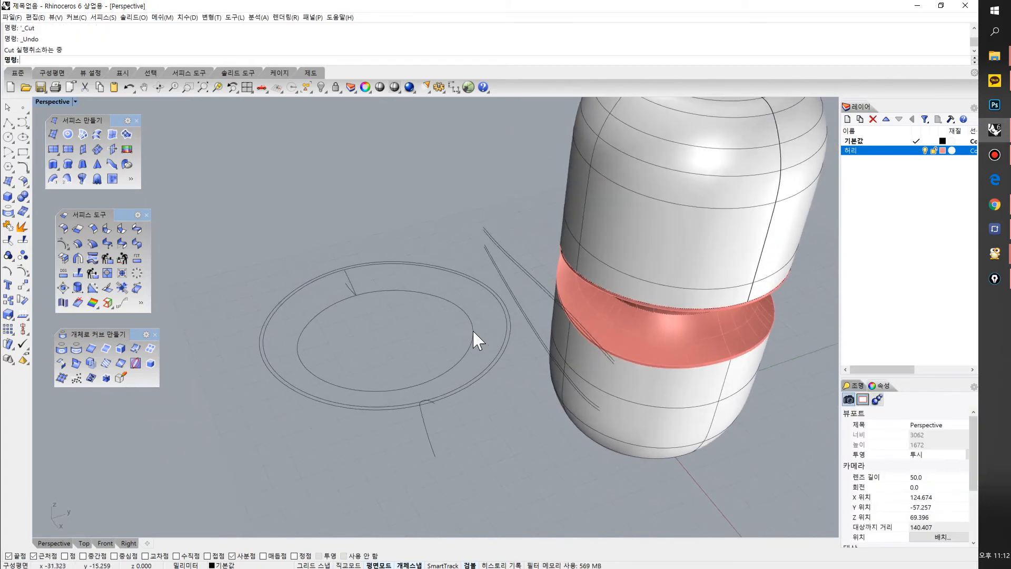
pyautogui.rightClick(880, 194)
pyautogui.click(901, 190)
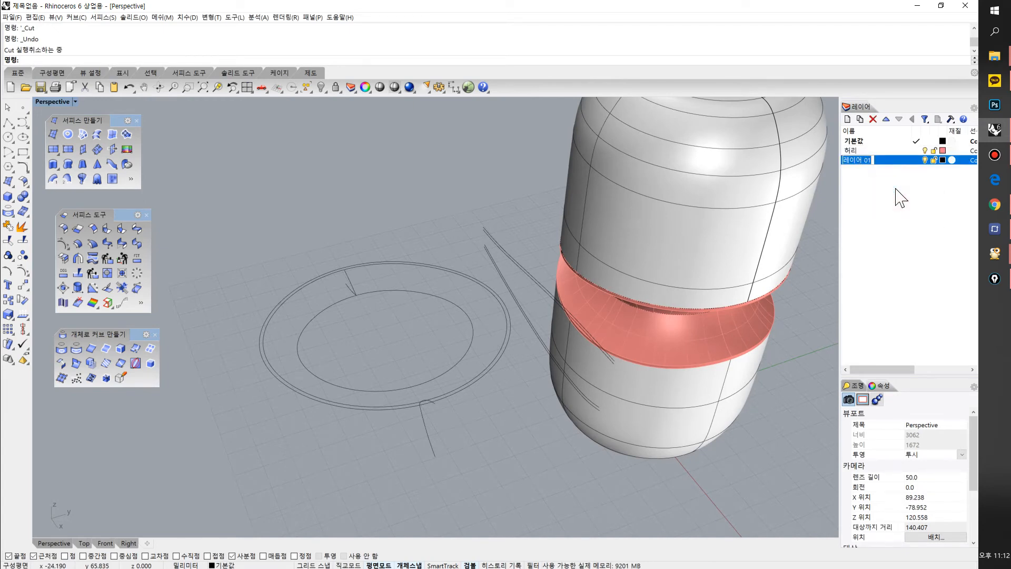
pyautogui.click(875, 159)
pyautogui.write('curve')
pyautogui.press('Return')
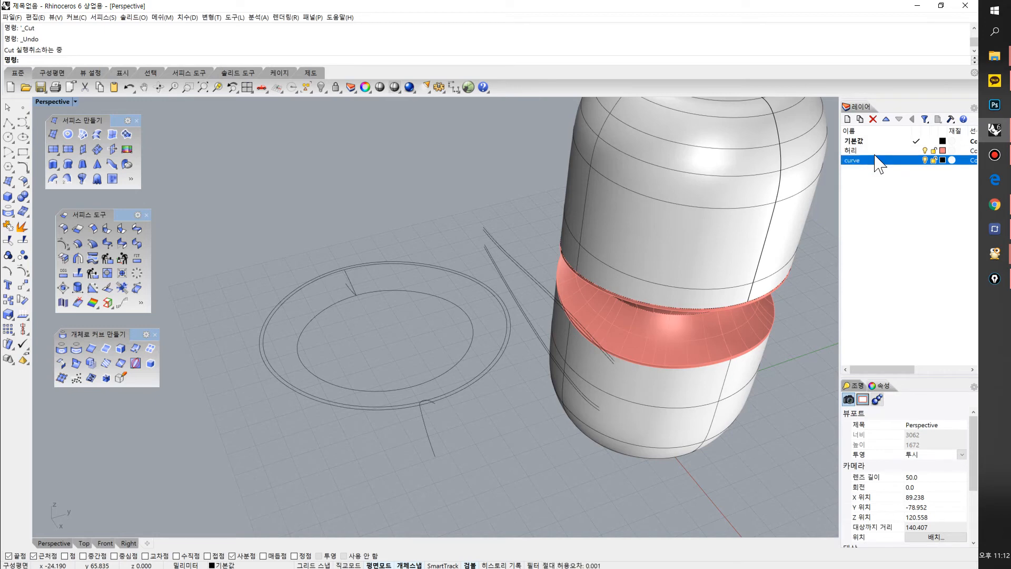
# Select all curves in the model and assign them to the curve layer
pyautogui.click(151, 73)
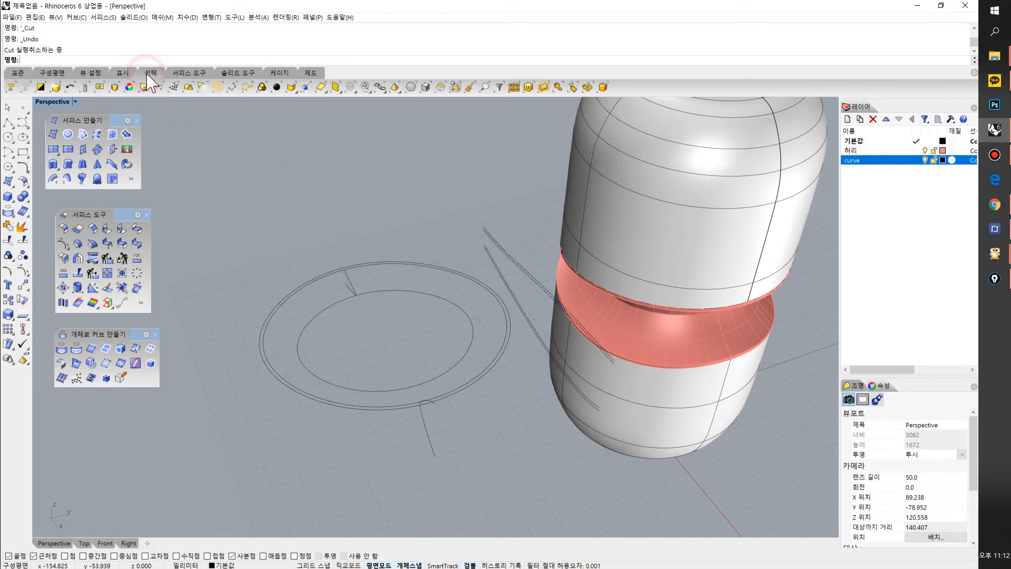
pyautogui.click(349, 88)
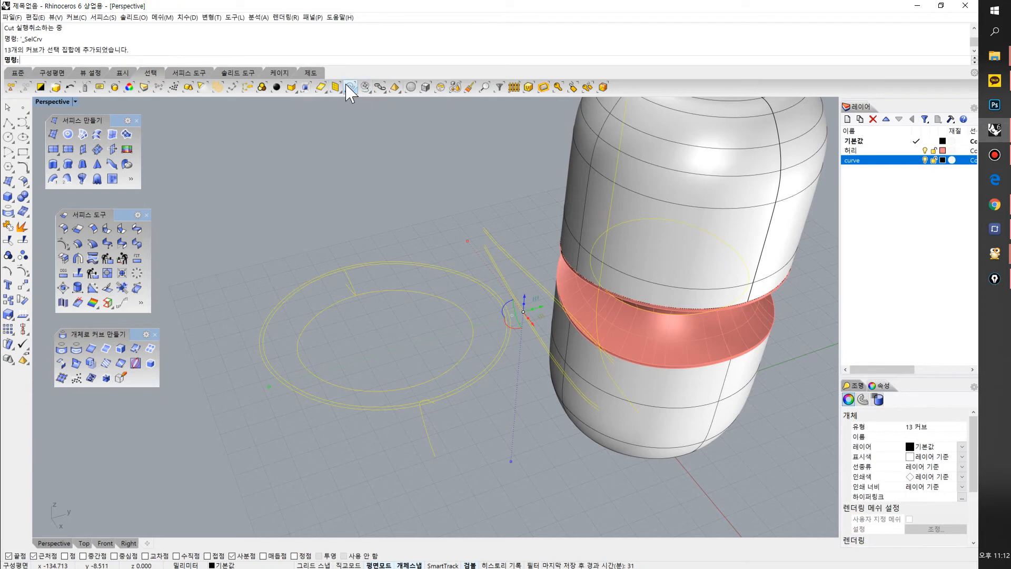
pyautogui.moveTo(497, 280); pyautogui.dragTo(492, 270, button='right')
pyautogui.scroll(-5, 500, 276)
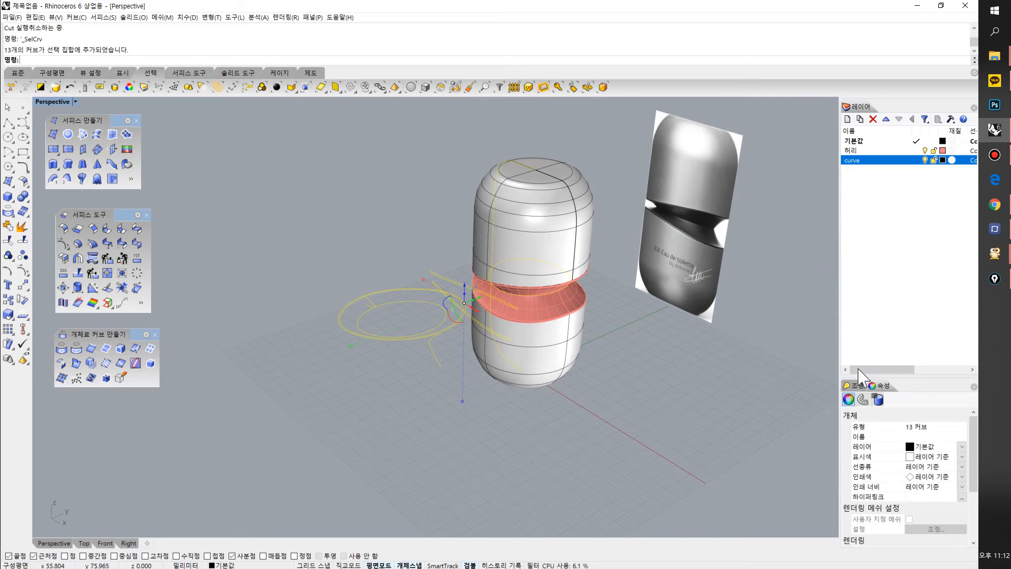
pyautogui.click(962, 446)
pyautogui.click(929, 479)
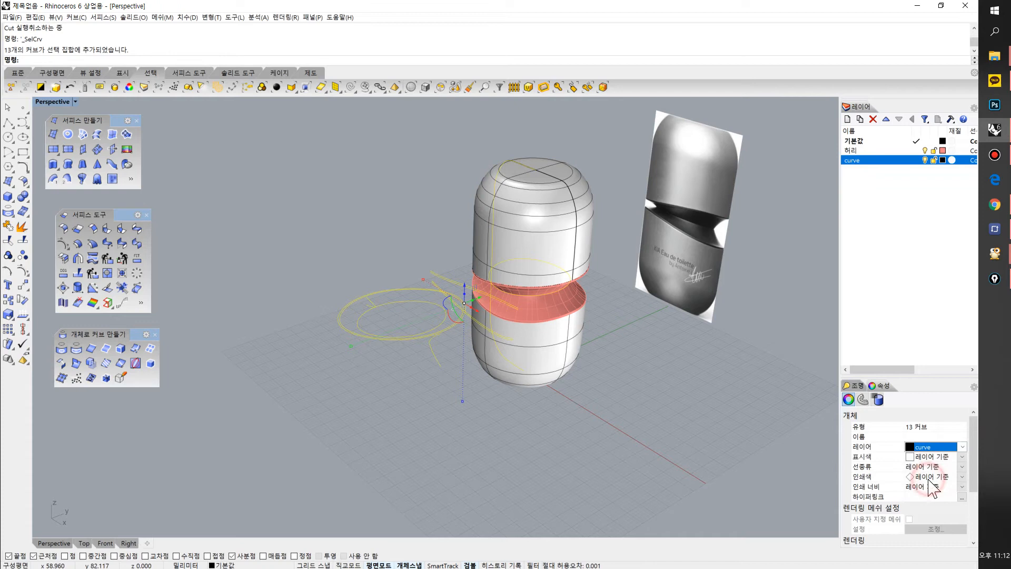
# Deselect the curves, toggle the curve layer's visibility to check it, and leave the layer hidden
pyautogui.click(743, 357)
pyautogui.click(923, 160)
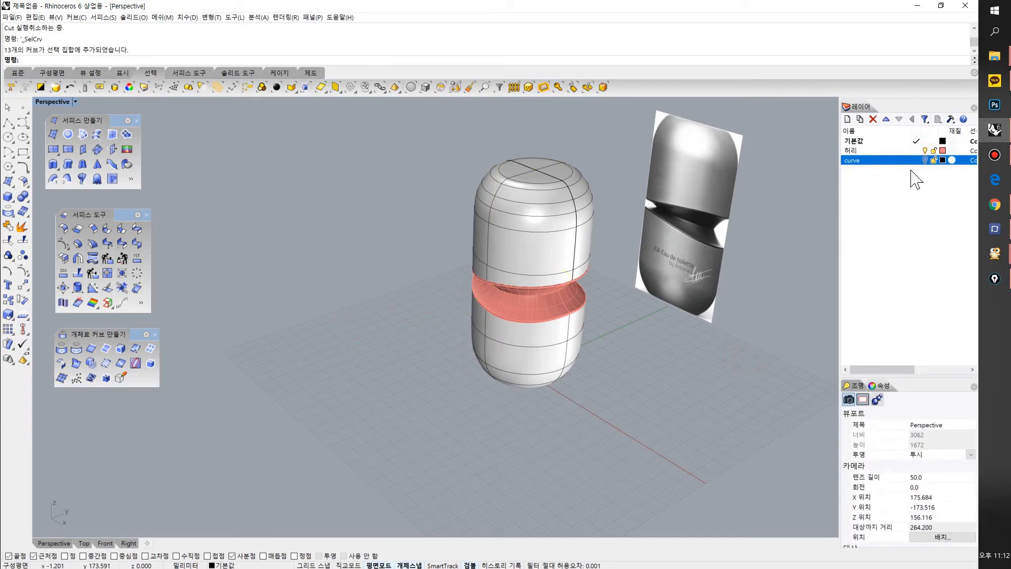
pyautogui.click(923, 160)
pyautogui.click(924, 160)
pyautogui.click(923, 160)
pyautogui.click(924, 160)
# Fillet the lower edge of the waist's upper rim with a radius of 0.15
pyautogui.scroll(6, 526, 343)
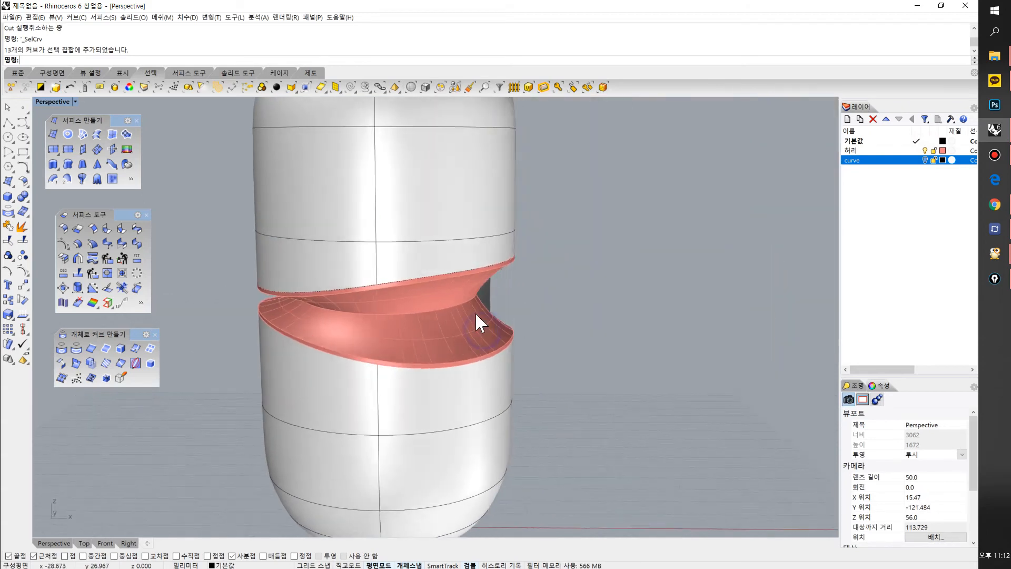
pyautogui.scroll(5, 475, 314)
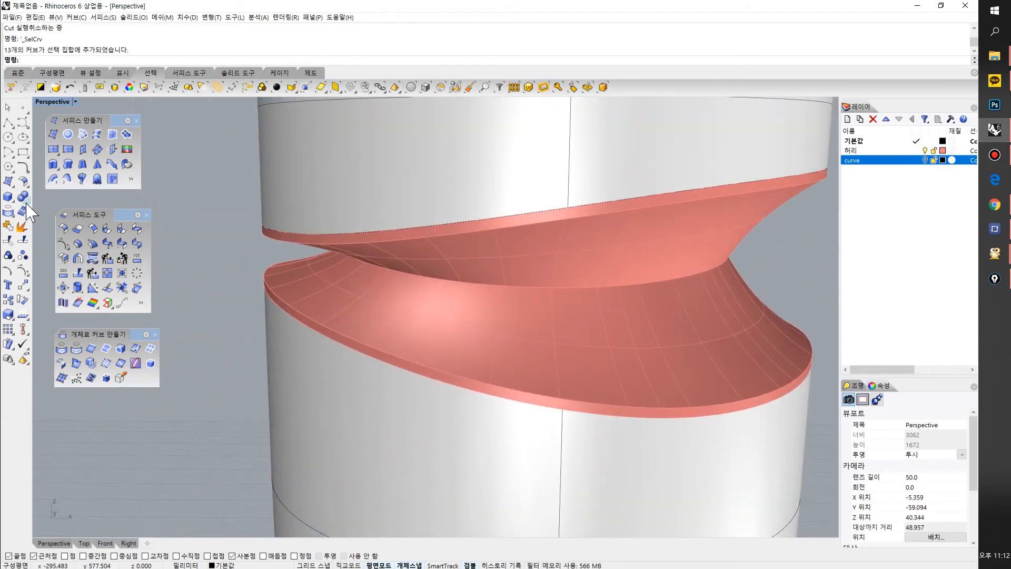
pyautogui.click(22, 211)
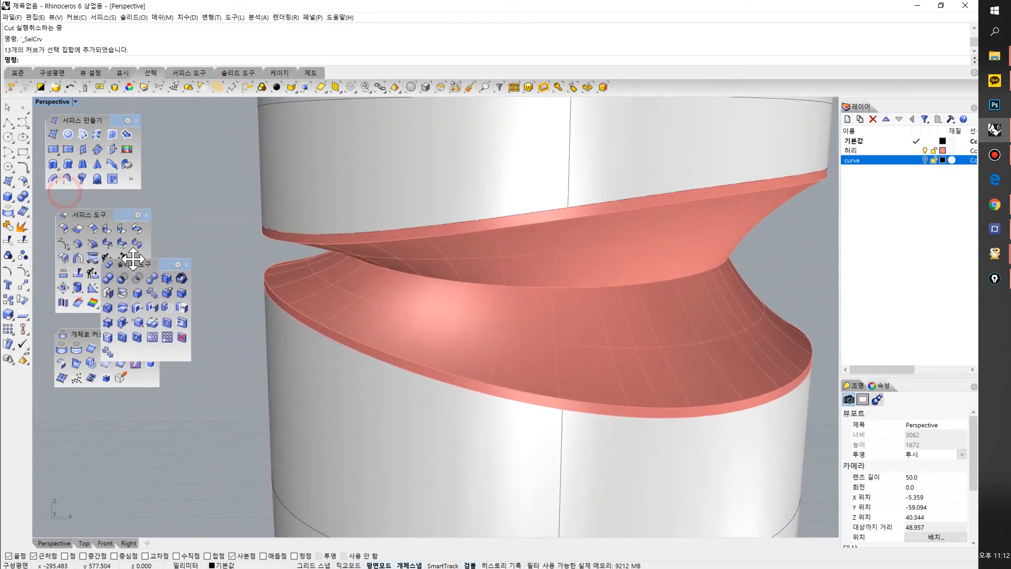
pyautogui.click(181, 295)
pyautogui.scroll(5, 289, 237)
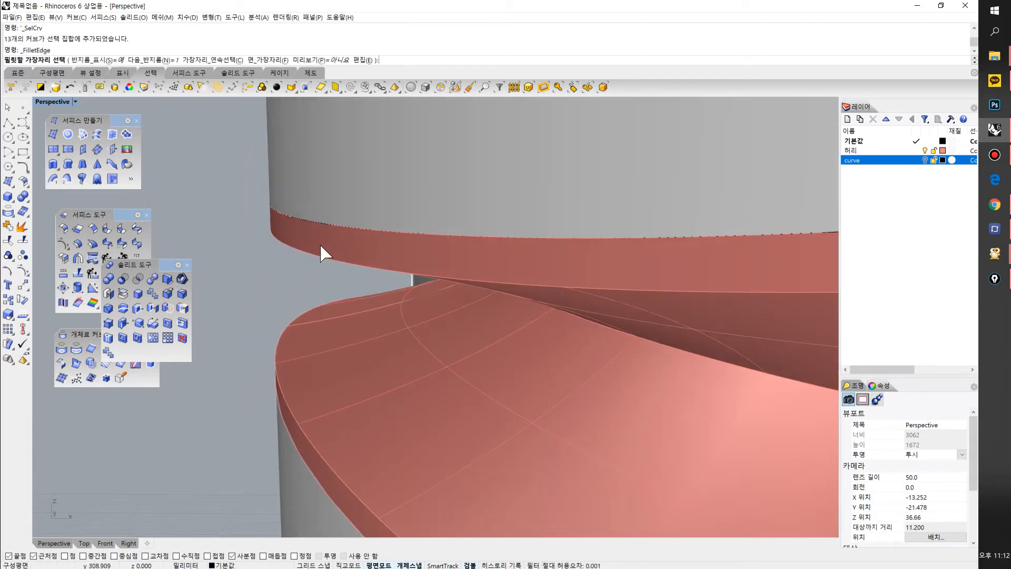
pyautogui.scroll(3, 320, 243)
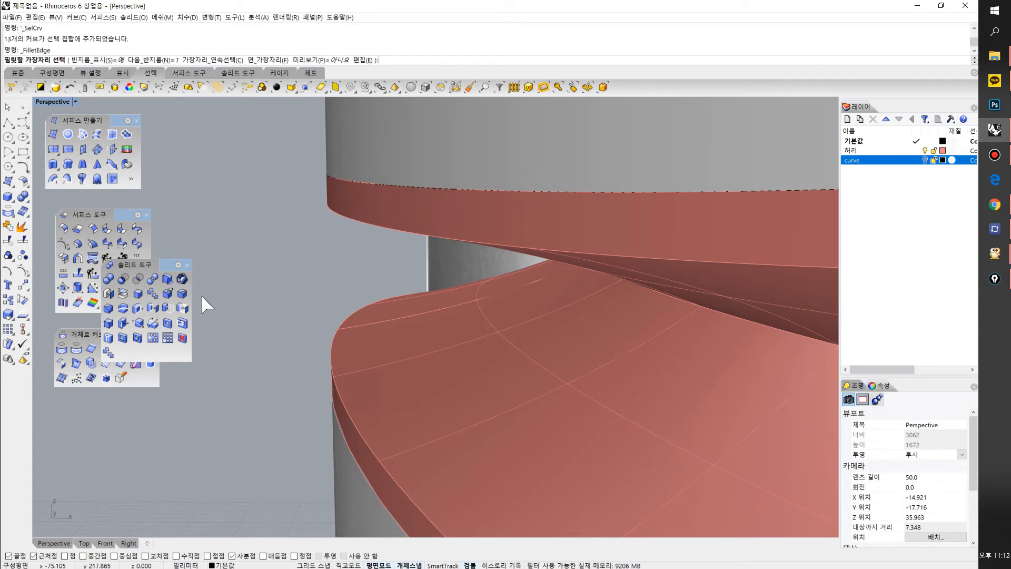
pyautogui.click(181, 295)
pyautogui.write('0.15')
pyautogui.press('Return')
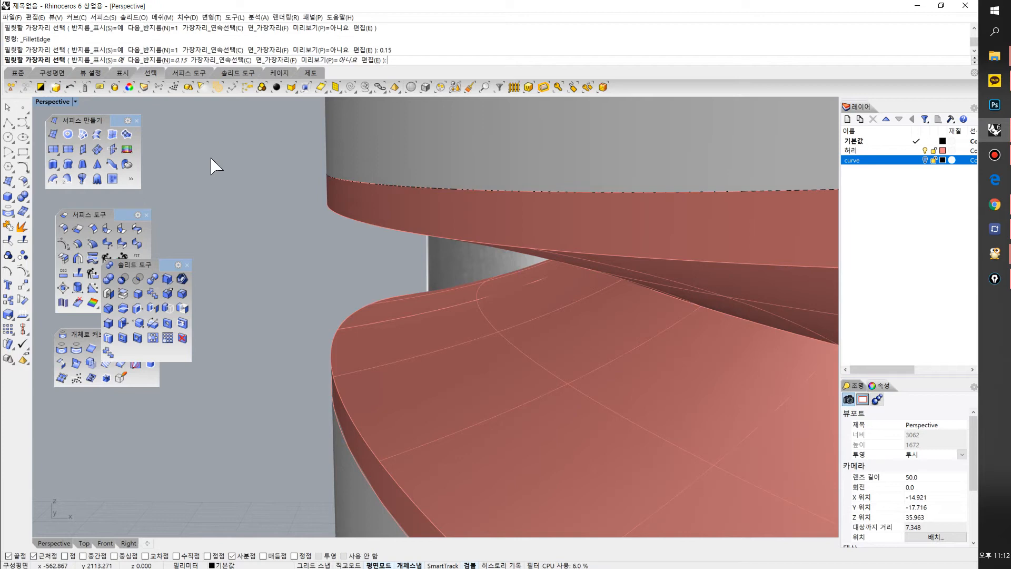
pyautogui.click(500, 240)
pyautogui.scroll(-5, 529, 247)
pyautogui.scroll(-6, 532, 245)
pyautogui.keyDown('shift'); pyautogui.moveTo(352, 226); pyautogui.dragTo(666, 272, button='right'); pyautogui.keyUp('shift')
pyautogui.scroll(7, 661, 279)
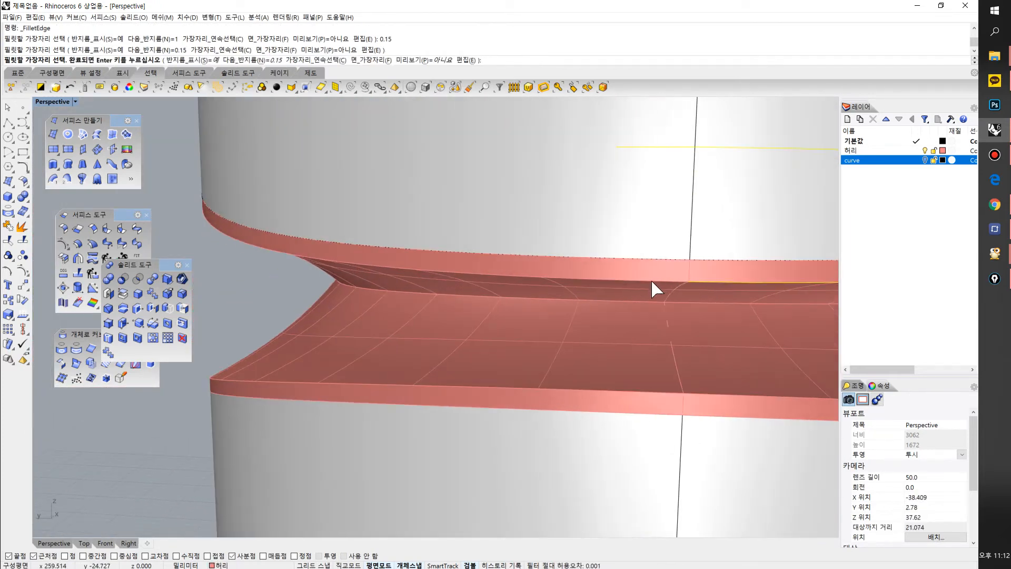
pyautogui.press('Return')
pyautogui.press('Return')
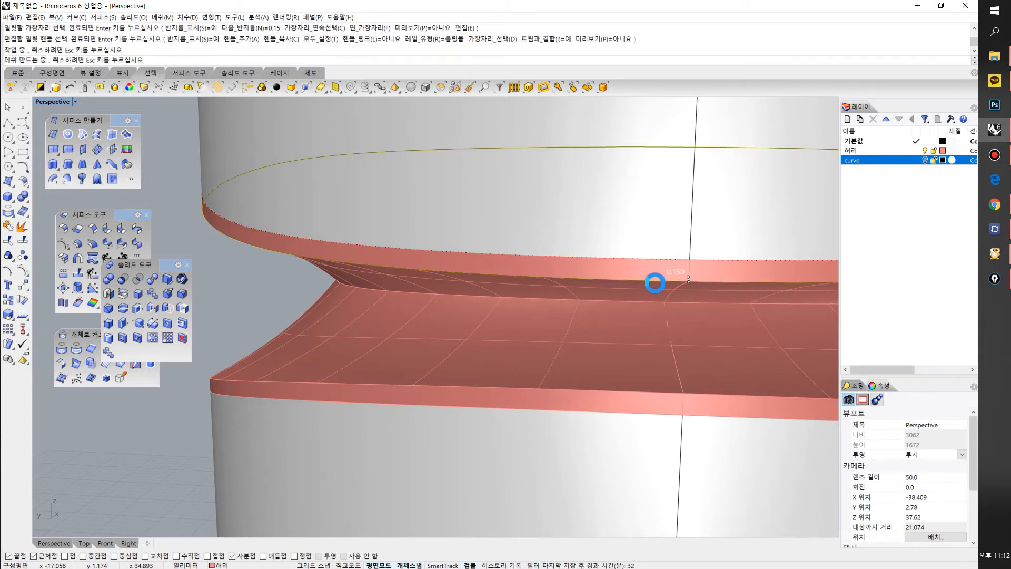
pyautogui.scroll(3, 675, 322)
pyautogui.rightClick(524, 366)
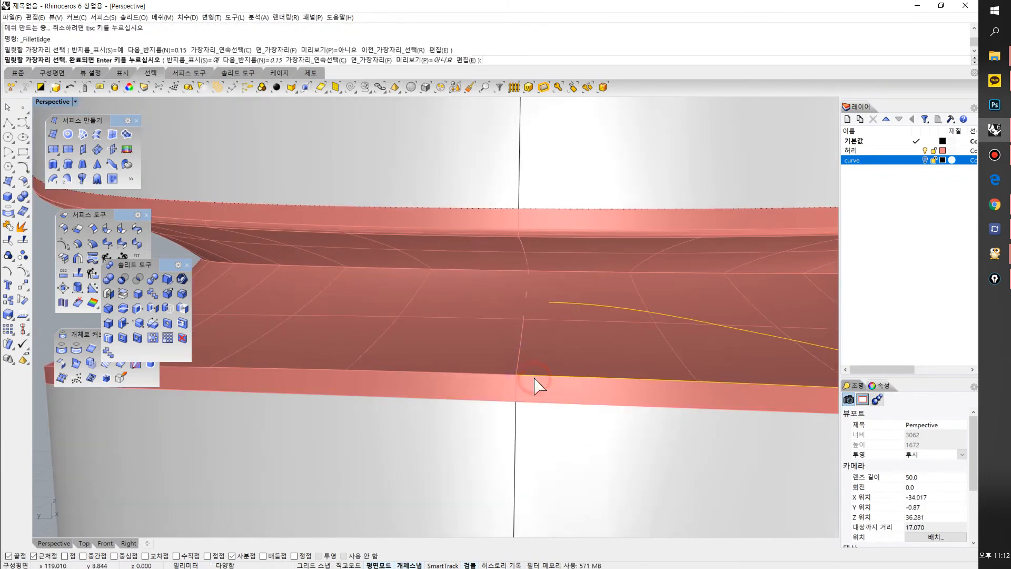
pyautogui.scroll(-3, 535, 386)
pyautogui.rightClick(521, 364)
pyautogui.moveTo(521, 364); pyautogui.dragTo(508, 333, button='right')
pyautogui.moveTo(610, 352); pyautogui.dragTo(610, 359, button='right')
pyautogui.rightClick(610, 359)
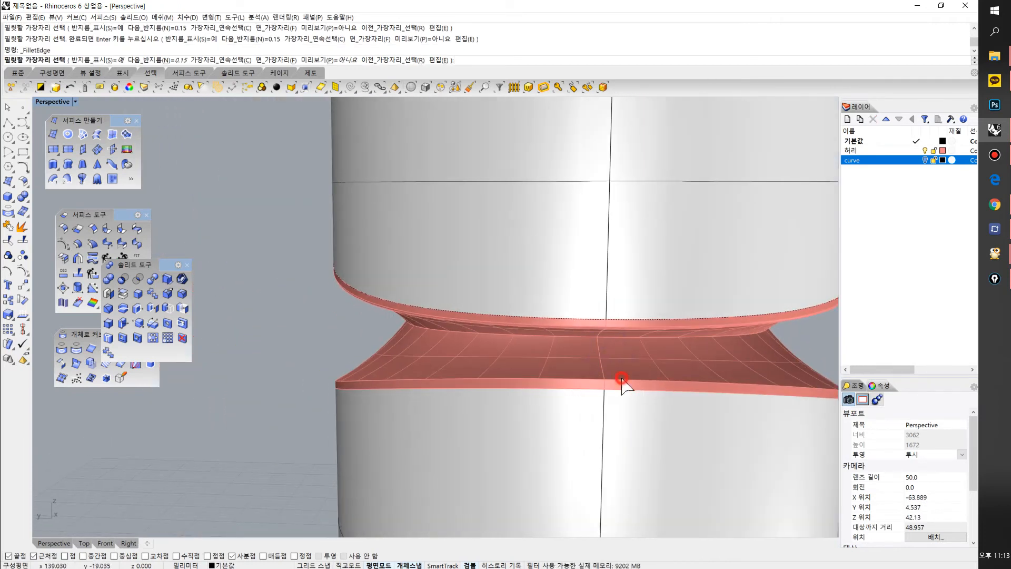
pyautogui.click(679, 383)
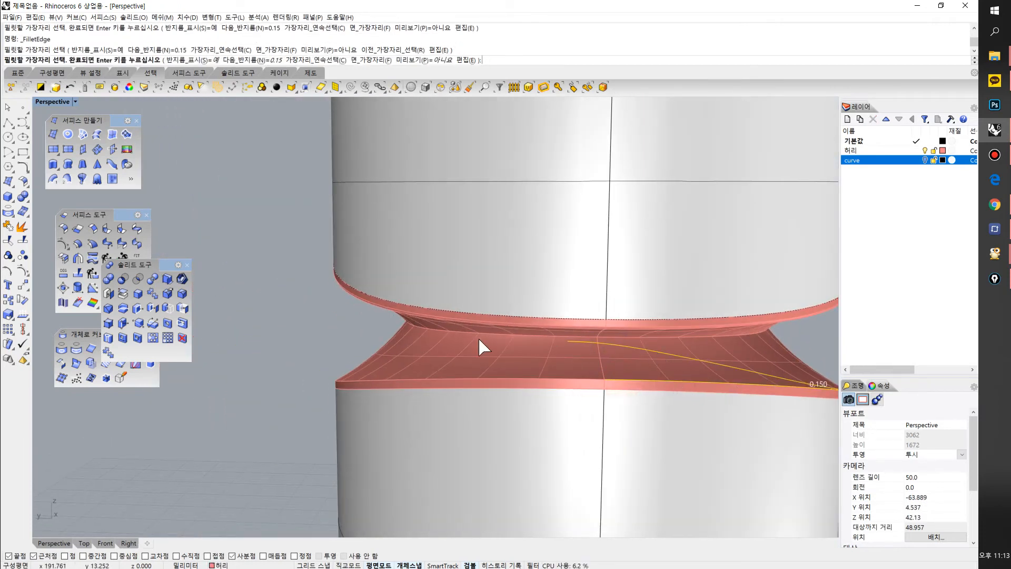
pyautogui.scroll(2, 583, 379)
pyautogui.press('Escape')
pyautogui.scroll(4, 609, 384)
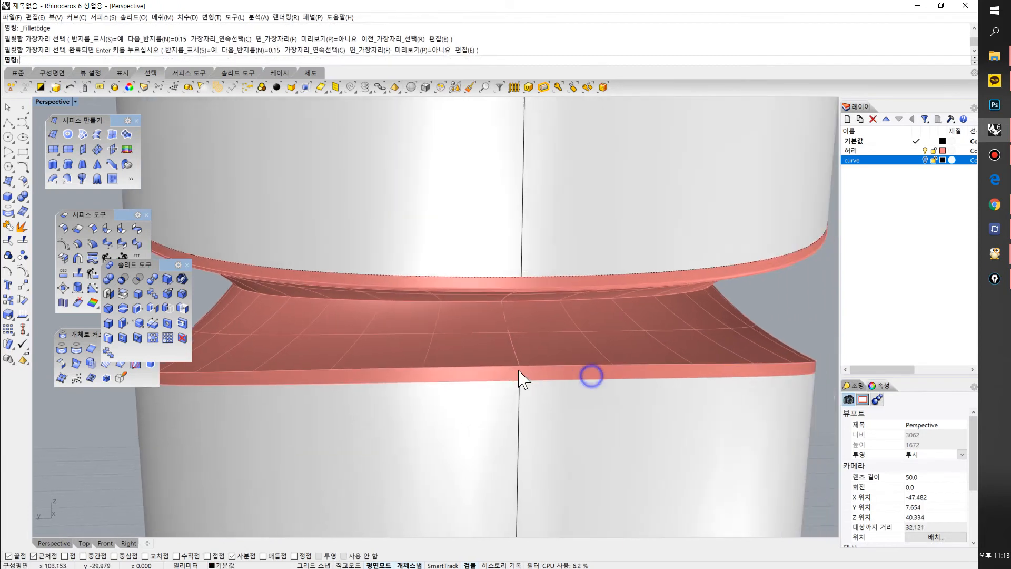
# Fillet the upper edge of the waist's lower rim with a radius of 0.15, picking the edge with tangent chain selection
pyautogui.scroll(-4, 415, 372)
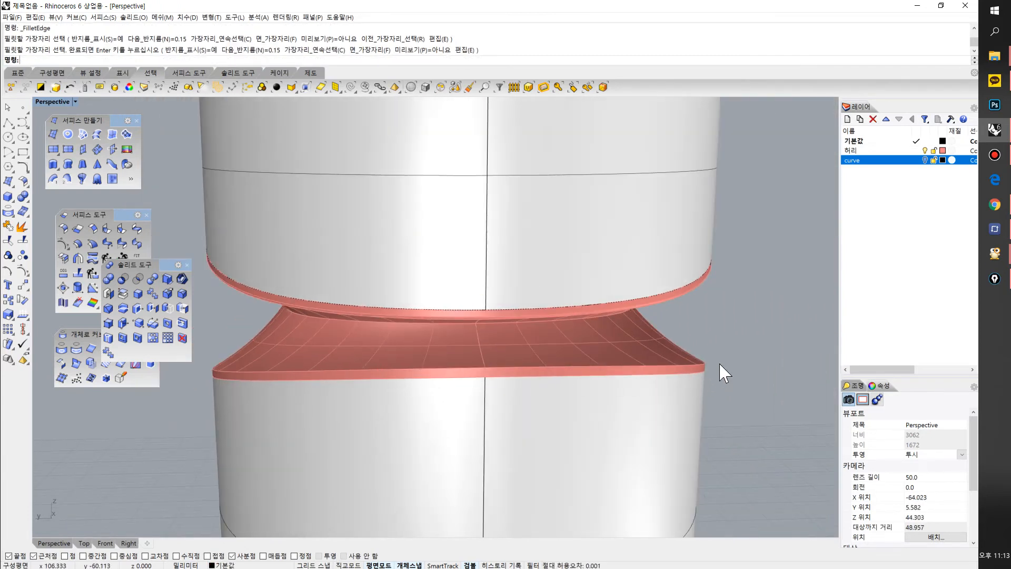
pyautogui.scroll(4, 461, 346)
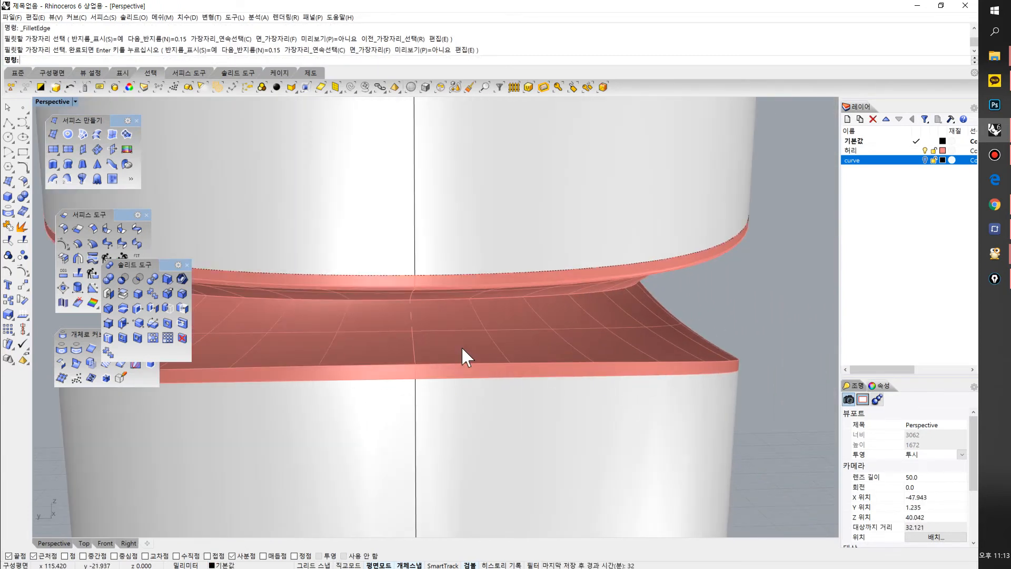
pyautogui.click(168, 321)
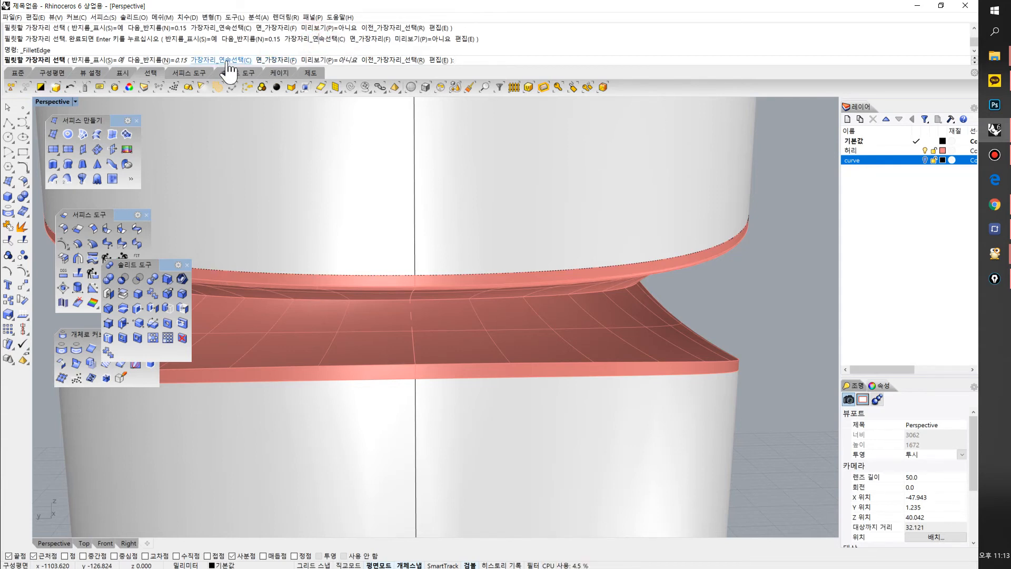
pyautogui.click(476, 59)
pyautogui.press('Return')
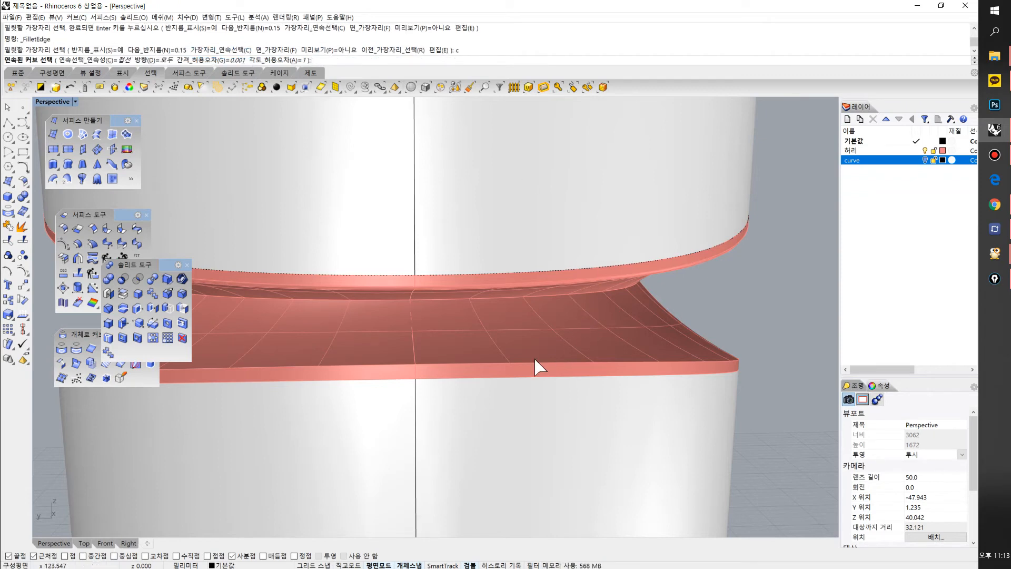
pyautogui.click(465, 367)
pyautogui.scroll(-3, 467, 372)
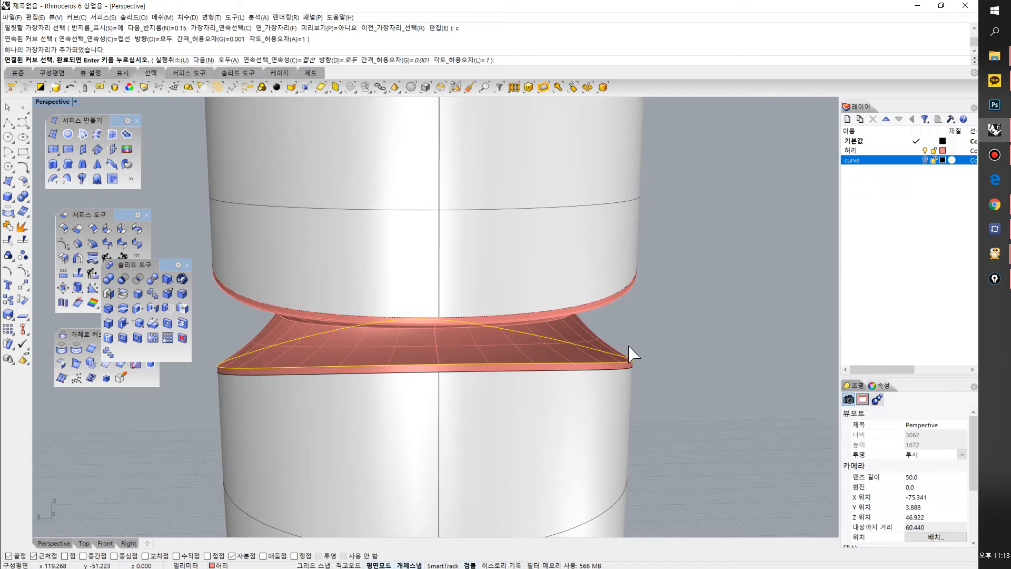
pyautogui.moveTo(258, 355); pyautogui.dragTo(444, 343, button='right')
pyautogui.press('Return')
pyautogui.press('Return')
pyautogui.press('Return')
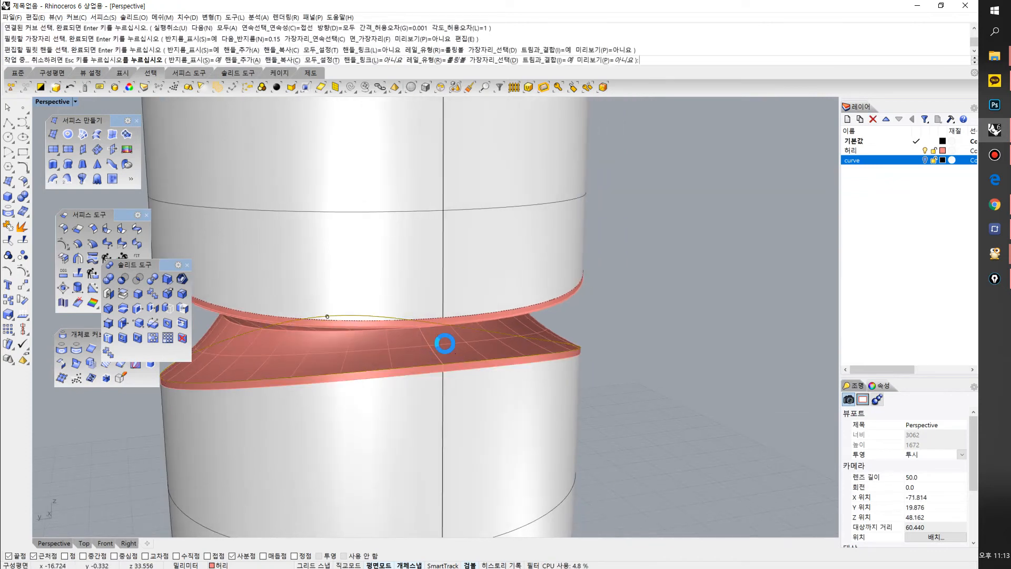
# Try filleting the waist's remaining rim edges together with a radius of 0.15 and undo the fillet
pyautogui.scroll(-4, 643, 344)
pyautogui.moveTo(643, 345); pyautogui.dragTo(689, 335, button='right')
pyautogui.press('Return')
pyautogui.moveTo(731, 271); pyautogui.dragTo(284, 441)
pyautogui.moveTo(282, 416); pyautogui.dragTo(337, 365, button='right')
pyautogui.scroll(8, 310, 351)
pyautogui.press('Return')
pyautogui.press('Return')
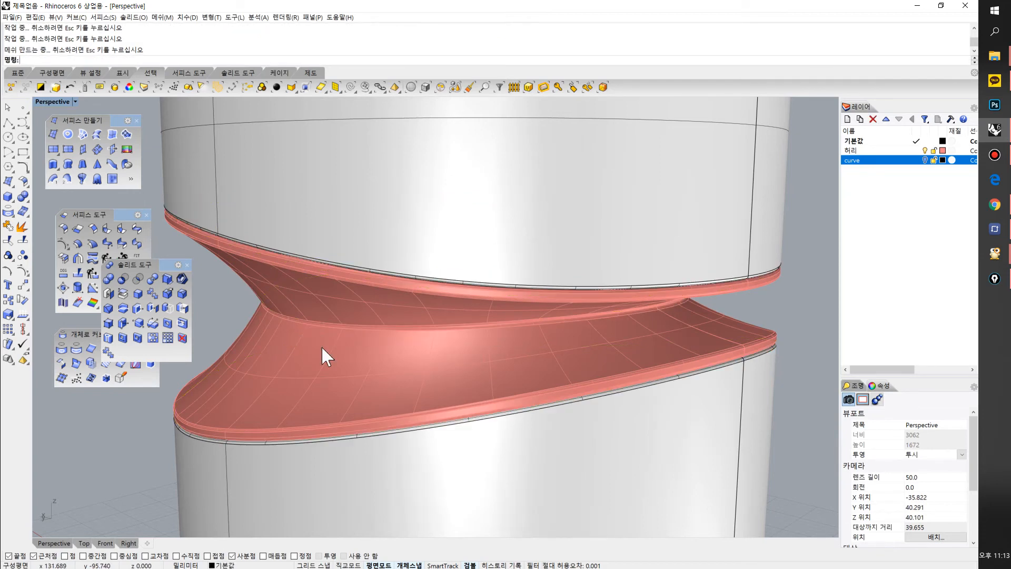
pyautogui.scroll(-6, 341, 345)
pyautogui.hotkey('ctrl', 'z')
pyautogui.scroll(2, 353, 332)
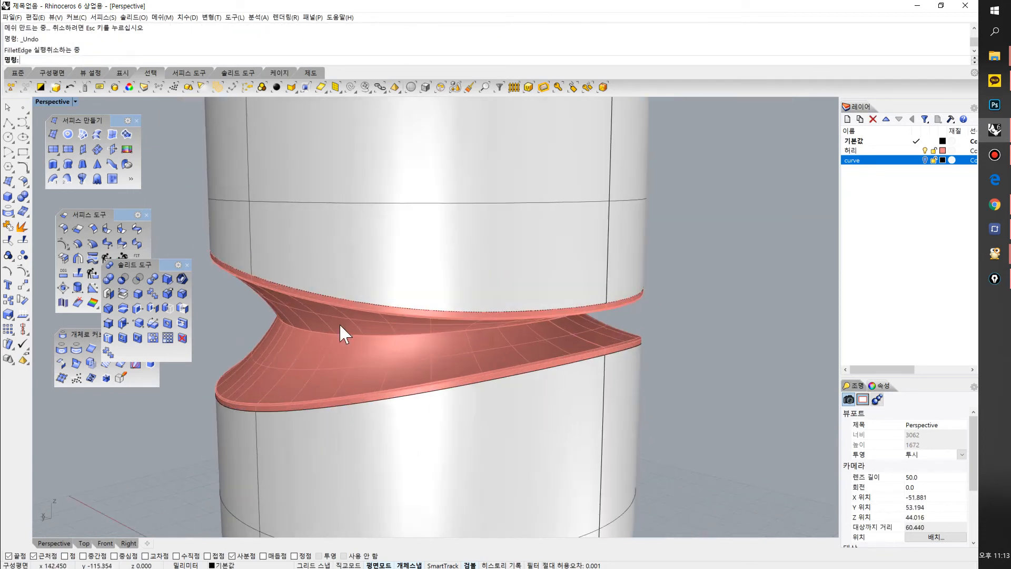
# Fillet the waist's remaining rim edges, where it meets the upper and lower bottle halves, with a radius of 0.15
pyautogui.press('Return')
pyautogui.moveTo(688, 247); pyautogui.dragTo(635, 307)
pyautogui.moveTo(671, 331); pyautogui.dragTo(623, 365)
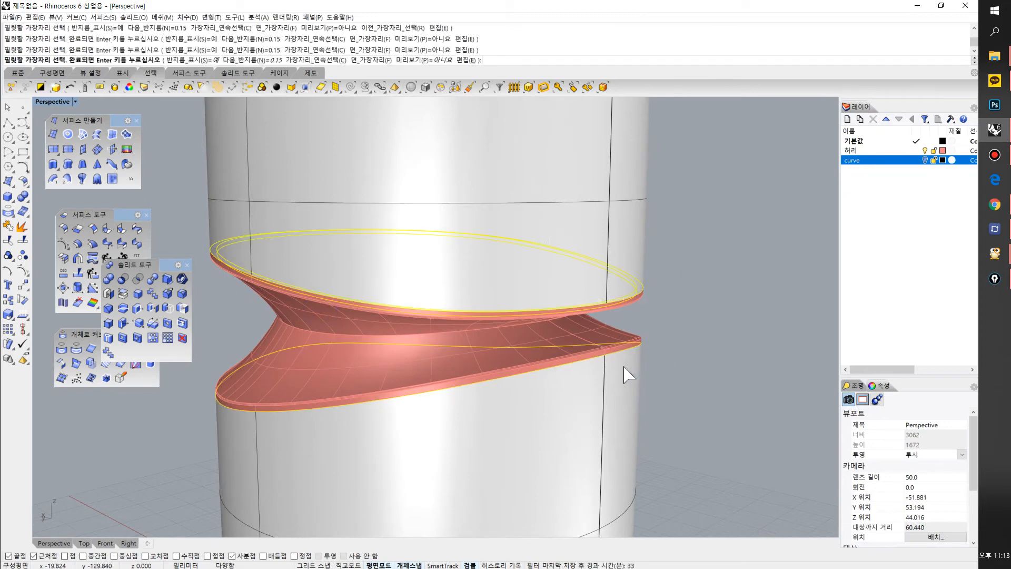
pyautogui.press('Return')
pyautogui.press('Return')
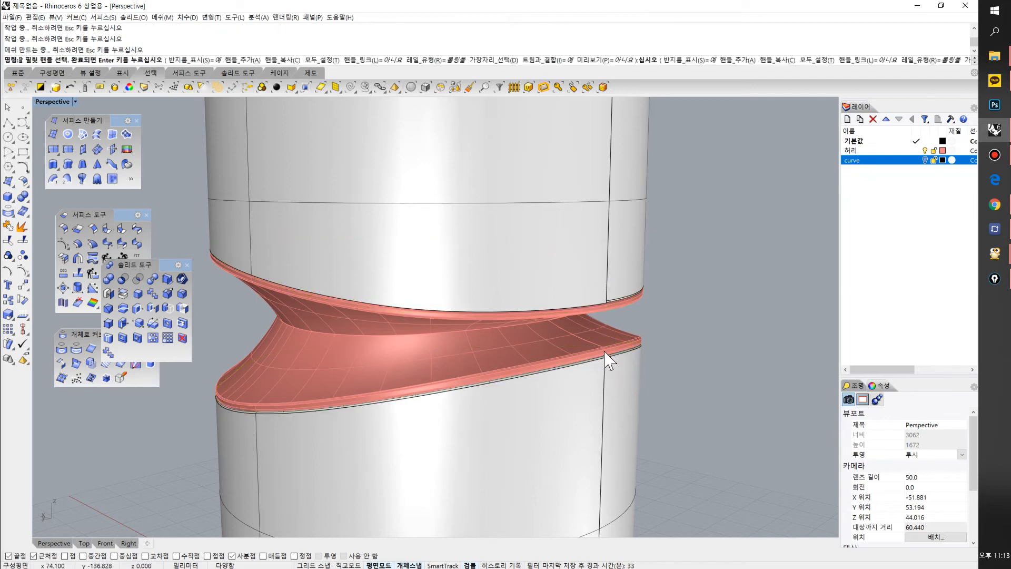
pyautogui.scroll(4, 603, 358)
pyautogui.scroll(-5, 603, 358)
# In the Front view, draw a circle of about 0.75 mm radius in the notch at the waist's crease and nudge it against both walls
pyautogui.hotkey('ctrl', 'F2')
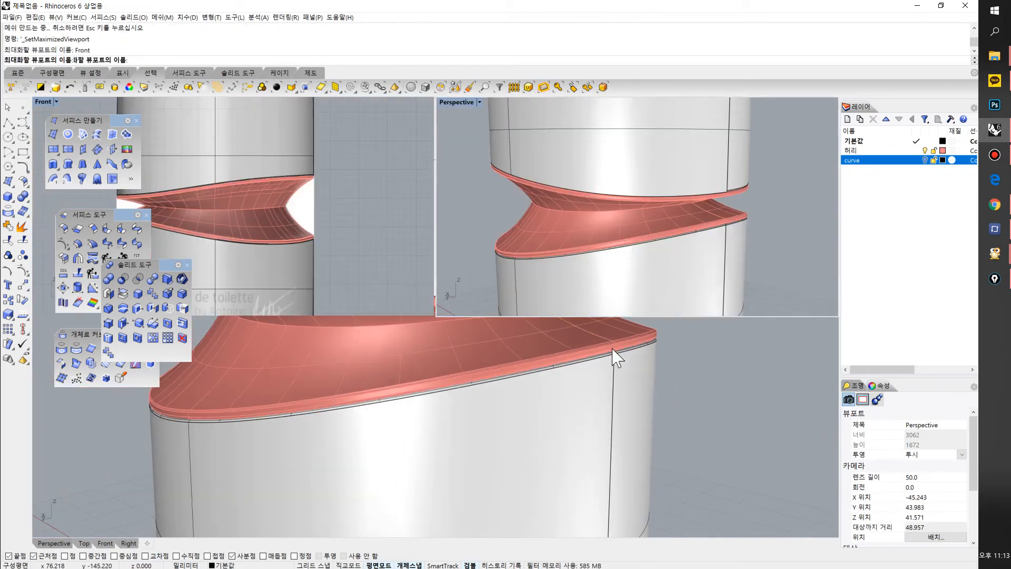
pyautogui.scroll(5, 547, 321)
pyautogui.moveTo(552, 311); pyautogui.dragTo(451, 344, button='right')
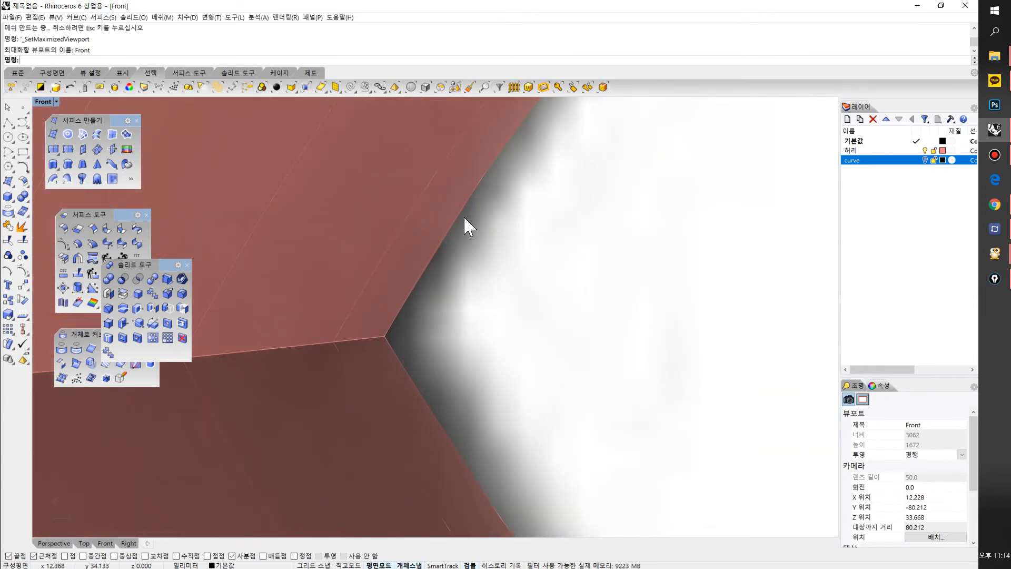
pyautogui.scroll(-5, 449, 405)
pyautogui.moveTo(447, 401); pyautogui.dragTo(518, 396, button='right')
pyautogui.scroll(6, 519, 396)
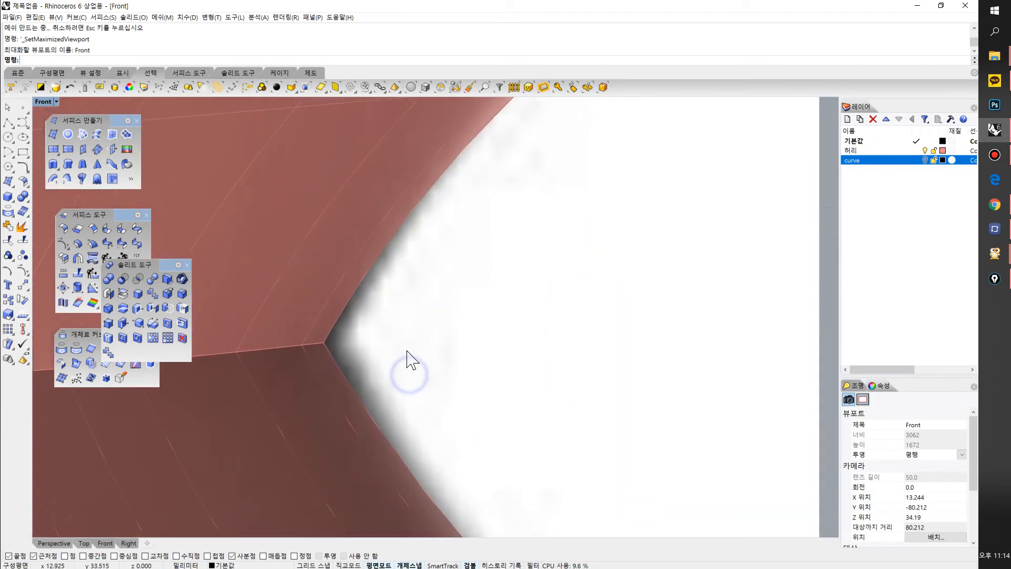
pyautogui.click(9, 136)
pyautogui.click(459, 320)
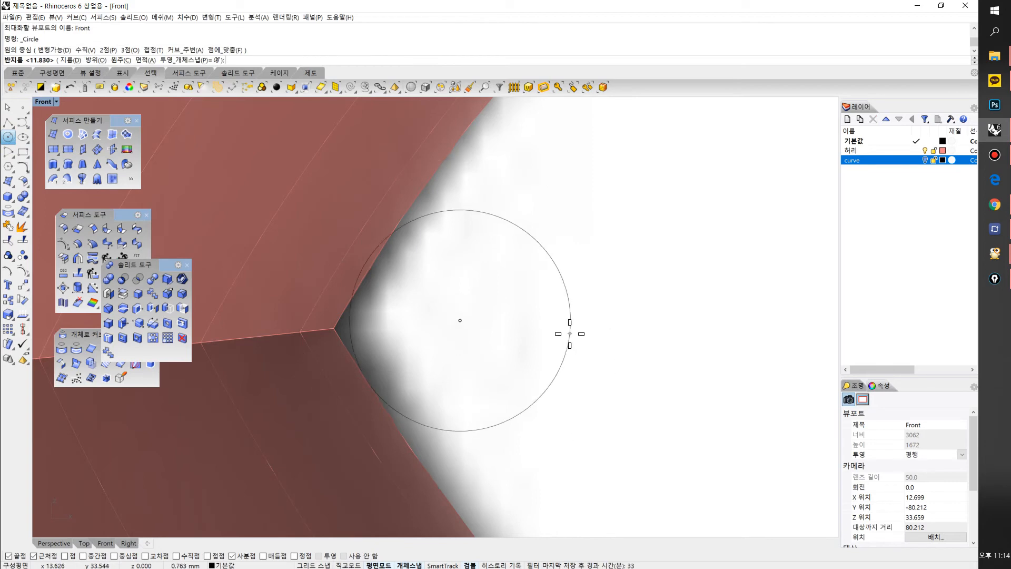
pyautogui.click(568, 336)
pyautogui.click(558, 281)
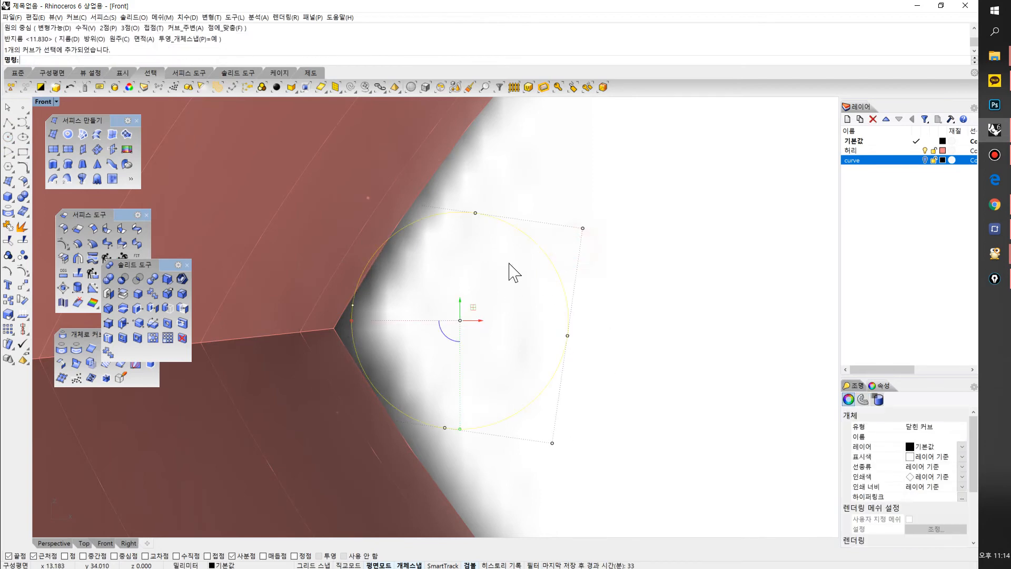
pyautogui.moveTo(473, 308); pyautogui.dragTo(476, 314)
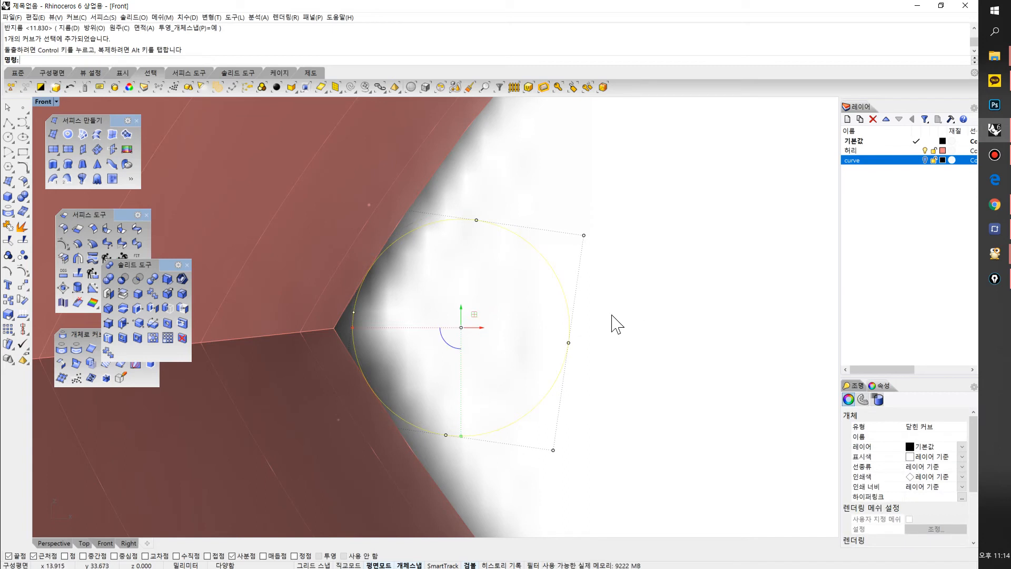
# Measure the circle's radius with a temporary curve from its center to its upper quadrant, using the center snap, and cancel the curve
pyautogui.press('c')
pyautogui.click(83, 555)
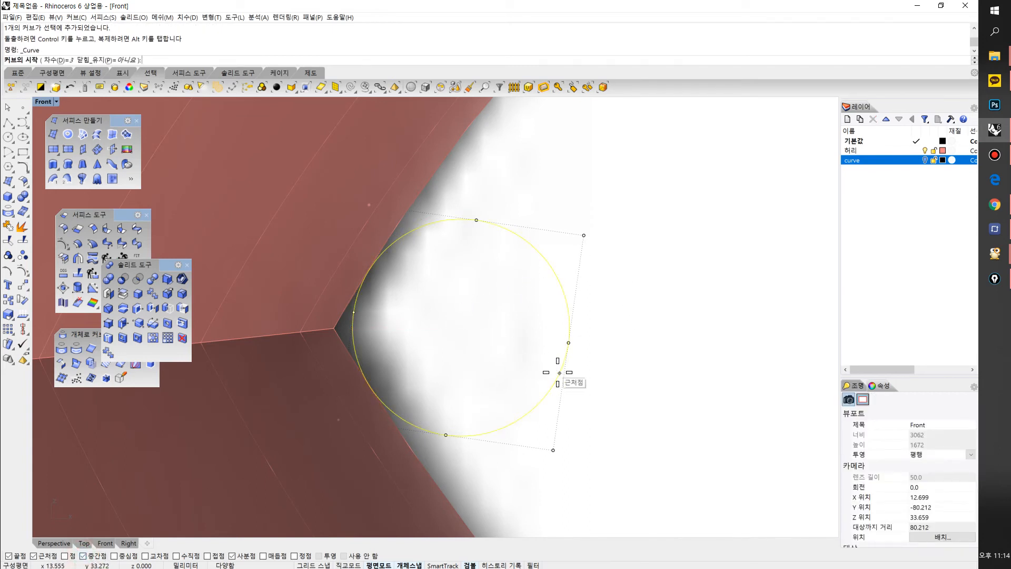
pyautogui.click(95, 555)
pyautogui.click(125, 556)
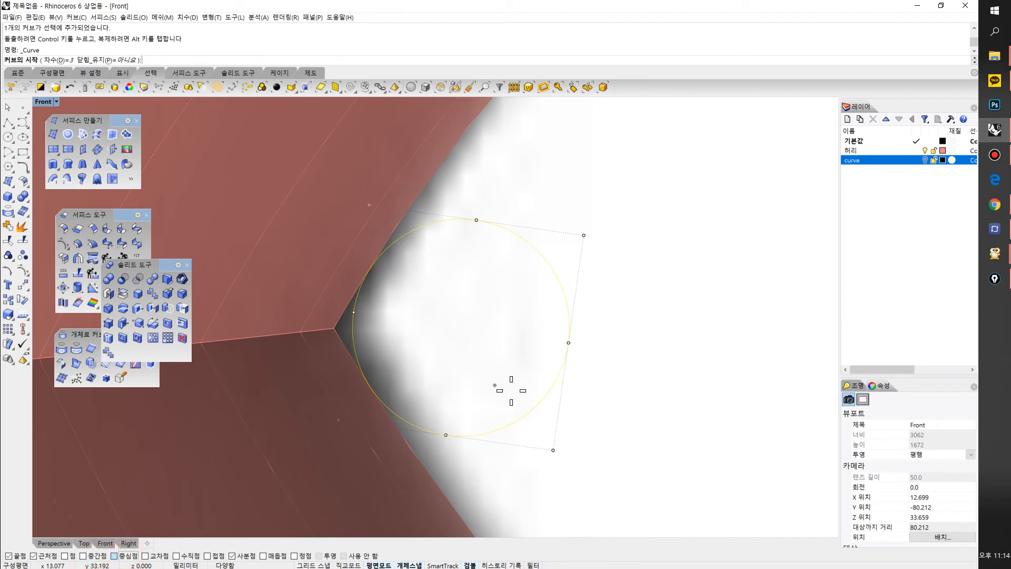
pyautogui.click(539, 402)
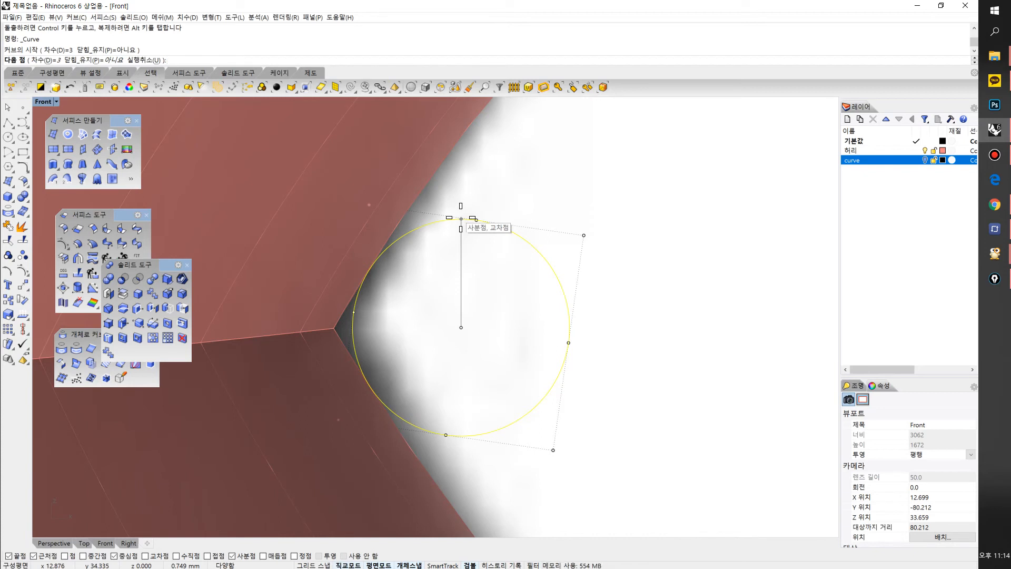
pyautogui.press('Escape')
pyautogui.press('Escape')
# Fillet the waist's central crease edge with a radius of 0.7
pyautogui.moveTo(316, 318); pyautogui.dragTo(409, 305, button='right')
pyautogui.scroll(-4, 410, 305)
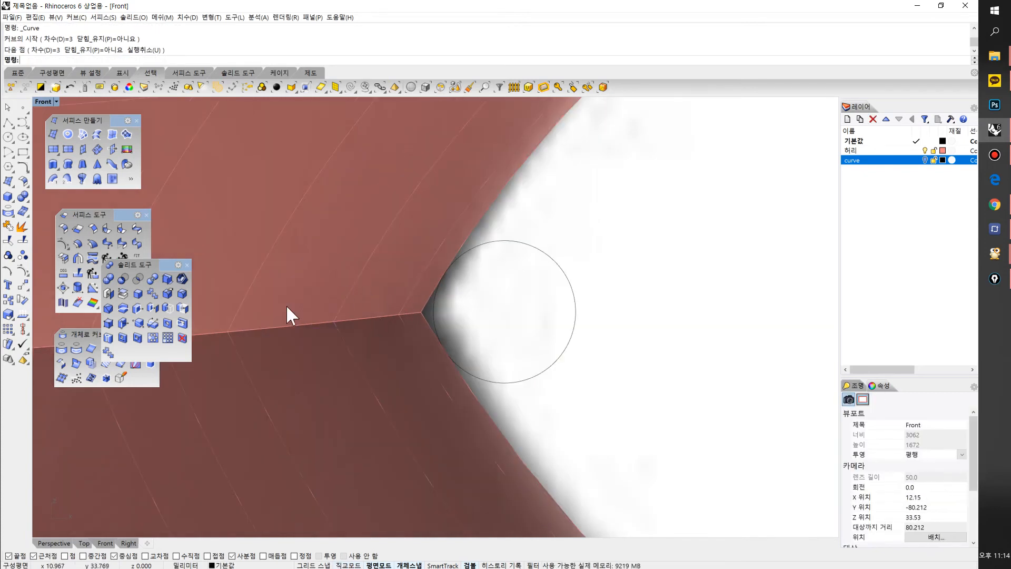
pyautogui.click(182, 294)
pyautogui.write('0.7')
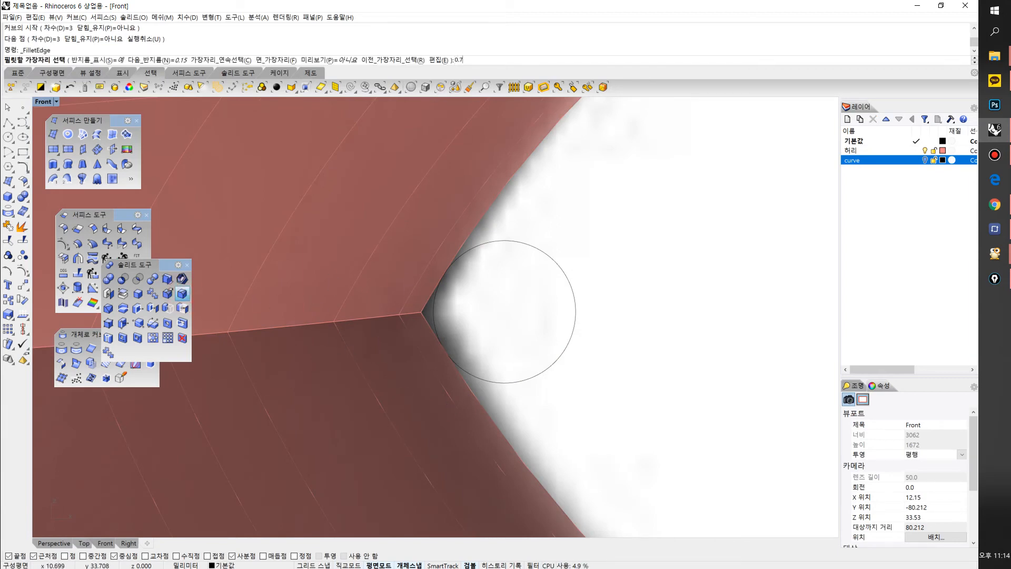
pyautogui.press('Return')
pyautogui.click(308, 324)
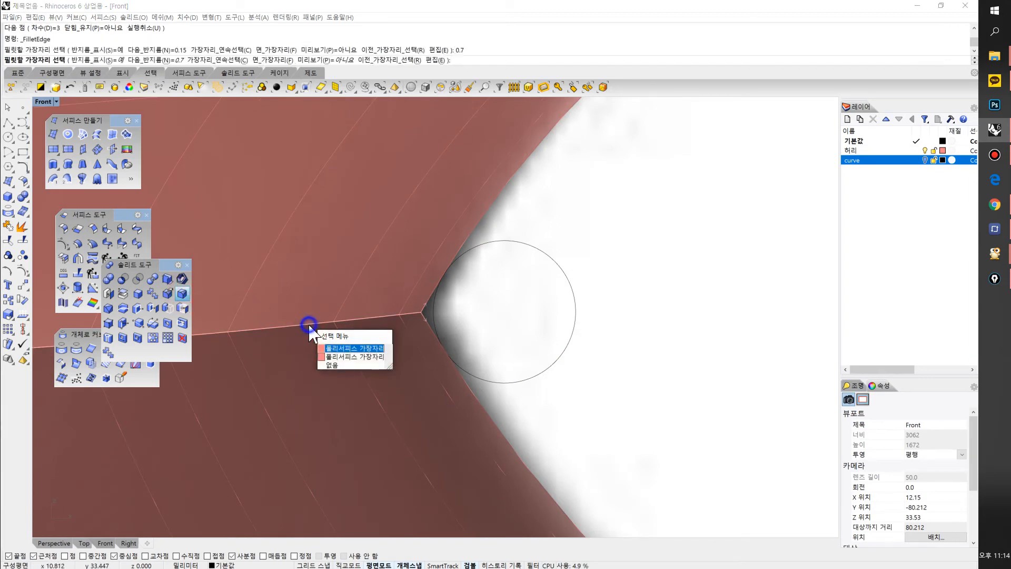
pyautogui.click(342, 348)
pyautogui.scroll(-17, 324, 369)
pyautogui.scroll(4, 301, 373)
pyautogui.moveTo(287, 375); pyautogui.dragTo(438, 363, button='right')
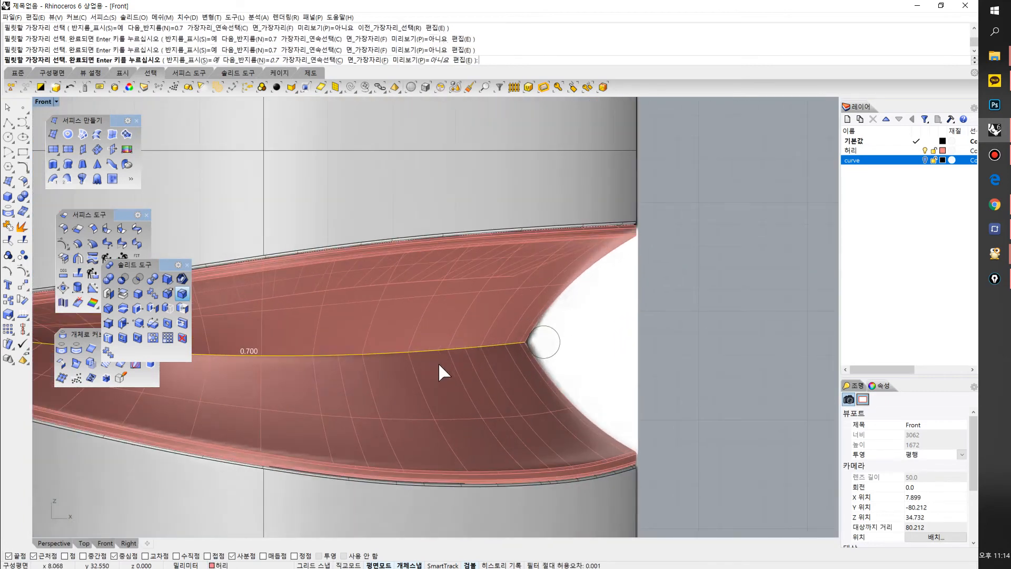
pyautogui.press('Return')
pyautogui.press('Return')
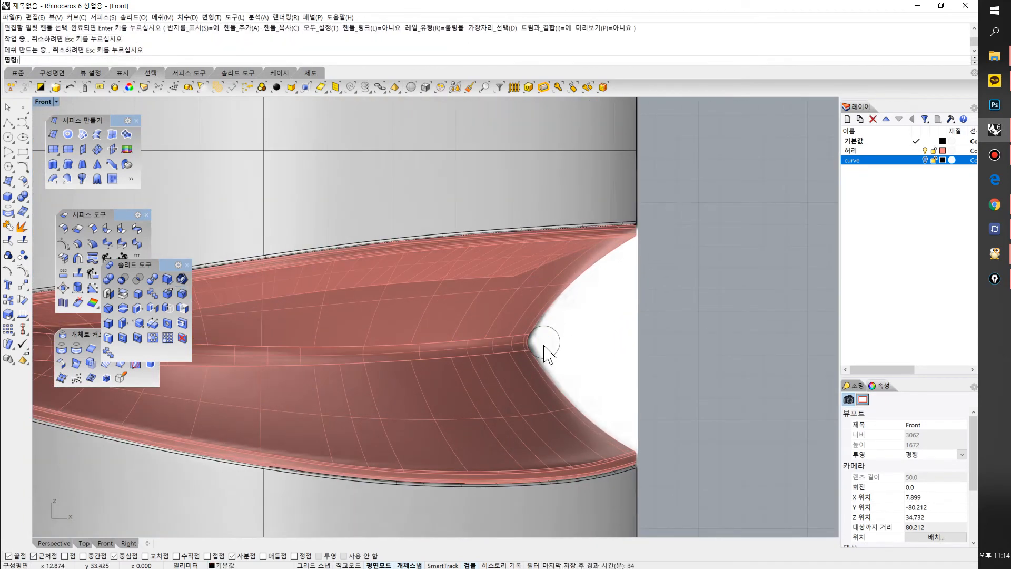
# Examine the crease fillet against the reference circle and at both ends of the waist
pyautogui.moveTo(544, 351); pyautogui.dragTo(587, 367, button='right')
pyautogui.scroll(10, 587, 367)
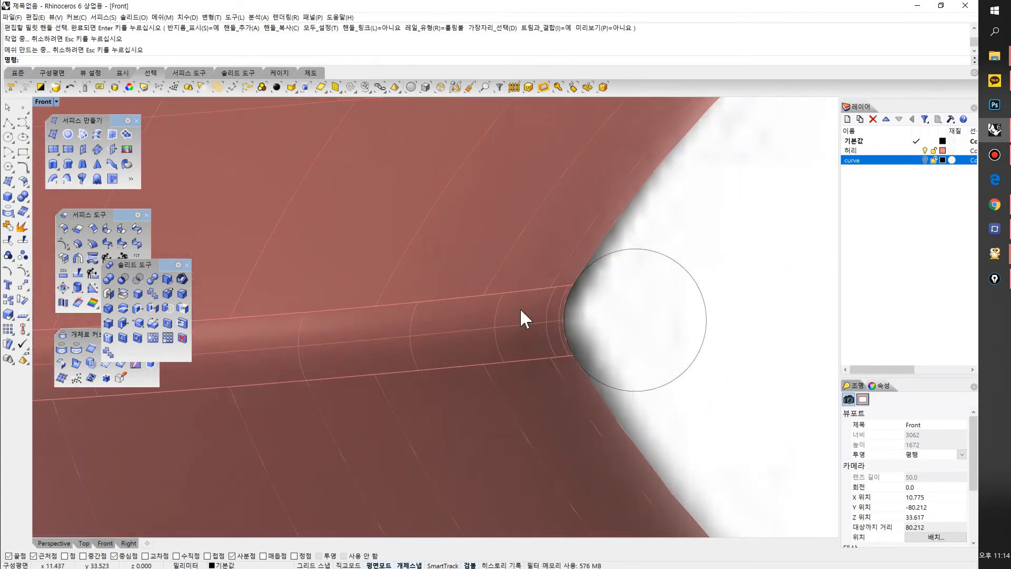
pyautogui.scroll(-10, 589, 343)
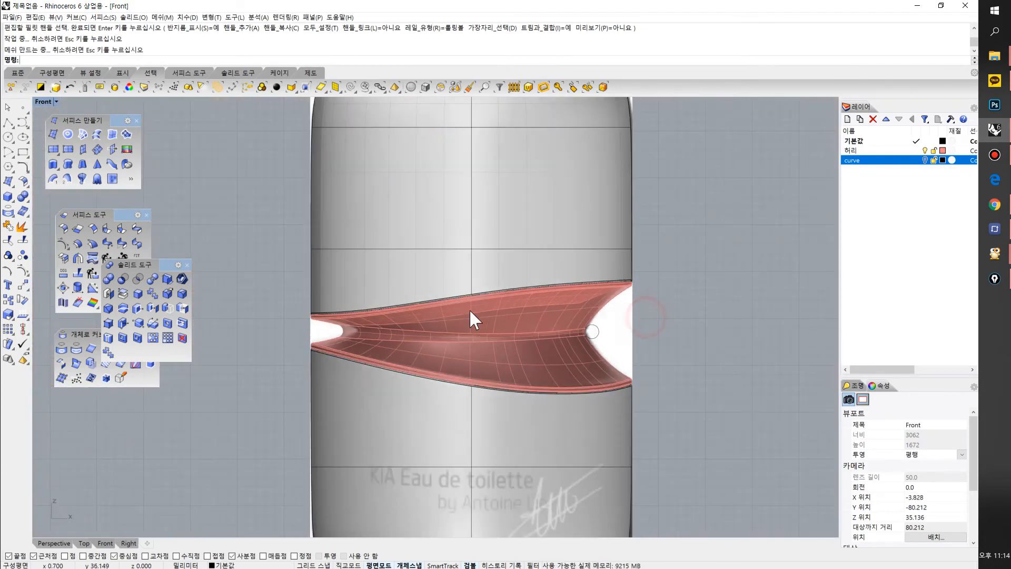
pyautogui.moveTo(469, 309); pyautogui.dragTo(459, 329, button='right')
pyautogui.scroll(5, 413, 337)
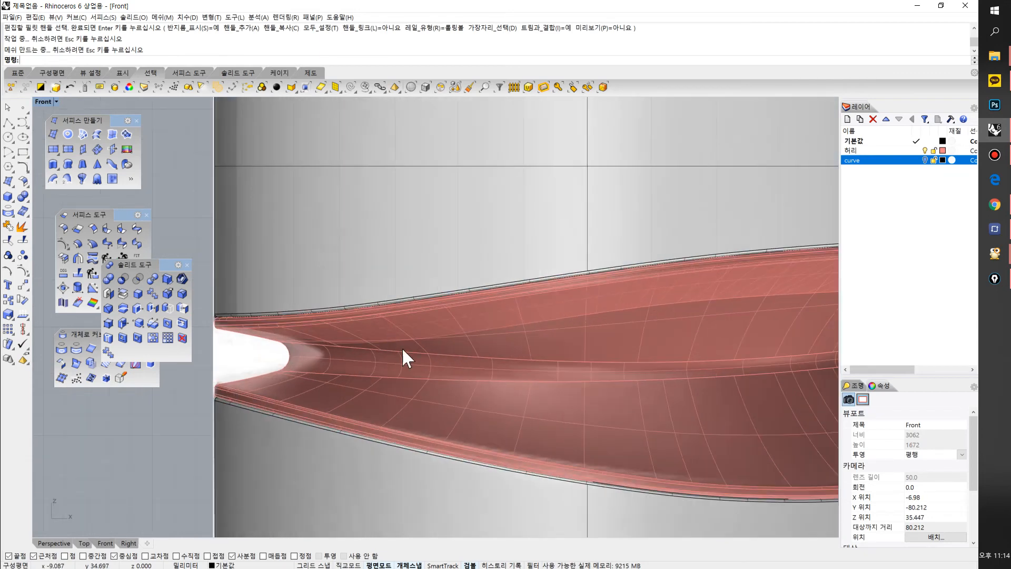
pyautogui.moveTo(390, 342); pyautogui.dragTo(444, 383, button='right')
pyautogui.scroll(-5, 425, 376)
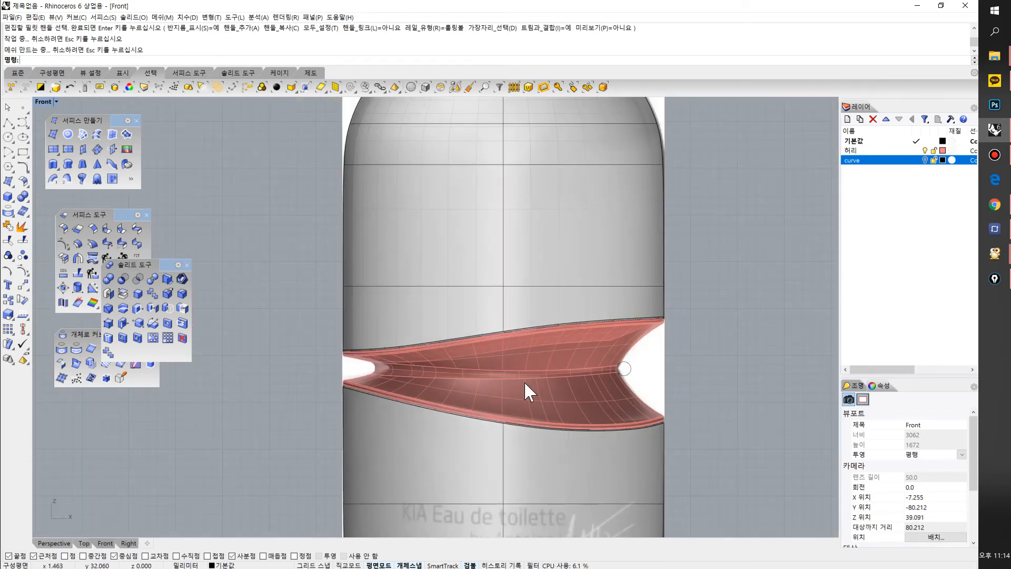
pyautogui.scroll(2, 523, 381)
pyautogui.scroll(2, 396, 375)
pyautogui.scroll(3, 395, 375)
pyautogui.moveTo(395, 375); pyautogui.dragTo(713, 363, button='right')
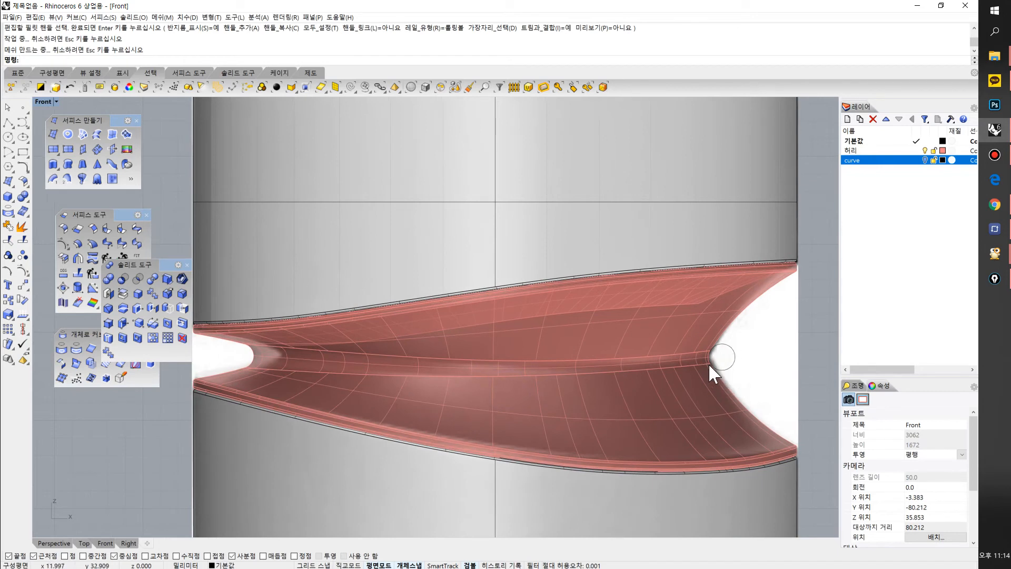
pyautogui.scroll(1, 377, 374)
pyautogui.scroll(1, 332, 368)
pyautogui.scroll(2, 326, 332)
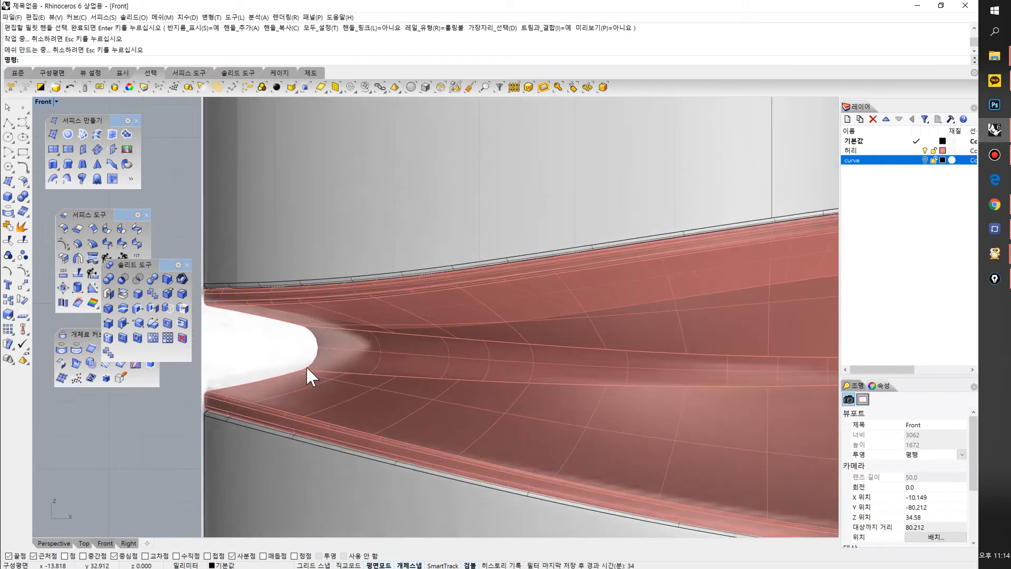
pyautogui.scroll(-3, 333, 380)
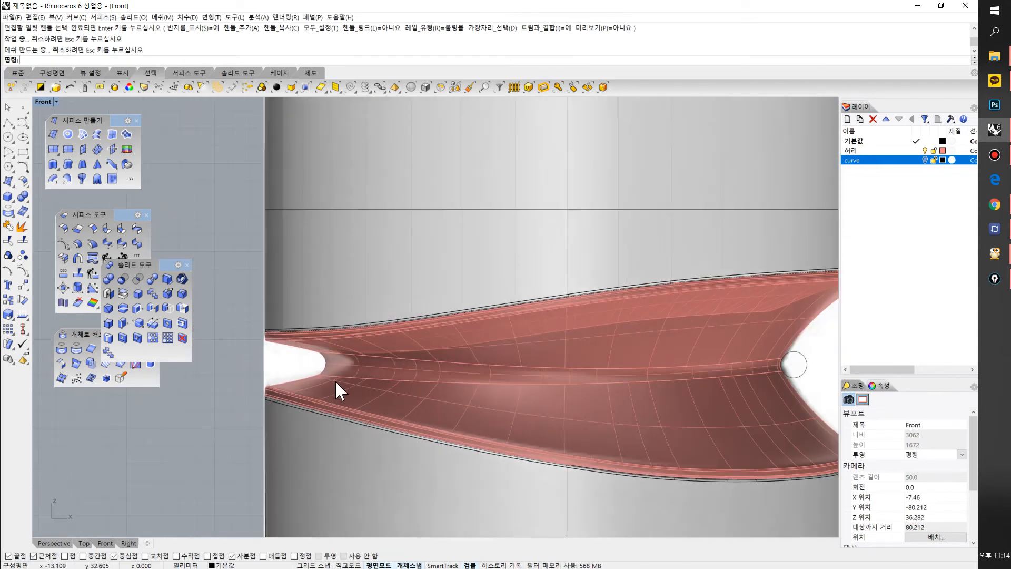
# Draw an open two-segment polyline with a sharp acute corner beside the bottle in the Front view
pyautogui.scroll(3, 326, 368)
pyautogui.scroll(-5, 333, 356)
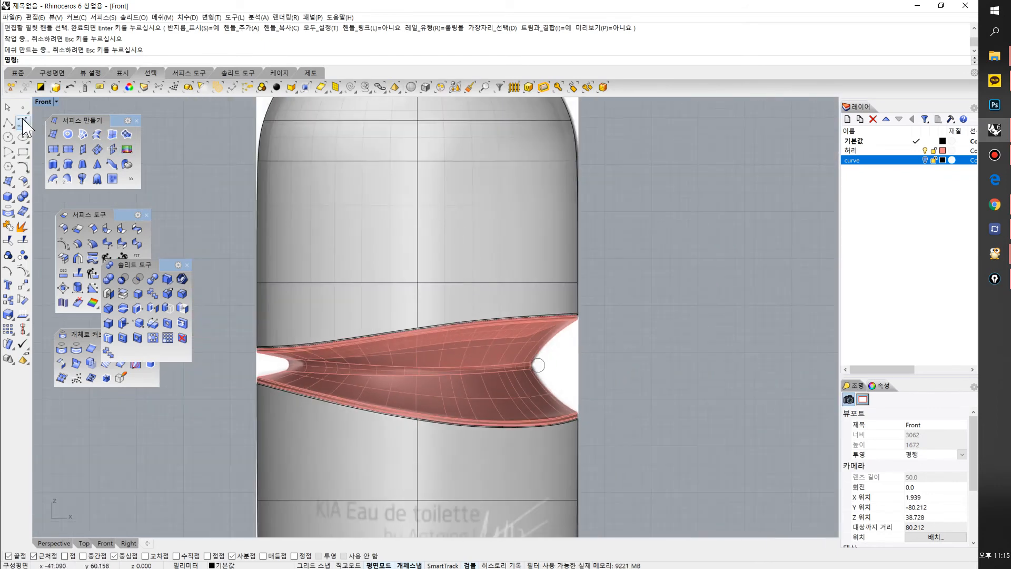
pyautogui.click(8, 122)
pyautogui.click(662, 167)
pyautogui.click(770, 247)
pyautogui.click(619, 246)
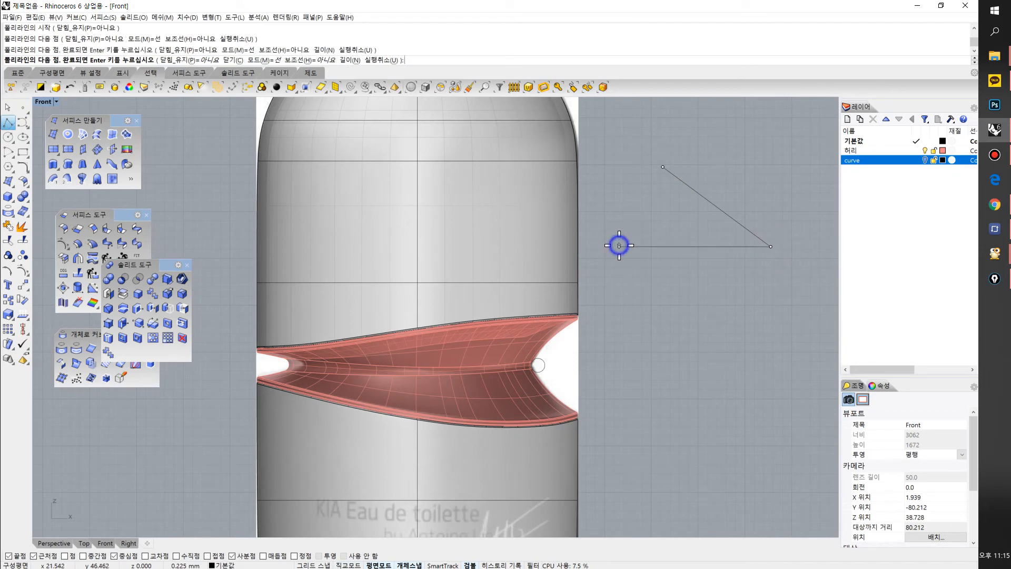
pyautogui.rightClick(619, 245)
# Draw a second open two-segment polyline with an obtuse corner next to the acute one
pyautogui.moveTo(749, 253); pyautogui.dragTo(540, 321, button='right')
pyautogui.rightClick(678, 273)
pyautogui.click(766, 247)
pyautogui.click(717, 311)
pyautogui.click(618, 312)
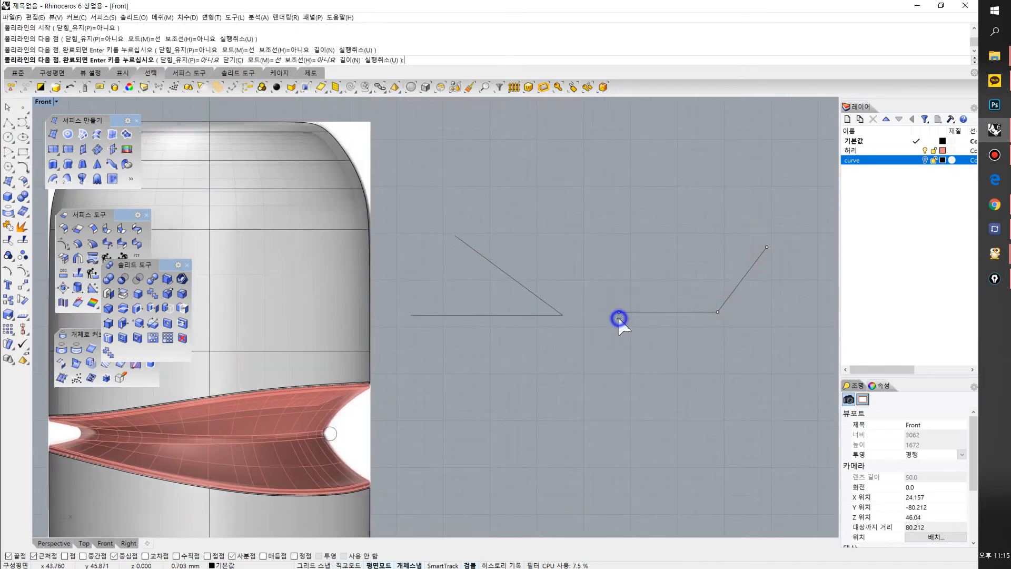
pyautogui.rightClick(619, 318)
# Try to fillet the corner of the acute polyline with a radius of 5
pyautogui.scroll(3, 664, 348)
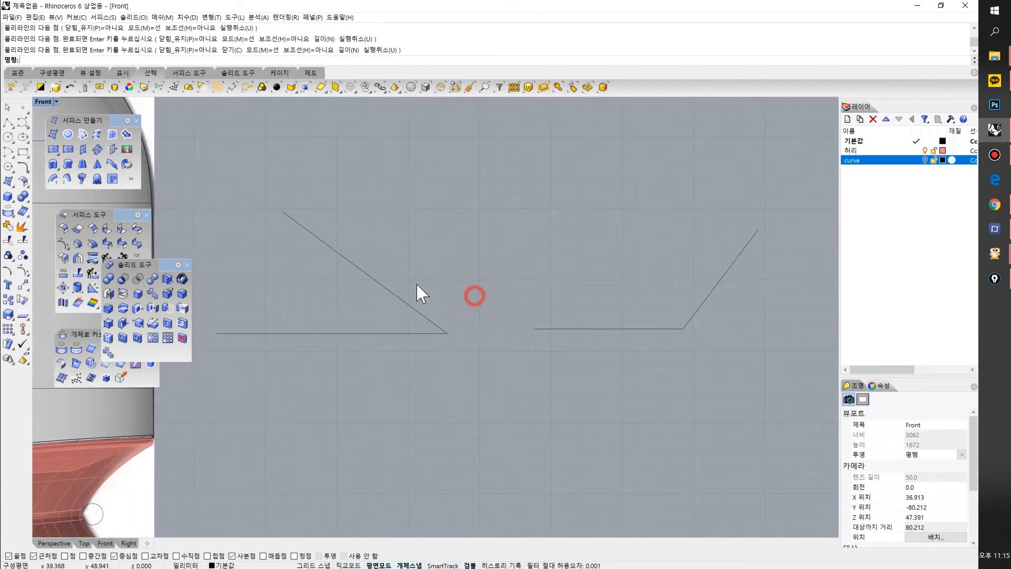
pyautogui.click(23, 167)
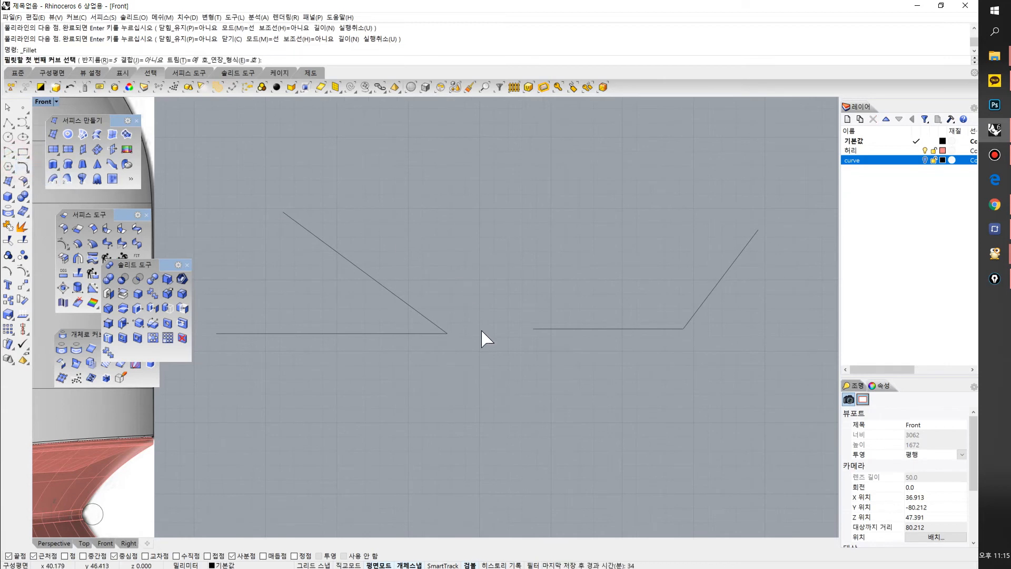
pyautogui.click(447, 330)
pyautogui.click(446, 330)
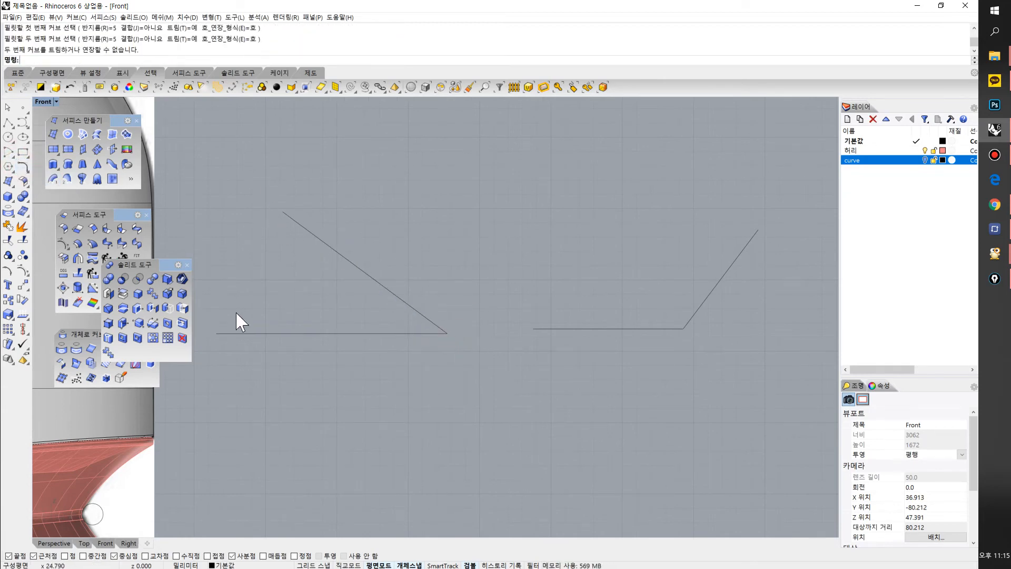
# Fillet the corner of the obtuse polyline with a radius of 5
pyautogui.scroll(1, 630, 343)
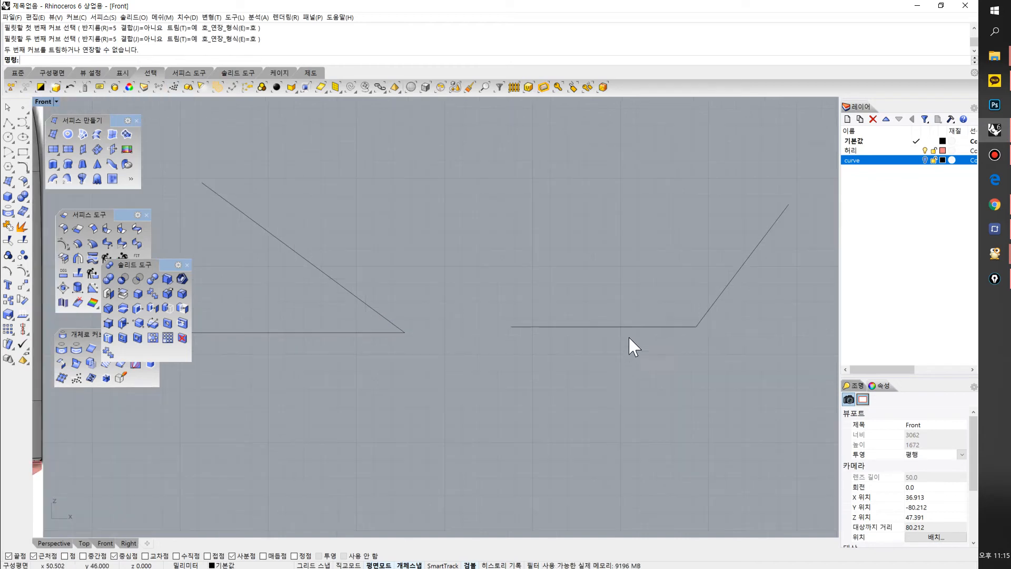
pyautogui.press('Return')
pyautogui.click(698, 325)
pyautogui.click(699, 323)
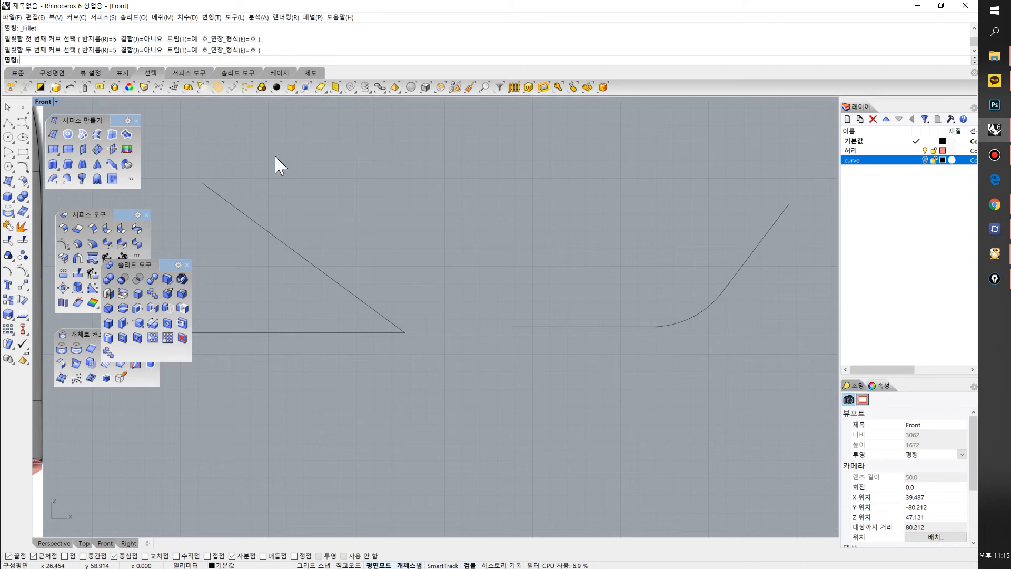
# Undo the corner fillet, both sample polylines and the waist's central crease fillet, and inspect the narrow end of the crease
pyautogui.hotkey('ctrl', 'z')
pyautogui.scroll(-5, 460, 309)
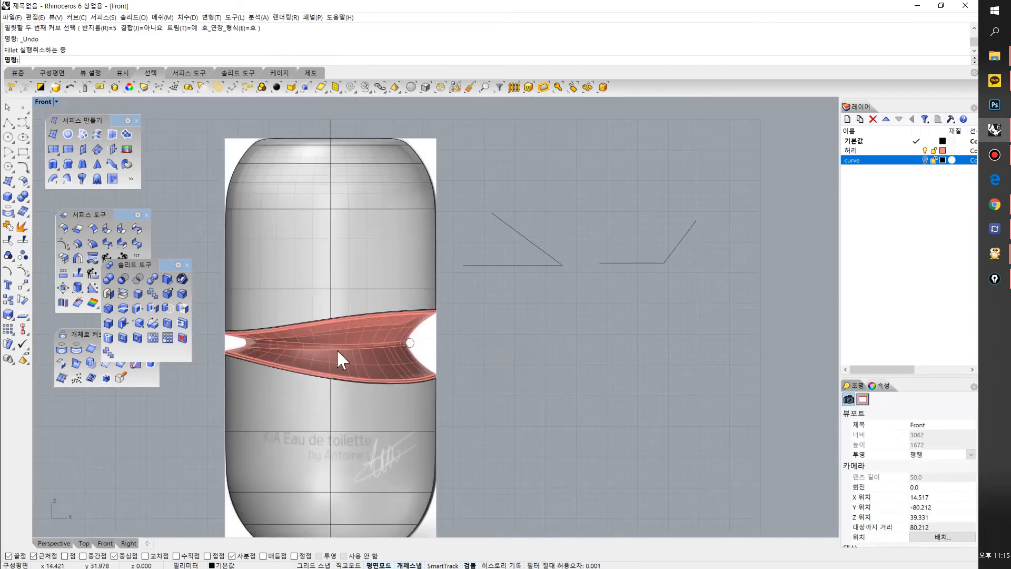
pyautogui.scroll(5, 374, 350)
pyautogui.hotkey('ctrl', 'z')
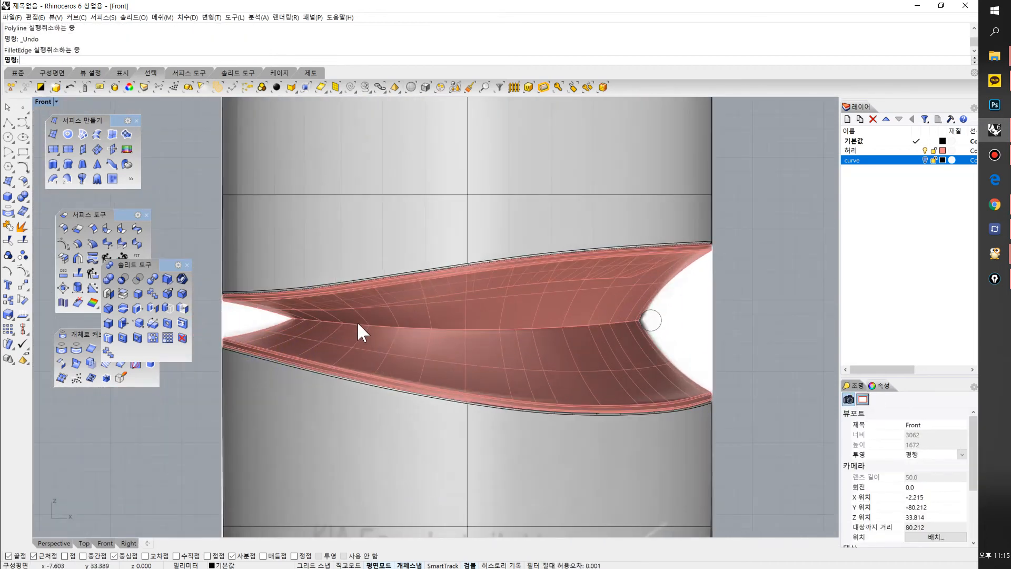
pyautogui.scroll(3, 284, 319)
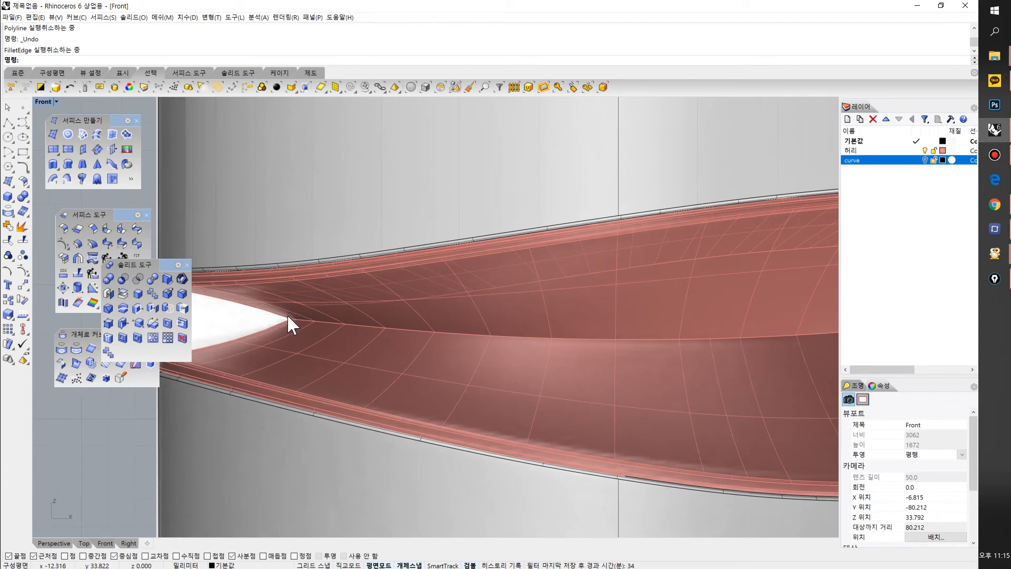
pyautogui.scroll(3, 287, 316)
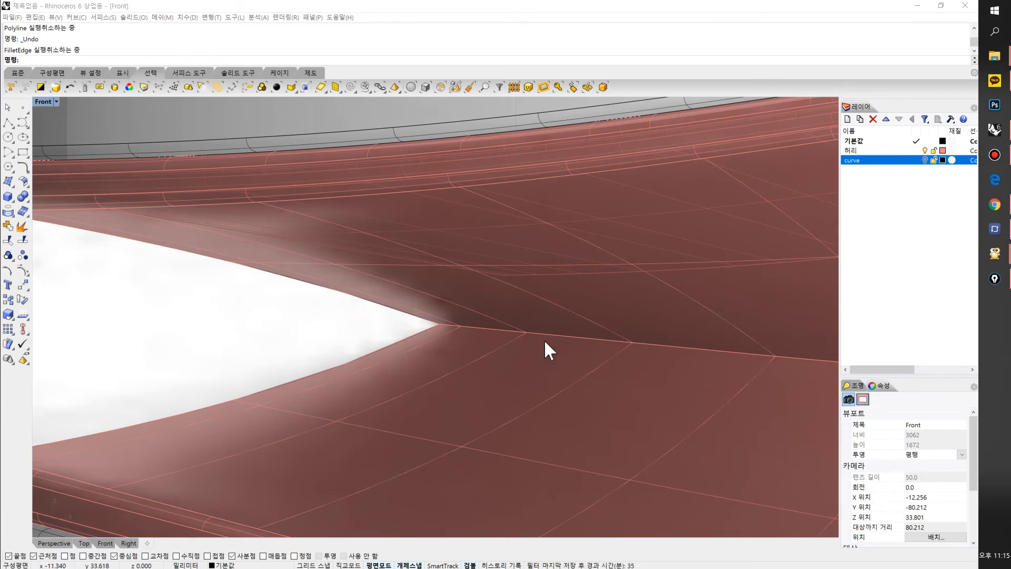
pyautogui.scroll(-3, 527, 337)
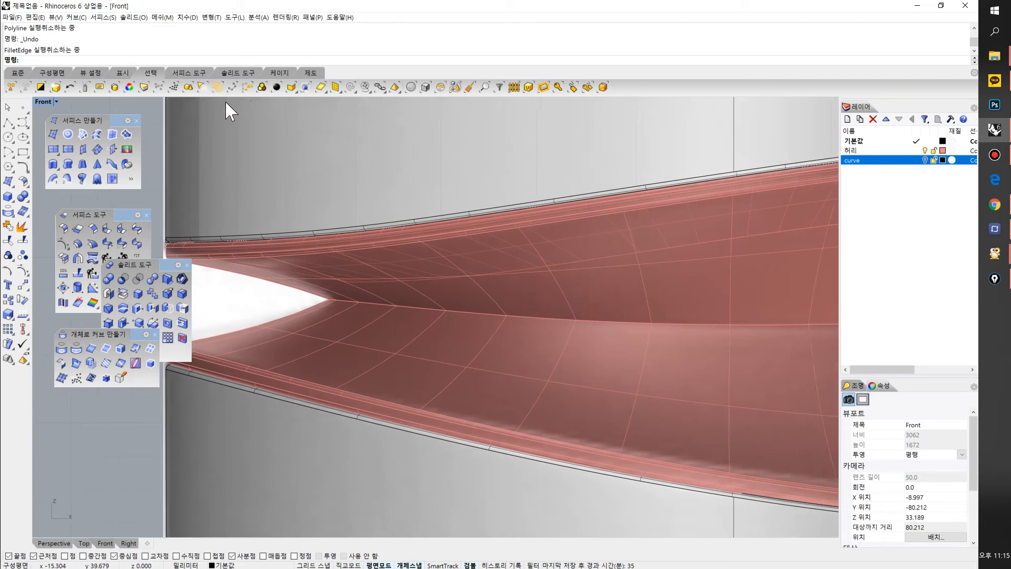
pyautogui.hotkey('ctrl', 'F4')
pyautogui.moveTo(515, 271); pyautogui.dragTo(560, 299, button='right')
pyautogui.press('Return')
pyautogui.moveTo(605, 337); pyautogui.dragTo(586, 319, button='right')
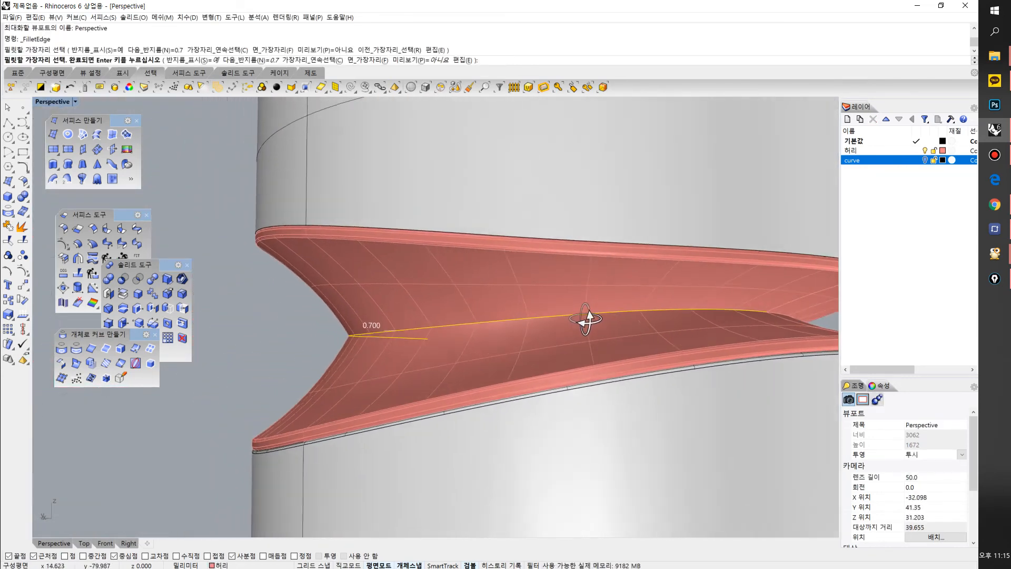
pyautogui.scroll(-5, 668, 327)
pyautogui.moveTo(668, 327); pyautogui.dragTo(424, 367, button='right')
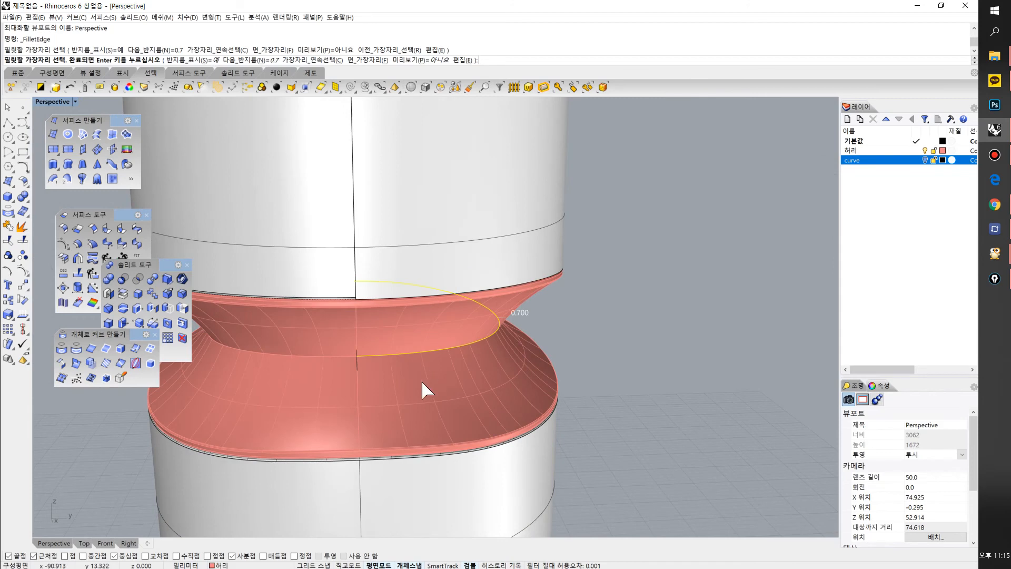
pyautogui.moveTo(283, 365); pyautogui.dragTo(546, 332, button='right')
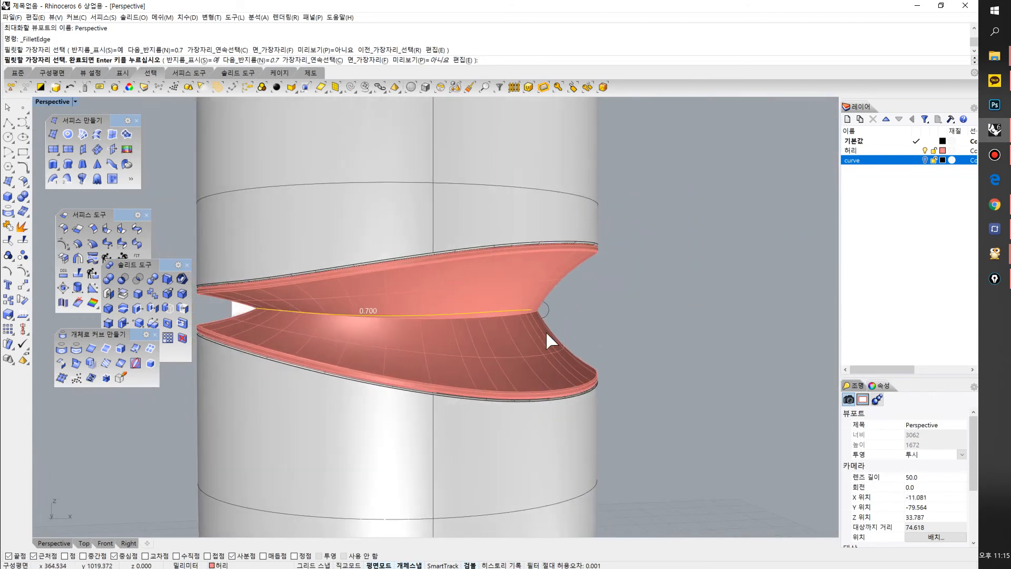
pyautogui.moveTo(272, 301); pyautogui.dragTo(521, 279, button='right')
pyautogui.press('Escape')
# Move the waist polysurface along the Y axis out from between the bottle halves so it stands clear in front
pyautogui.click(580, 352)
pyautogui.scroll(-4, 580, 353)
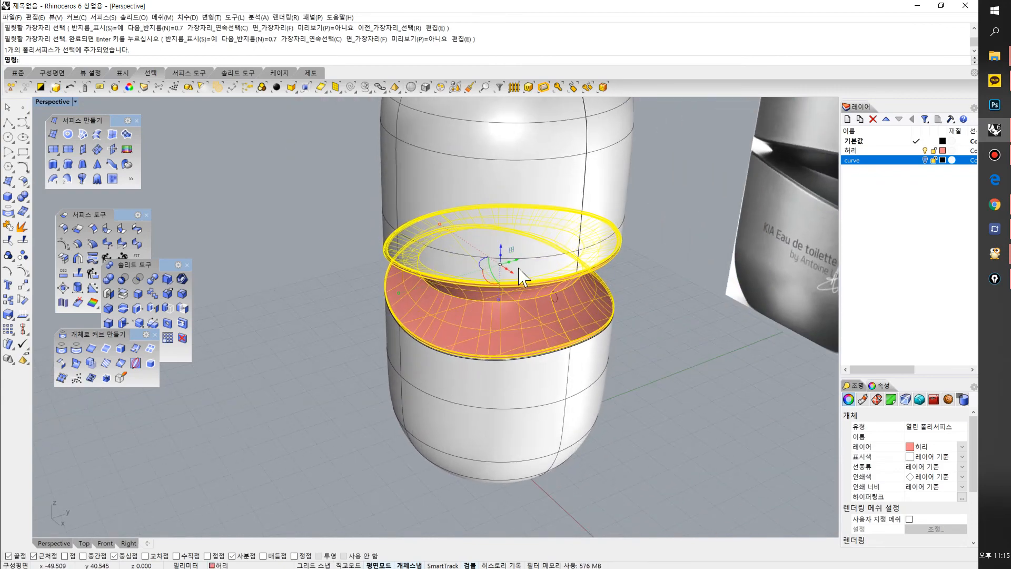
pyautogui.moveTo(515, 264); pyautogui.dragTo(281, 306)
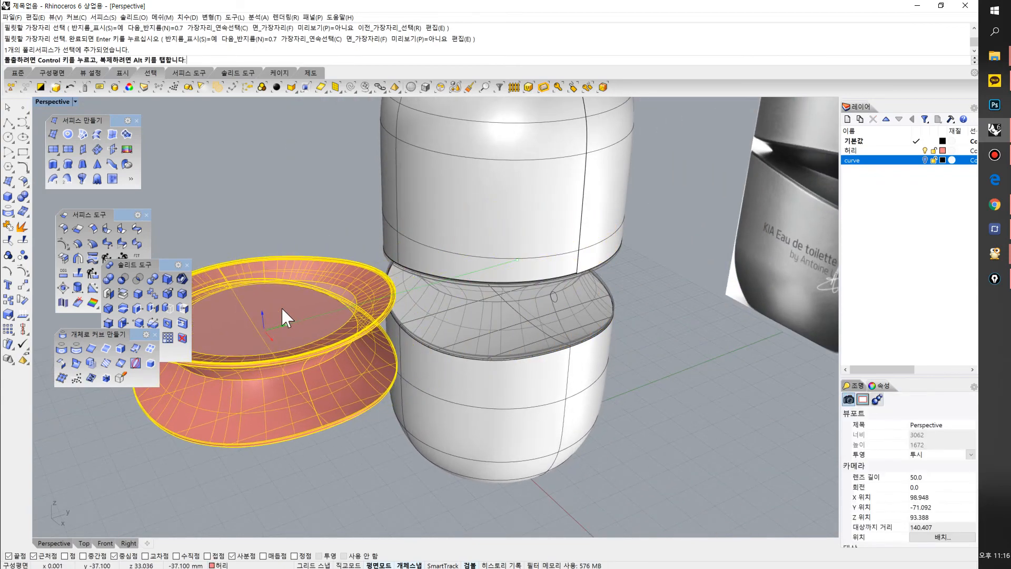
pyautogui.hotkey('ctrl', 'z')
pyautogui.moveTo(438, 293); pyautogui.dragTo(570, 258, button='right')
pyautogui.moveTo(580, 242); pyautogui.dragTo(301, 310)
pyautogui.click(289, 179)
pyautogui.moveTo(291, 274); pyautogui.dragTo(463, 224, button='right')
pyautogui.moveTo(477, 280); pyautogui.dragTo(498, 306, button='right')
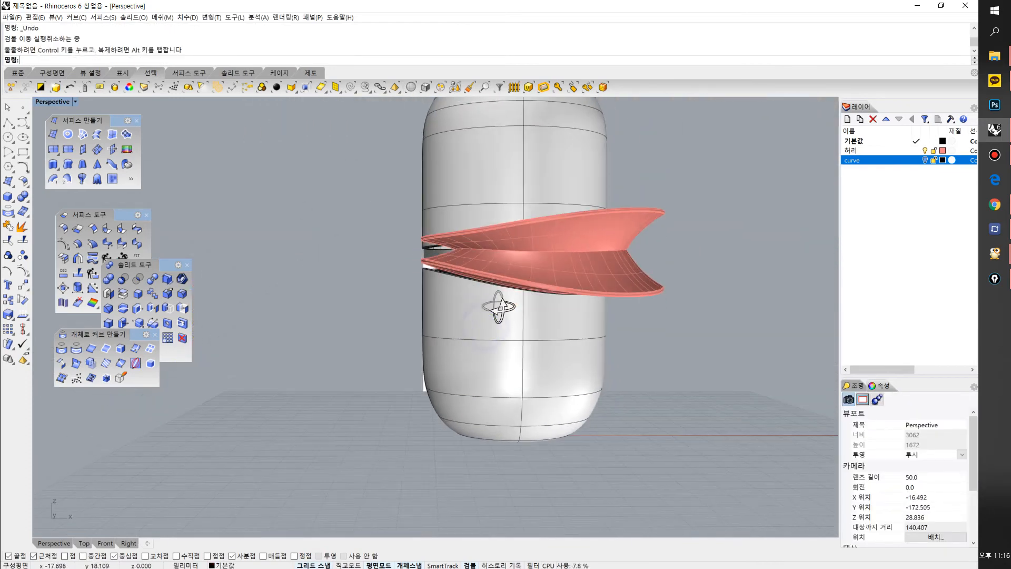
pyautogui.scroll(2, 505, 250)
pyautogui.moveTo(507, 248); pyautogui.dragTo(531, 278, button='right')
pyautogui.scroll(4, 573, 272)
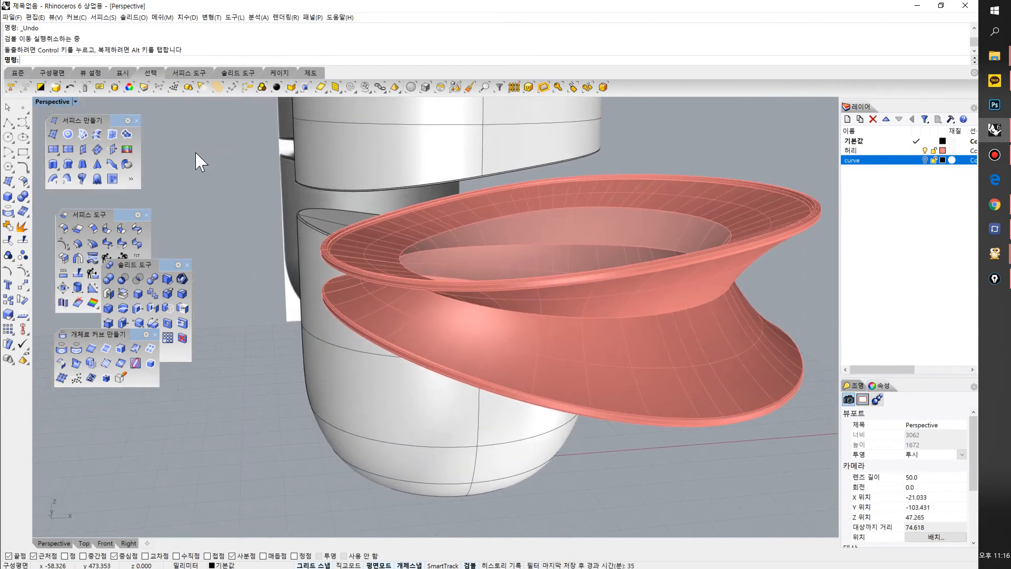
# In the Front view, draw a straight vertical line crossing the waist toward its narrow end, extending past both rims
pyautogui.doubleClick(55, 103)
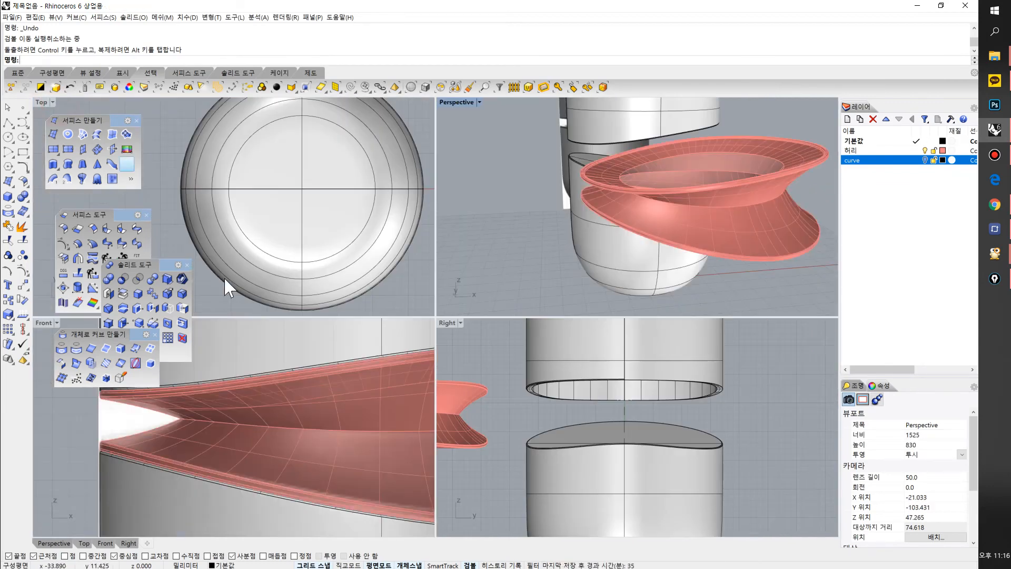
pyautogui.click(297, 426)
pyautogui.press('space')
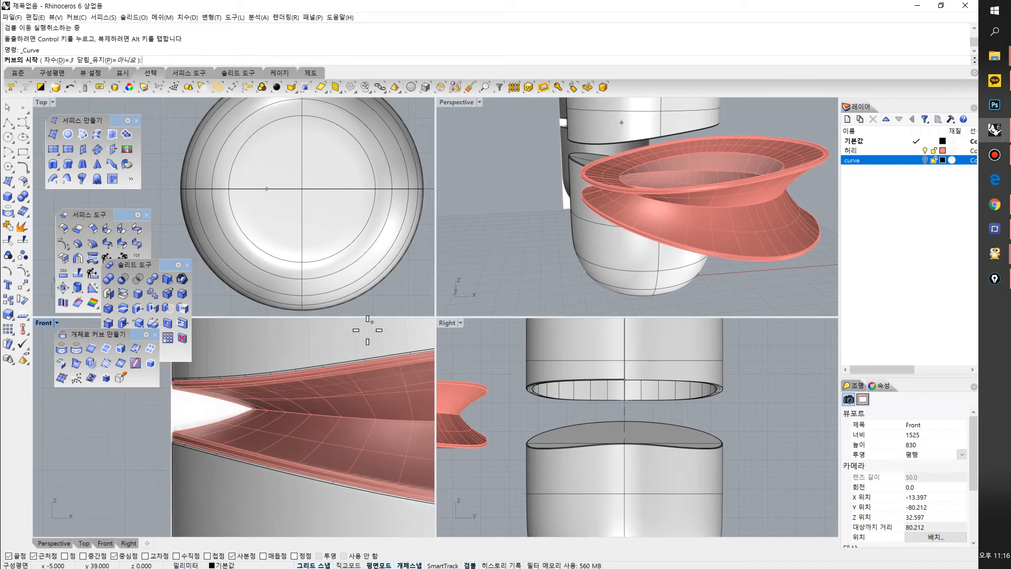
pyautogui.moveTo(368, 347); pyautogui.dragTo(281, 367, button='right')
pyautogui.scroll(-4, 280, 367)
pyautogui.click(293, 345)
pyautogui.moveTo(247, 481); pyautogui.dragTo(261, 428, button='right')
pyautogui.click(307, 467)
pyautogui.rightClick(307, 467)
# Extrude the vertical line along the Y axis into a flat cutting surface that passes through the waist
pyautogui.click(307, 444)
pyautogui.moveTo(611, 192); pyautogui.dragTo(766, 171, button='right')
pyautogui.moveTo(770, 168); pyautogui.dragTo(537, 198)
pyautogui.press('ctrl')
pyautogui.press('Escape')
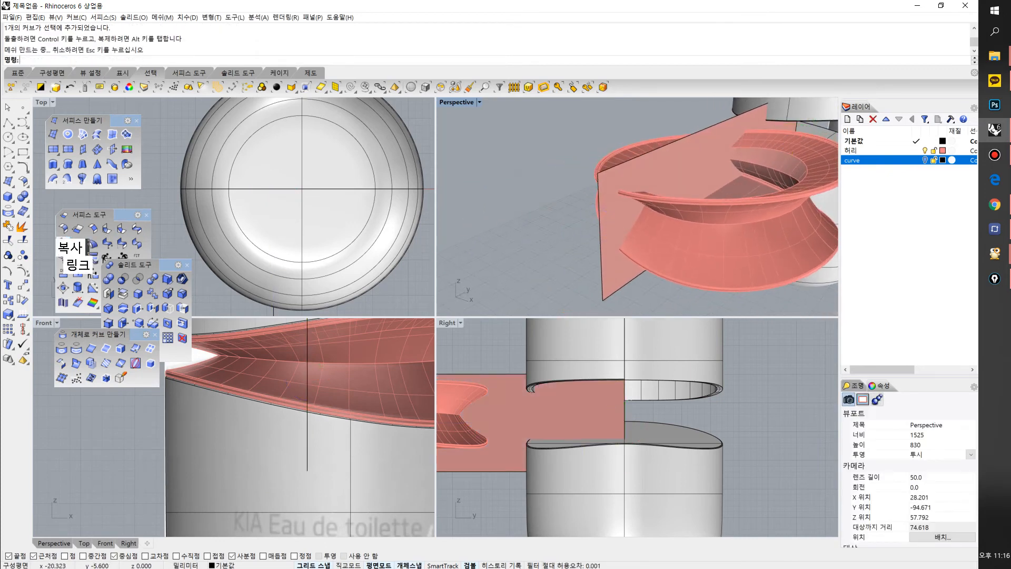
# Split the waist polysurface with the flat cutting surface
pyautogui.click(15, 240)
pyautogui.click(22, 240)
pyautogui.moveTo(582, 165); pyautogui.dragTo(613, 171, button='right')
pyautogui.click(643, 161)
pyautogui.press('Return')
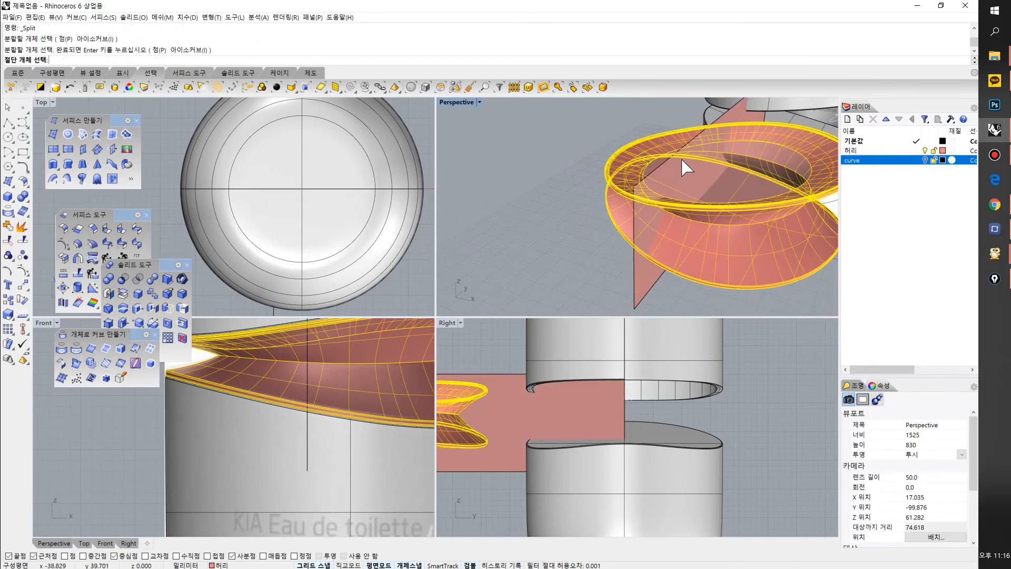
pyautogui.click(681, 158)
pyautogui.press('Return')
# Remove the cutting surface and join the two split waist pieces back into one polysurface
pyautogui.click(644, 185)
pyautogui.keyDown('shift'); pyautogui.click(695, 176); pyautogui.keyUp('shift')
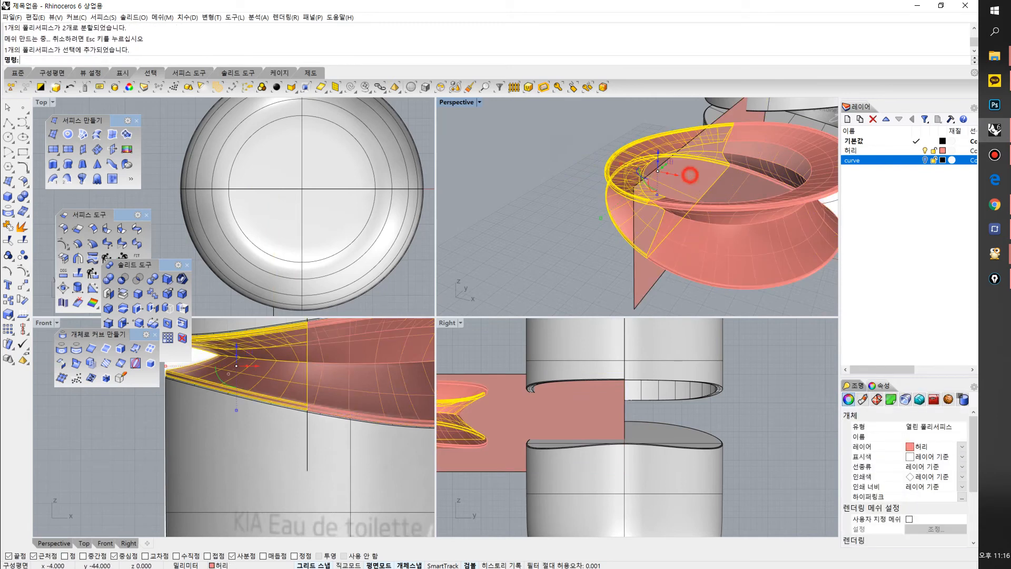
pyautogui.hotkey('ctrl', 'x')
pyautogui.moveTo(688, 177); pyautogui.dragTo(640, 187, button='right')
pyautogui.click(635, 208)
pyautogui.keyDown('shift'); pyautogui.click(699, 211); pyautogui.keyUp('shift')
pyautogui.hotkey('ctrl', 'j')
pyautogui.press('Escape')
# Begin an edge fillet on the waist and assign radius 0.7 to the crease segments on its wide side
pyautogui.scroll(10, 645, 186)
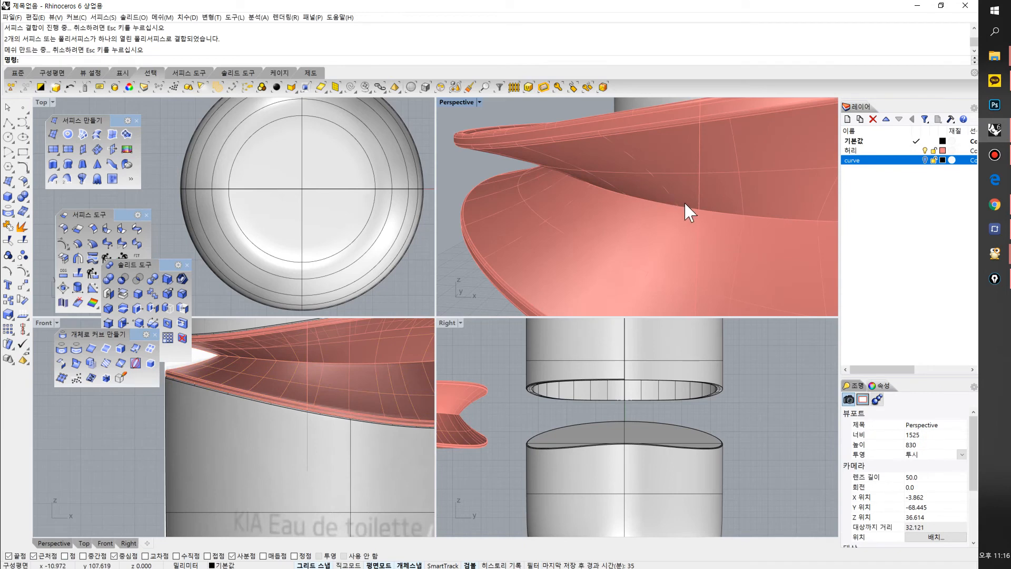
pyautogui.scroll(-2, 683, 202)
pyautogui.moveTo(611, 188); pyautogui.dragTo(595, 197, button='right')
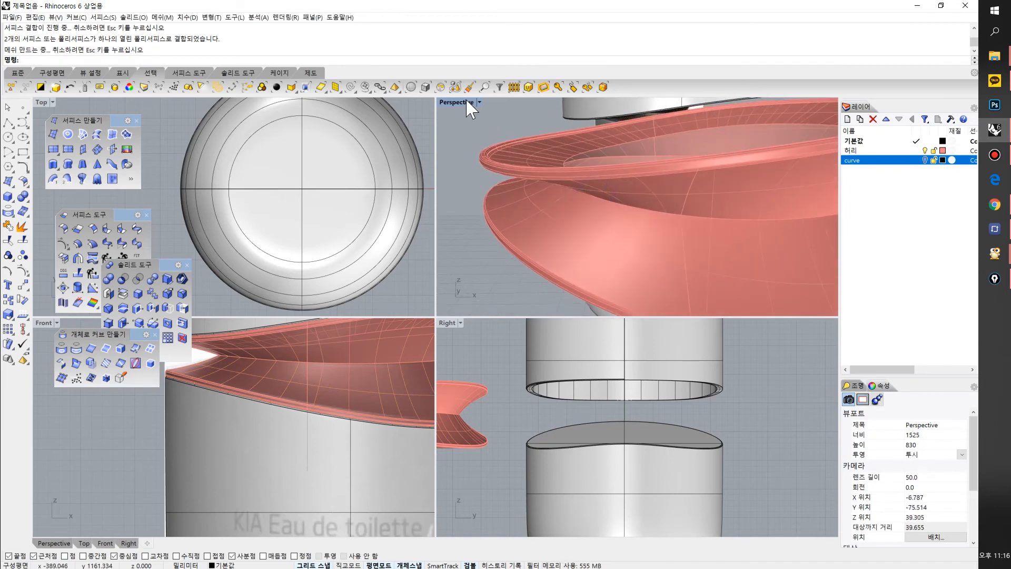
pyautogui.doubleClick(468, 99)
pyautogui.moveTo(435, 343); pyautogui.dragTo(566, 317, button='right')
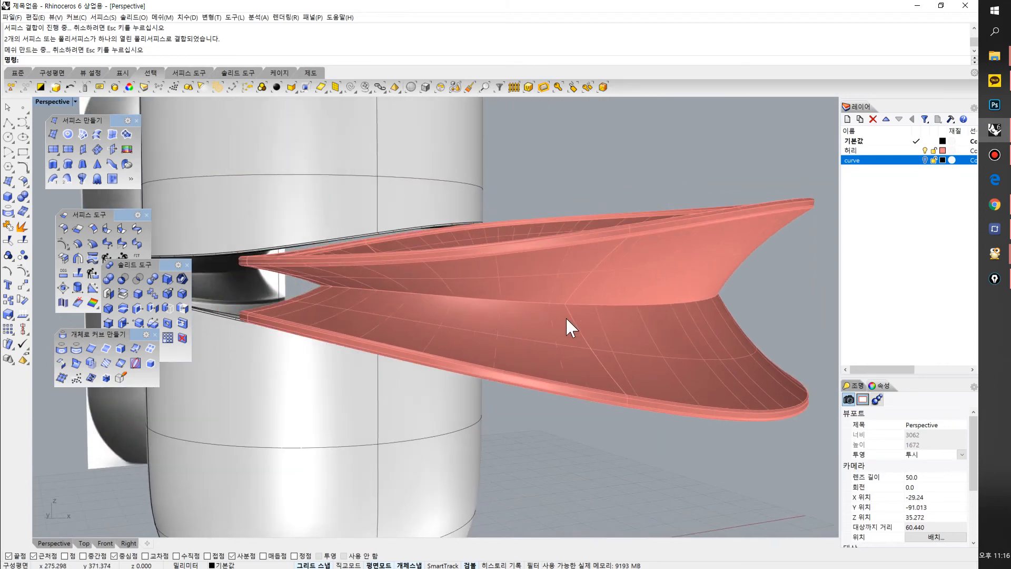
pyautogui.scroll(4, 570, 316)
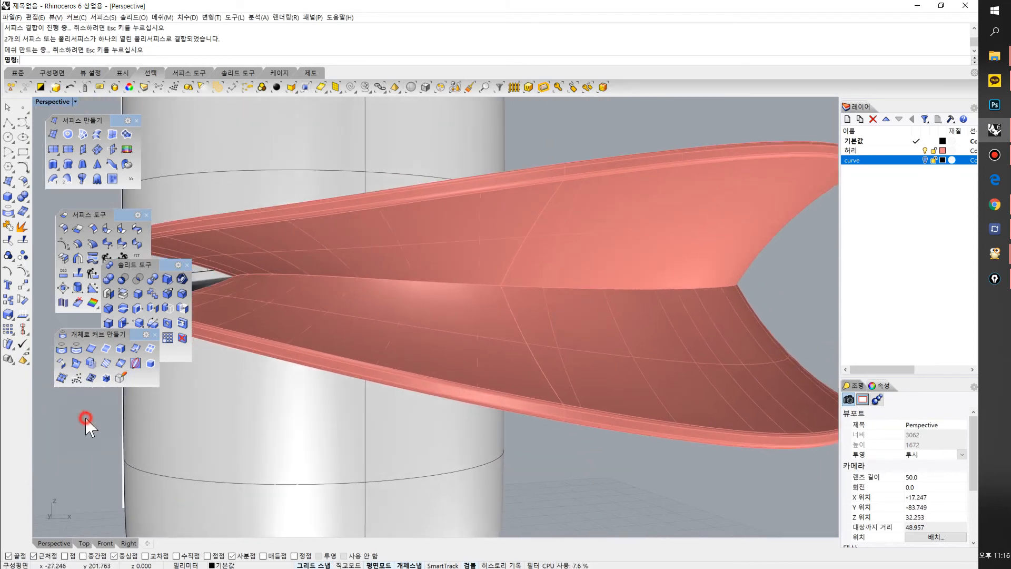
pyautogui.click(182, 293)
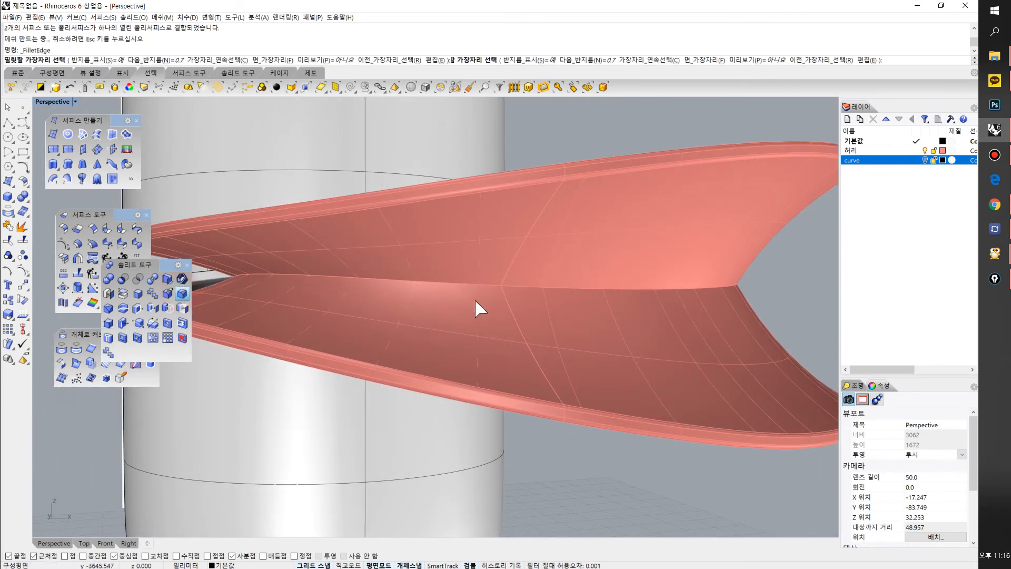
pyautogui.scroll(-5, 464, 298)
pyautogui.click(481, 298)
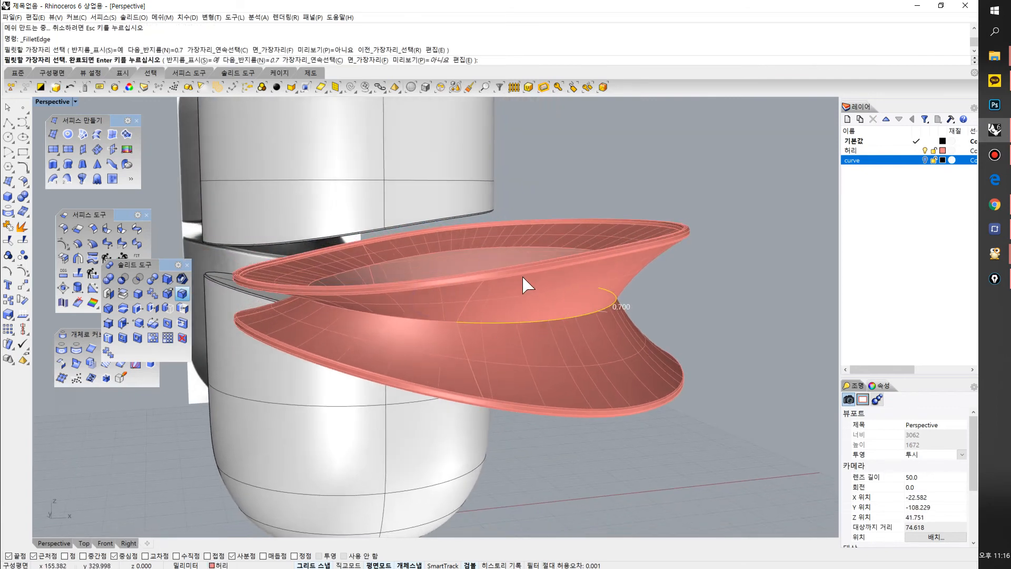
pyautogui.moveTo(361, 313); pyautogui.dragTo(494, 291, button='right')
pyautogui.click(523, 307)
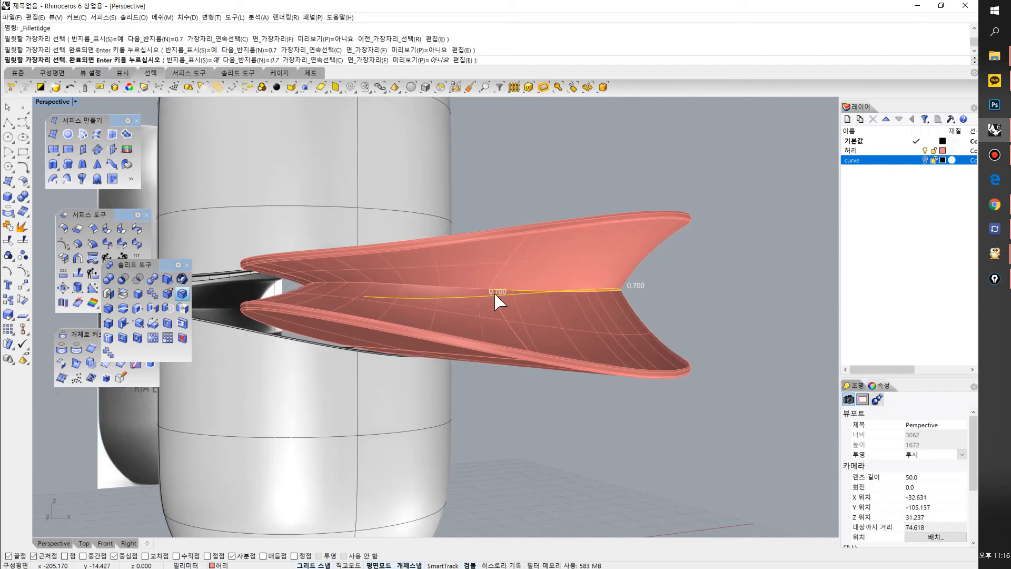
# Assign radius 0.3 to the crease segments on the waist's narrow side and complete the edge fillet
pyautogui.scroll(2, 354, 280)
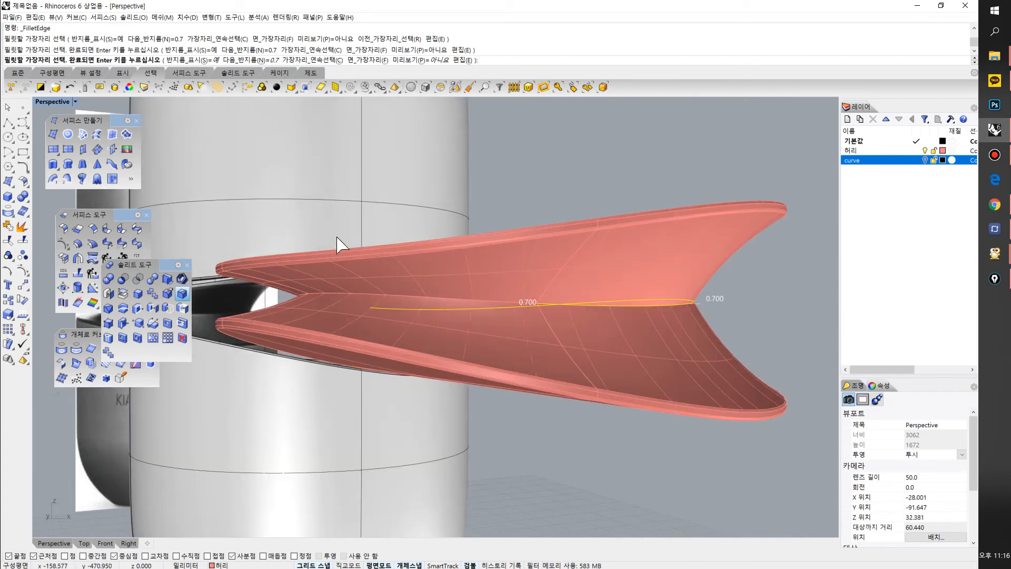
pyautogui.click(258, 61)
pyautogui.write('0.3')
pyautogui.press('Return')
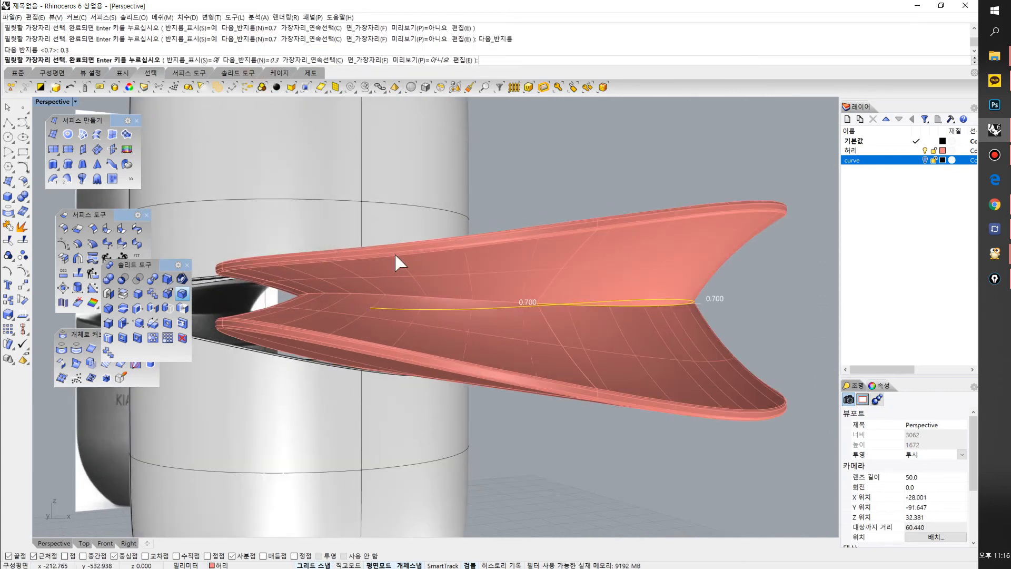
pyautogui.click(398, 295)
pyautogui.moveTo(368, 290); pyautogui.dragTo(383, 285, button='right')
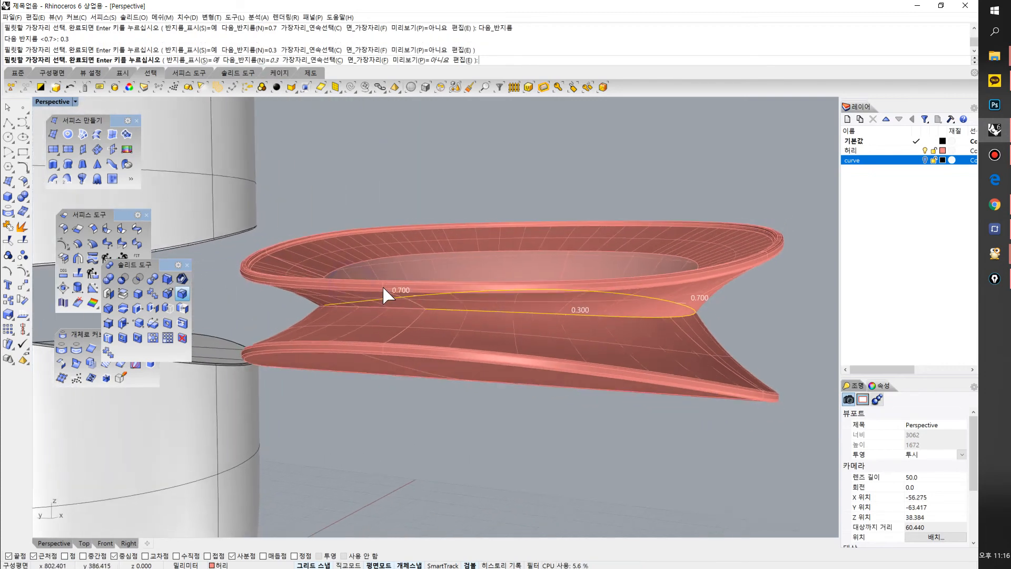
pyautogui.click(387, 304)
pyautogui.moveTo(504, 310); pyautogui.dragTo(438, 309, button='right')
pyautogui.press('Return')
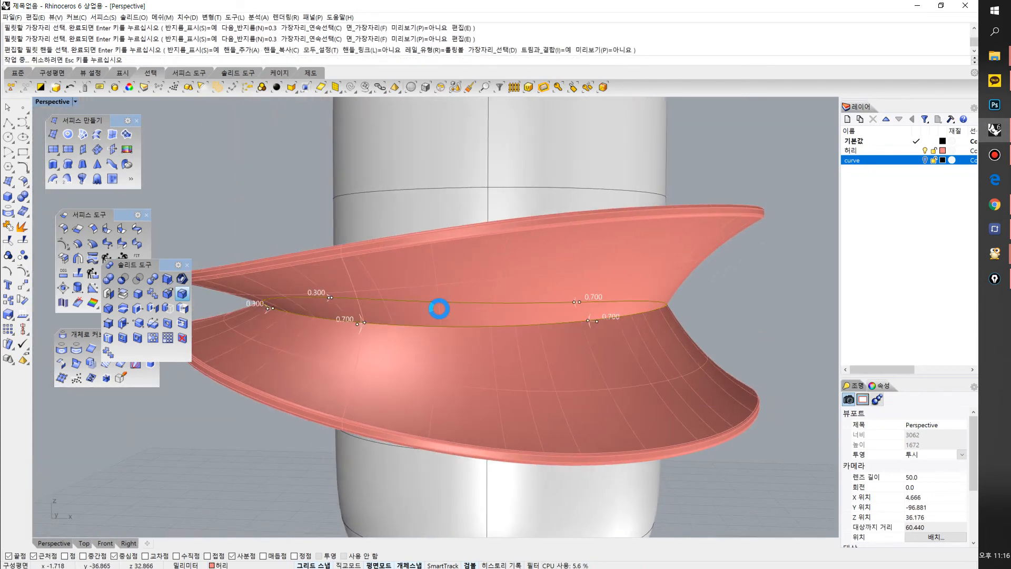
# Examine the filleted crease all around the waist, including the transitions between the two radii
pyautogui.moveTo(430, 307); pyautogui.dragTo(528, 314, button='right')
pyautogui.scroll(6, 529, 315)
pyautogui.keyDown('shift'); pyautogui.moveTo(607, 316); pyautogui.dragTo(474, 323, button='right'); pyautogui.keyUp('shift')
pyautogui.scroll(6, 605, 330)
pyautogui.scroll(5, 449, 301)
pyautogui.scroll(-19, 402, 294)
pyautogui.moveTo(408, 298); pyautogui.dragTo(545, 326, button='right')
pyautogui.scroll(-4, 561, 317)
pyautogui.scroll(6, 420, 295)
pyautogui.scroll(8, 441, 301)
pyautogui.scroll(-15, 440, 301)
# Set the Perspective view to Rendered display
pyautogui.click(60, 101)
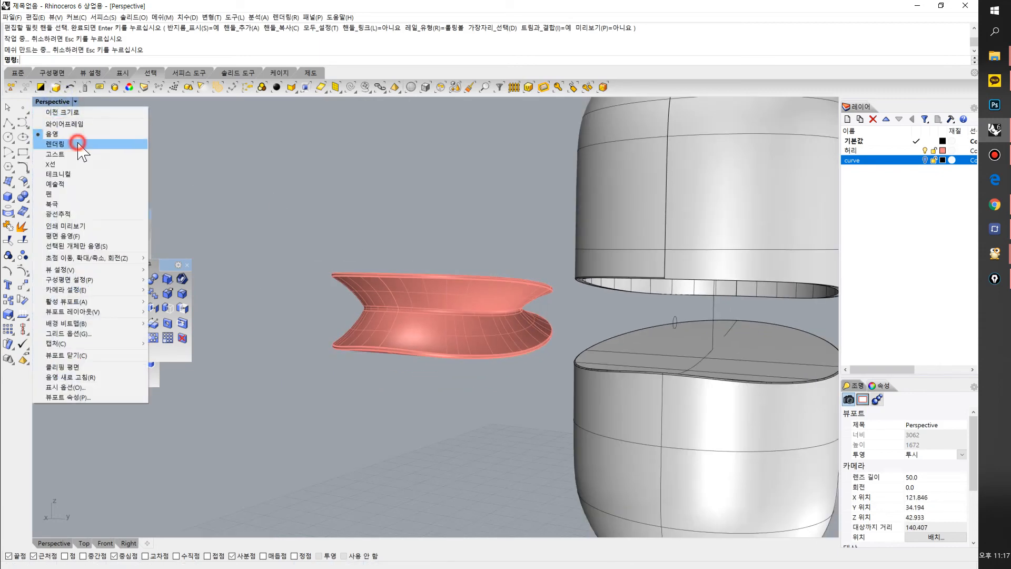
pyautogui.click(74, 137)
pyautogui.scroll(5, 484, 320)
pyautogui.moveTo(478, 320); pyautogui.dragTo(447, 342, button='right')
pyautogui.scroll(-5, 448, 334)
pyautogui.moveTo(528, 318); pyautogui.dragTo(443, 333, button='right')
# Move the filleted waist back into the gap between the bottle's upper and lower bodies
pyautogui.click(506, 327)
pyautogui.scroll(-4, 509, 326)
pyautogui.moveTo(324, 341); pyautogui.dragTo(580, 330)
pyautogui.click(427, 256)
pyautogui.moveTo(386, 301); pyautogui.dragTo(523, 403, button='right')
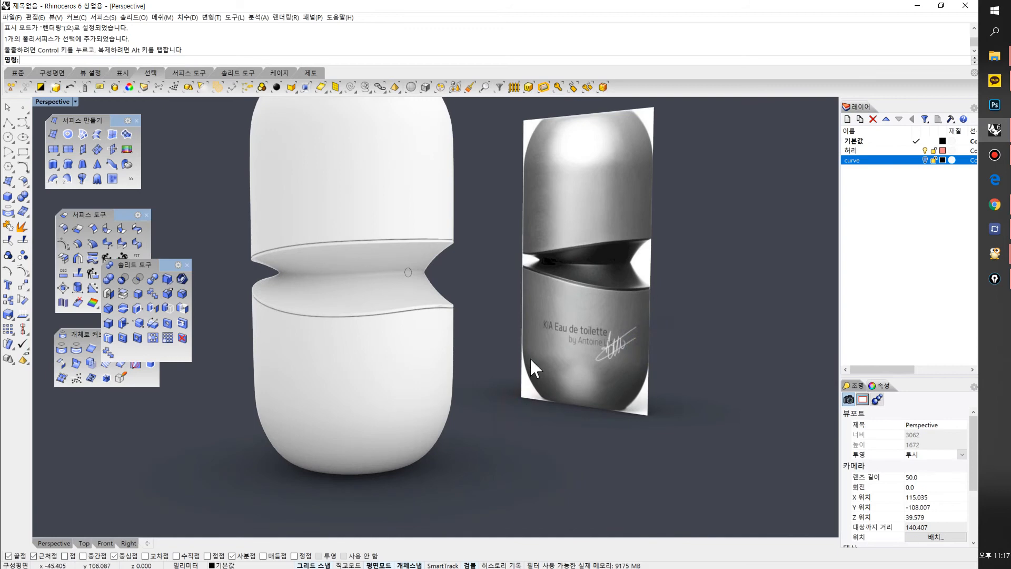
# Compare the rendered bottle with the reference picture, including its waist and the lettering on the lower body
pyautogui.scroll(5, 589, 342)
pyautogui.scroll(-8, 600, 352)
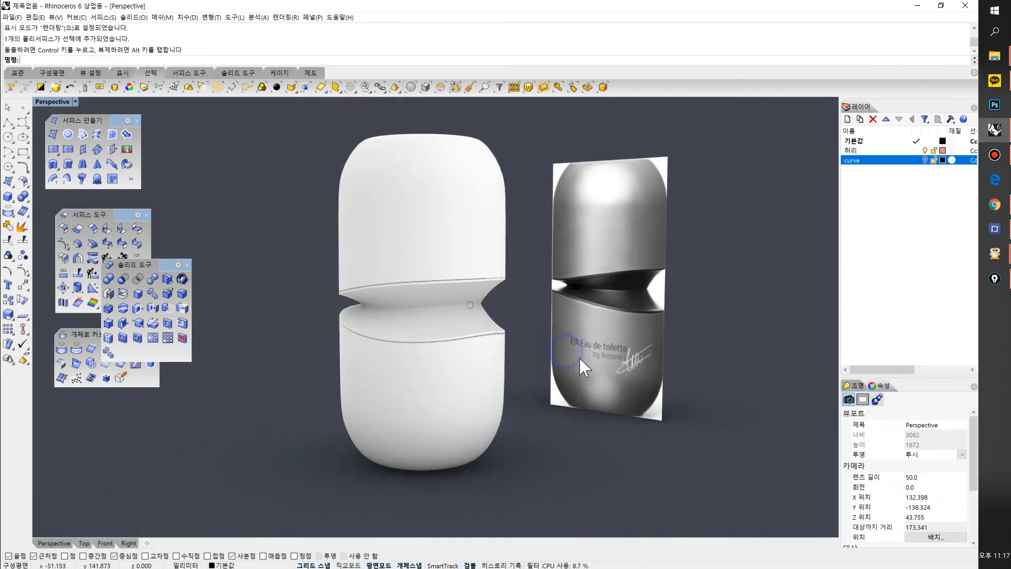
pyautogui.scroll(5, 574, 364)
pyautogui.scroll(-6, 579, 365)
pyautogui.moveTo(576, 401); pyautogui.dragTo(553, 370, button='right')
pyautogui.scroll(6, 592, 363)
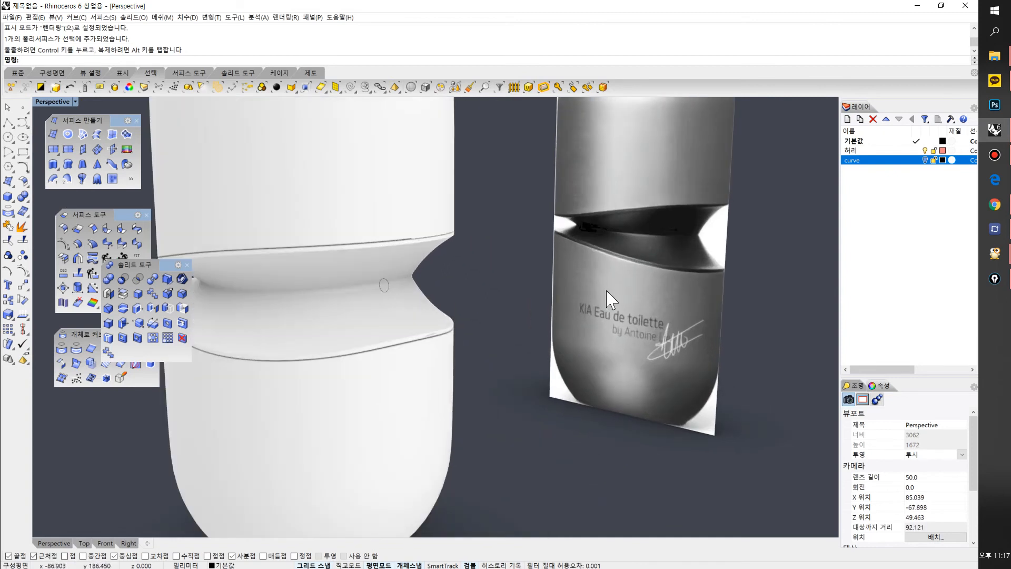
pyautogui.scroll(-6, 571, 324)
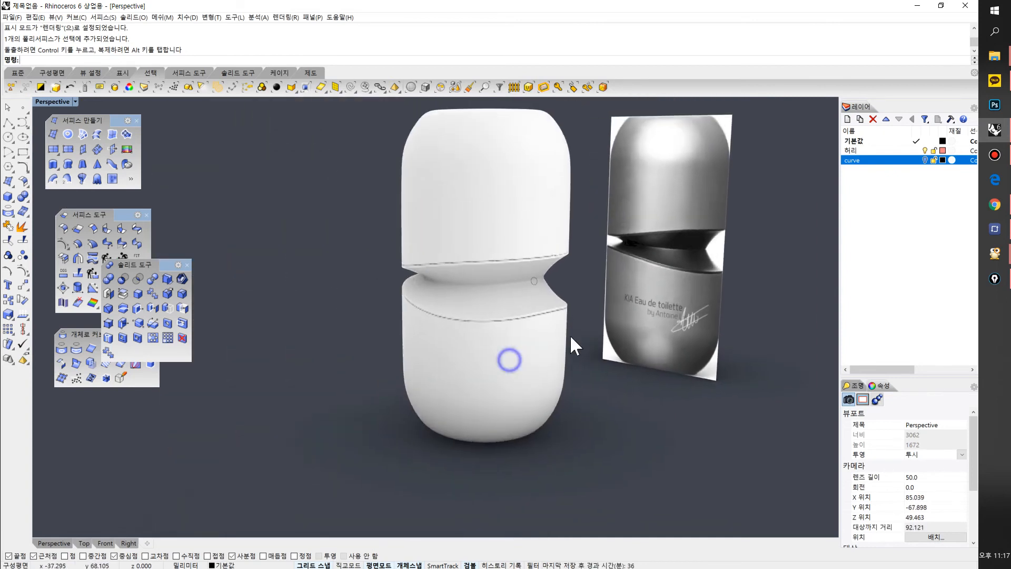
# Create a text object reading "GONGDDARI" in Arial, output as curves with a height of 1 mm
pyautogui.click(9, 284)
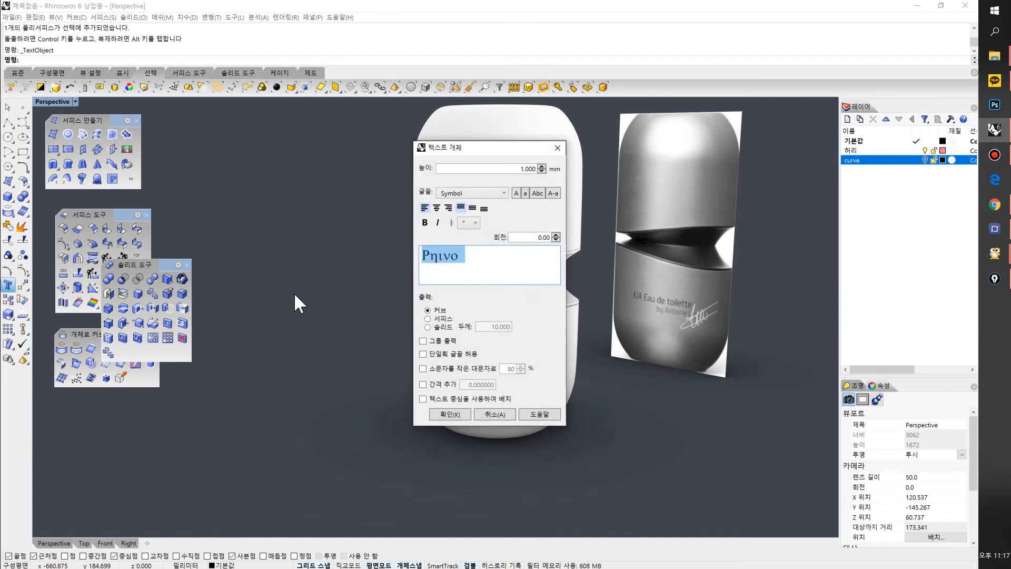
pyautogui.write('GO')
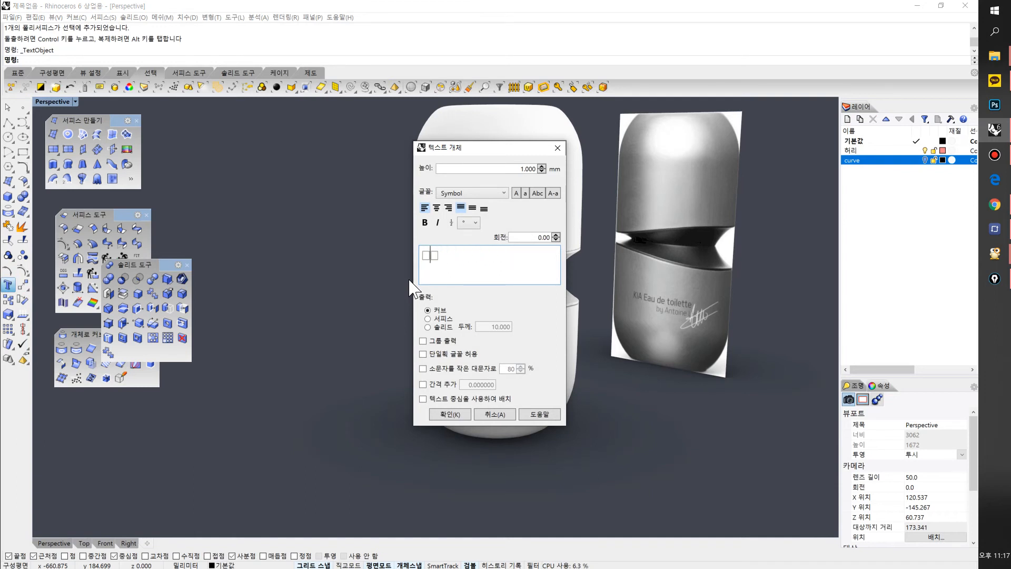
pyautogui.click(495, 191)
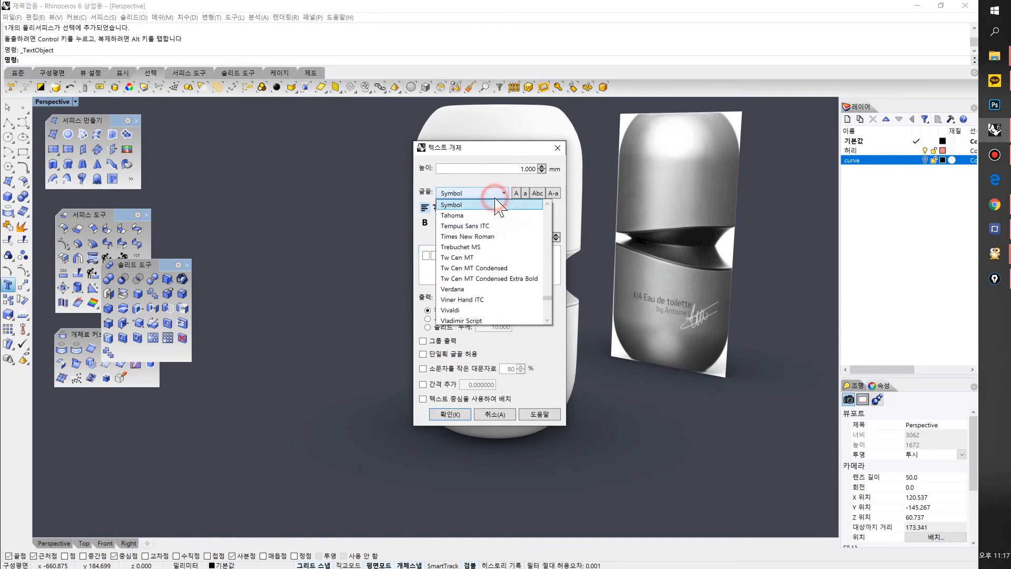
pyautogui.scroll(4, 548, 300)
pyautogui.scroll(15, 547, 300)
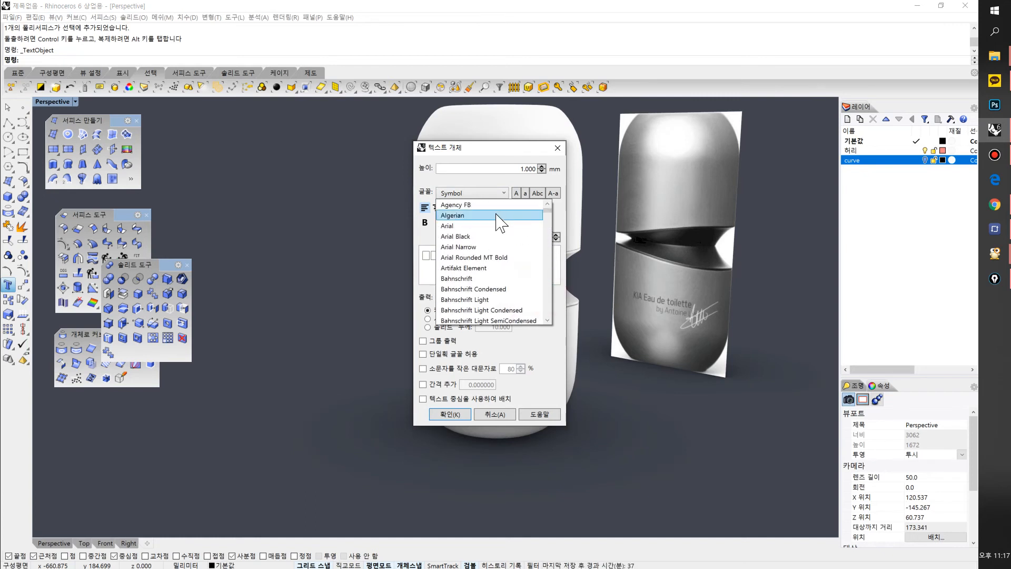
pyautogui.click(492, 224)
pyautogui.click(464, 256)
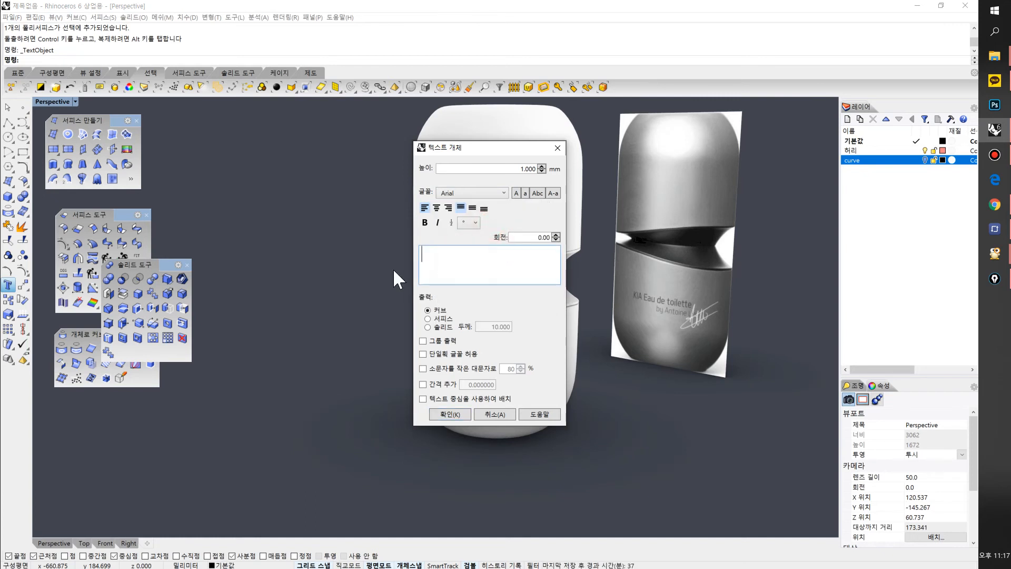
pyautogui.write('GONGDDARI')
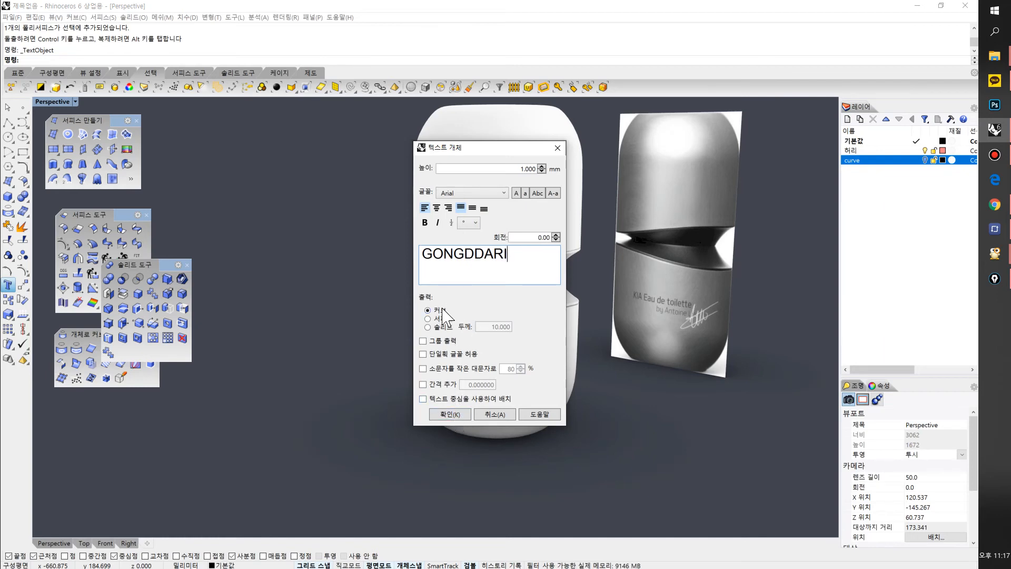
pyautogui.click(446, 414)
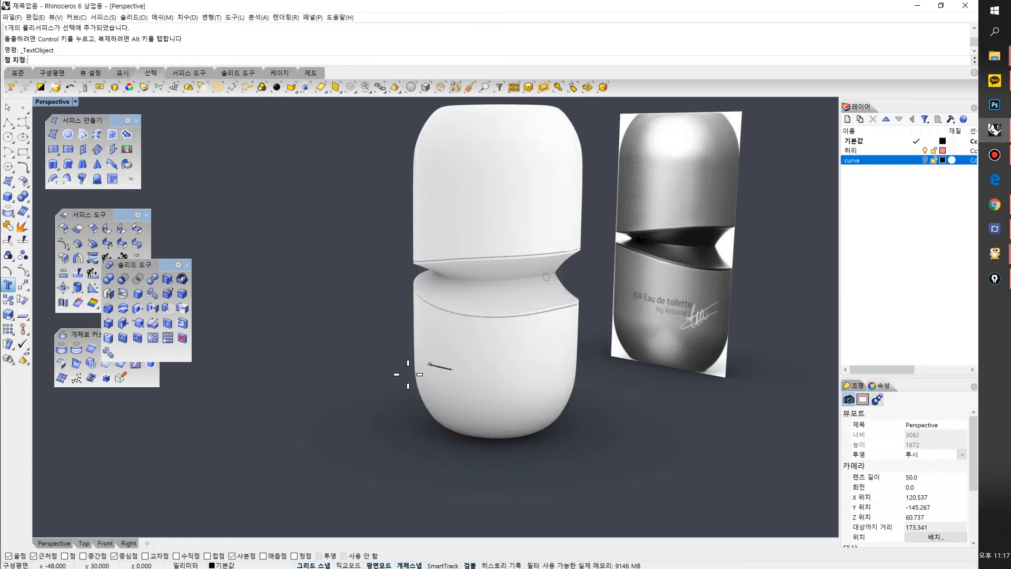
# Place the text object below the bottle in the Front view
pyautogui.hotkey('ctrl', 'F2')
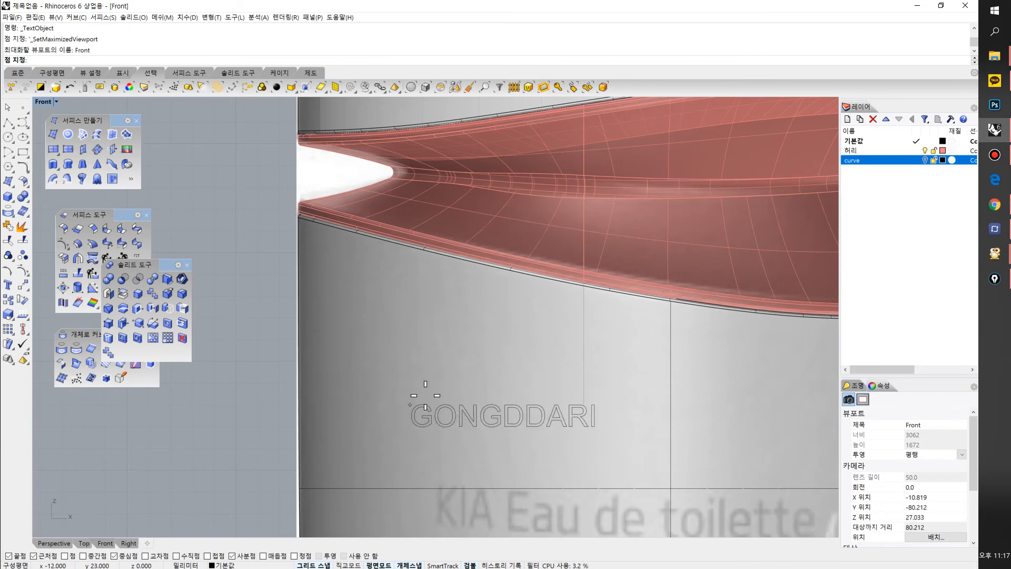
pyautogui.scroll(-10, 425, 403)
pyautogui.moveTo(478, 457); pyautogui.dragTo(392, 349, button='right')
pyautogui.scroll(2, 393, 349)
pyautogui.scroll(-4, 397, 407)
pyautogui.moveTo(397, 409); pyautogui.dragTo(396, 288, button='right')
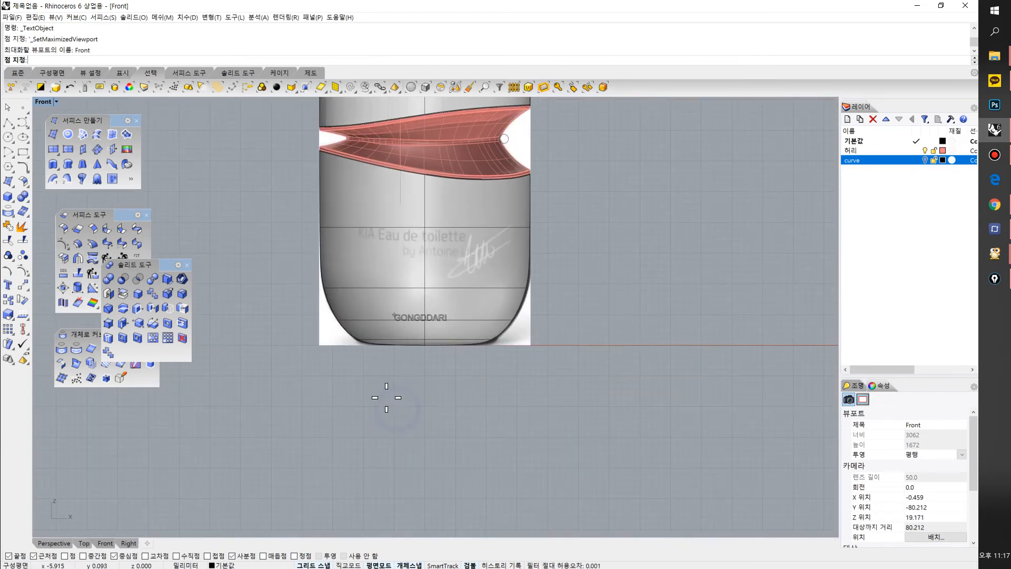
pyautogui.click(400, 435)
# Scale up the text curves until they span about three quarters of the bottle's width
pyautogui.scroll(3, 395, 468)
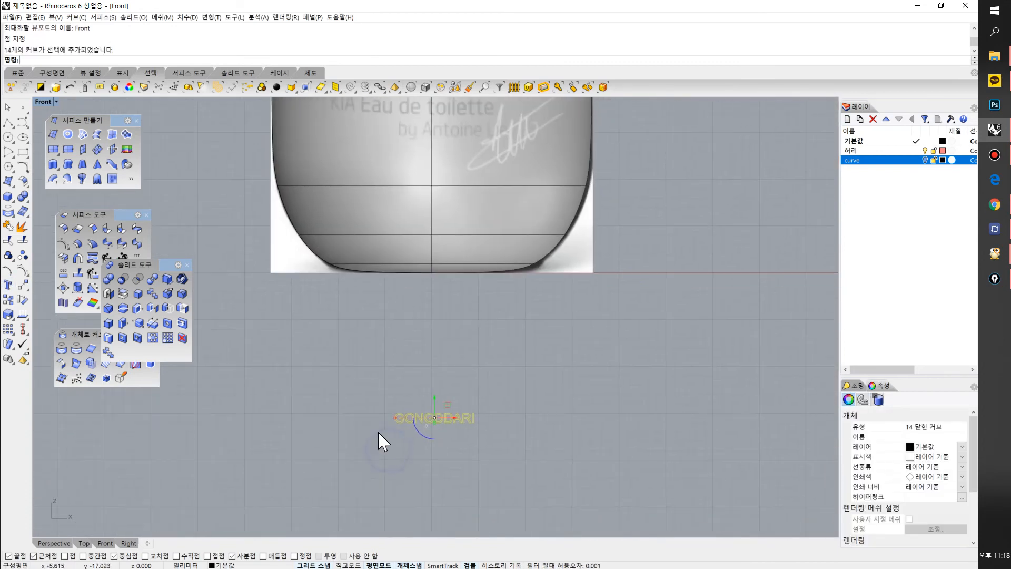
pyautogui.moveTo(394, 419); pyautogui.dragTo(366, 419)
pyautogui.moveTo(435, 424); pyautogui.dragTo(435, 433)
pyautogui.moveTo(366, 418); pyautogui.dragTo(318, 420)
# Move the text up about 33 mm onto the bottle's lower body and group its curves
pyautogui.scroll(-4, 409, 396)
pyautogui.moveTo(411, 396); pyautogui.dragTo(422, 445, button='right')
pyautogui.moveTo(422, 444); pyautogui.dragTo(422, 238)
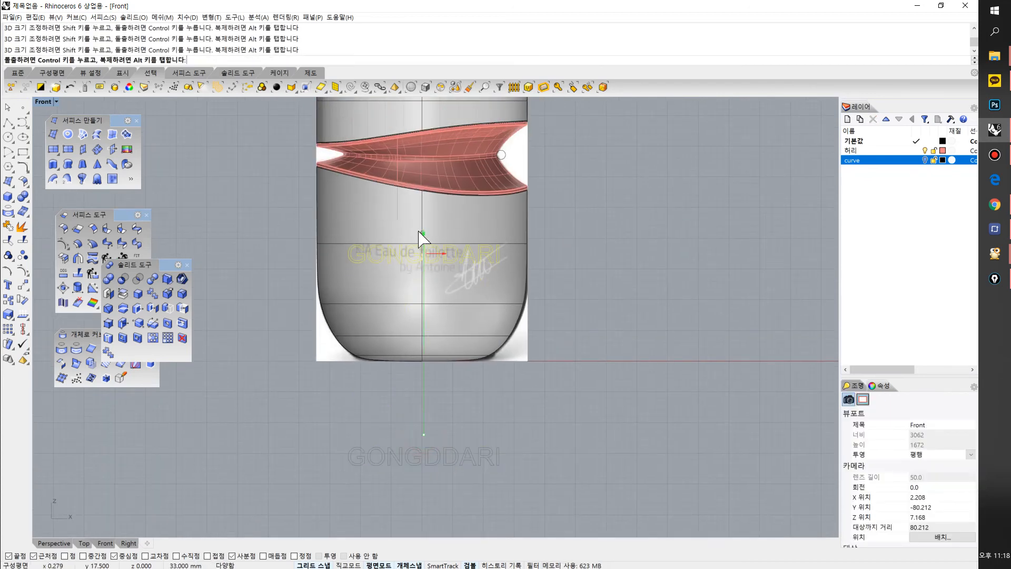
pyautogui.scroll(2, 429, 255)
pyautogui.scroll(4, 434, 253)
pyautogui.hotkey('ctrl', 'g')
# Move the text group out in front of the bottle's lower body in the Perspective view
pyautogui.moveTo(402, 262); pyautogui.dragTo(436, 323, button='right')
pyautogui.hotkey('ctrl', 'F4')
pyautogui.moveTo(605, 287); pyautogui.dragTo(574, 300, button='right')
pyautogui.moveTo(525, 354); pyautogui.dragTo(412, 361)
pyautogui.moveTo(413, 361); pyautogui.dragTo(439, 341, button='right')
pyautogui.scroll(3, 428, 377)
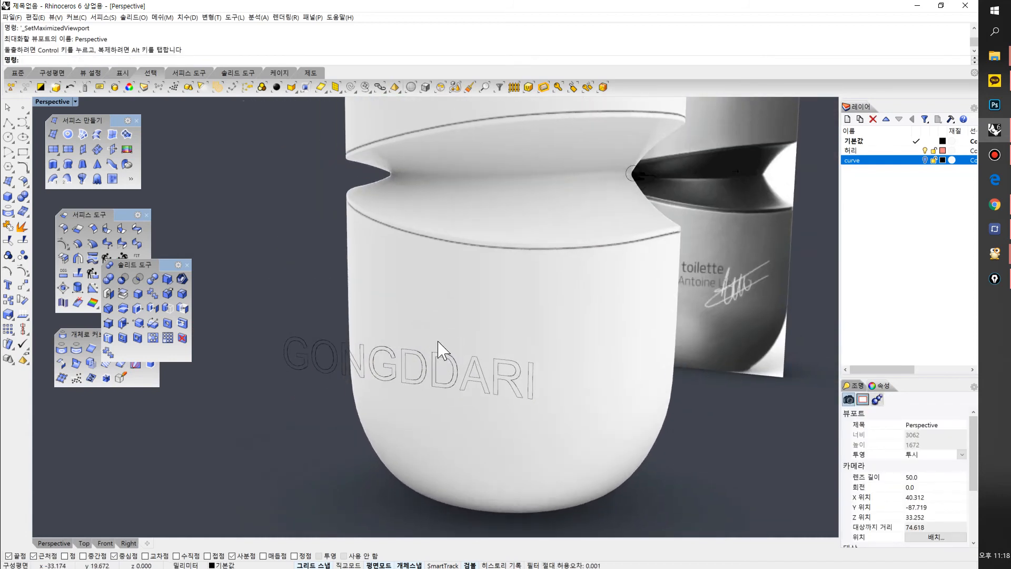
pyautogui.hotkey('ctrl', 'F2')
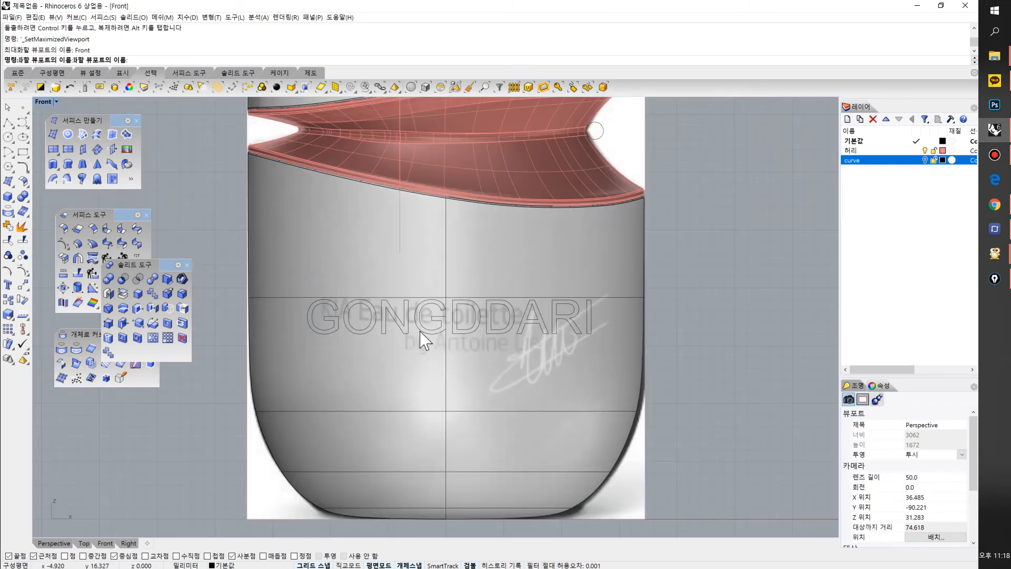
pyautogui.hotkey('ctrl', 'F3')
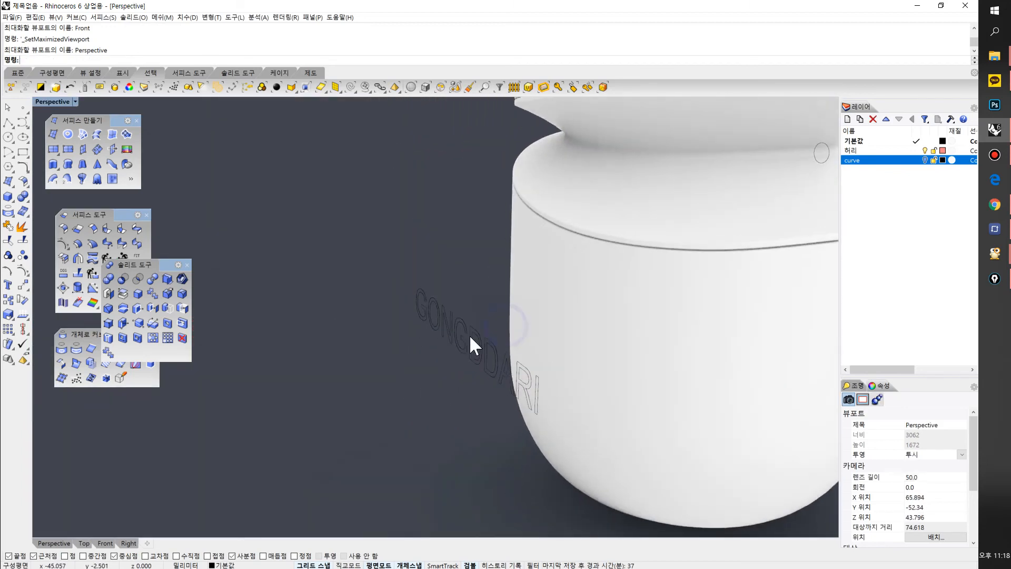
# Move the text group about 6 mm farther forward so it stands clear of the bottle
pyautogui.click(469, 334)
pyautogui.moveTo(431, 336); pyautogui.dragTo(560, 349)
pyautogui.moveTo(432, 334); pyautogui.dragTo(658, 336)
pyautogui.moveTo(468, 355); pyautogui.dragTo(605, 332)
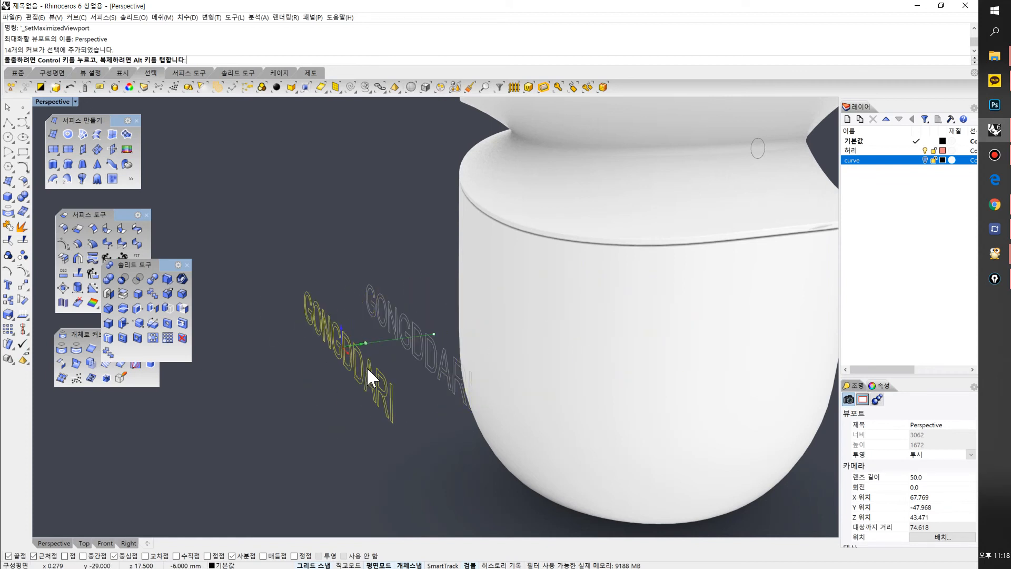
pyautogui.moveTo(366, 366); pyautogui.dragTo(380, 352)
pyautogui.hotkey('ctrl', 'F2')
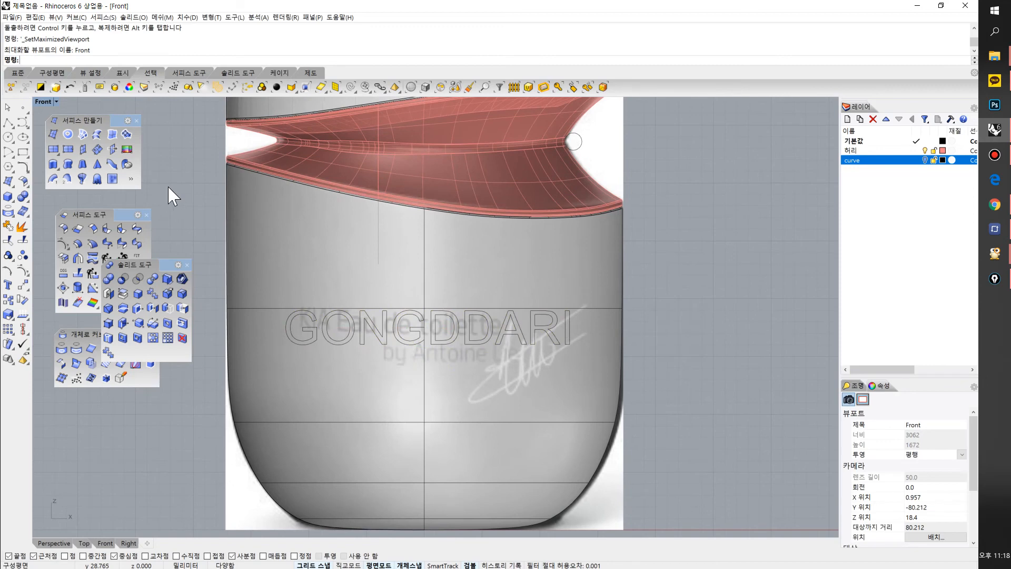
pyautogui.hotkey('ctrl', 'F4')
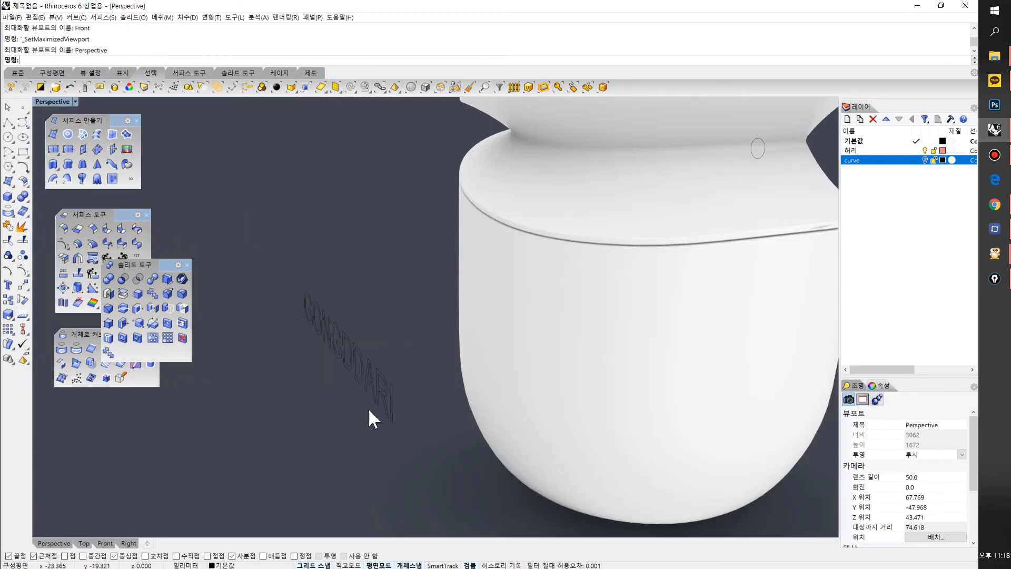
# Show all four views and project the text onto the lower body along the Front view's construction plane Z direction
pyautogui.doubleClick(57, 100)
pyautogui.click(391, 411)
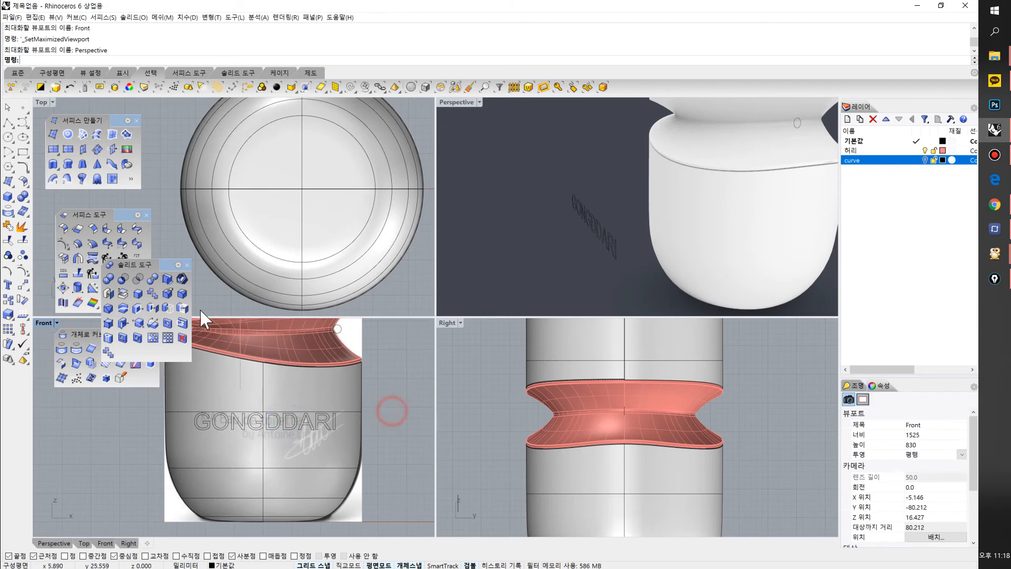
pyautogui.click(10, 212)
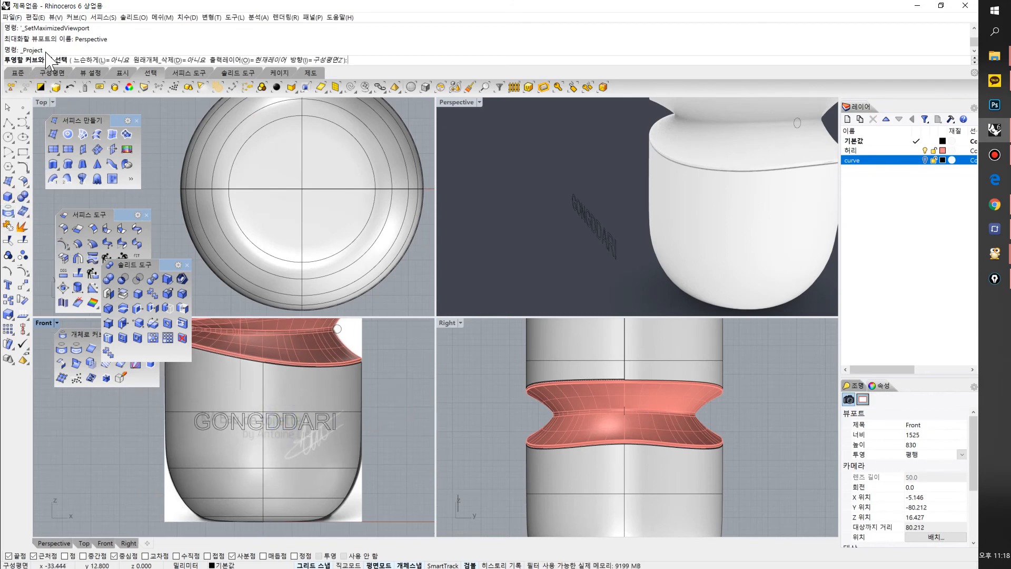
pyautogui.click(256, 418)
pyautogui.scroll(1, 258, 437)
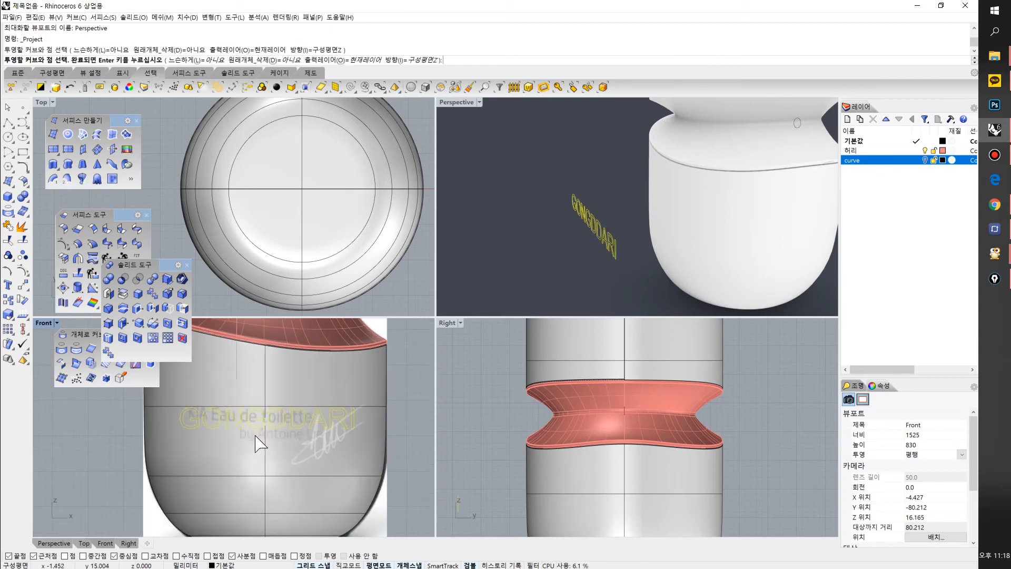
pyautogui.press('Return')
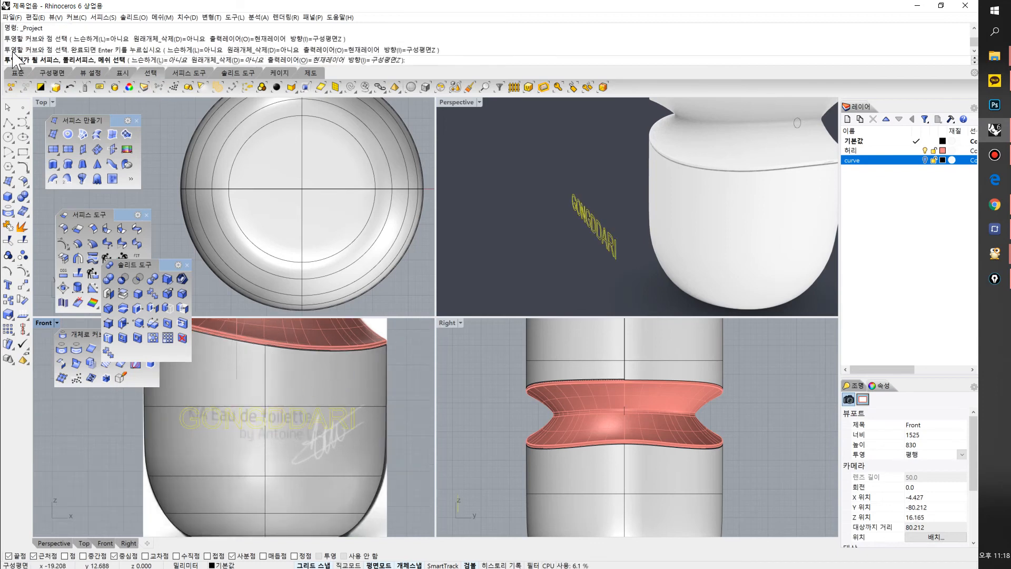
pyautogui.click(332, 382)
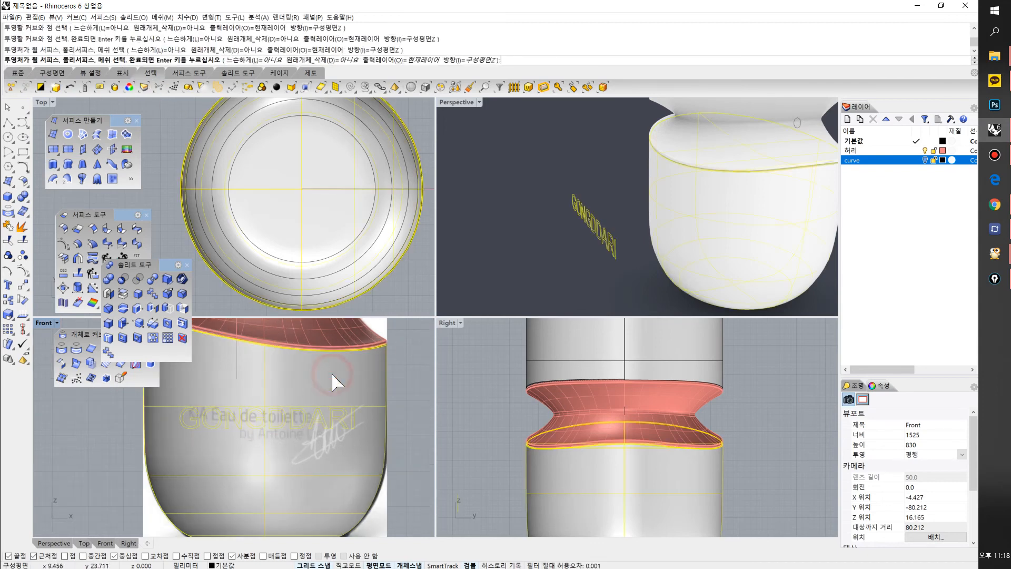
pyautogui.press('Return')
pyautogui.click(420, 424)
# Set the Perspective view to Shaded display
pyautogui.moveTo(686, 246); pyautogui.dragTo(617, 232, button='right')
pyautogui.click(458, 102)
pyautogui.click(474, 131)
pyautogui.moveTo(679, 227)
pyautogui.mouseDown(button='right')
pyautogui.moveTo(568, 245)
pyautogui.moveTo(706, 244)
pyautogui.moveTo(665, 222)
pyautogui.moveTo(714, 264)
pyautogui.mouseUp(button='right')
# Cut the mirrored text copy projected on the back of the lower body, leaving the body itself unselected
pyautogui.moveTo(734, 508); pyautogui.dragTo(639, 501, button='right')
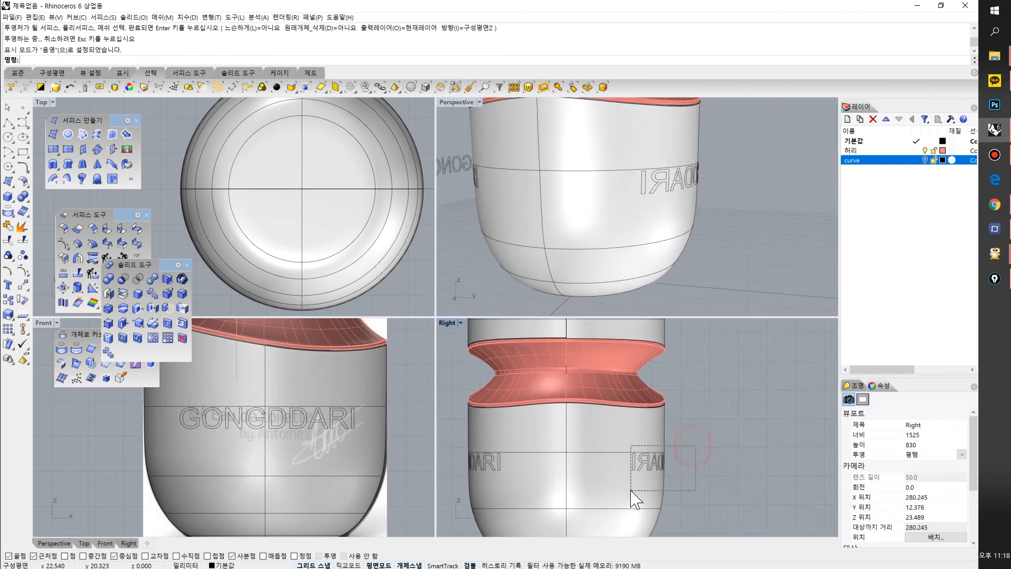
pyautogui.moveTo(695, 419); pyautogui.dragTo(629, 477)
pyautogui.keyDown('ctrl'); pyautogui.click(669, 467); pyautogui.keyUp('ctrl')
pyautogui.scroll(2, 665, 459)
pyautogui.hotkey('ctrl', 'x')
pyautogui.moveTo(695, 213); pyautogui.dragTo(763, 217, button='right')
pyautogui.keyDown('shift'); pyautogui.moveTo(642, 221); pyautogui.dragTo(694, 236, button='right'); pyautogui.keyUp('shift')
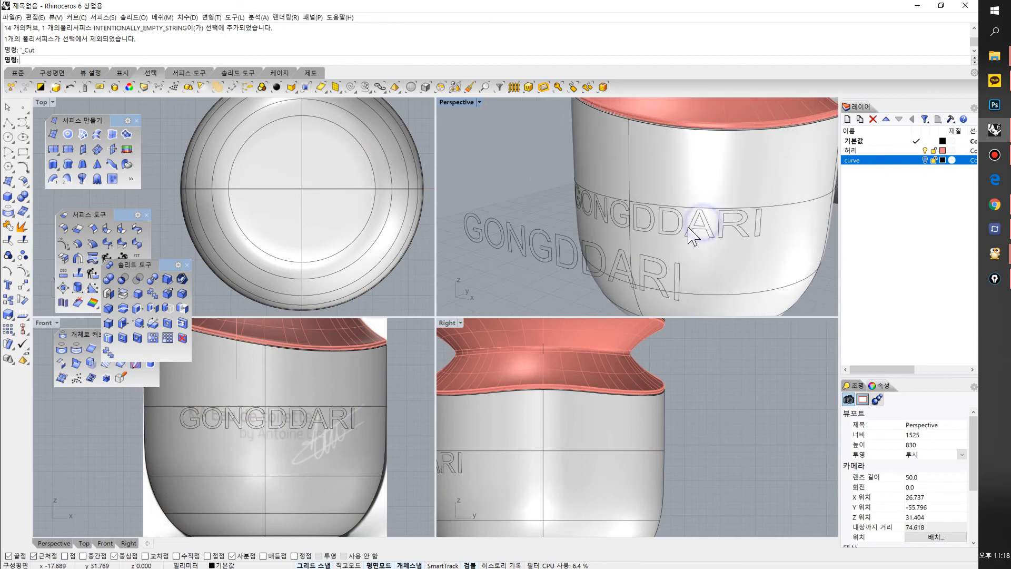
# Maximize the Perspective view and group the text curves projected on the front of the lower body
pyautogui.doubleClick(456, 102)
pyautogui.moveTo(451, 350); pyautogui.dragTo(497, 353, button='right')
pyautogui.click(493, 345)
pyautogui.scroll(-6, 495, 348)
pyautogui.moveTo(594, 384); pyautogui.dragTo(484, 355, button='right')
pyautogui.moveTo(446, 470); pyautogui.dragTo(311, 289)
pyautogui.keyDown('ctrl'); pyautogui.click(451, 333); pyautogui.keyUp('ctrl')
pyautogui.moveTo(451, 334); pyautogui.dragTo(452, 292, button='right')
pyautogui.hotkey('ctrl', 'g')
# Split the lower body with the grouped GONGDDARI curves projected on its front
pyautogui.scroll(8, 454, 295)
pyautogui.click(308, 311)
pyautogui.moveTo(497, 316); pyautogui.dragTo(421, 329, button='right')
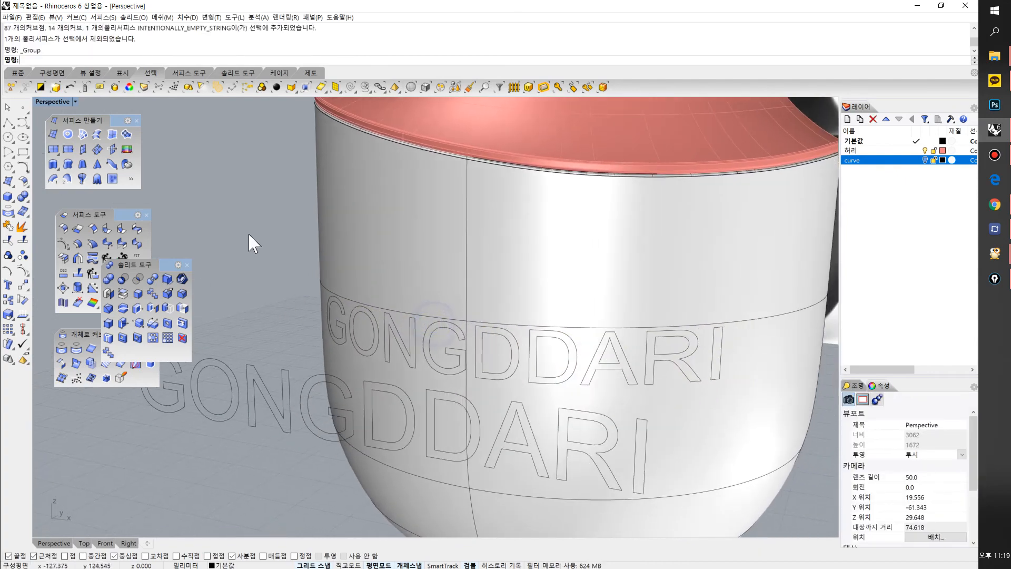
pyautogui.click(24, 241)
pyautogui.click(464, 283)
pyautogui.scroll(3, 481, 342)
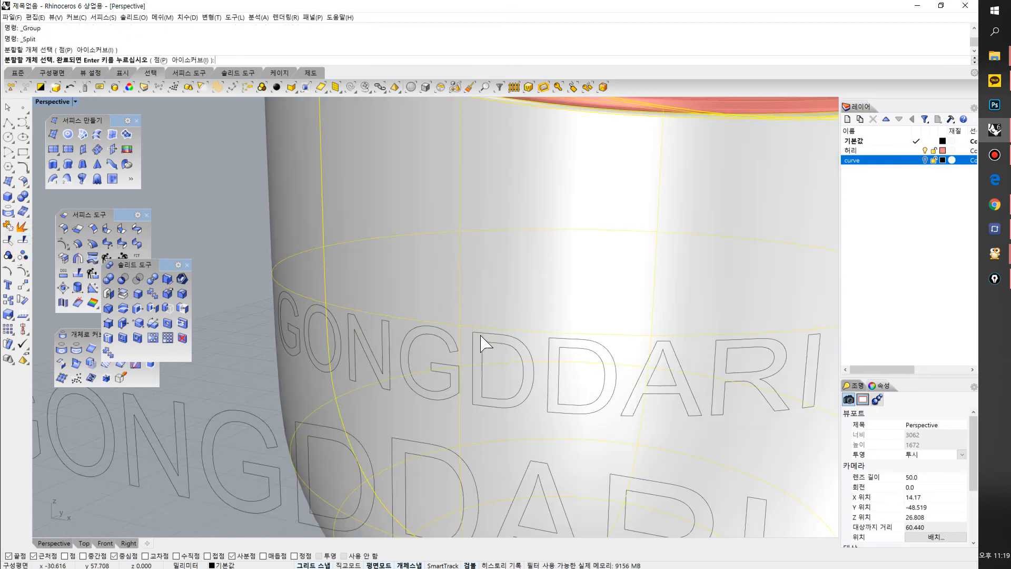
pyautogui.click(481, 346)
pyautogui.press('Return')
pyautogui.scroll(2, 483, 348)
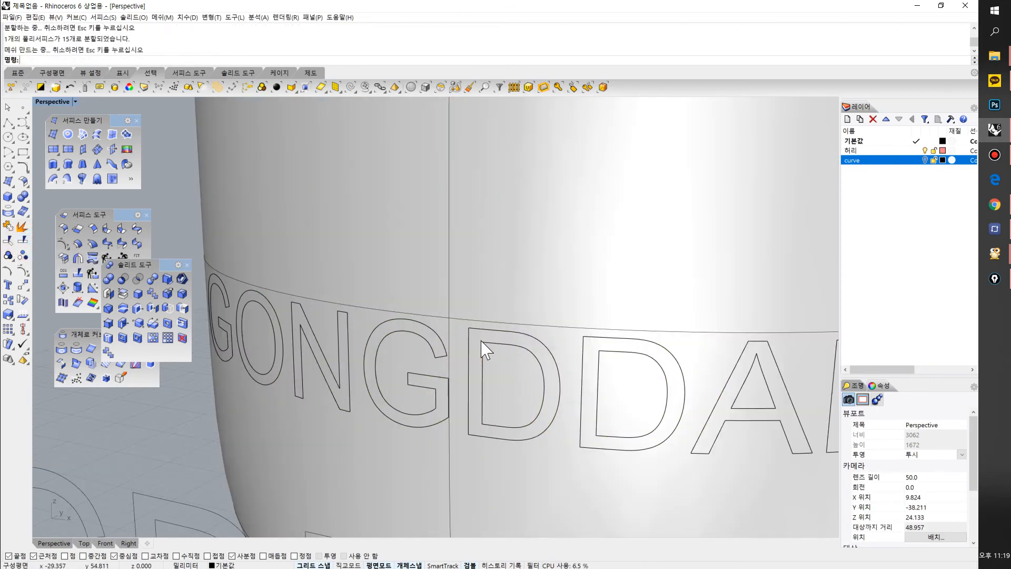
# Cut the projected text curves from the lower body, leaving the split letter surfaces in place
pyautogui.click(480, 342)
pyautogui.click(503, 365)
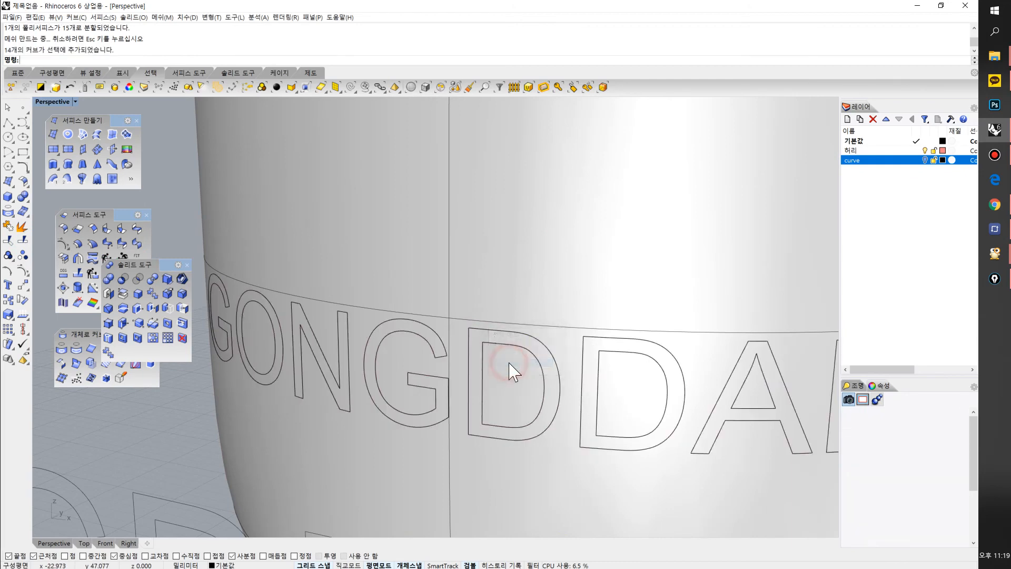
pyautogui.scroll(-5, 511, 369)
pyautogui.hotkey('ctrl', 'x')
pyautogui.scroll(4, 626, 406)
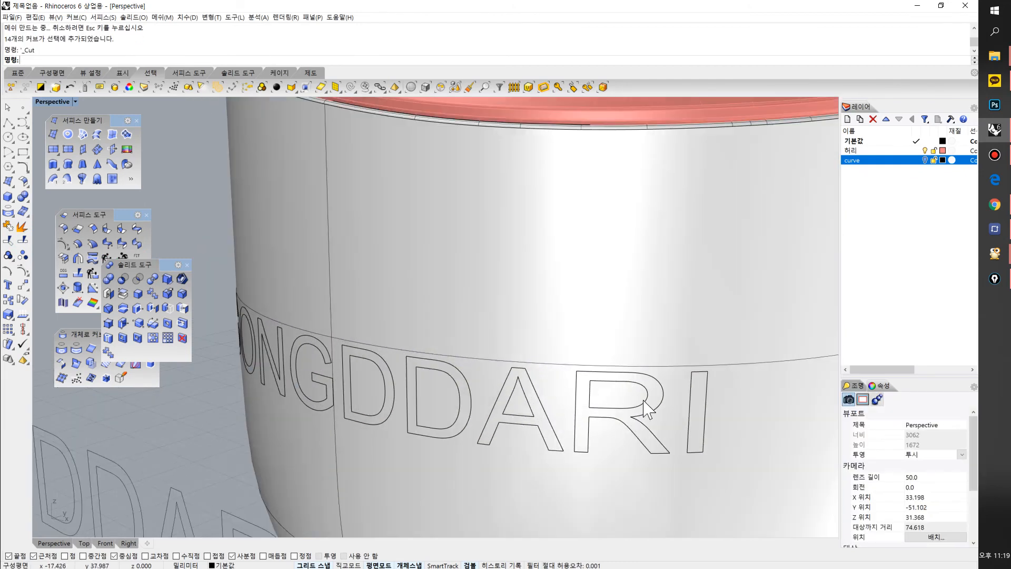
# Select all nine split GONGDDARI letter surfaces on the lower body and group them
pyautogui.click(700, 406)
pyautogui.keyDown('shift'); pyautogui.click(591, 395); pyautogui.keyUp('shift')
pyautogui.scroll(2, 522, 403)
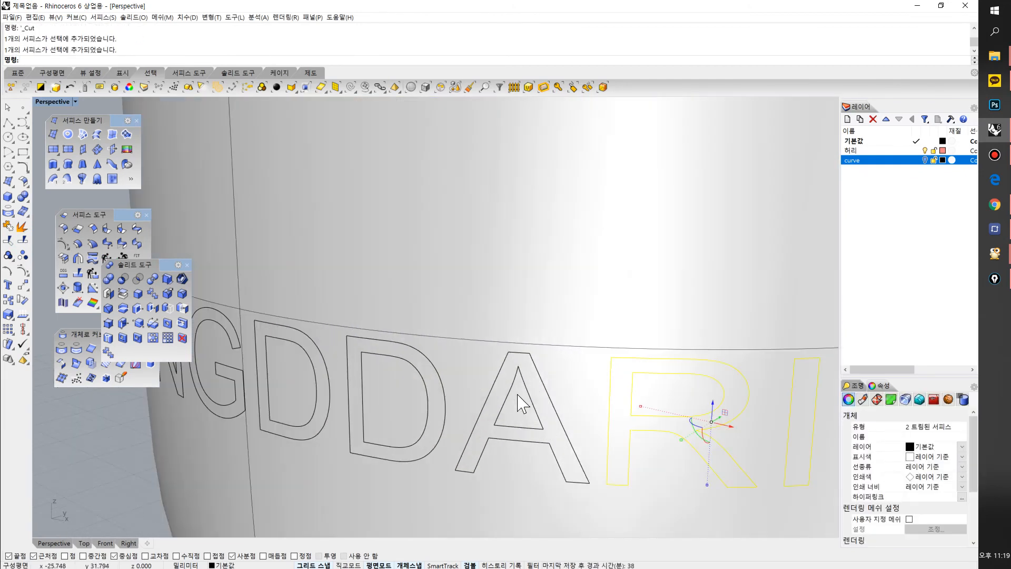
pyautogui.keyDown('shift'); pyautogui.click(504, 391); pyautogui.keyUp('shift')
pyautogui.keyDown('shift'); pyautogui.click(379, 360); pyautogui.keyUp('shift')
pyautogui.keyDown('shift'); pyautogui.click(311, 350); pyautogui.keyUp('shift')
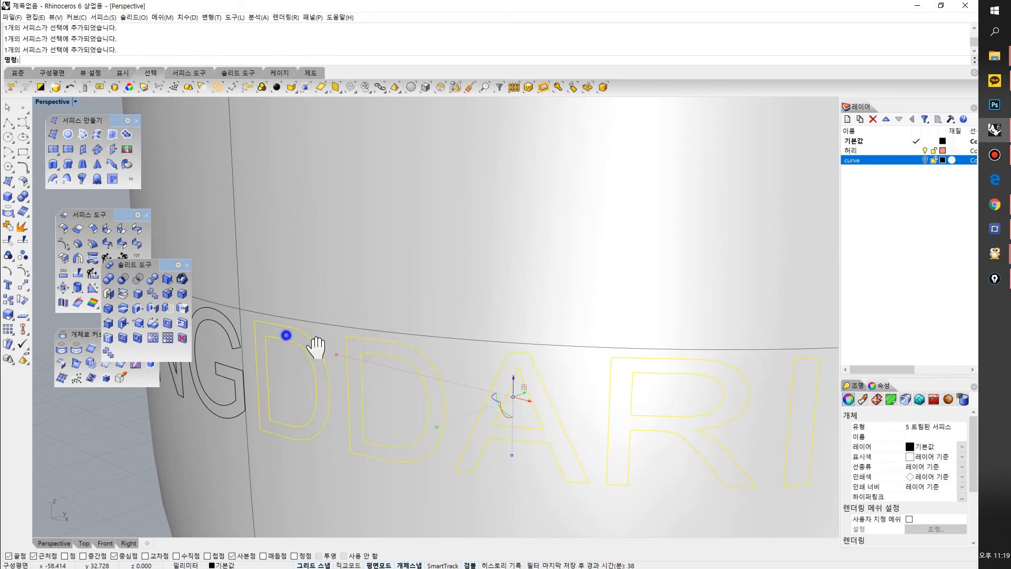
pyautogui.moveTo(286, 343); pyautogui.dragTo(466, 347, button='right')
pyautogui.scroll(3, 463, 339)
pyautogui.keyDown('shift'); pyautogui.click(479, 331); pyautogui.keyUp('shift')
pyautogui.keyDown('shift'); pyautogui.click(427, 328); pyautogui.keyUp('shift')
pyautogui.scroll(3, 312, 317)
pyautogui.moveTo(311, 316); pyautogui.dragTo(354, 308, button='right')
pyautogui.keyDown('shift'); pyautogui.click(684, 255); pyautogui.keyUp('shift')
pyautogui.keyDown('shift'); pyautogui.moveTo(700, 295); pyautogui.dragTo(567, 339, button='right'); pyautogui.keyUp('shift')
pyautogui.keyDown('shift'); pyautogui.click(690, 299); pyautogui.keyUp('shift')
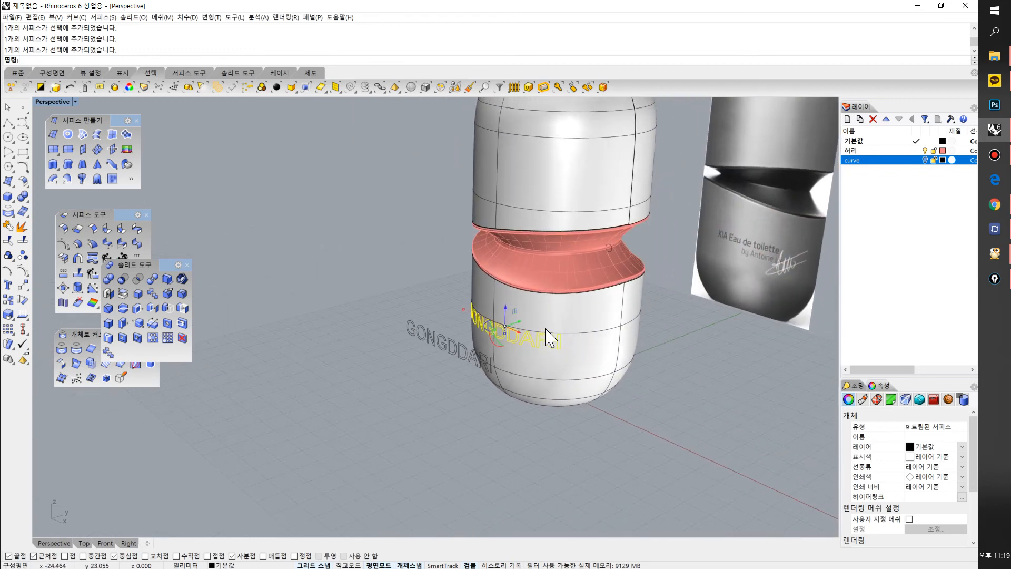
pyautogui.scroll(3, 516, 347)
# Create a new layer named hh and assign the grouped letter surfaces to it
pyautogui.rightClick(878, 210)
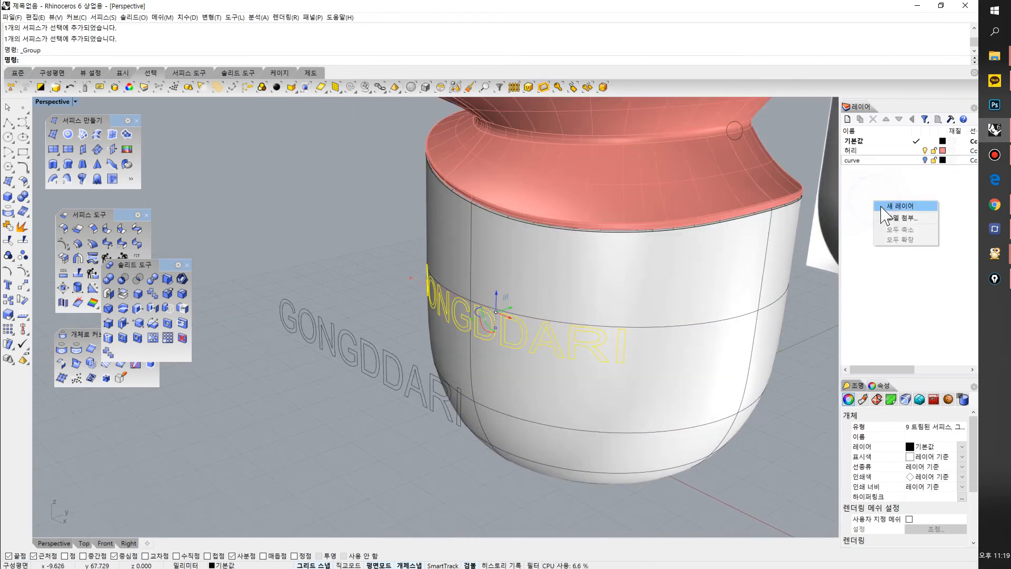
pyautogui.click(885, 215)
pyautogui.click(885, 213)
pyautogui.click(962, 446)
pyautogui.click(918, 494)
pyautogui.click(797, 435)
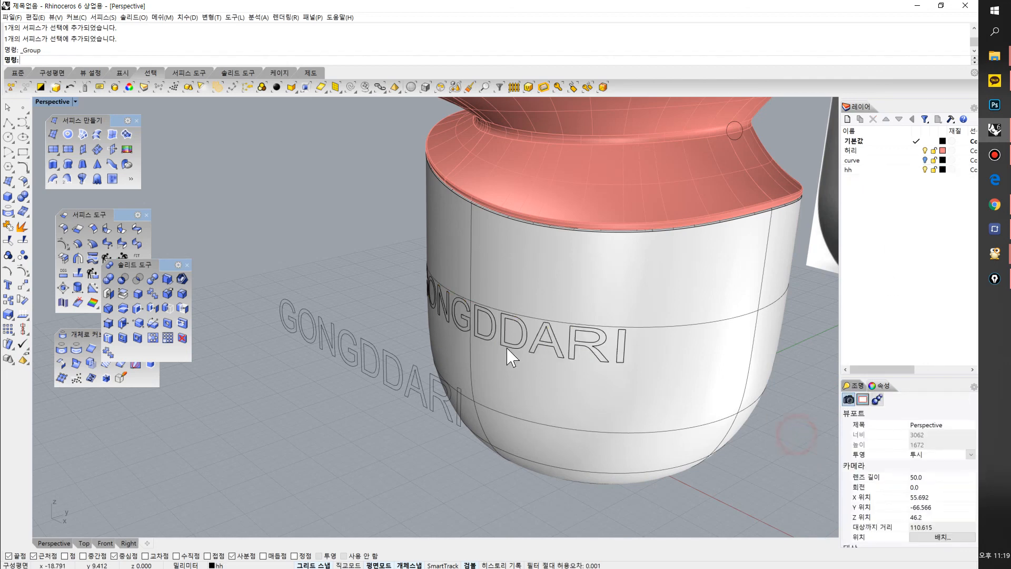
# Set the Perspective view to Rendered display
pyautogui.click(75, 102)
pyautogui.click(63, 135)
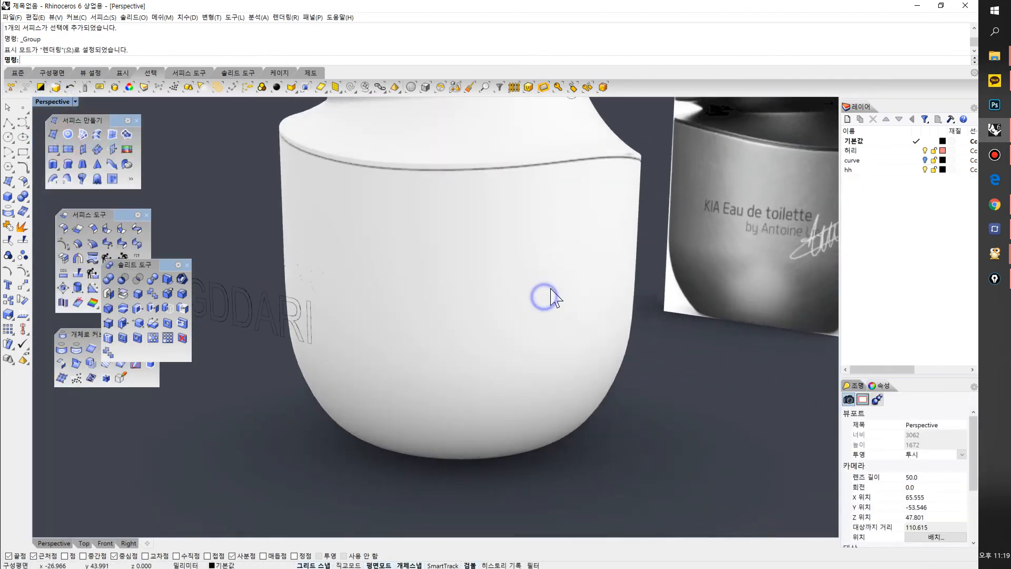
pyautogui.keyDown('ctrl'); pyautogui.moveTo(545, 297); pyautogui.dragTo(566, 421, button='right'); pyautogui.keyUp('ctrl')
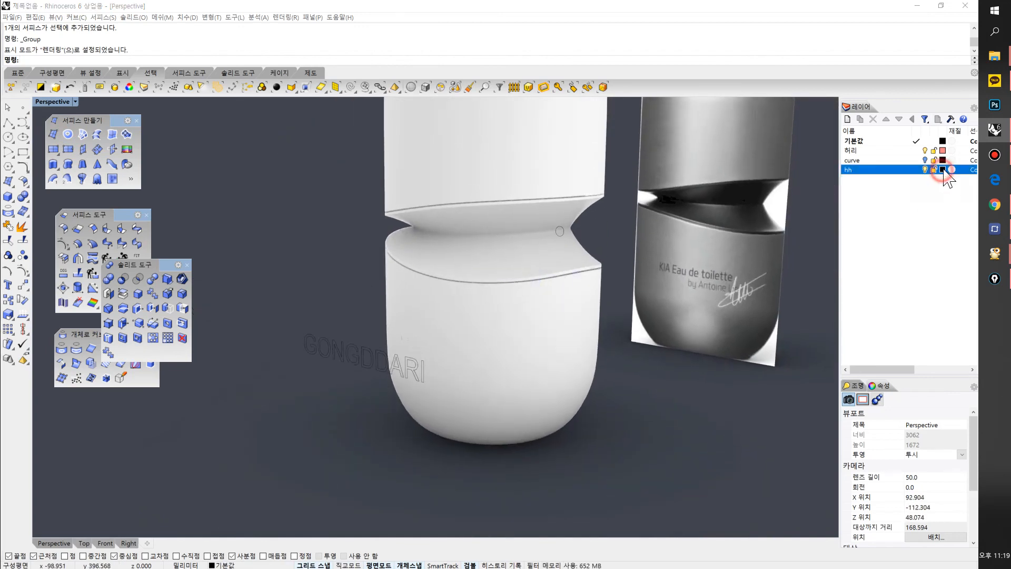
# Change the hh layer's display colour to dark grey
pyautogui.click(942, 170)
pyautogui.click(527, 408)
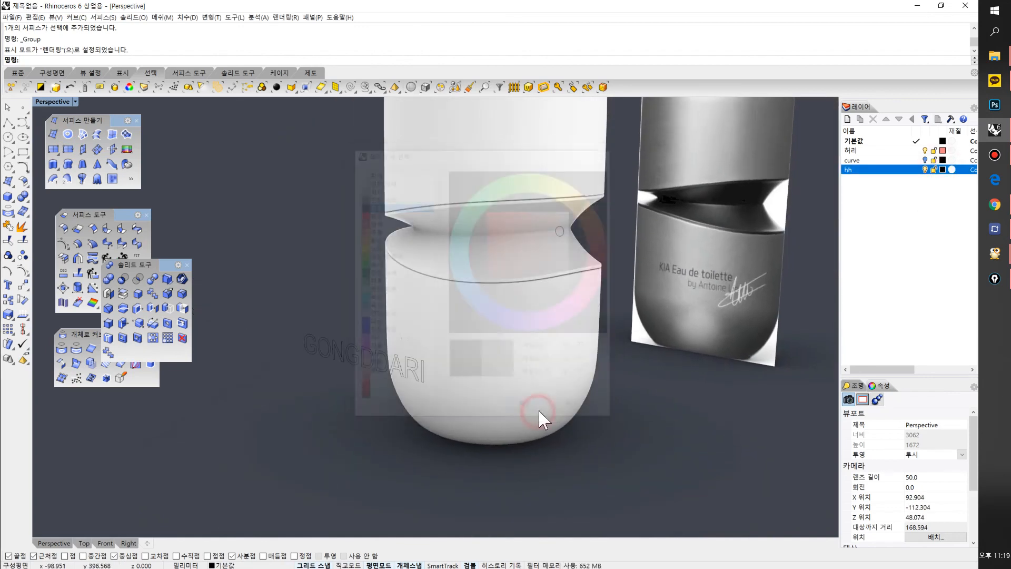
pyautogui.moveTo(647, 400); pyautogui.dragTo(700, 400, button='right')
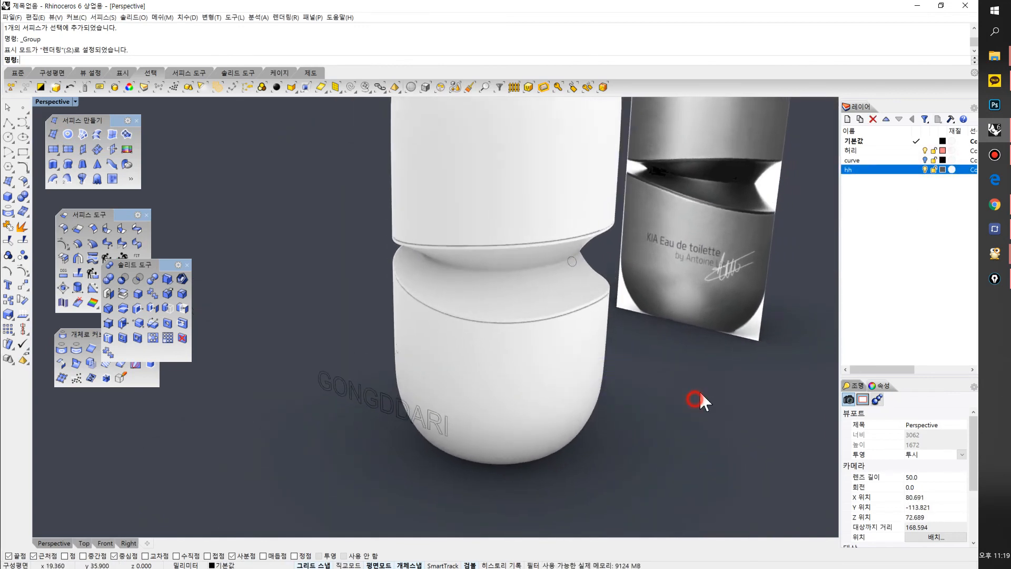
# Give the hh layer's plaster (석고) material a dark grey colour
pyautogui.click(952, 169)
pyautogui.press('Return')
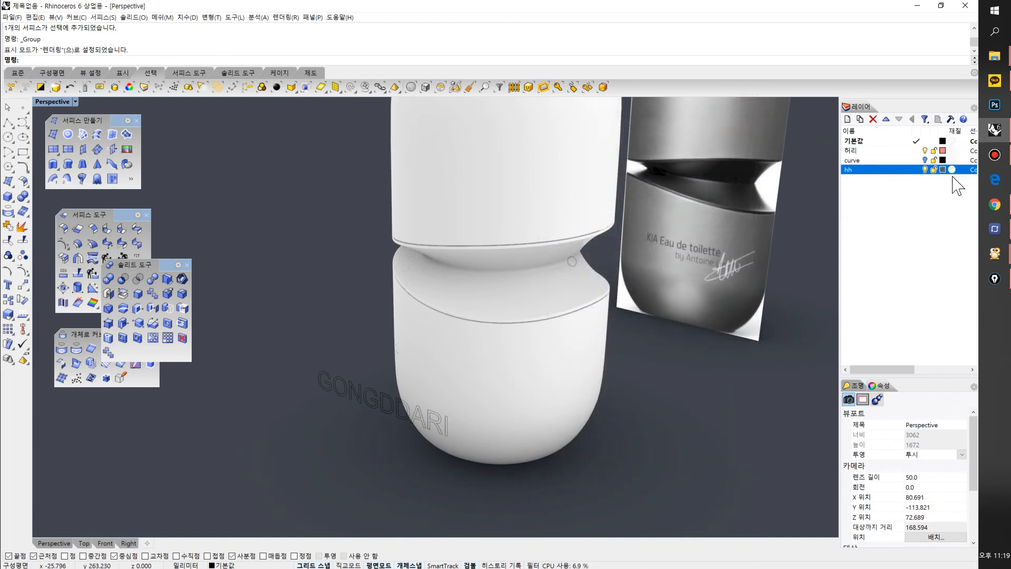
pyautogui.click(953, 169)
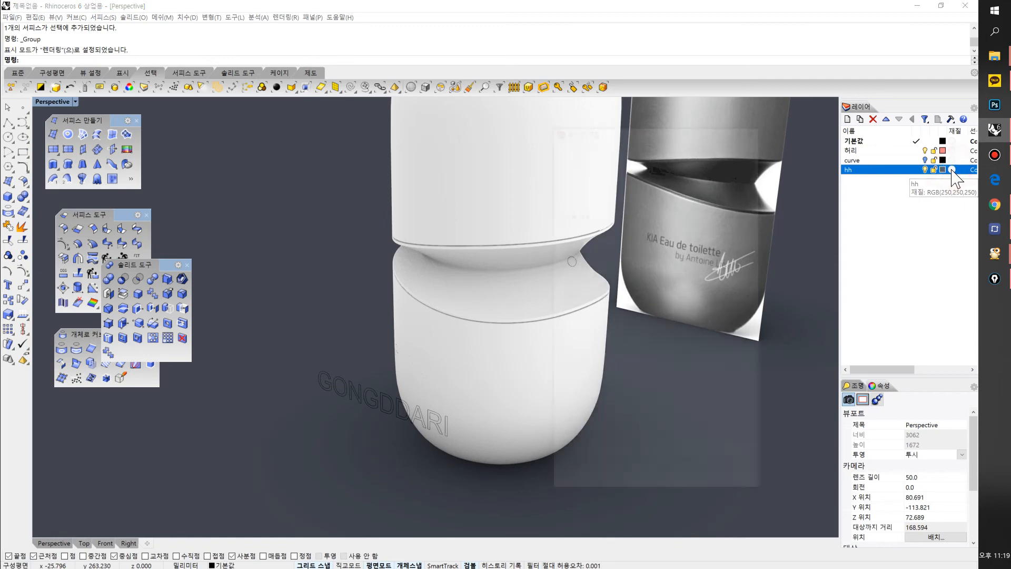
pyautogui.click(706, 288)
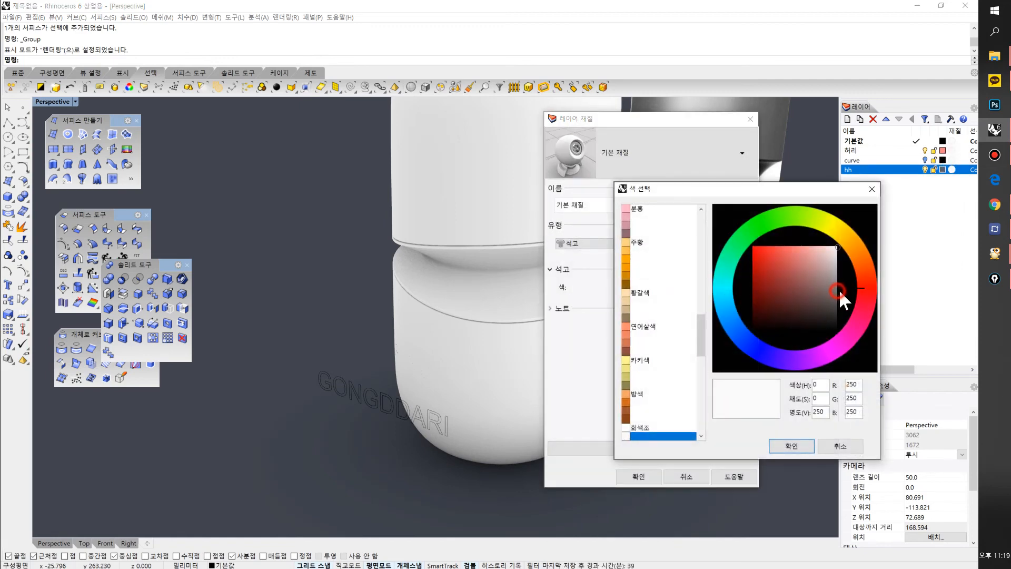
pyautogui.click(838, 290)
pyautogui.click(792, 446)
pyautogui.click(639, 474)
pyautogui.moveTo(640, 473); pyautogui.dragTo(666, 363, button='right')
pyautogui.scroll(-3, 611, 406)
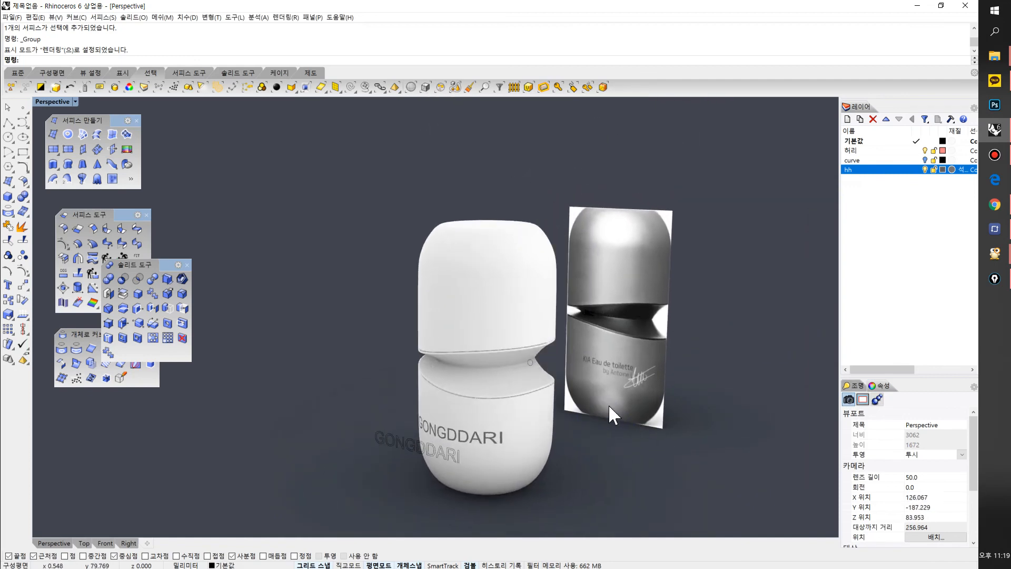
# Cut the original flat GONGDDARI text curves standing in front of the bottle
pyautogui.scroll(2, 526, 405)
pyautogui.moveTo(495, 427); pyautogui.dragTo(458, 336, button='right')
pyautogui.moveTo(353, 366); pyautogui.dragTo(295, 455)
pyautogui.hotkey('ctrl', 'x')
pyautogui.moveTo(493, 436); pyautogui.dragTo(681, 374, button='right')
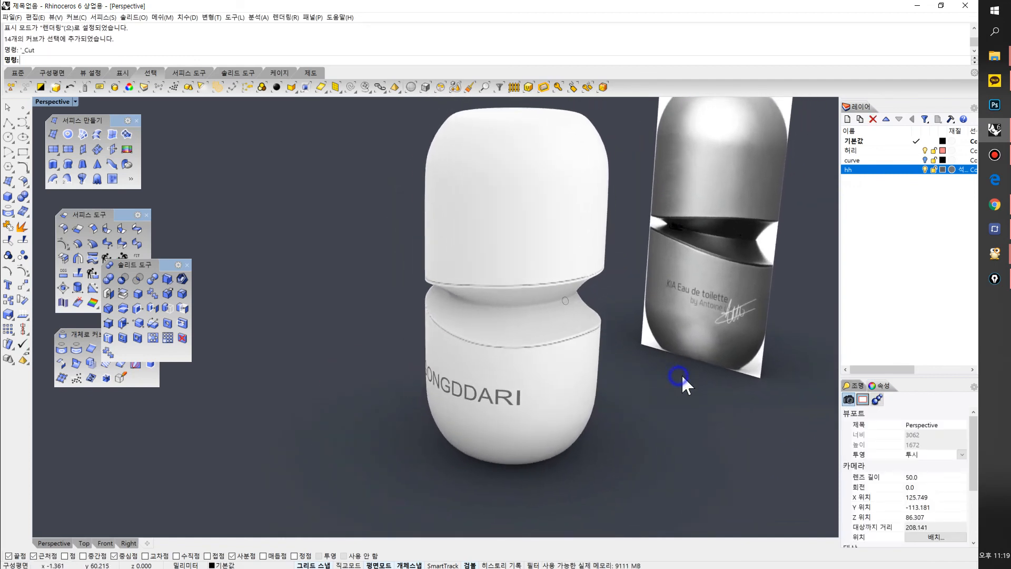
# Set the material type of the 기본값 layer, which holds the upper body, to metal (금속)
pyautogui.click(910, 185)
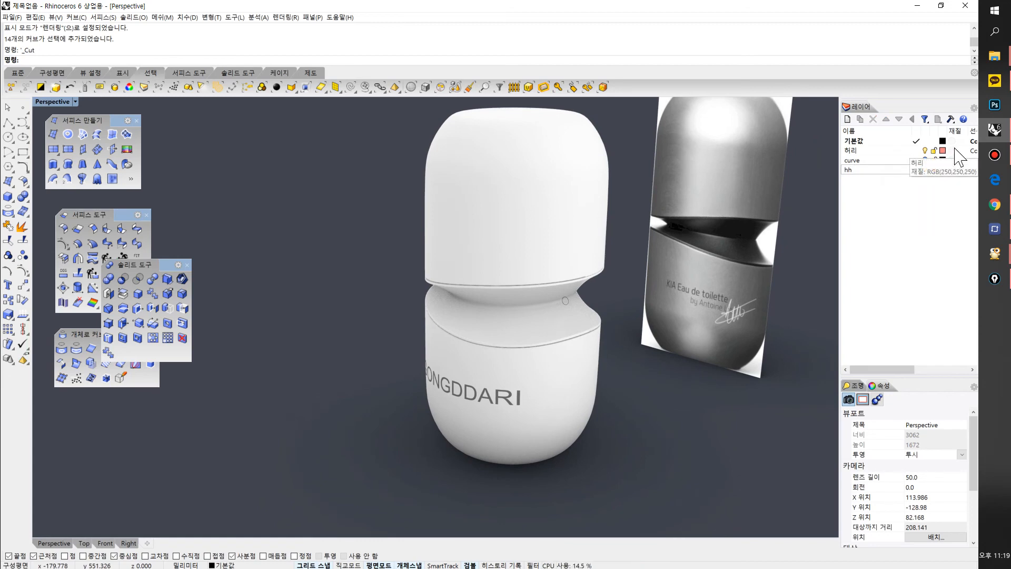
pyautogui.click(596, 175)
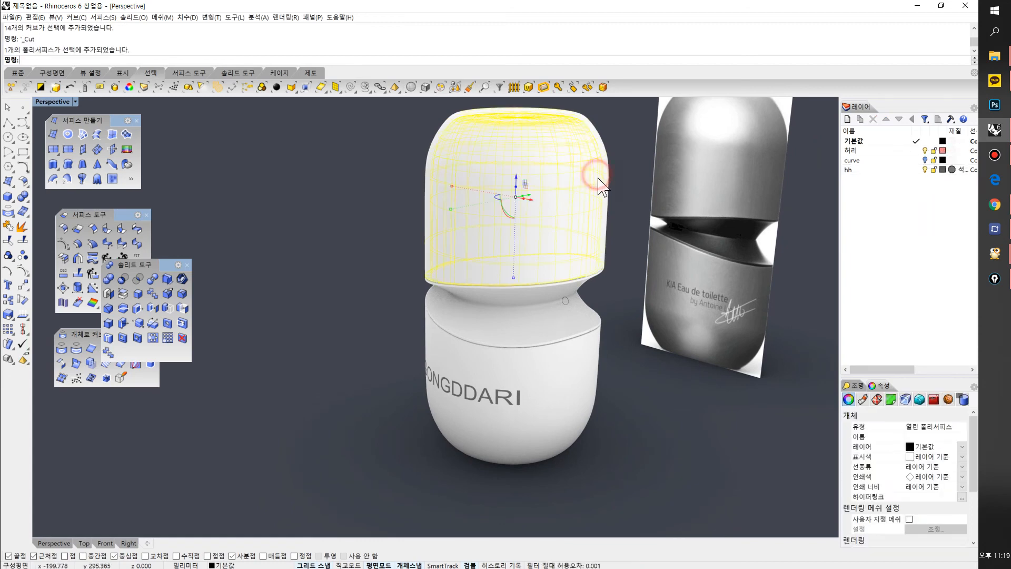
pyautogui.click(951, 142)
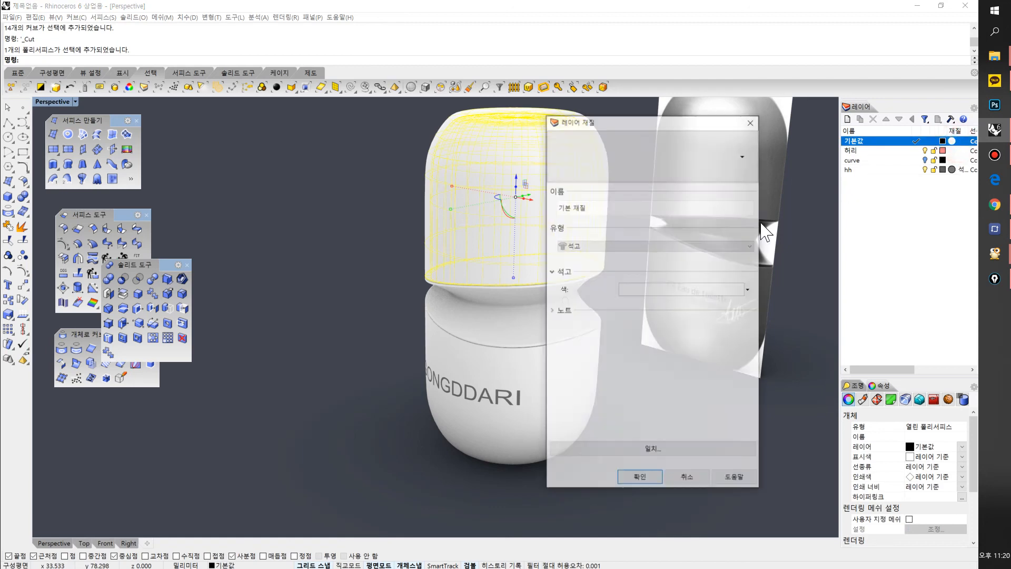
pyautogui.click(633, 245)
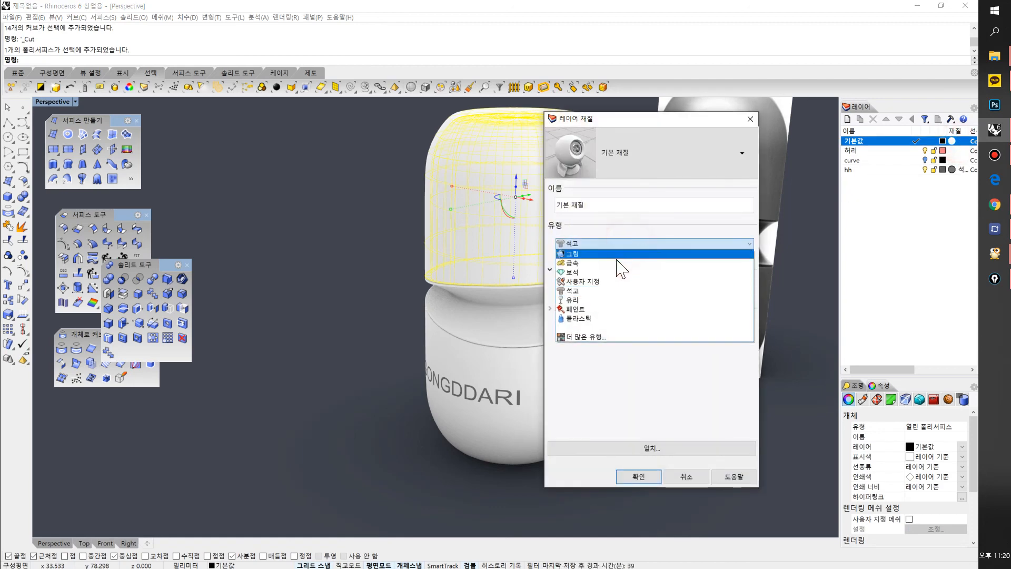
pyautogui.click(577, 263)
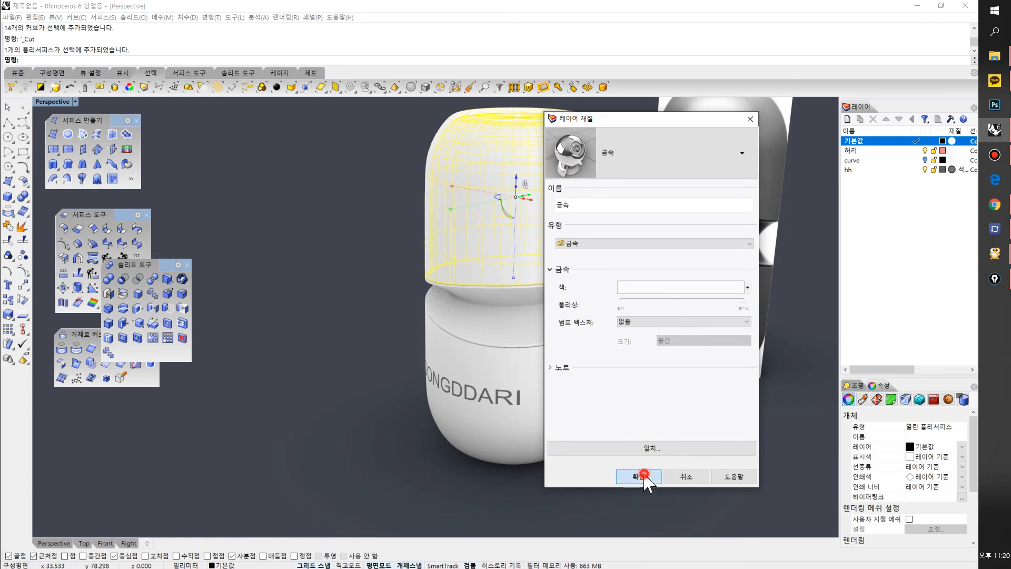
pyautogui.click(644, 474)
pyautogui.click(678, 447)
pyautogui.moveTo(621, 408); pyautogui.dragTo(644, 406, button='right')
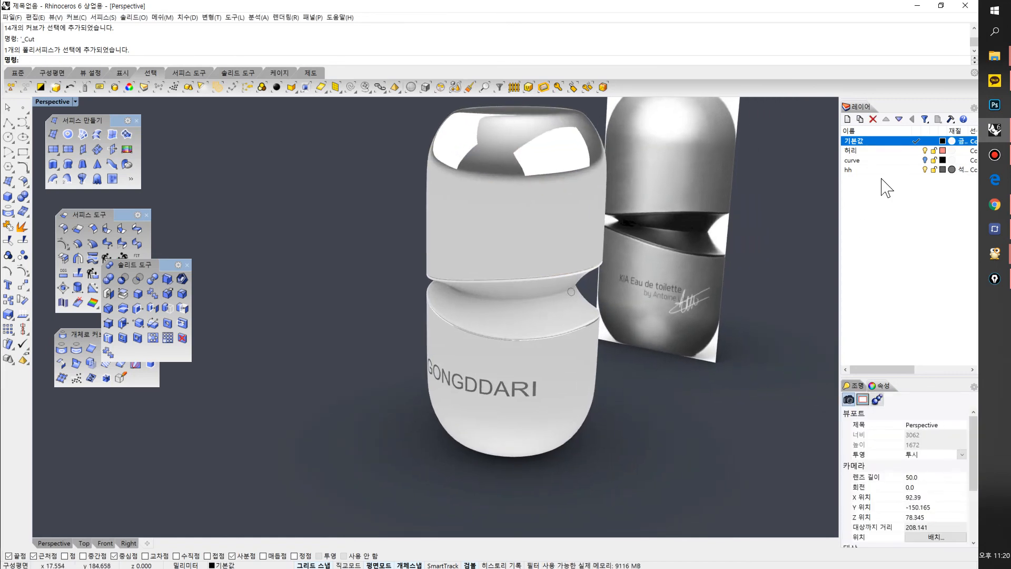
# Assign the lower body to the 기본값 layer
pyautogui.click(582, 355)
pyautogui.click(962, 449)
pyautogui.click(924, 457)
pyautogui.click(676, 411)
pyautogui.moveTo(676, 411); pyautogui.dragTo(764, 243, button='right')
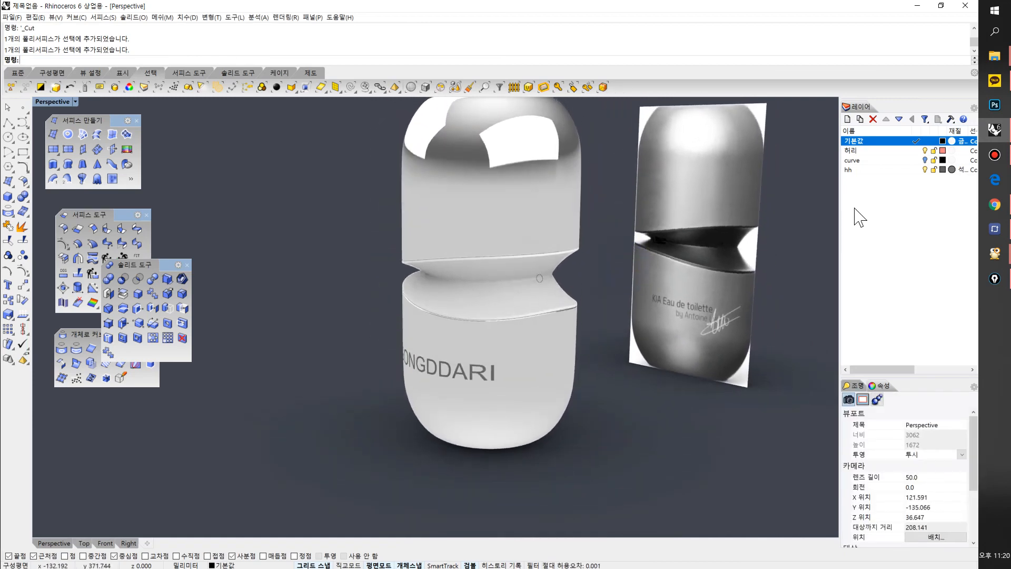
# Reduce the polish (폴리싱) of the 기본값 layer's metal material for blurrier reflections
pyautogui.click(956, 141)
pyautogui.moveTo(705, 301)
pyautogui.mouseDown()
pyautogui.moveTo(690, 301)
pyautogui.moveTo(706, 304)
pyautogui.mouseUp()
pyautogui.click(651, 476)
pyautogui.moveTo(601, 337); pyautogui.dragTo(584, 359, button='right')
pyautogui.click(722, 406)
pyautogui.scroll(2, 584, 359)
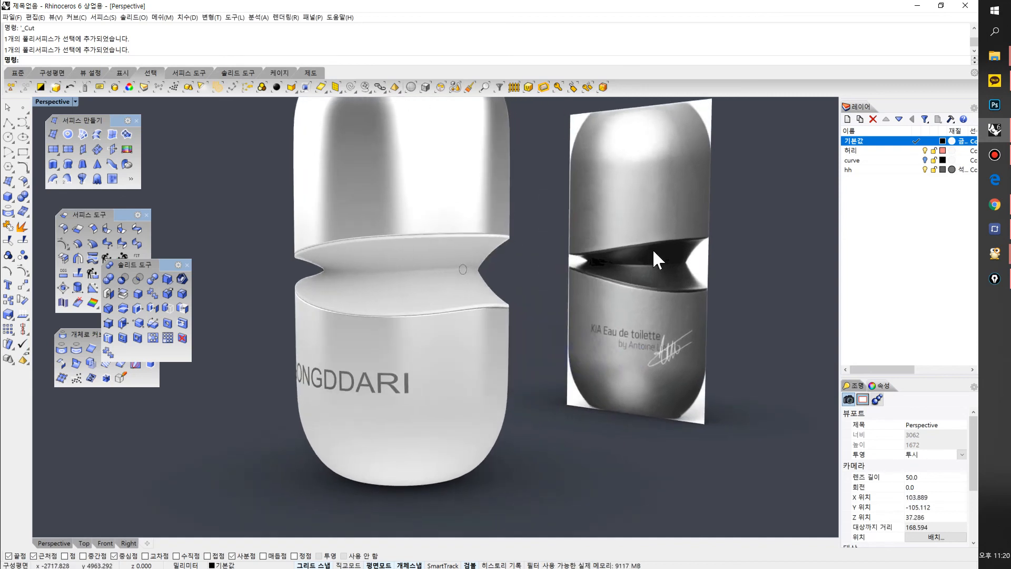
# Set the 허리 layer's material to plastic (플라스틱) with the dark colour RGB 36, 36, 36
pyautogui.click(859, 221)
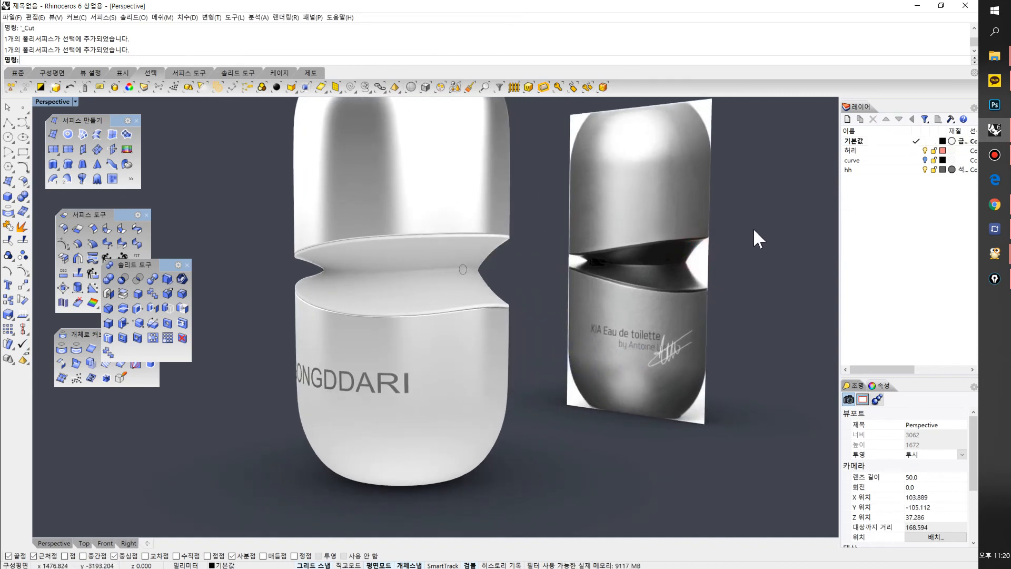
pyautogui.click(951, 151)
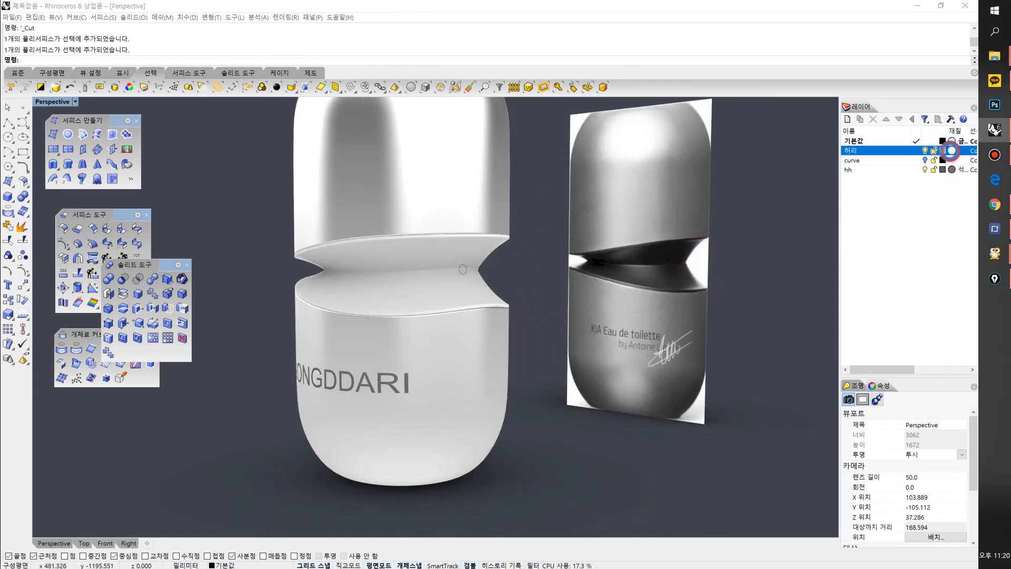
pyautogui.click(688, 287)
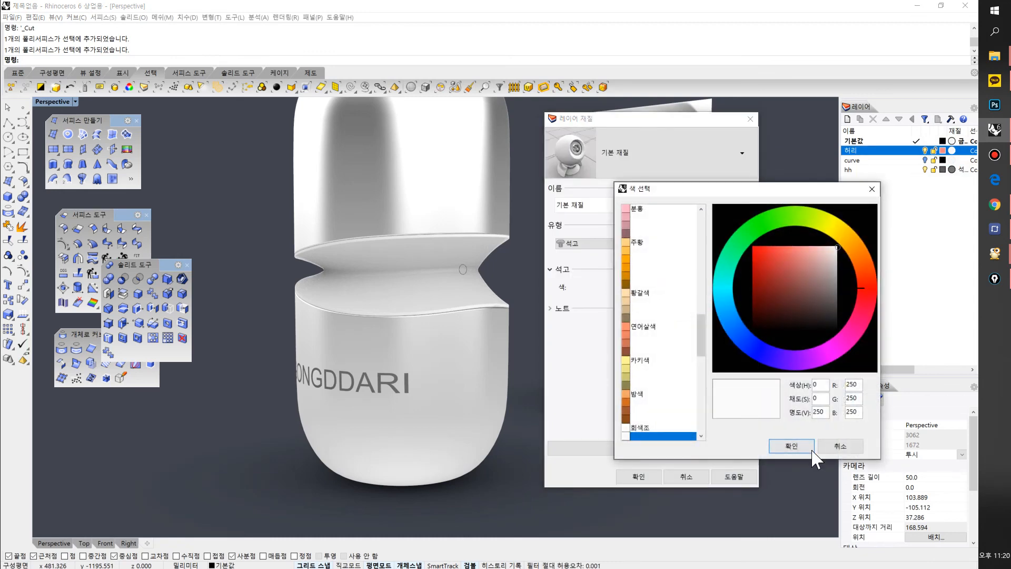
pyautogui.click(791, 445)
pyautogui.click(655, 244)
pyautogui.click(627, 319)
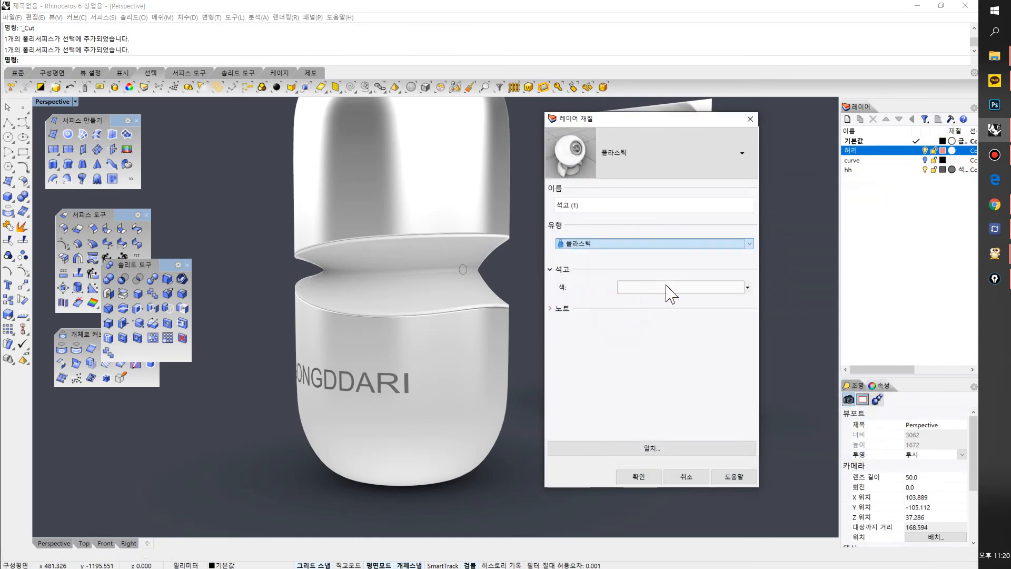
pyautogui.click(684, 287)
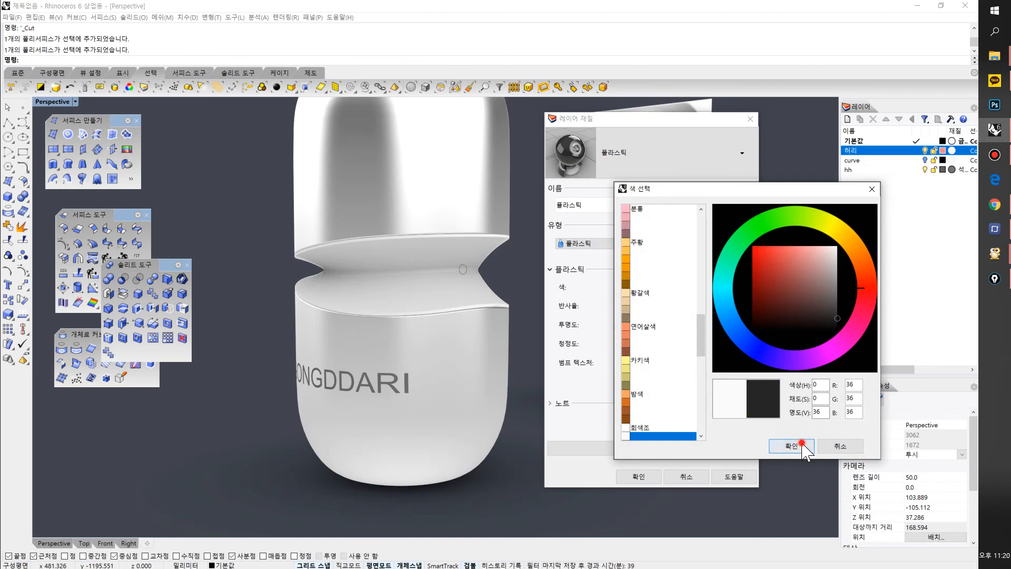
pyautogui.click(802, 444)
pyautogui.click(638, 477)
pyautogui.moveTo(676, 438); pyautogui.dragTo(701, 399, button='right')
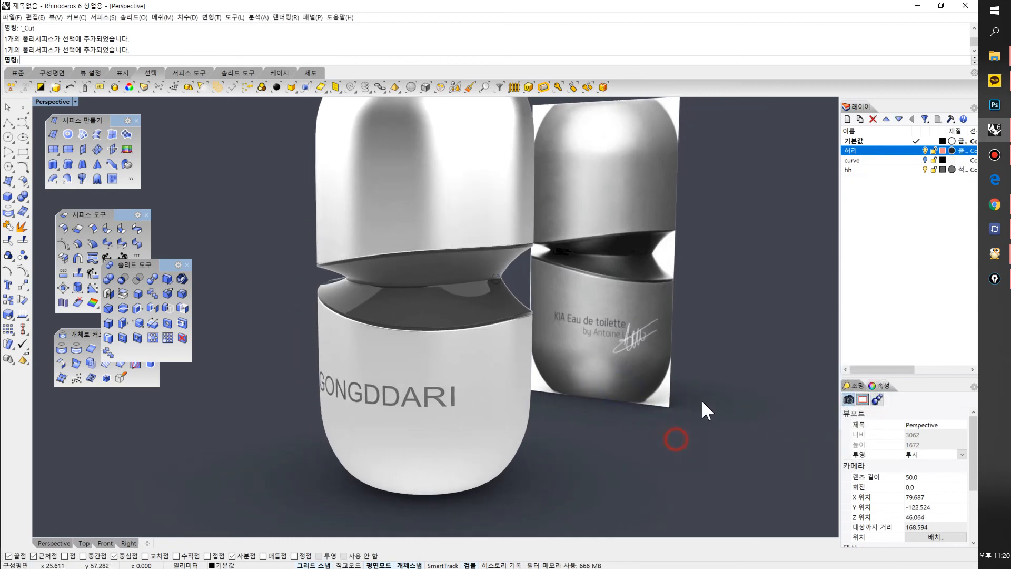
# Set the reflectivity (반사율) of the 허리 layer's plastic material to 59%
pyautogui.click(951, 150)
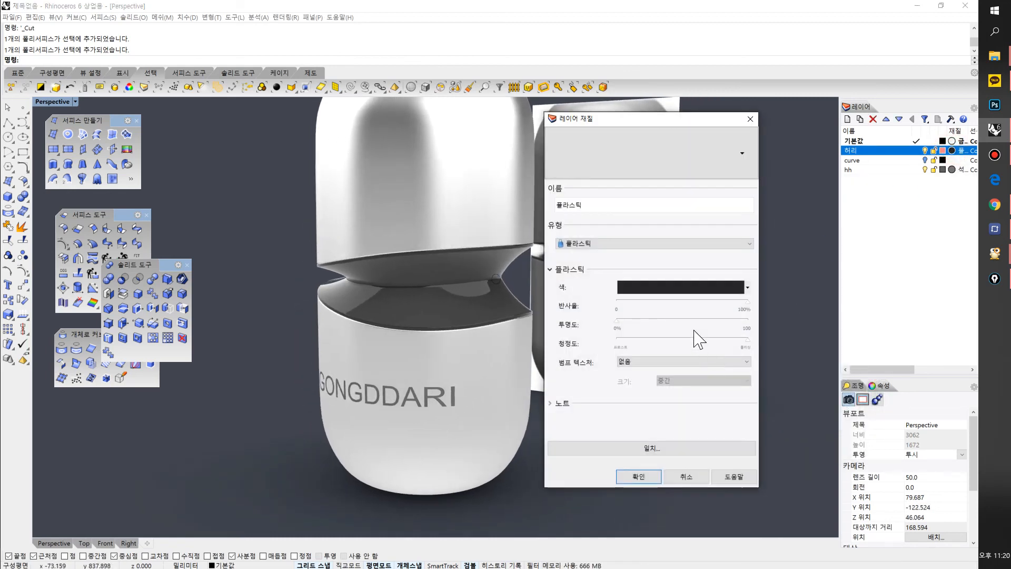
pyautogui.moveTo(700, 302); pyautogui.dragTo(746, 315)
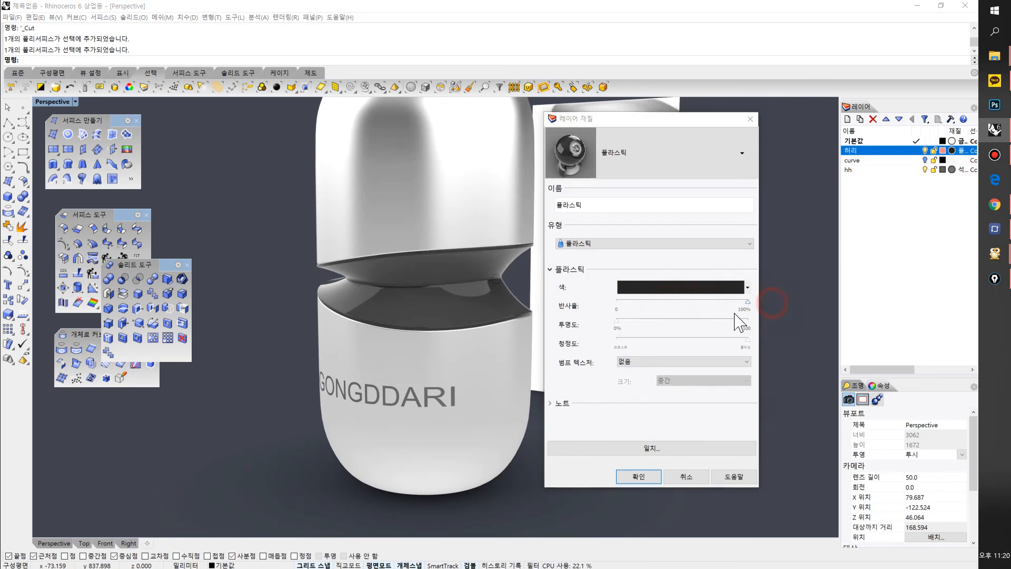
pyautogui.click(693, 303)
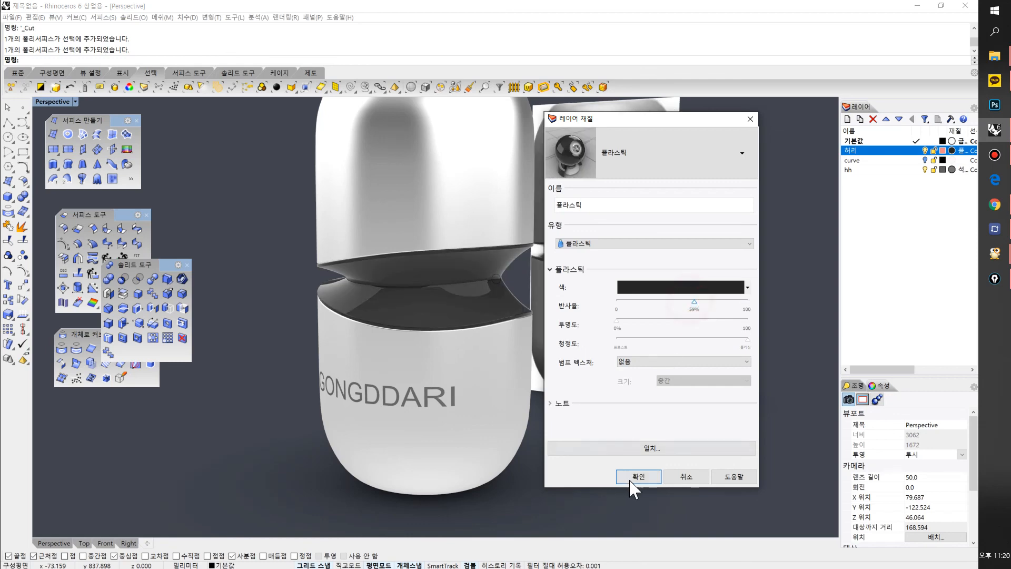
pyautogui.click(630, 478)
pyautogui.moveTo(602, 445)
pyautogui.mouseDown(button='right')
pyautogui.moveTo(544, 422)
pyautogui.moveTo(505, 425)
pyautogui.moveTo(588, 428)
pyautogui.moveTo(582, 435)
pyautogui.moveTo(605, 427)
pyautogui.mouseUp(button='right')
# Change the 허리 layer's material type to metal (금속) and set its polish (폴리싱) to about mid-range
pyautogui.click(951, 151)
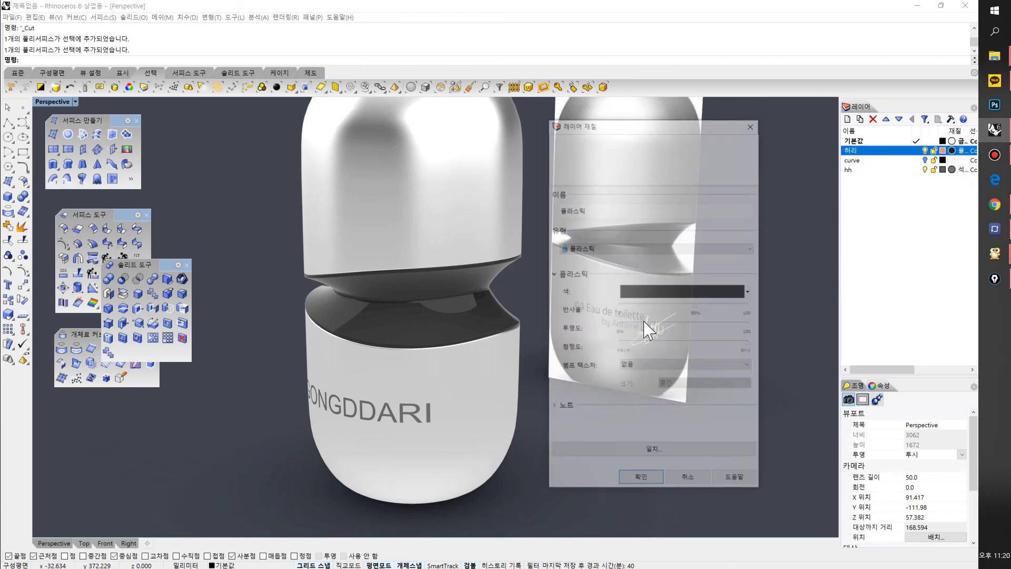
pyautogui.click(685, 301)
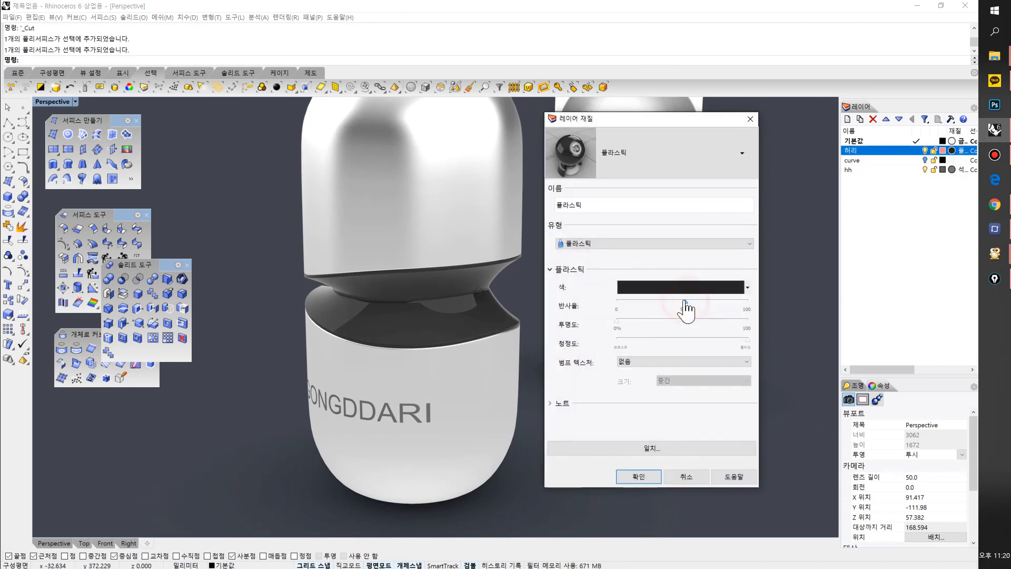
pyautogui.click(673, 242)
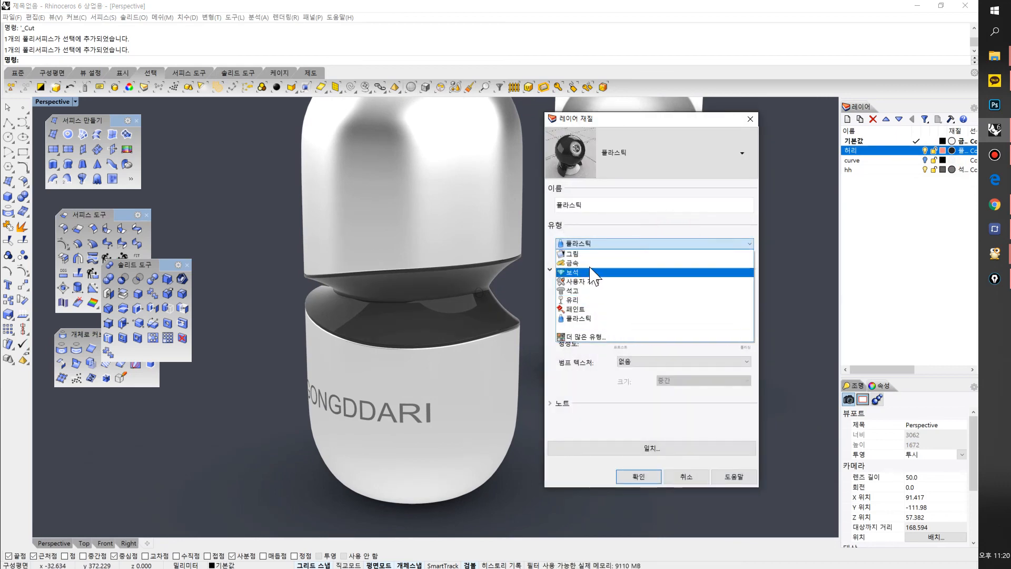
pyautogui.click(590, 263)
pyautogui.click(680, 301)
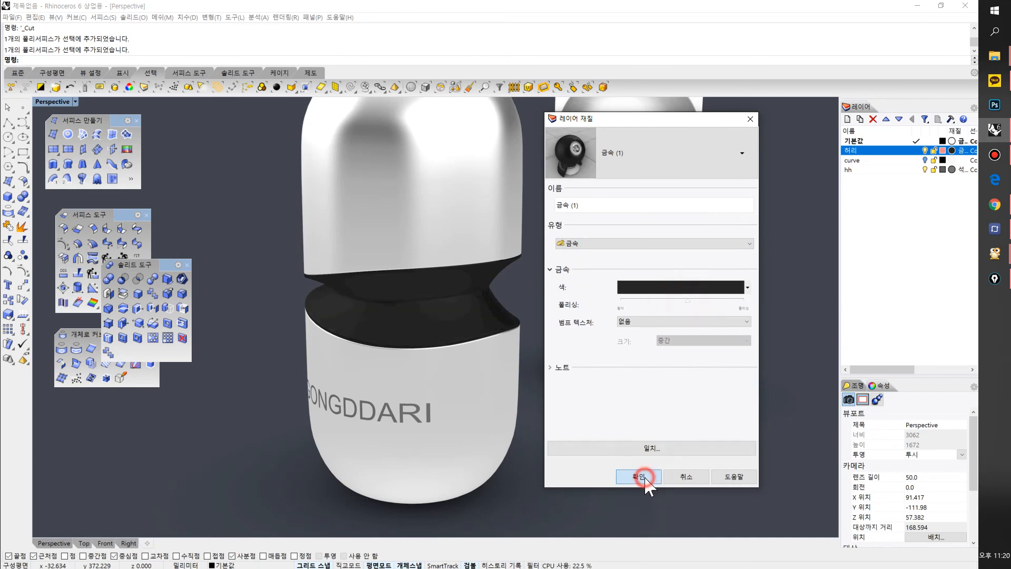
# Set the colour of the 허리 layer's metal material to dark grey RGB 85, 85, 85
pyautogui.click(685, 289)
pyautogui.click(771, 309)
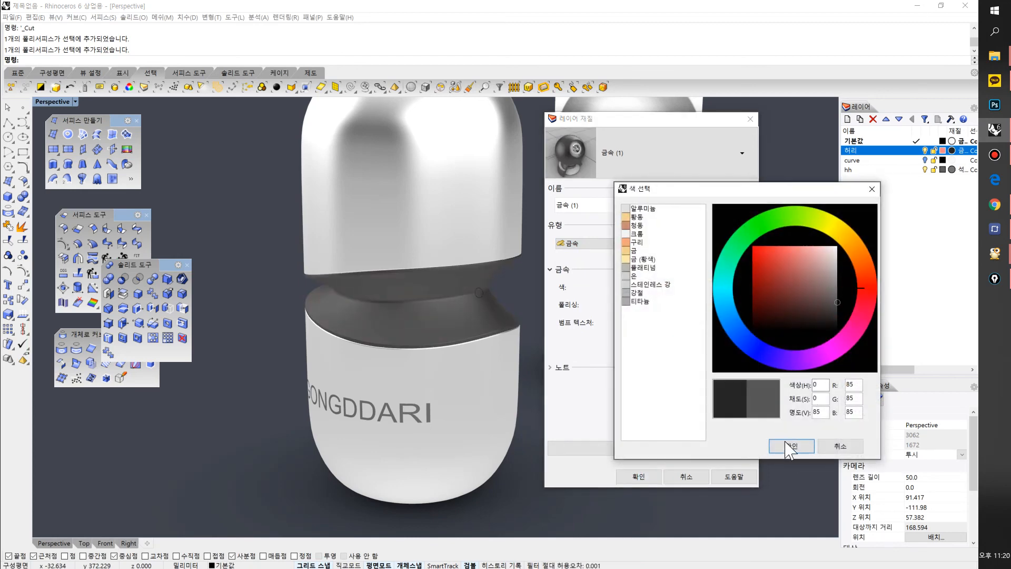
pyautogui.click(784, 452)
pyautogui.click(638, 476)
# Cut the leftover curve beside the bottle's concave waist and return to the four-viewport layout
pyautogui.moveTo(609, 349); pyautogui.dragTo(656, 280, button='right')
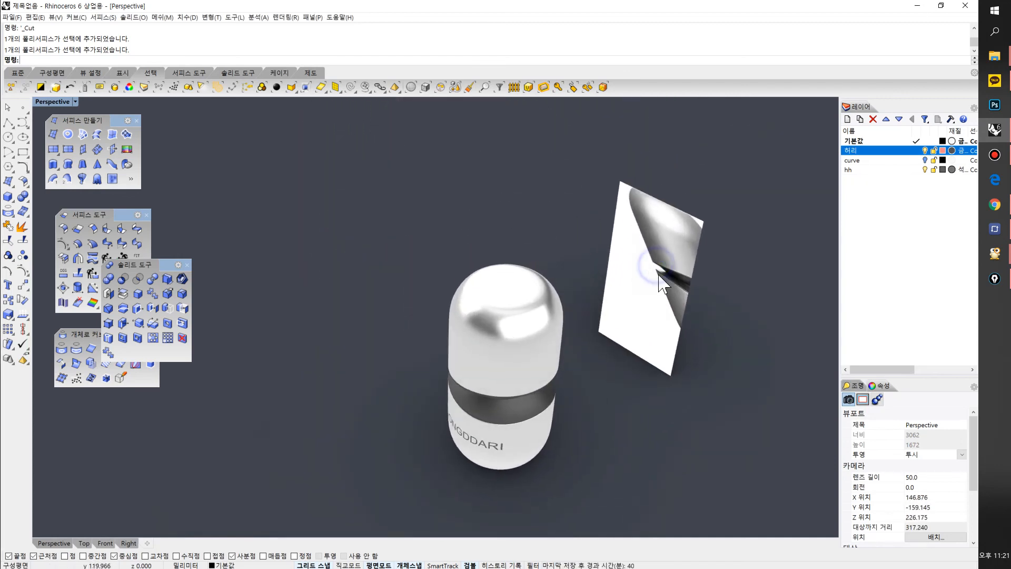
pyautogui.moveTo(671, 308); pyautogui.dragTo(532, 347, button='right')
pyautogui.scroll(5, 435, 270)
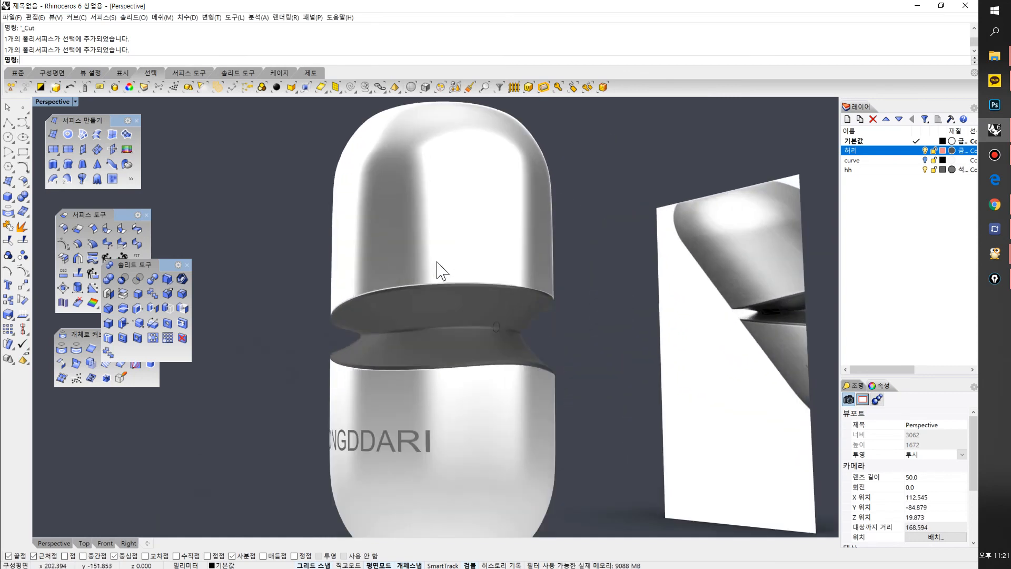
pyautogui.scroll(-3, 426, 280)
pyautogui.moveTo(462, 266); pyautogui.dragTo(506, 223, button='right')
pyautogui.scroll(7, 639, 318)
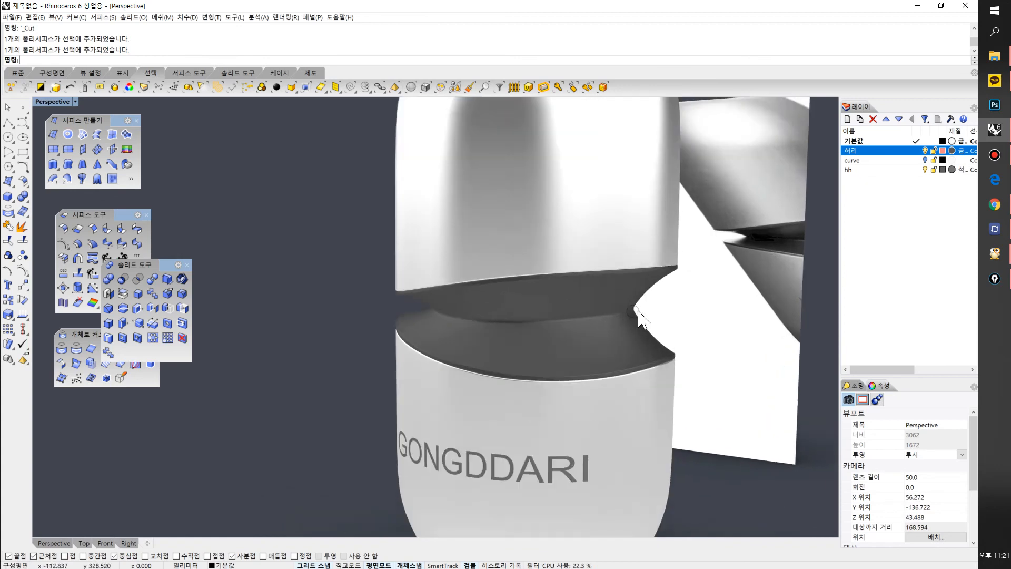
pyautogui.click(651, 308)
pyautogui.scroll(-7, 651, 311)
pyautogui.hotkey('ctrl', 'x')
pyautogui.moveTo(638, 350); pyautogui.dragTo(515, 325, button='right')
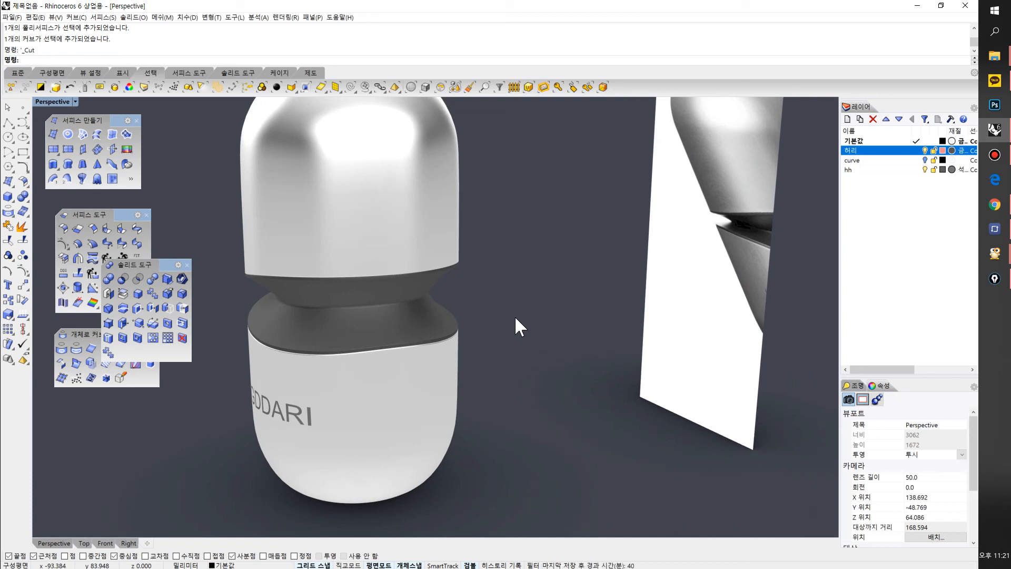
pyautogui.moveTo(524, 332); pyautogui.dragTo(217, 199, button='right')
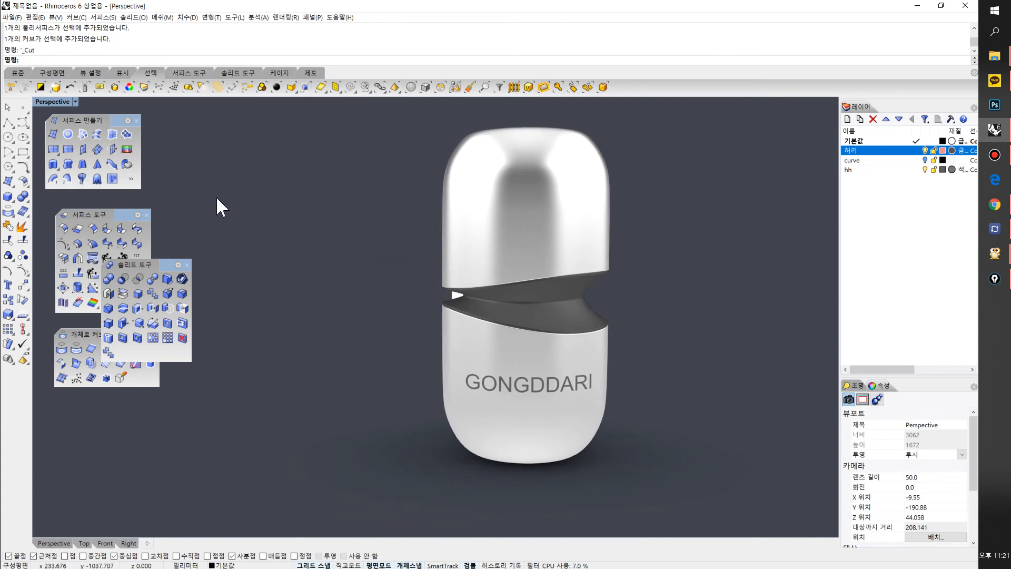
pyautogui.doubleClick(59, 102)
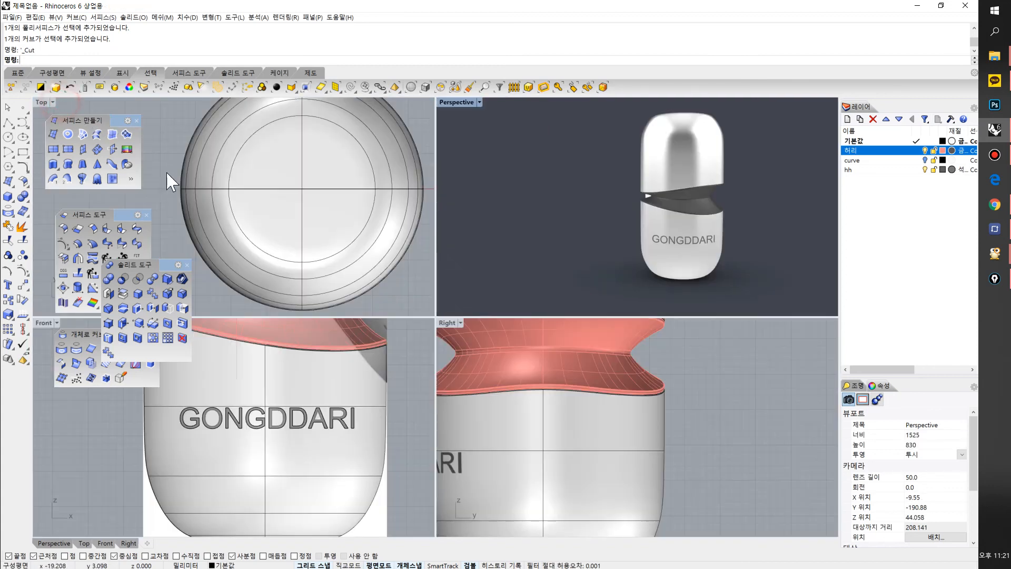
pyautogui.click(10, 184)
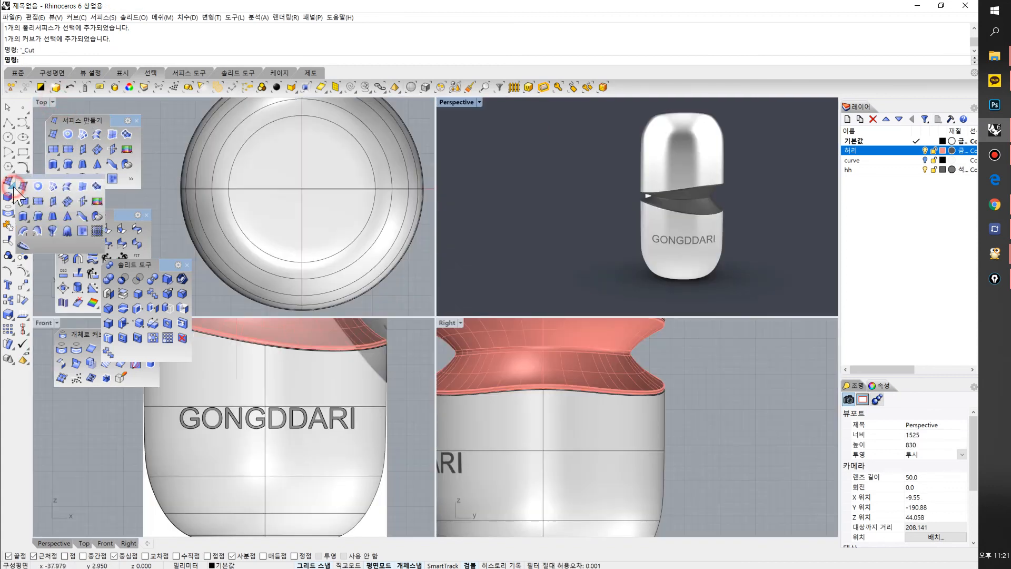
pyautogui.click(149, 105)
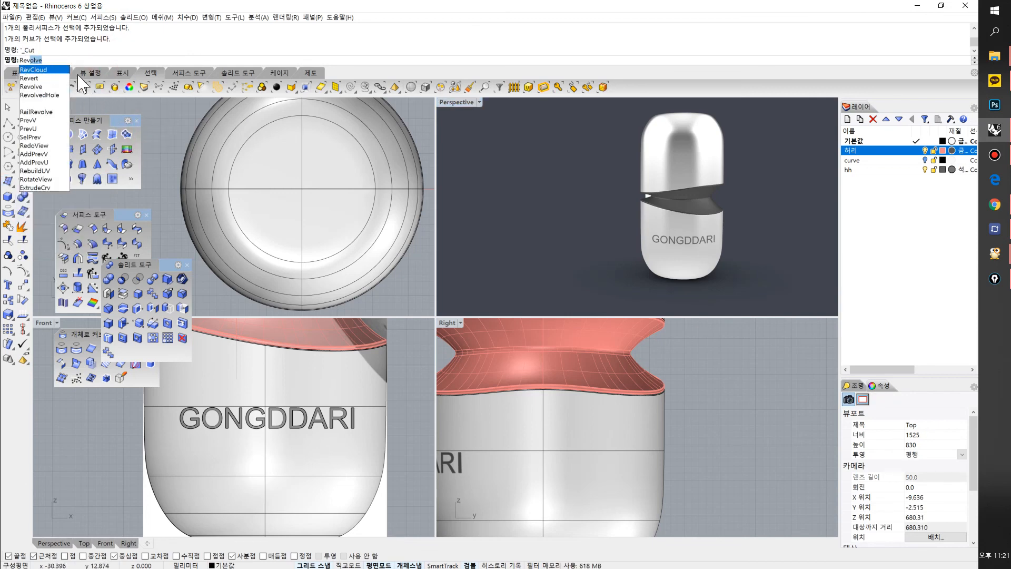
pyautogui.click(92, 60)
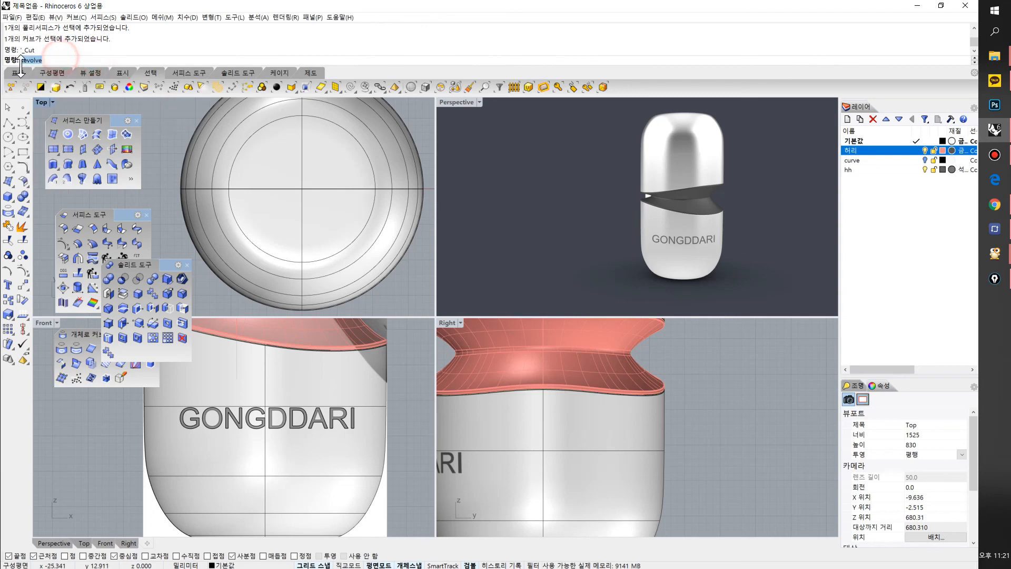
pyautogui.write('Ree')
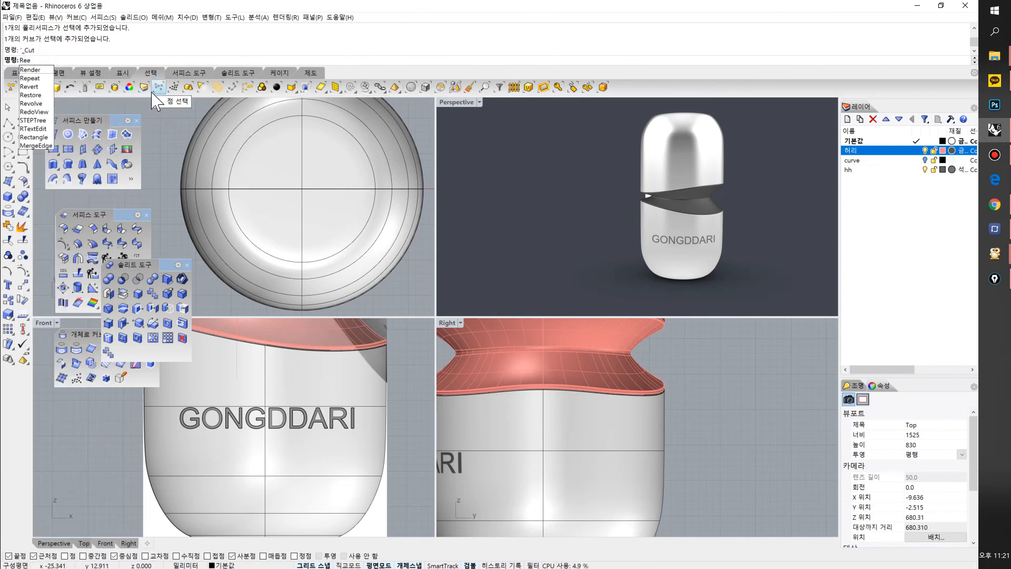
pyautogui.press('BackSpace')
pyautogui.press('BackSpace')
pyautogui.write('e')
pyautogui.press('Return')
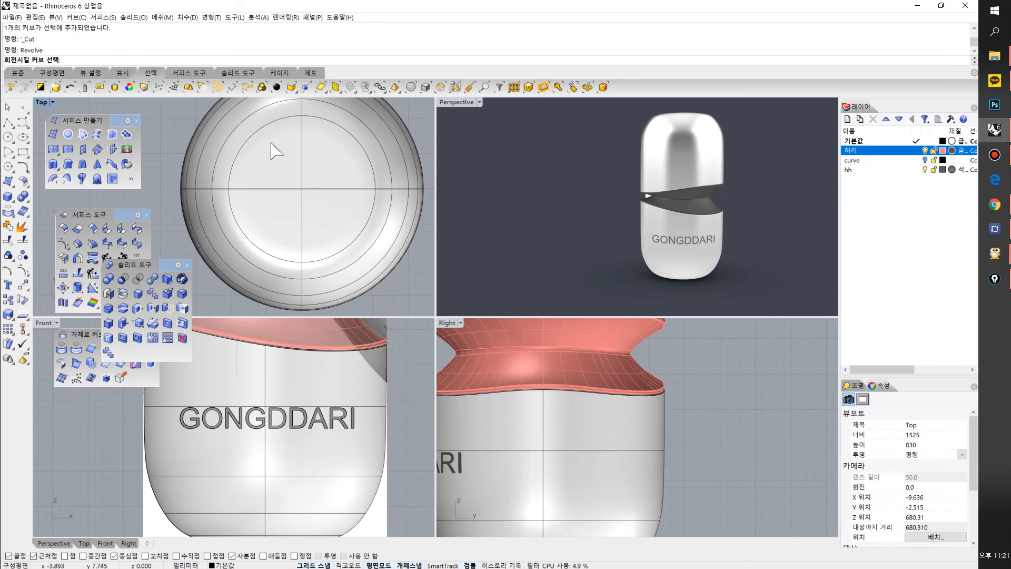
pyautogui.scroll(-5, 271, 151)
pyautogui.press('Escape')
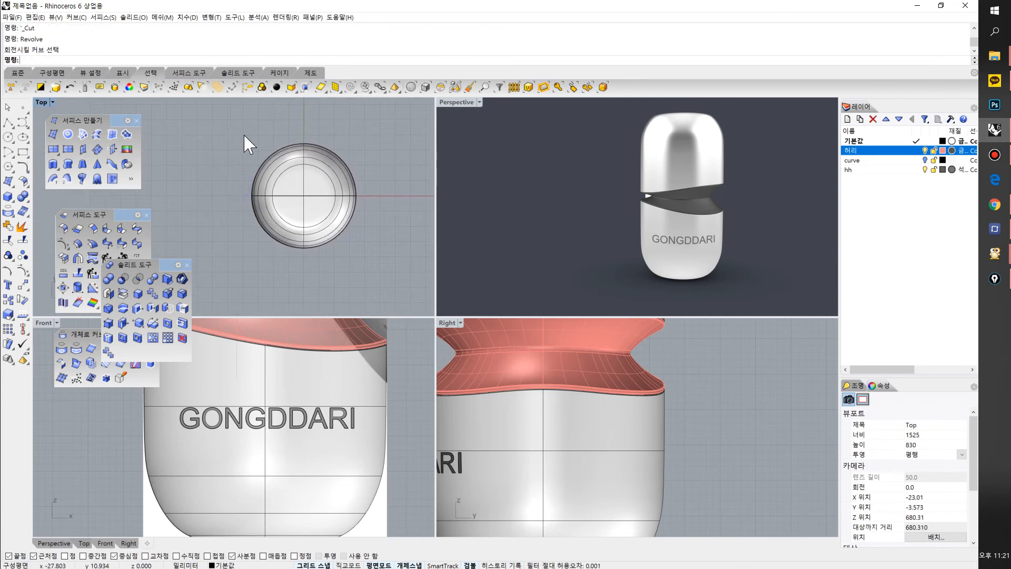
pyautogui.moveTo(475, 246); pyautogui.dragTo(654, 209, button='right')
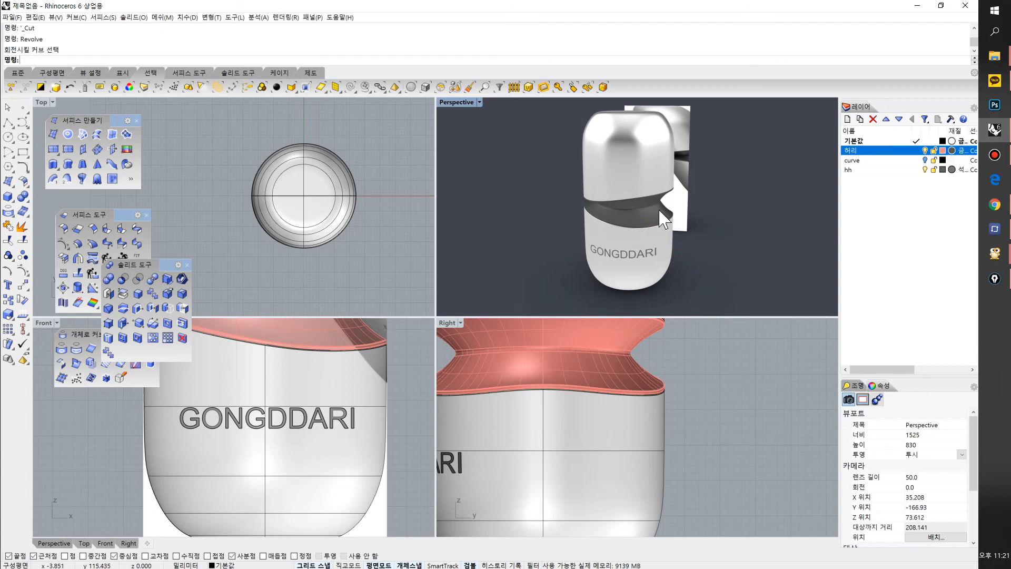
pyautogui.moveTo(493, 444); pyautogui.dragTo(627, 441, button='right')
pyautogui.scroll(2, 567, 457)
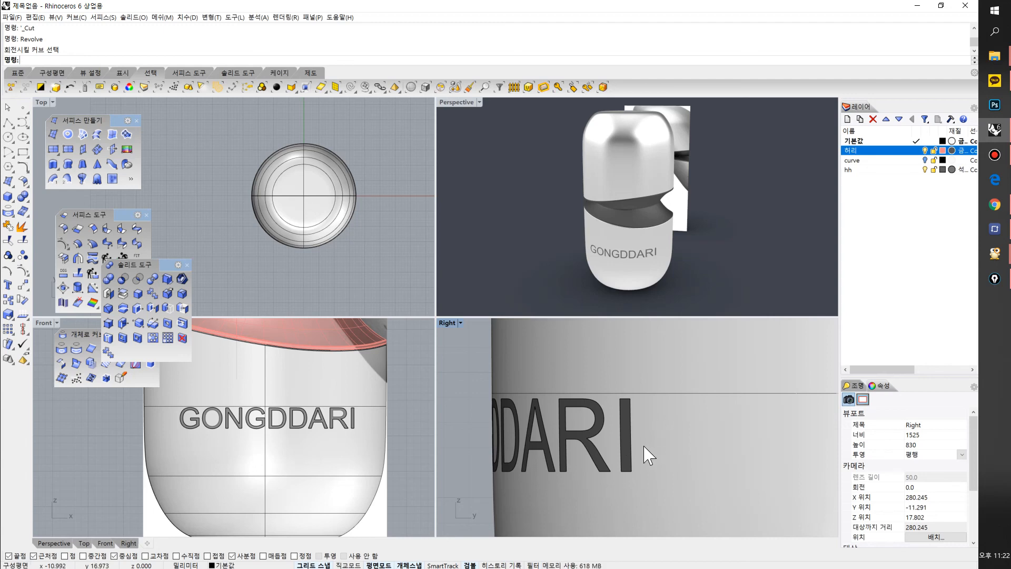
pyautogui.moveTo(759, 240); pyautogui.dragTo(639, 200, button='right')
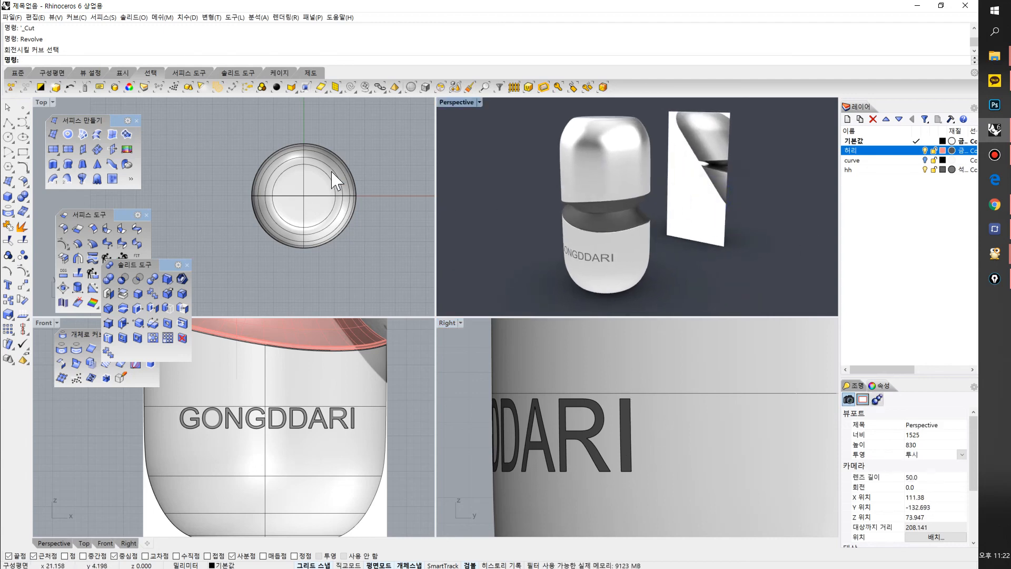